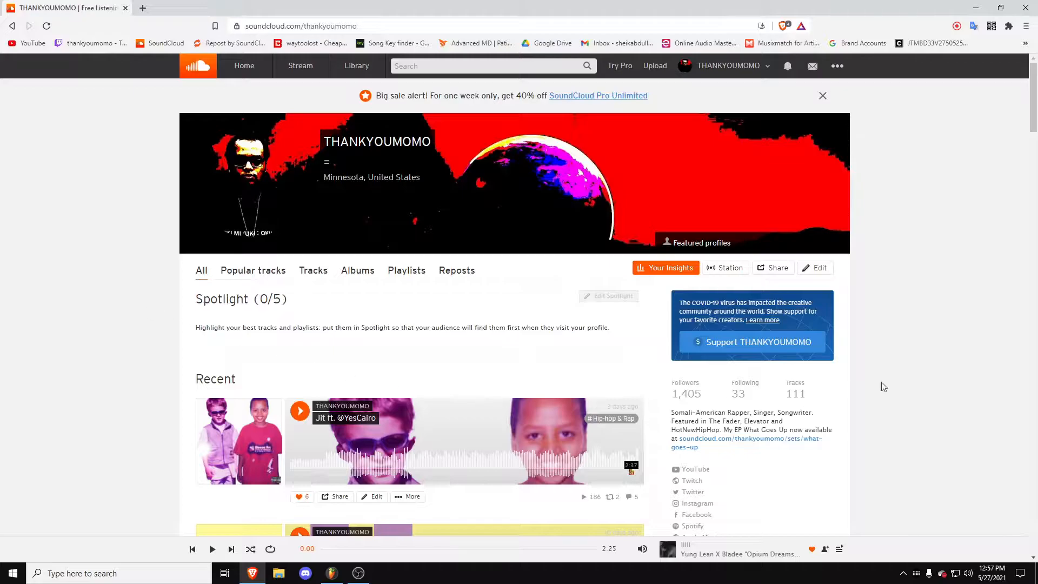
scroll(698, 361, down, 1)
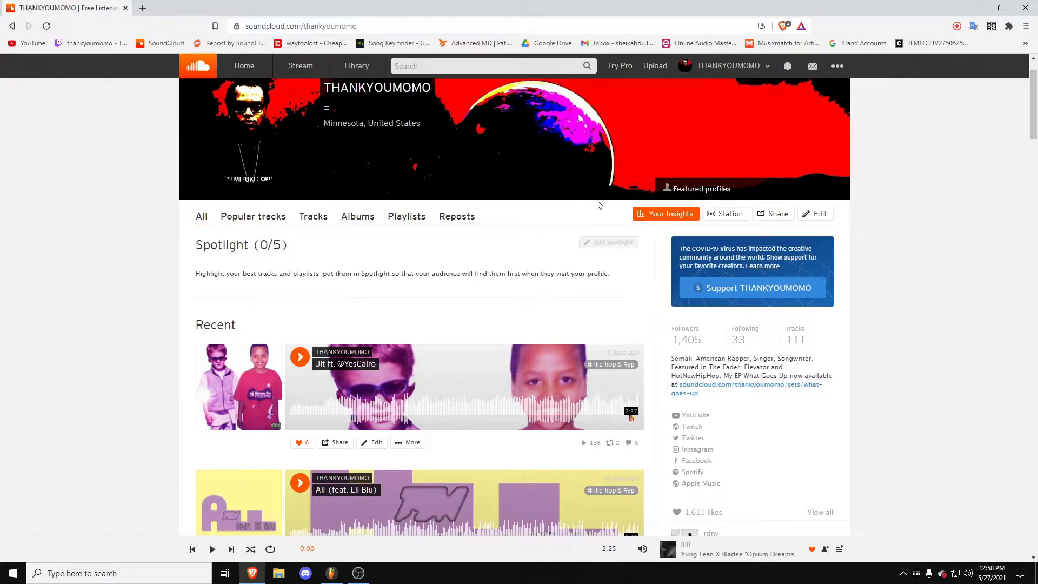
click(975, 8)
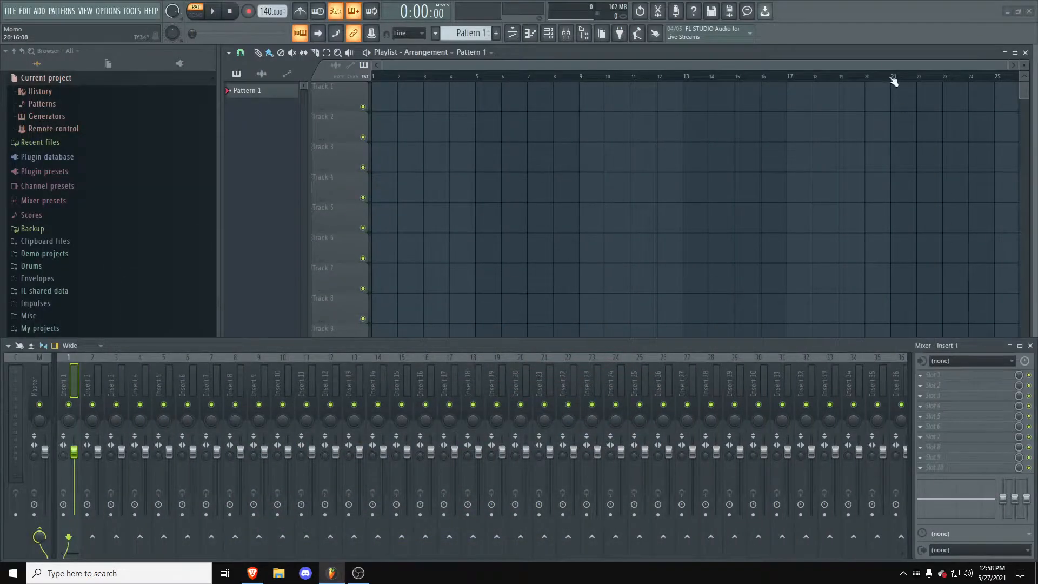
click(891, 46)
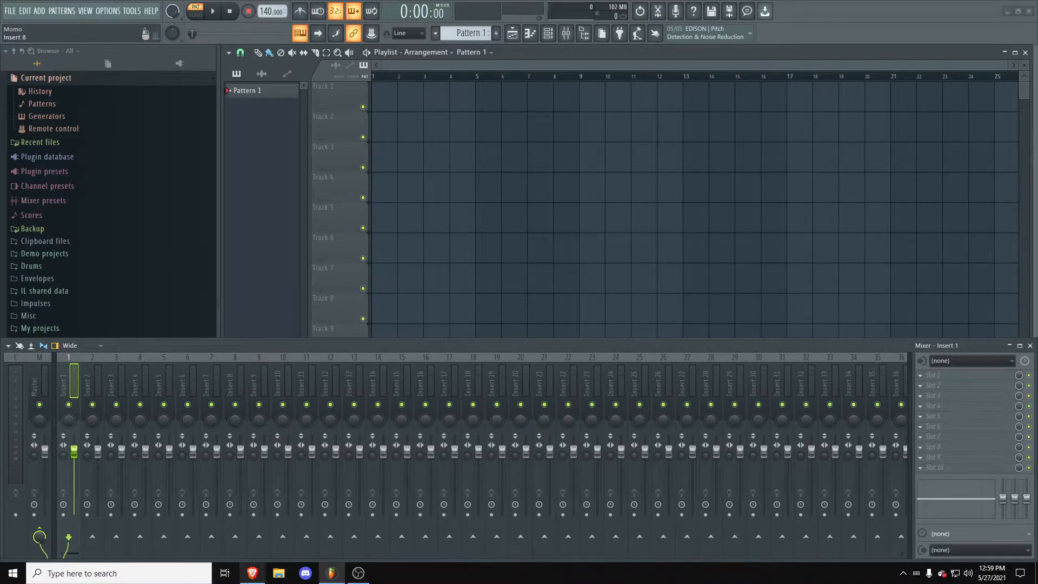
Step: Switch to the browser, open YouTube in a new tab and pin the SoundCloud tab
click(251, 572)
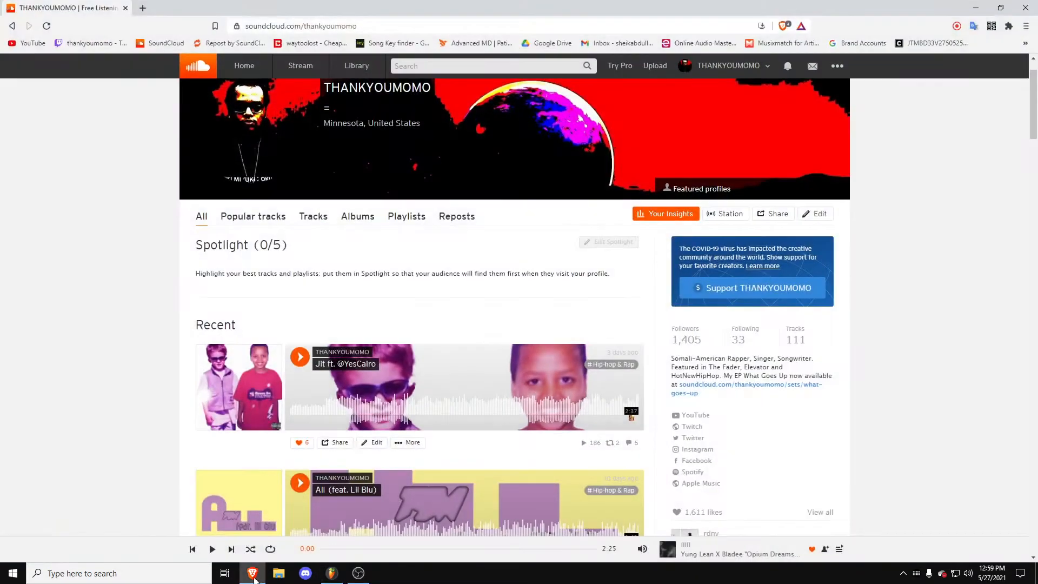
middle_click(27, 43)
click(165, 8)
right_click(82, 6)
click(103, 112)
click(381, 64)
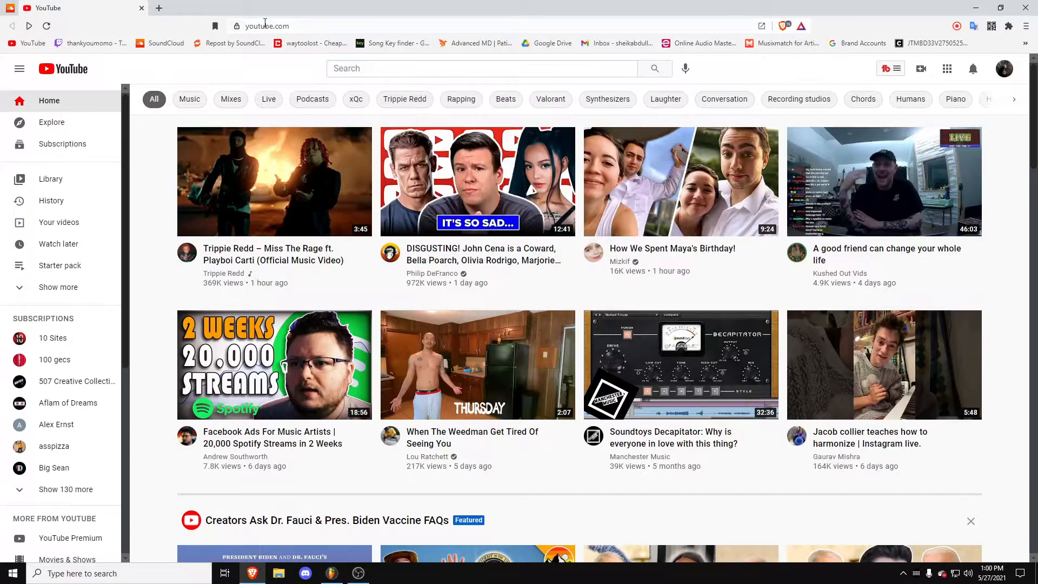
click(349, 70)
click(294, 41)
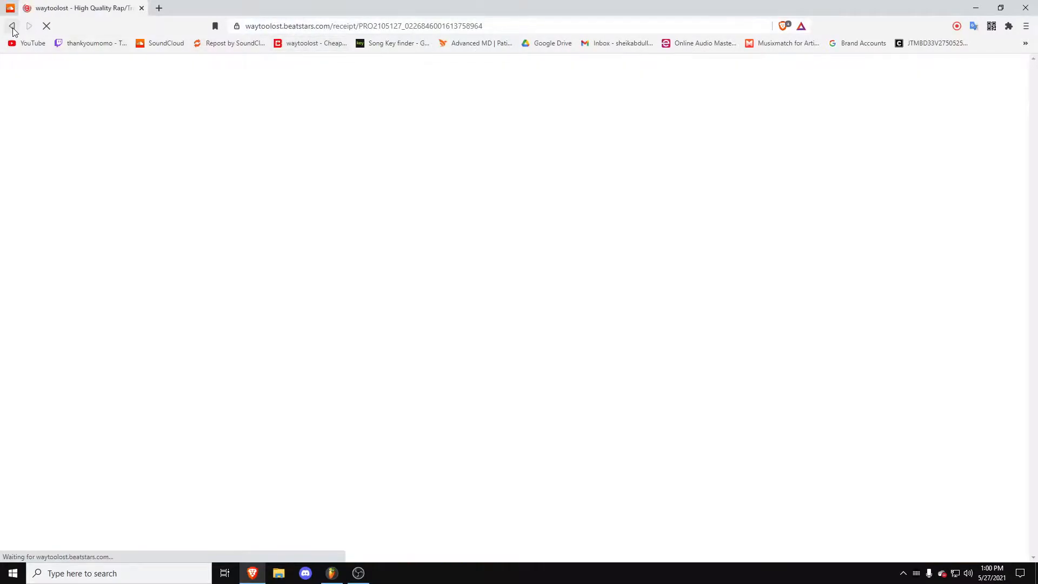
click(13, 26)
Step: Load the beatstars.com home page in the current tab
click(283, 26)
text(beatstars)
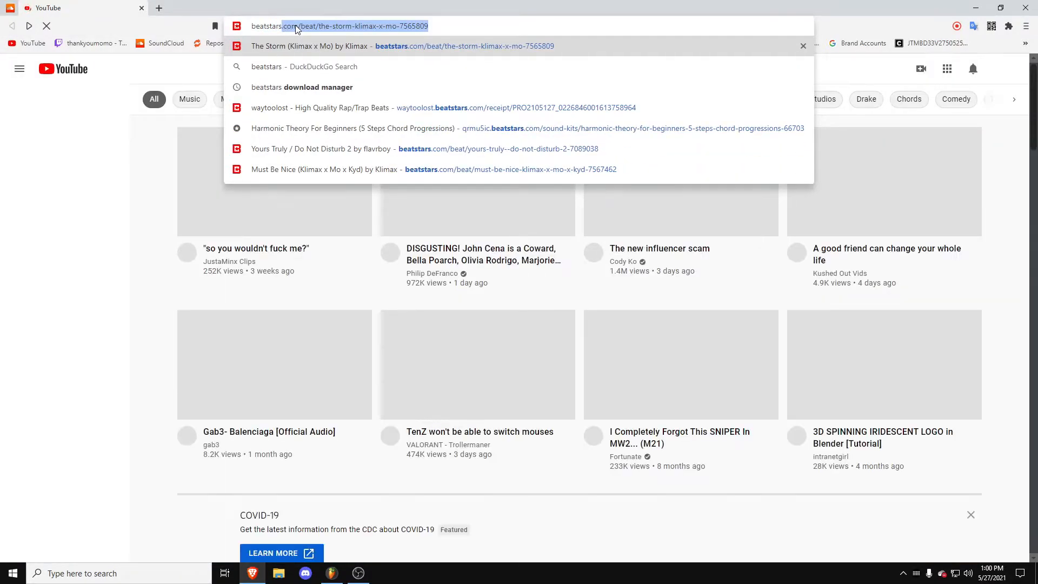
key(End)
key(BackSpace)
key(BackSpace)
key(BackSpace)
key(BackSpace)
key(BackSpace)
key(BackSpace)
key(BackSpace)
key(BackSpace)
key(BackSpace)
key(BackSpace)
key(BackSpace)
key(BackSpace)
key(BackSpace)
key(BackSpace)
key(BackSpace)
key(BackSpace)
key(BackSpace)
key(BackSpace)
key(BackSpace)
key(BackSpace)
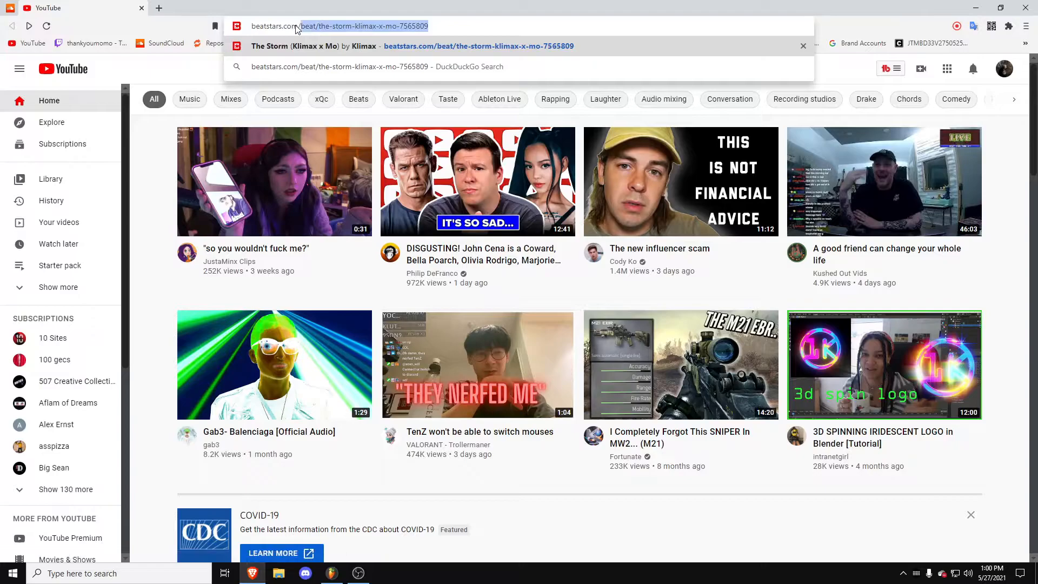
key(Return)
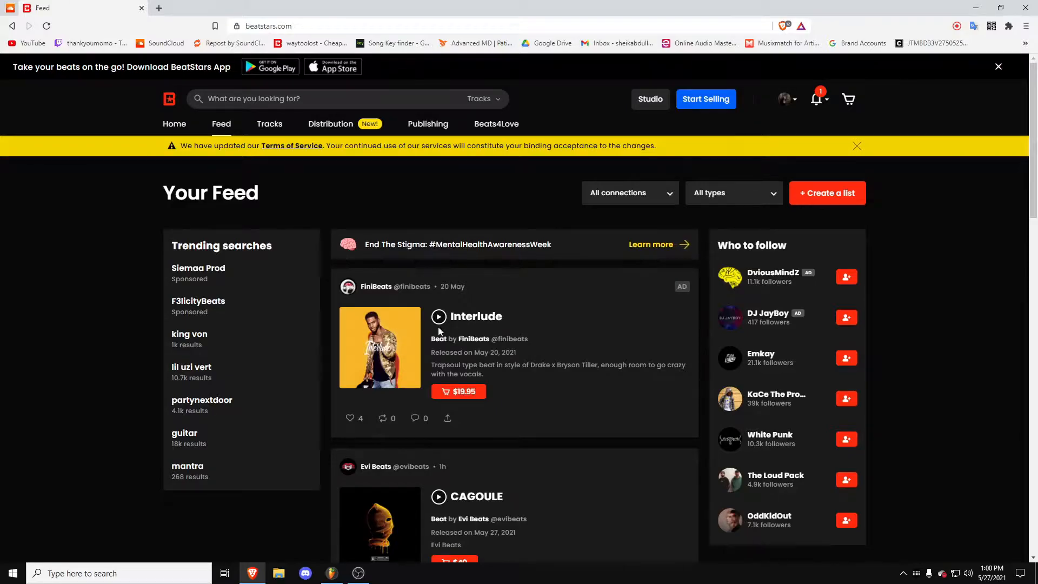
Step: Open the license options of the Interlude beat, examine the Trackout Lease's track stems and close the options
click(441, 347)
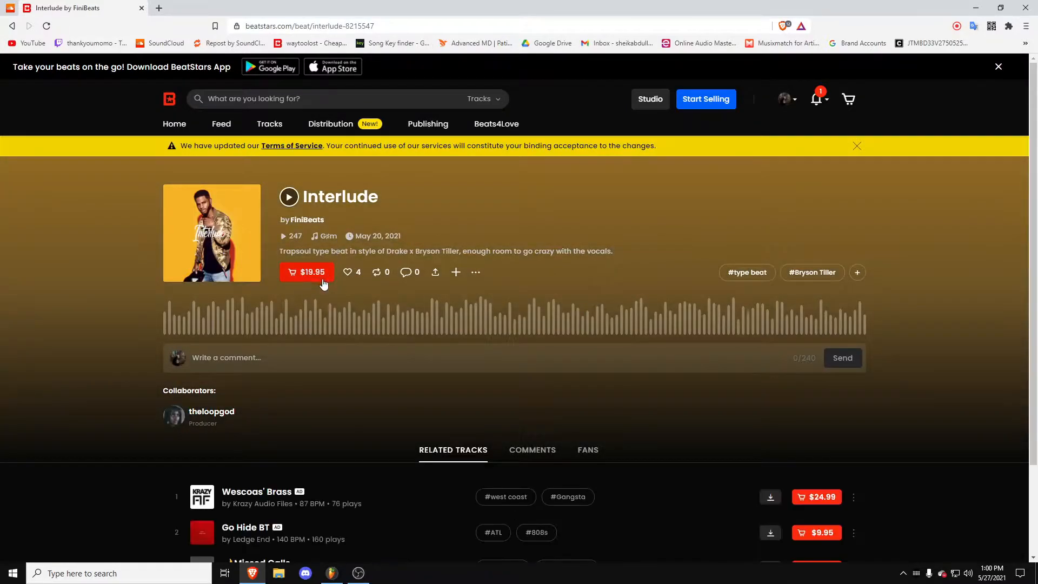
click(317, 275)
drag(473, 247, 505, 254)
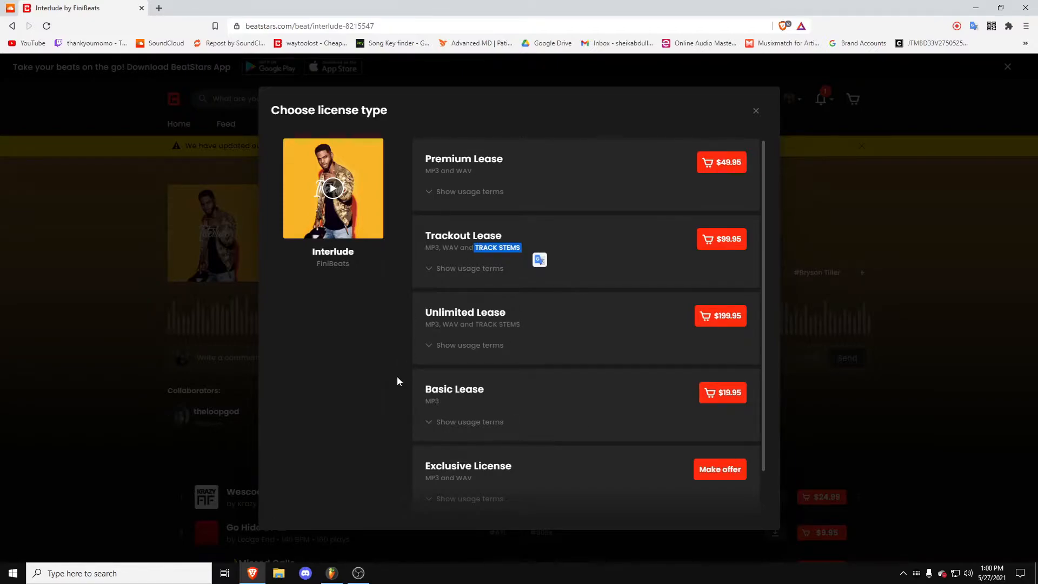
drag(474, 247, 519, 247)
click(486, 247)
triple_click(489, 246)
click(711, 239)
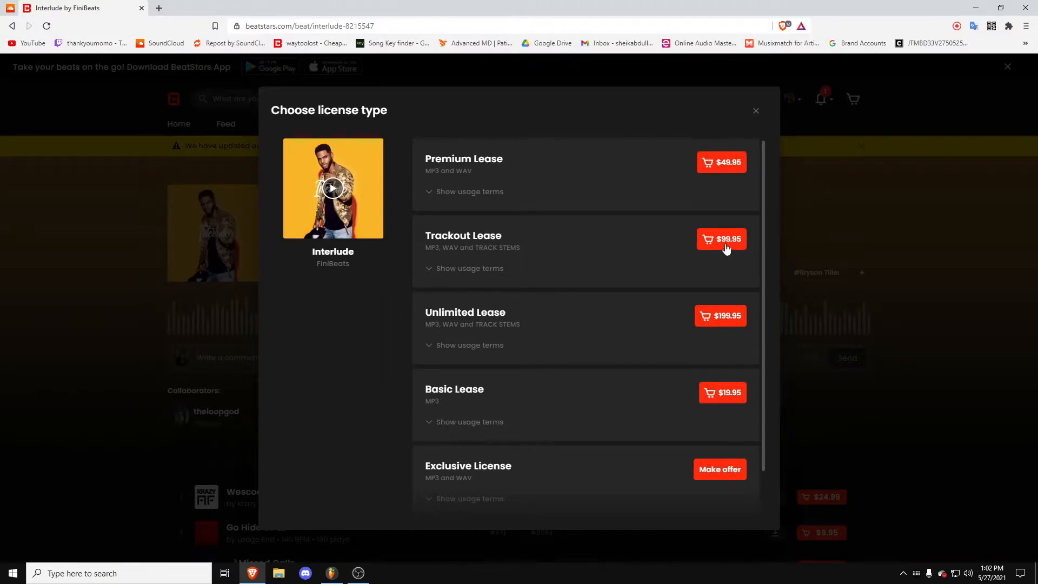
click(923, 208)
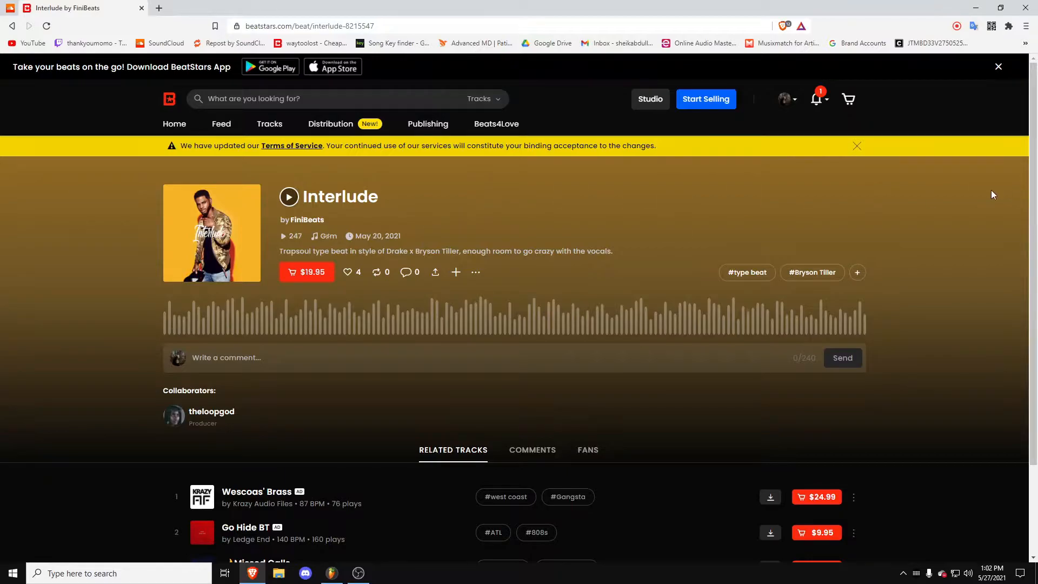
Step: Reopen the Interlude beat's license options and examine the file formats of the Premium Lease and Trackout Lease
key(alt+Tab)
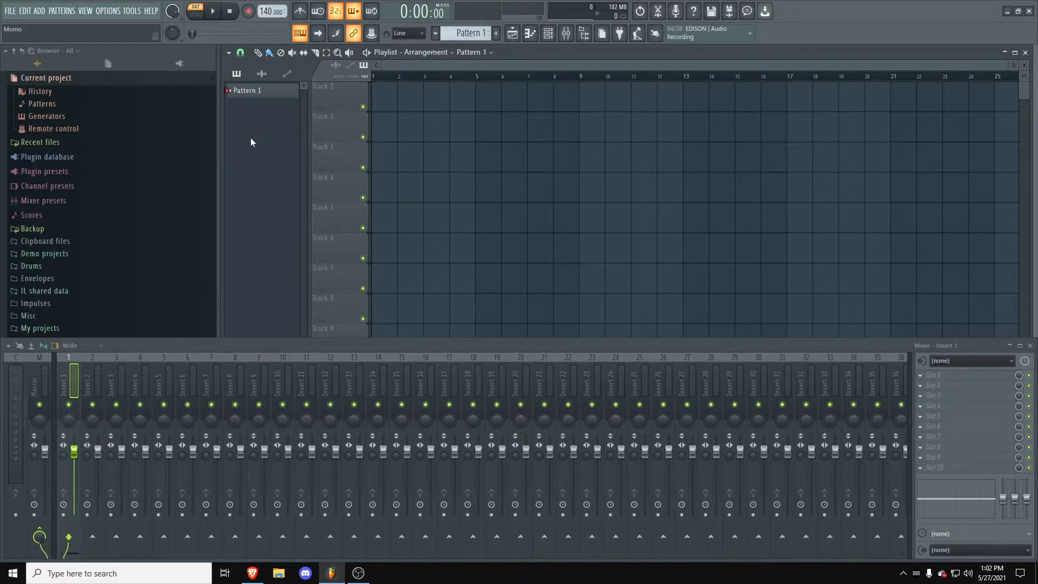
click(252, 572)
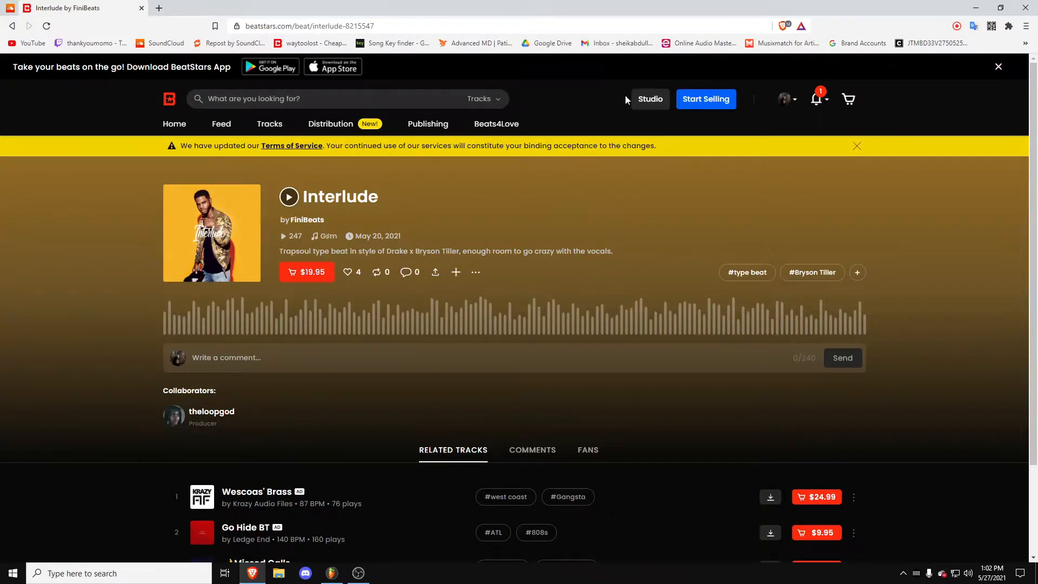
click(306, 271)
double_click(450, 247)
double_click(463, 171)
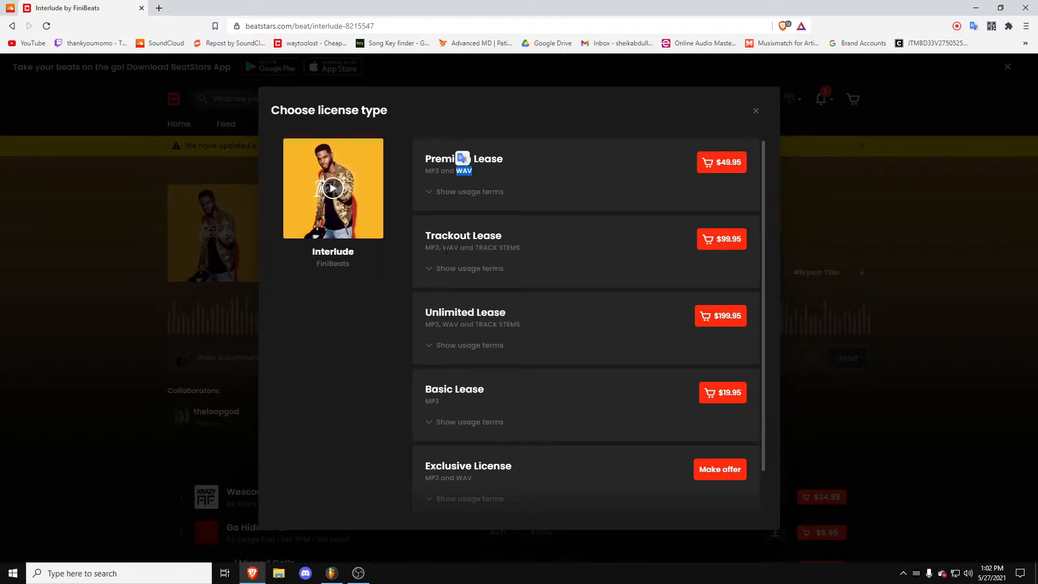
double_click(446, 248)
drag(424, 247, 520, 248)
click(426, 249)
Step: Bring up the Beats folder in File Explorer and play 54. Lose 100 Em.wav
click(331, 573)
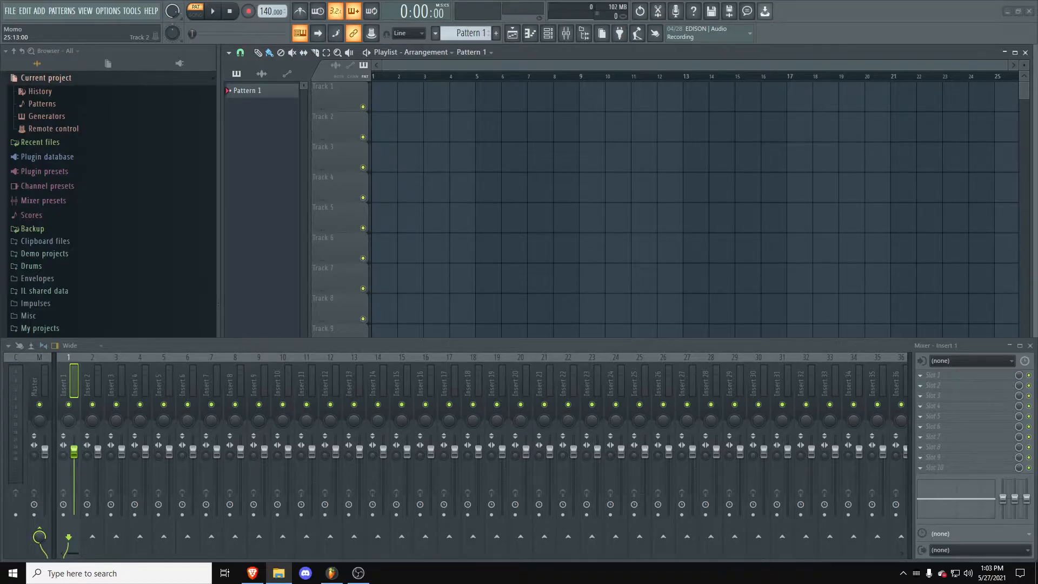
drag(1037, 546, 361, 1)
scroll(199, 317, down, 5)
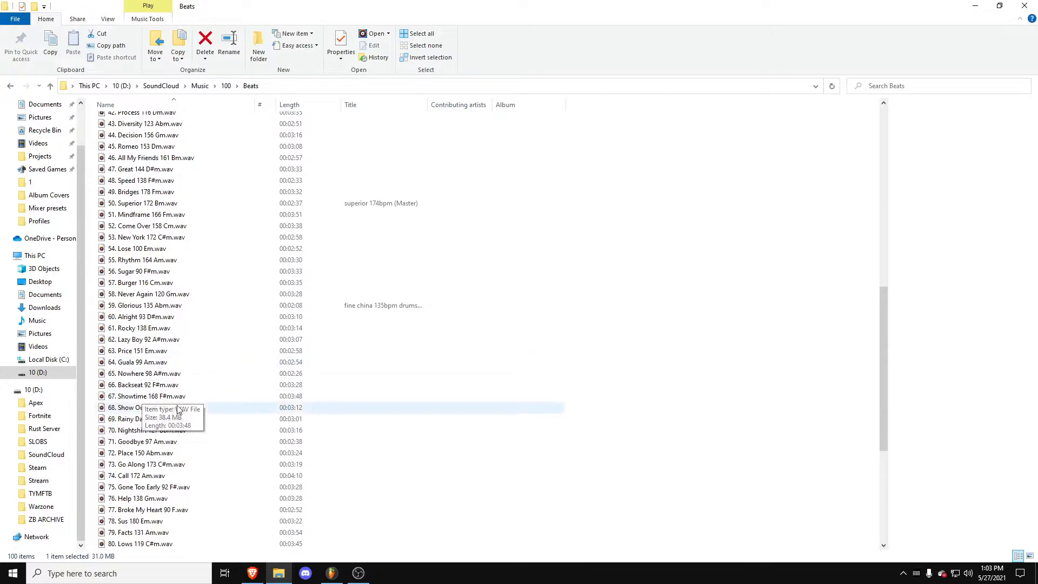
click(146, 249)
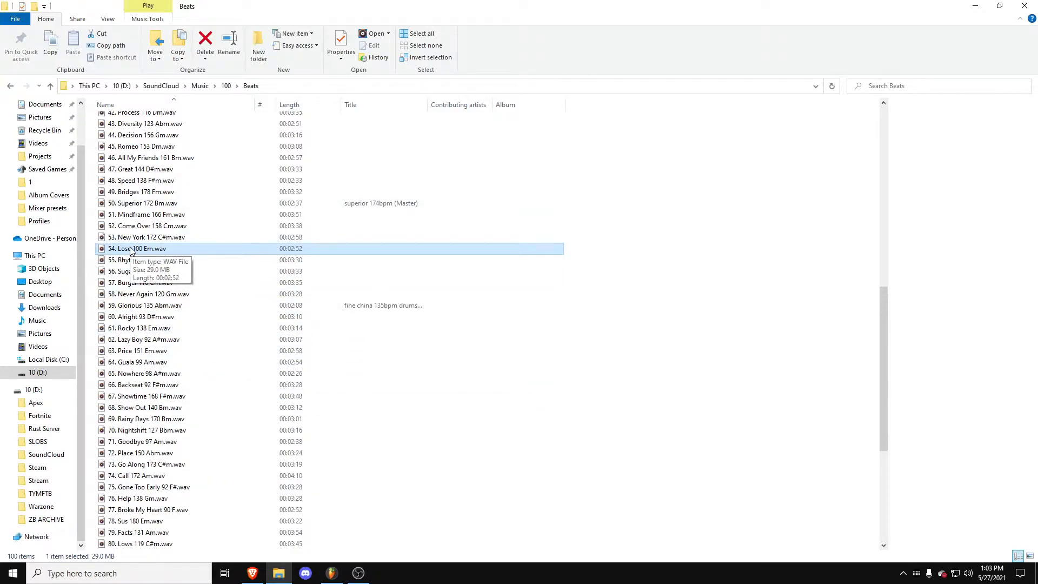
double_click(131, 249)
Step: Lower the Groove Music playback volume slightly and pause the beat
mouse_move(960, 535)
drag(955, 535, 948, 534)
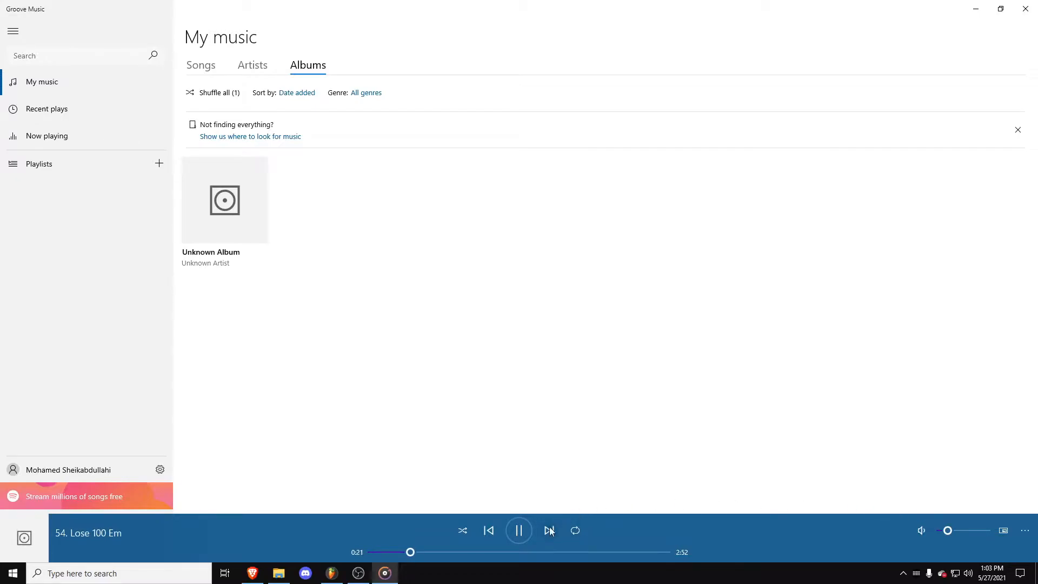
click(517, 532)
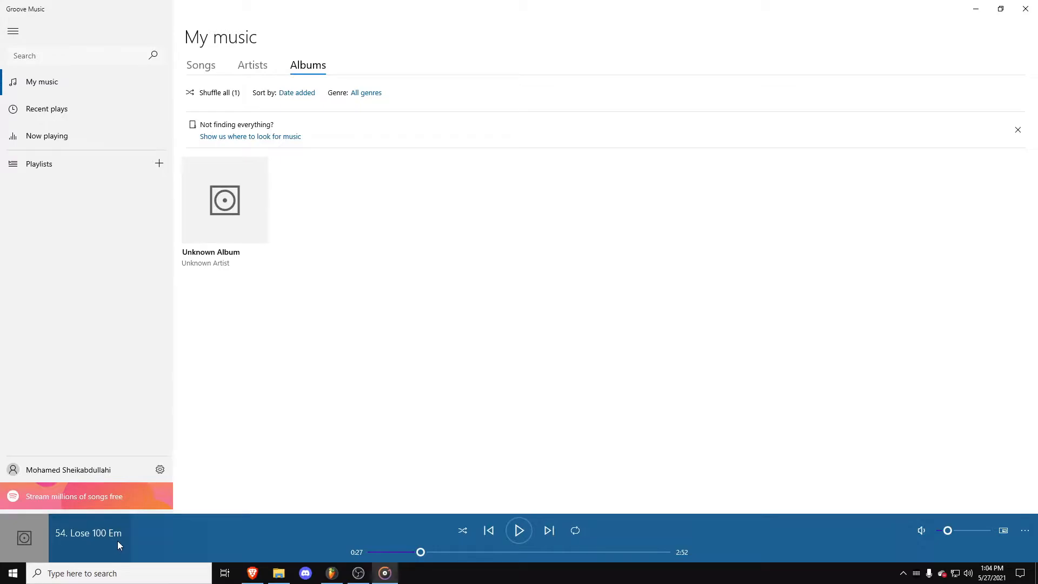
Step: Switch to the browser and open the GetSongKey key finder and the Tunebat analyzer in separate tabs
click(252, 572)
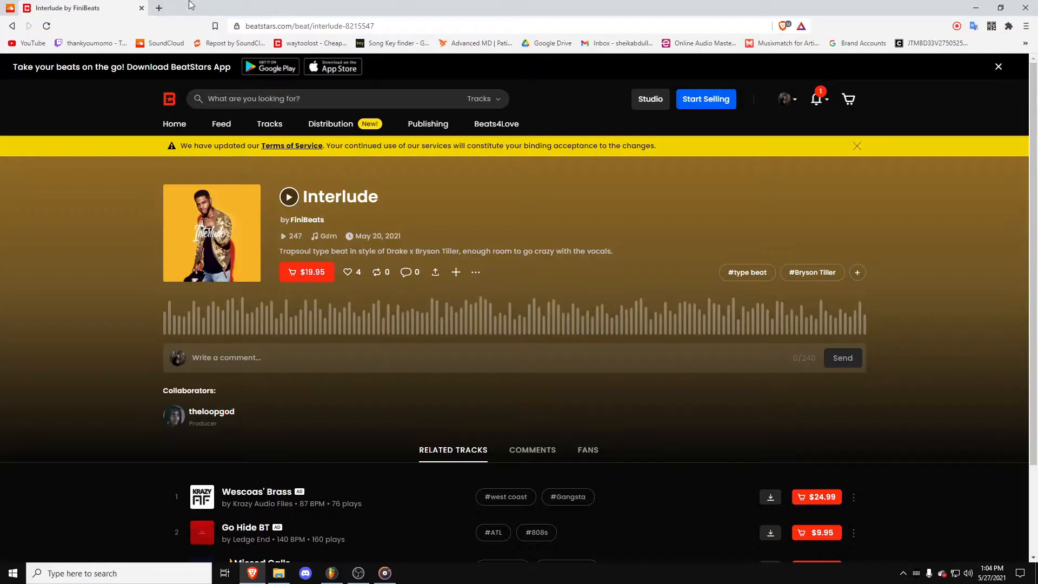
middle_click(404, 43)
click(181, 6)
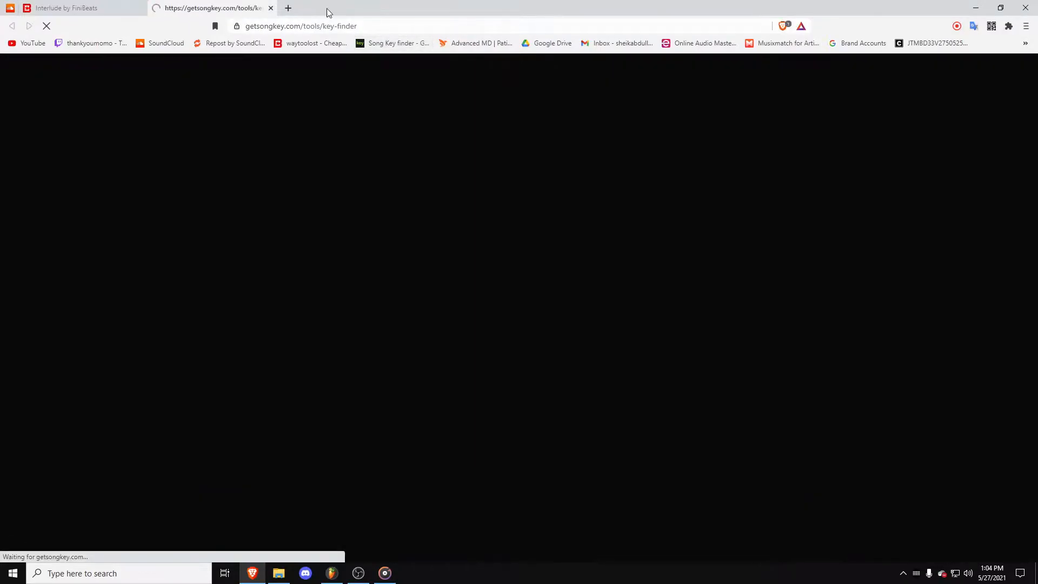
click(287, 8)
text(tune)
key(Return)
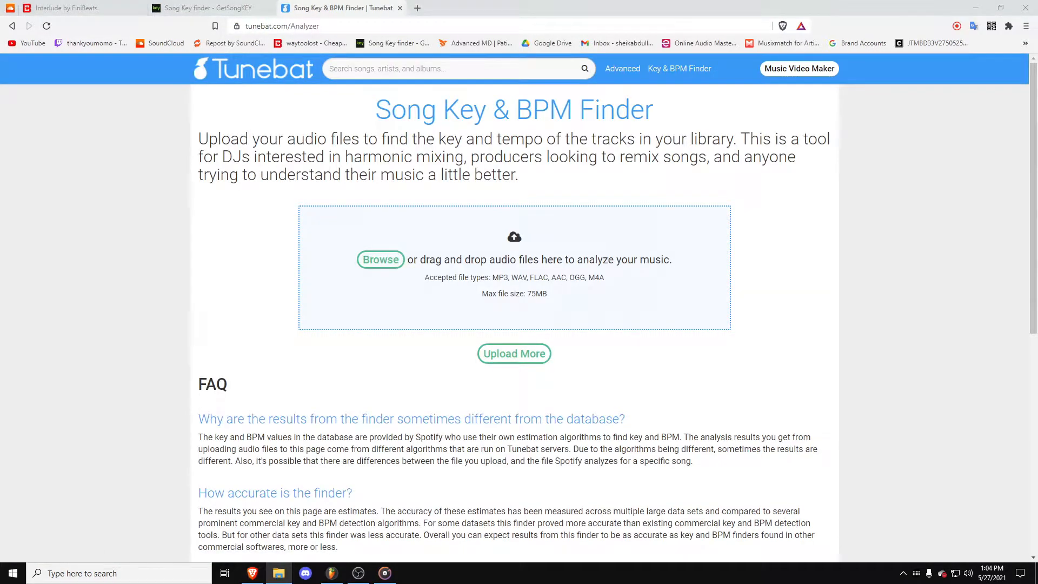
Step: Try to analyze 54. Lose 100 Em.wav for key and tempo in both Tunebat and GetSongKey
drag(433, 416, 442, 266)
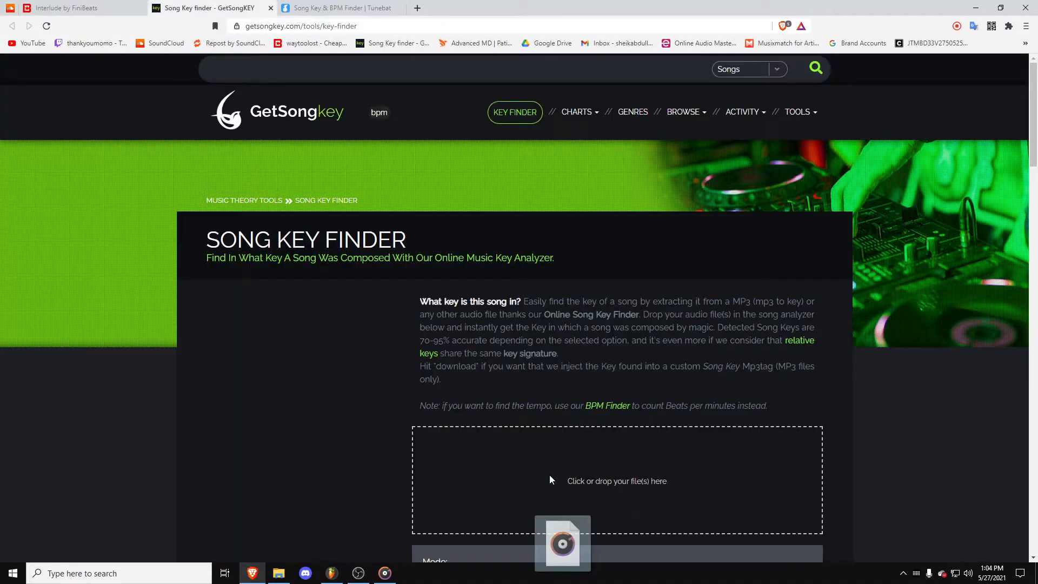
drag(549, 475, 556, 476)
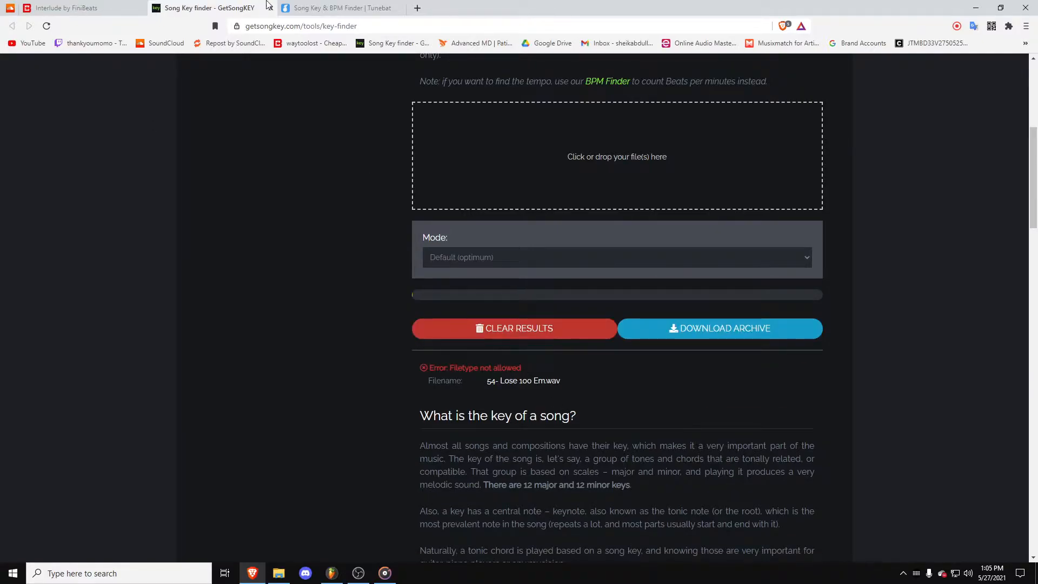
click(287, 8)
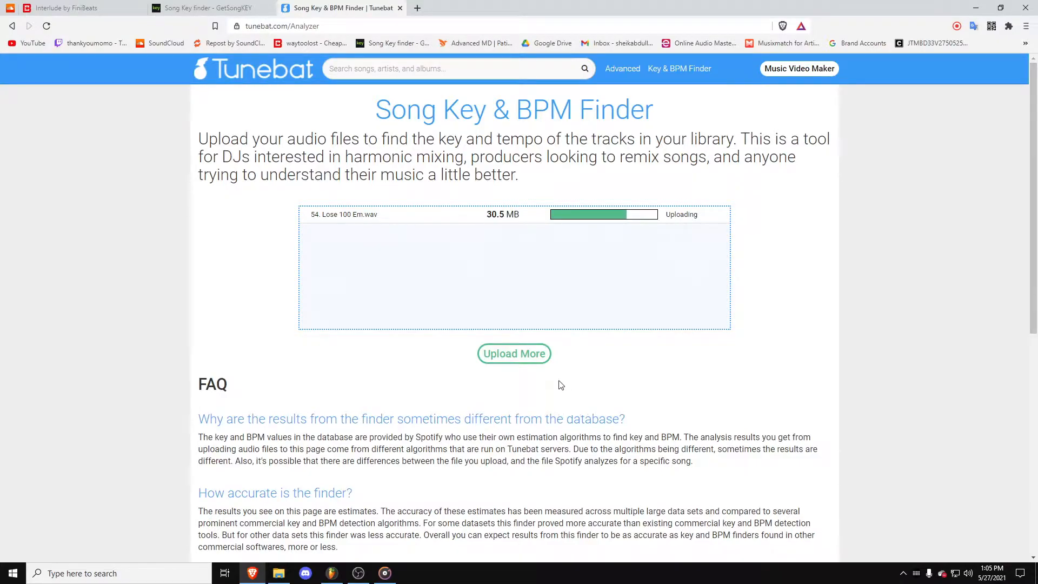
click(380, 573)
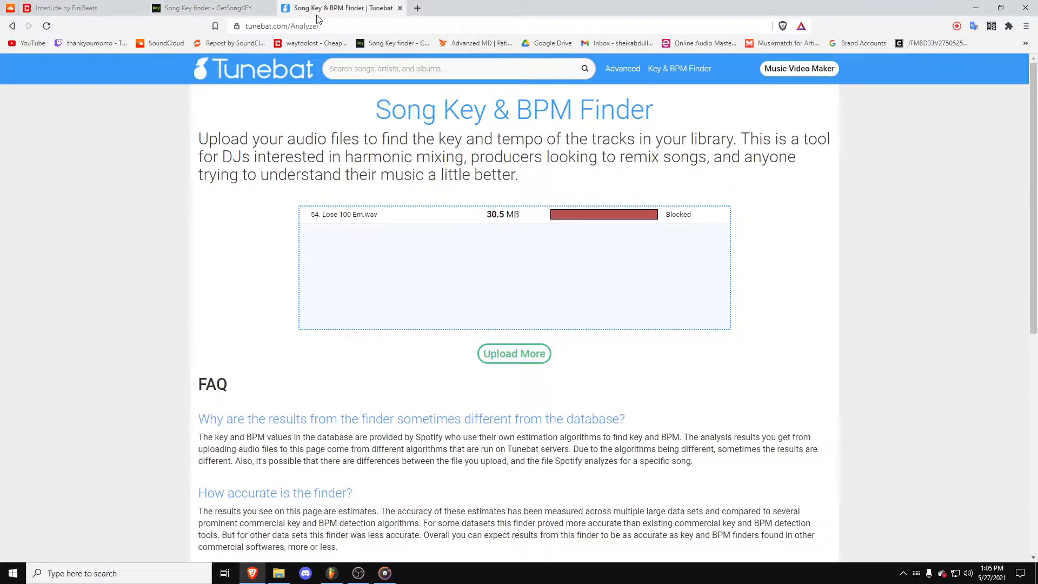
Step: Close the Tunebat and GetSongKey tabs and return to FL Studio
key(ctrl+w)
middle_click(243, 4)
click(975, 8)
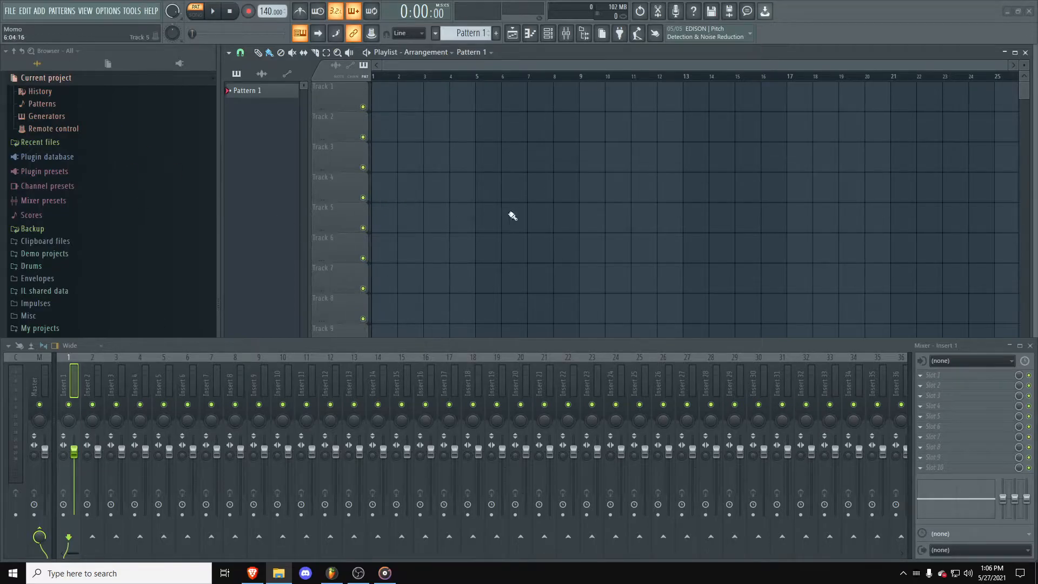
Step: Place 54. Lose 100 Em.wav at the start of playlist Track 1 and set the project tempo to 100 BPM
drag(1037, 248, 378, 103)
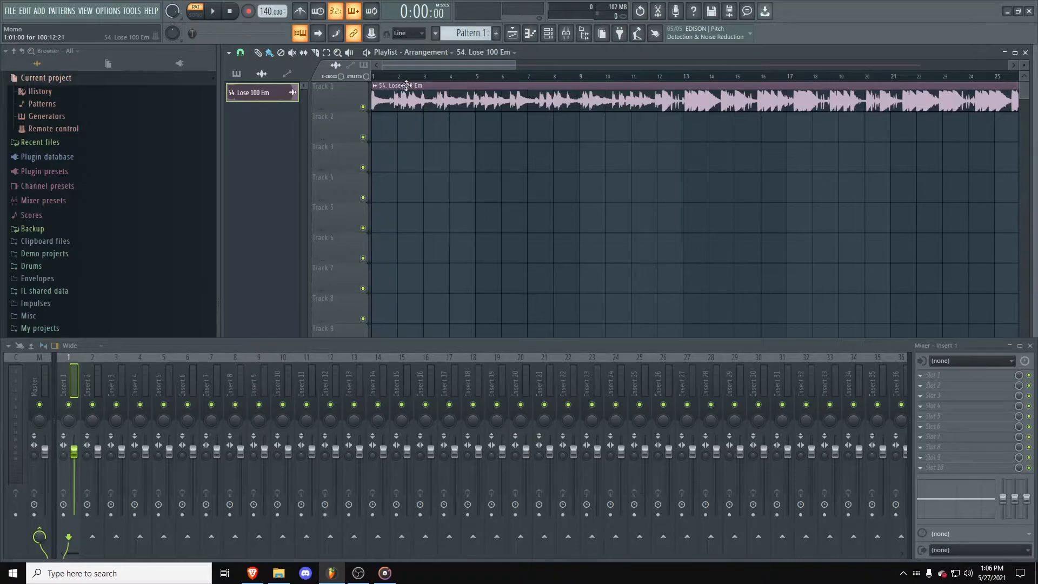
drag(268, 5, 268, 51)
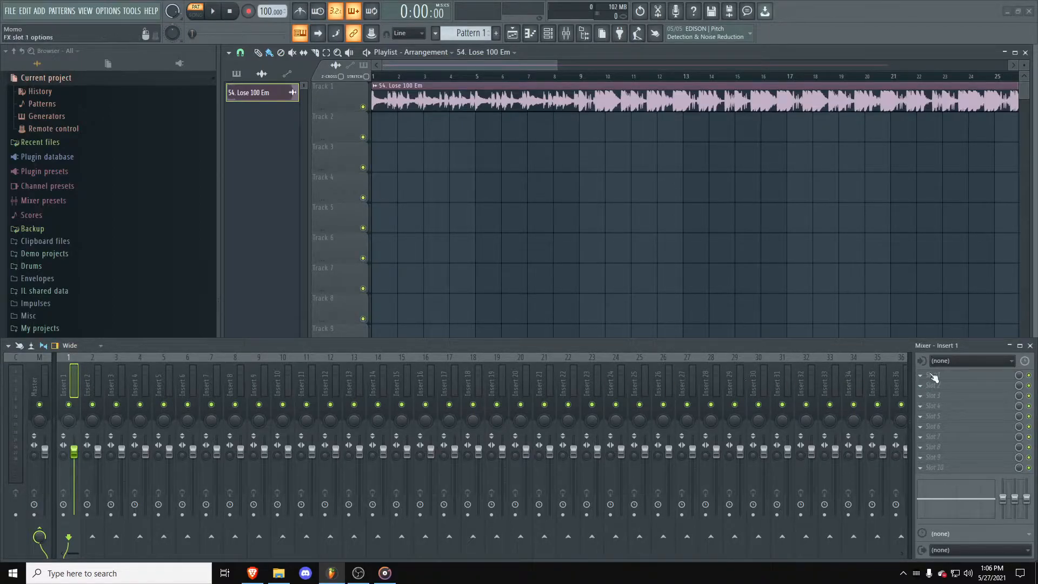
Step: Set the audio input of mixer track Insert 1 to mono In 1 and disable its send to the Master
click(950, 365)
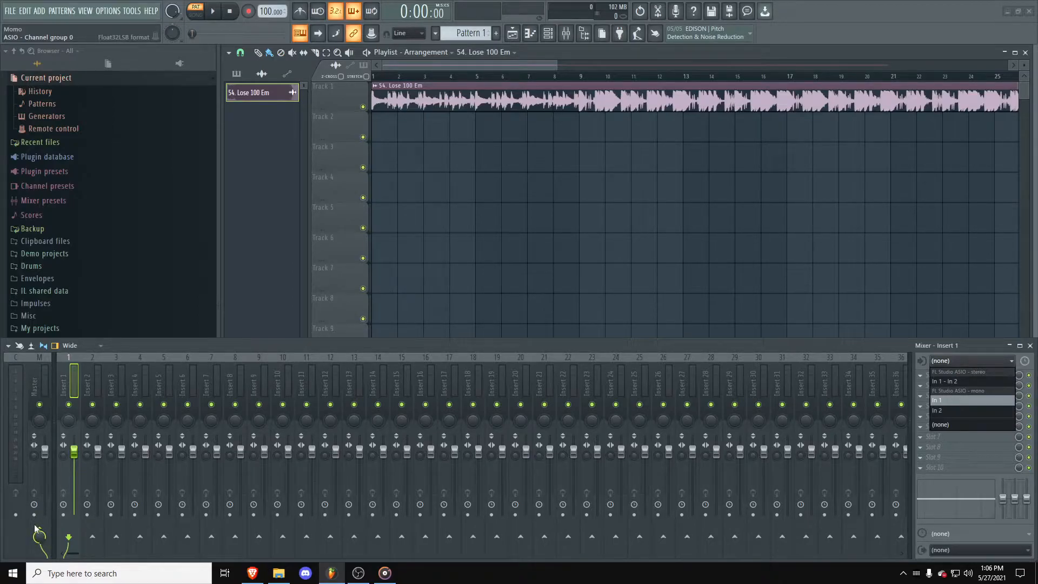
click(943, 402)
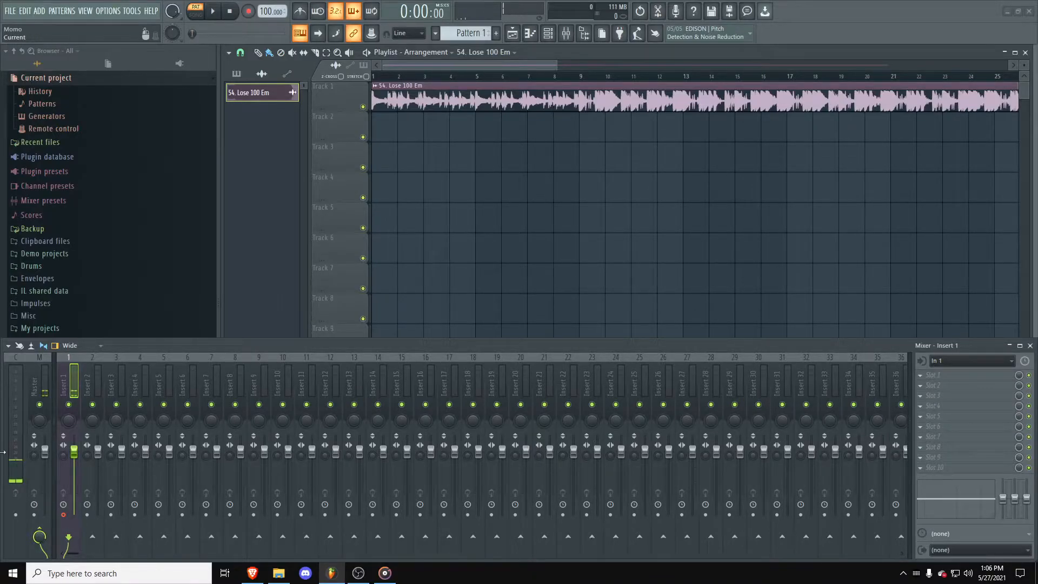
click(40, 530)
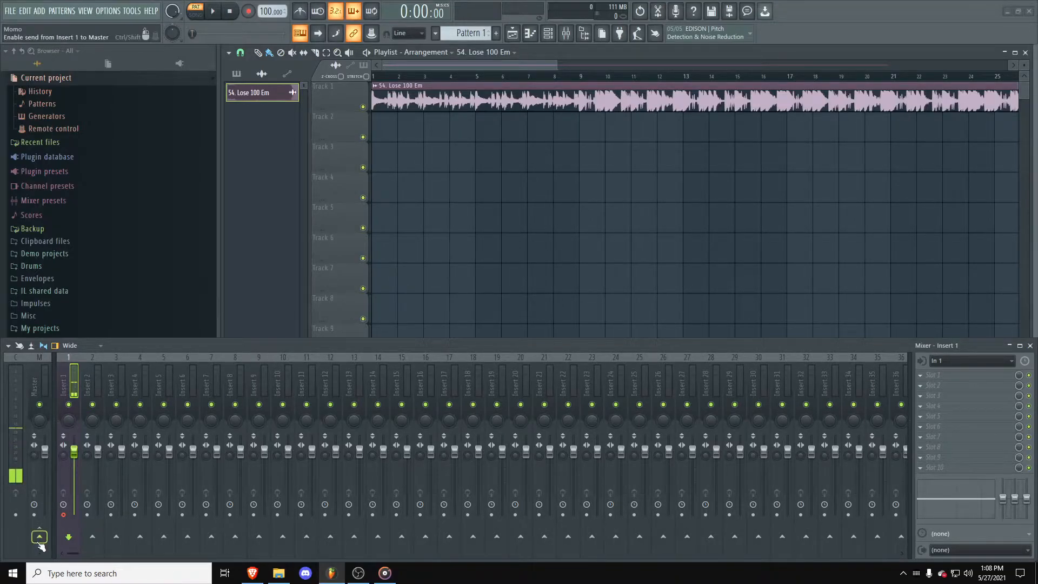
Step: Load the Mixing Bus mixer track state onto mixer track Insert 2
click(95, 381)
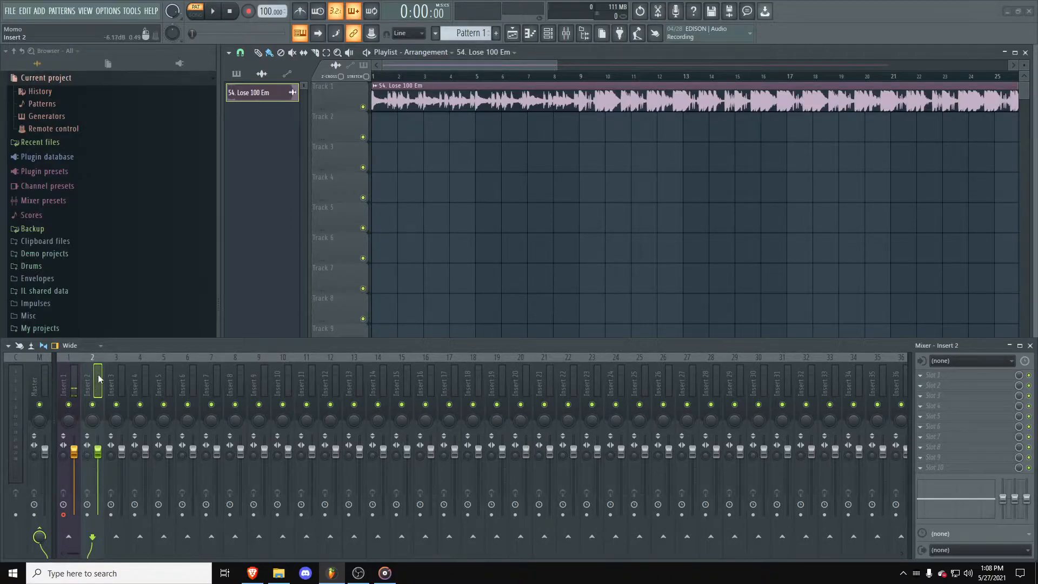
right_click(98, 374)
mouse_move(122, 356)
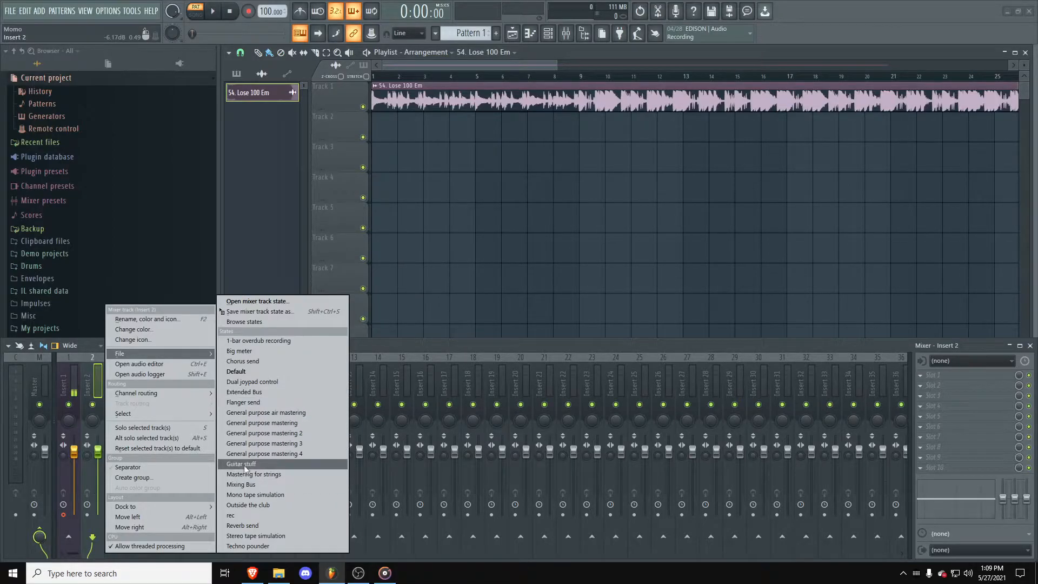
click(241, 484)
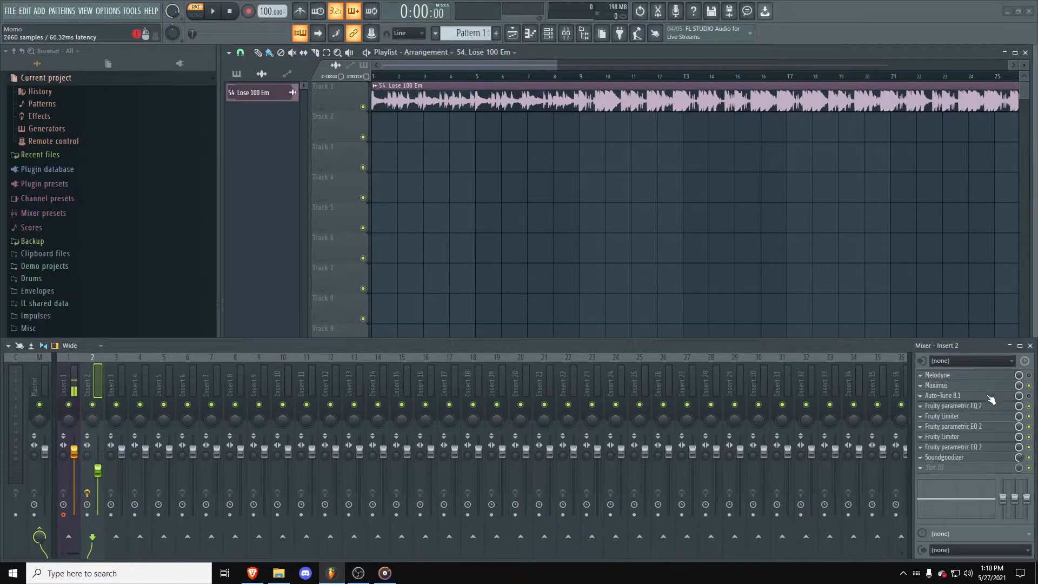
Step: Check the Melodyne and Auto-Tune 8.1 plugins on Insert 2 and close both
click(943, 376)
click(957, 399)
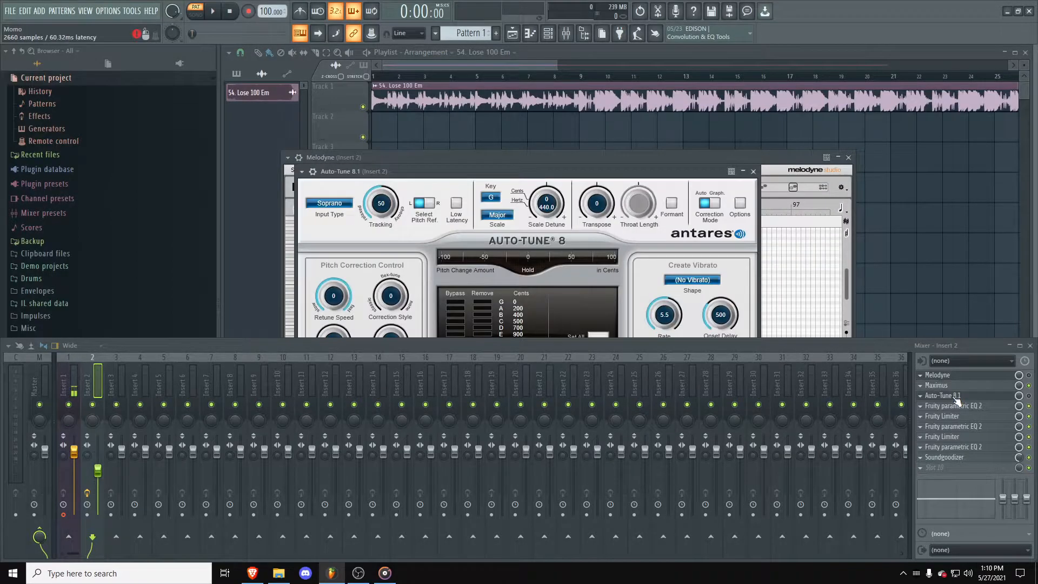
click(754, 157)
click(847, 158)
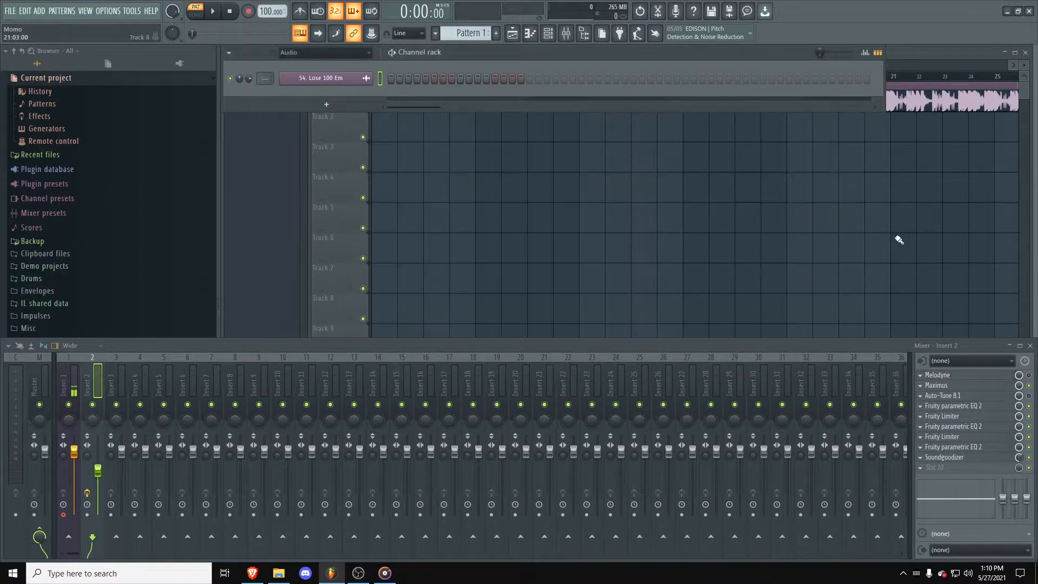
Step: Examine Maximus on Insert 2, including its de-esser presets and high-band curve, and close it without changes
click(951, 385)
click(259, 129)
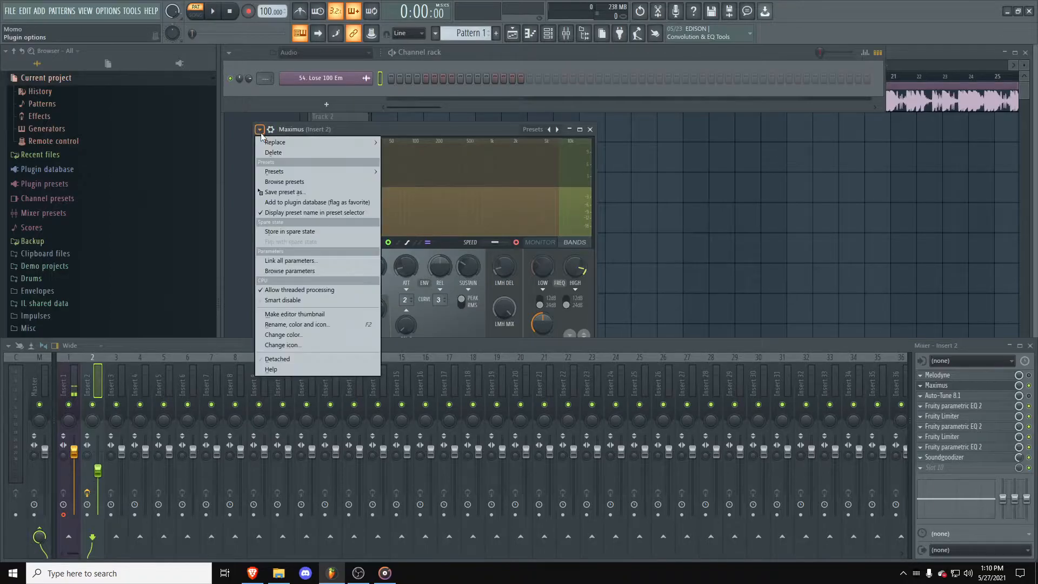
mouse_move(279, 172)
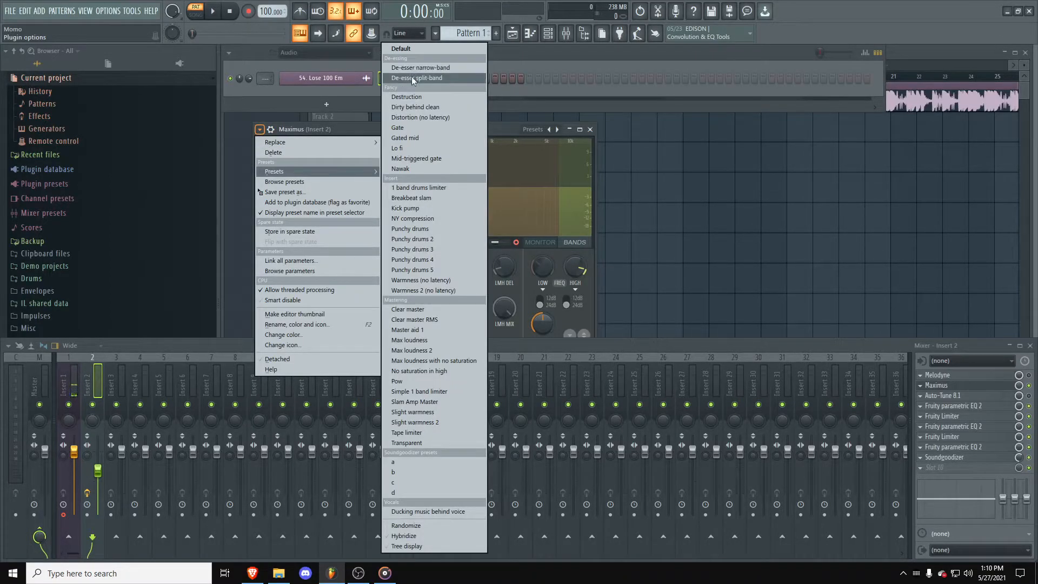
click(501, 131)
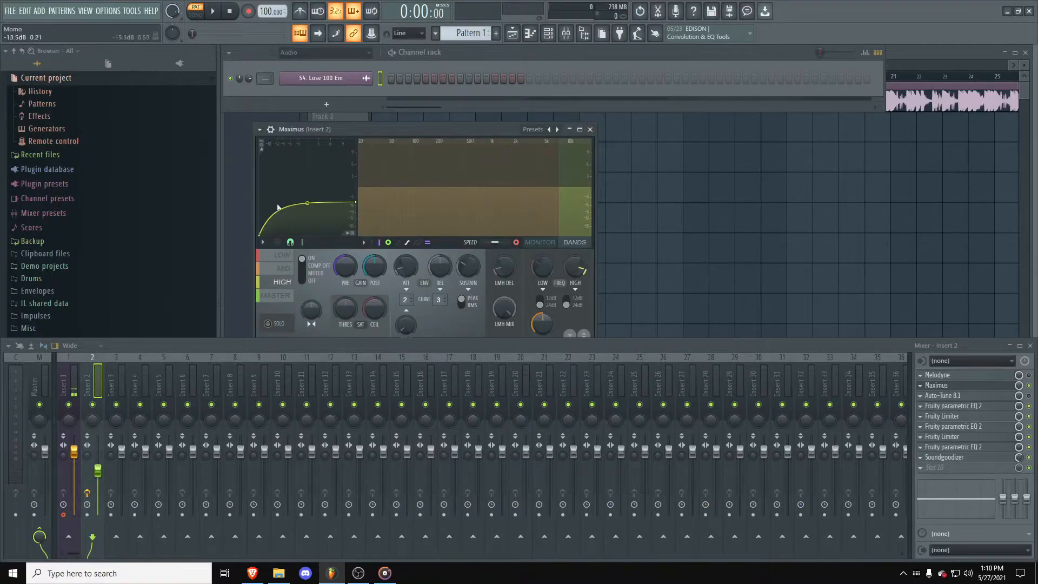
click(590, 129)
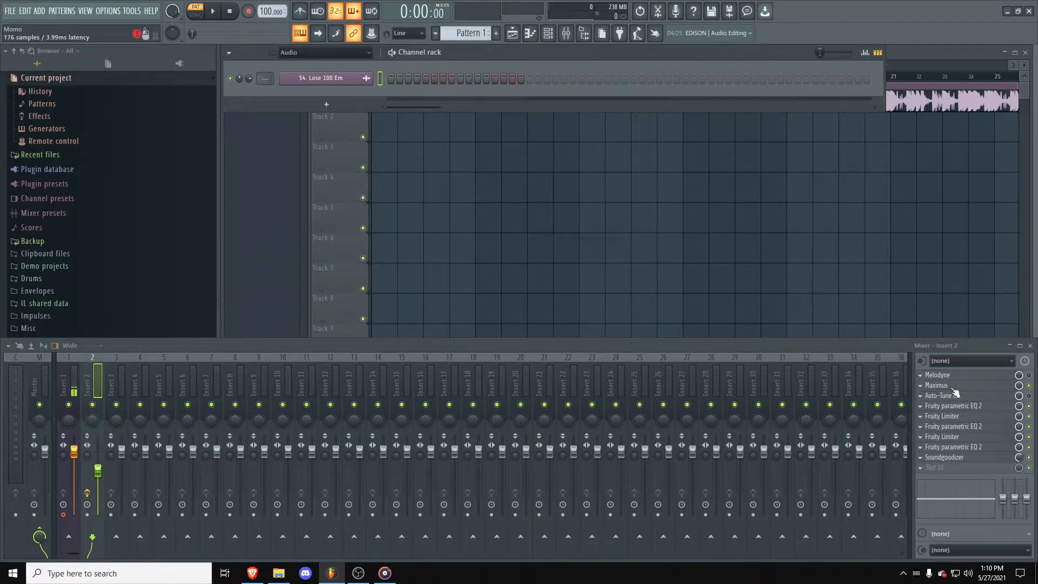
Step: Examine the first Fruity parametric EQ 2 and the settings of both Fruity Limiters on Insert 2
click(968, 410)
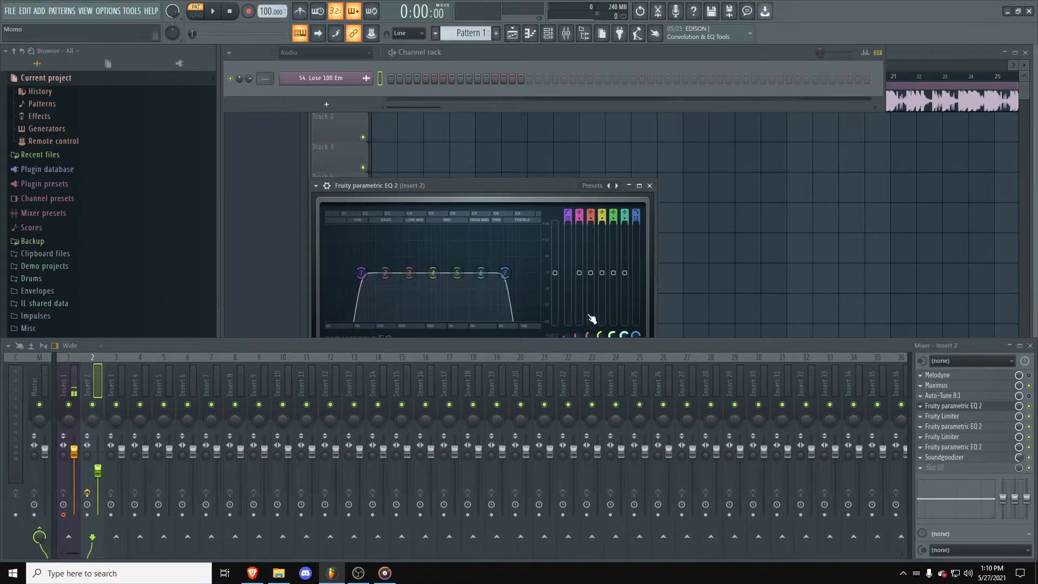
click(943, 416)
drag(514, 200, 703, 132)
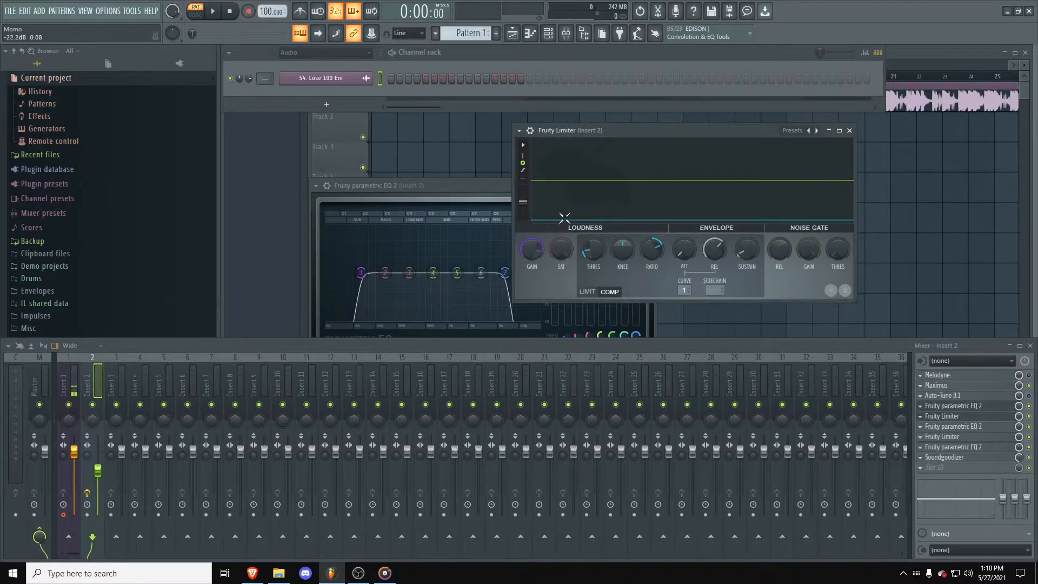
click(849, 130)
click(953, 437)
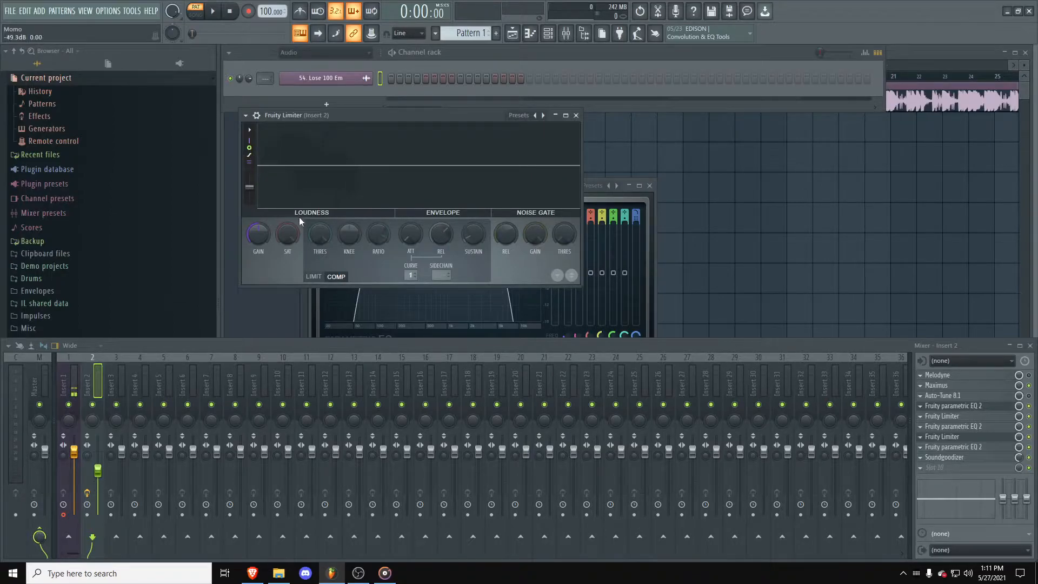
Step: In Insert 2's slot 4 Fruity parametric EQ 2, raise band 7's low-pass cutoff into the high treble and slightly lower band 1's high-pass cutoff
click(971, 408)
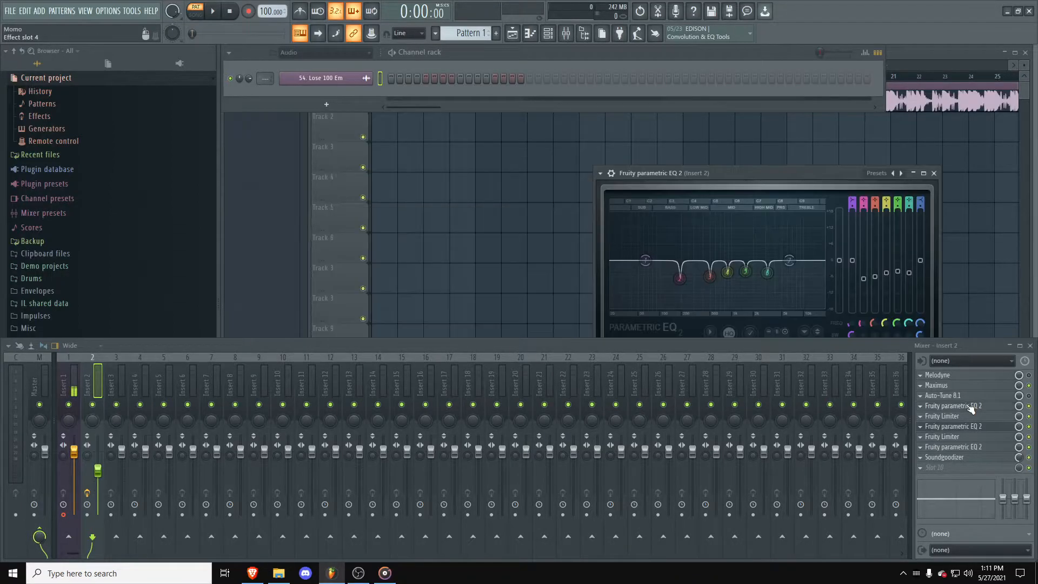
click(970, 408)
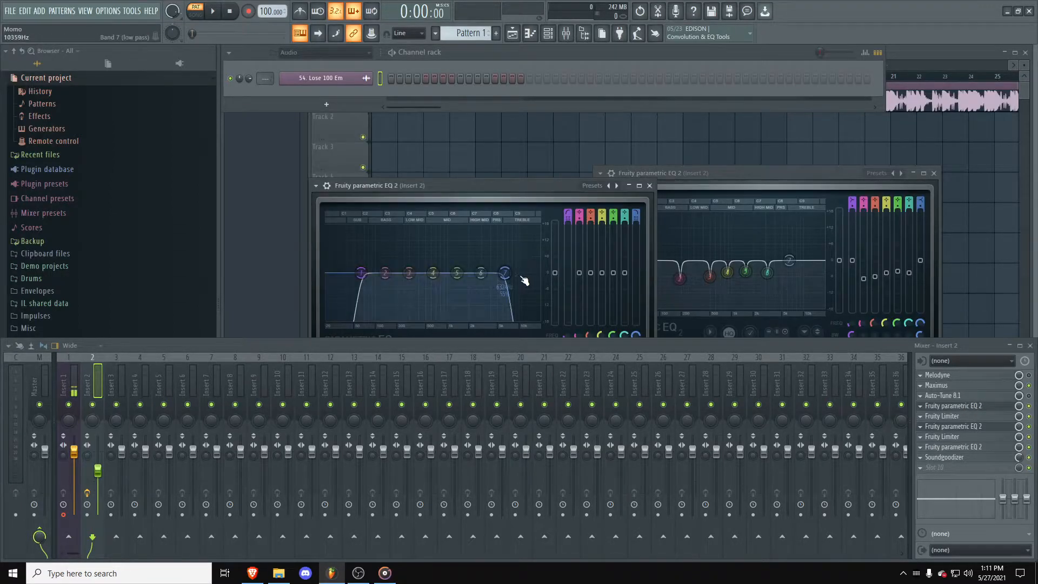
drag(505, 273, 534, 272)
drag(361, 273, 359, 273)
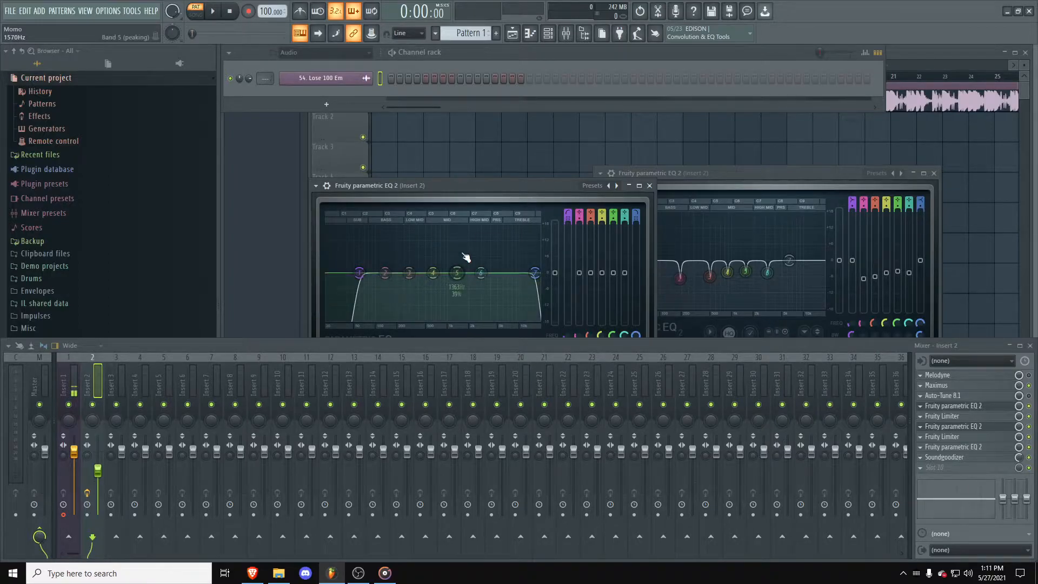
Step: Sweep for problem frequencies in Insert 2's slot 6 Fruity parametric EQ 2 and deepen the narrow cuts, placing band 2 at about 150 Hz
click(671, 246)
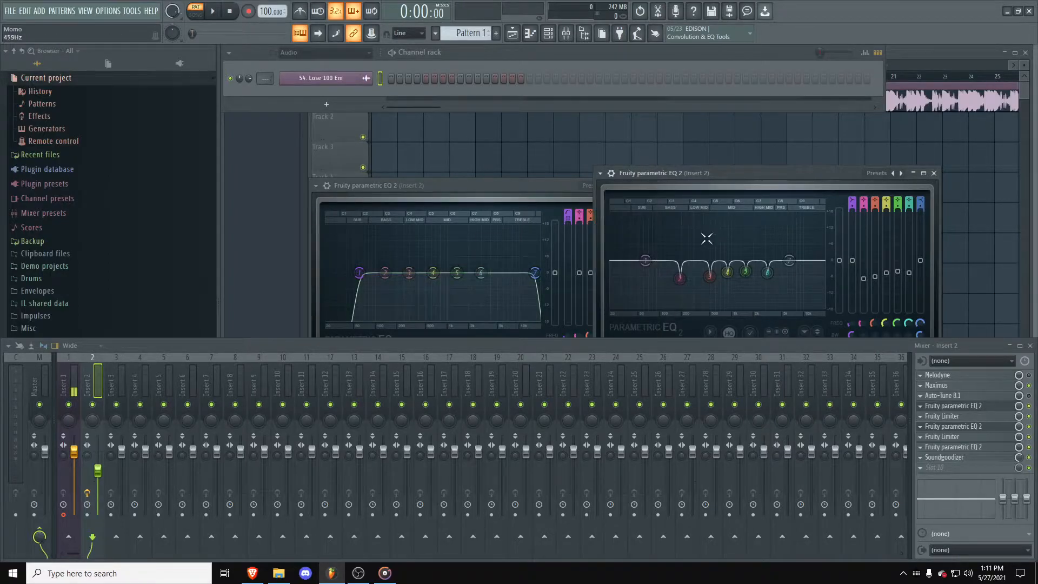
drag(676, 289, 684, 280)
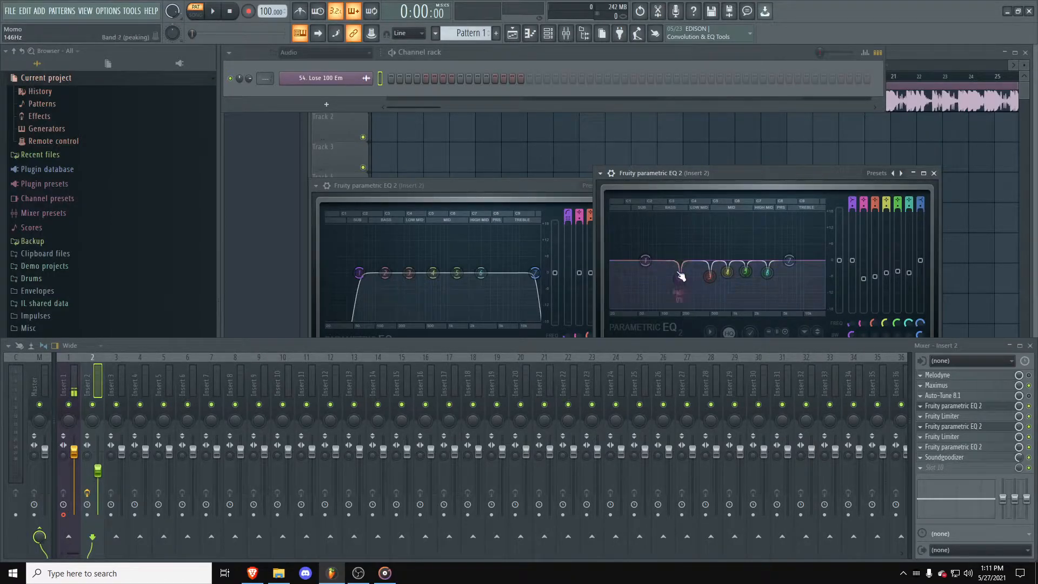
drag(680, 279, 675, 215)
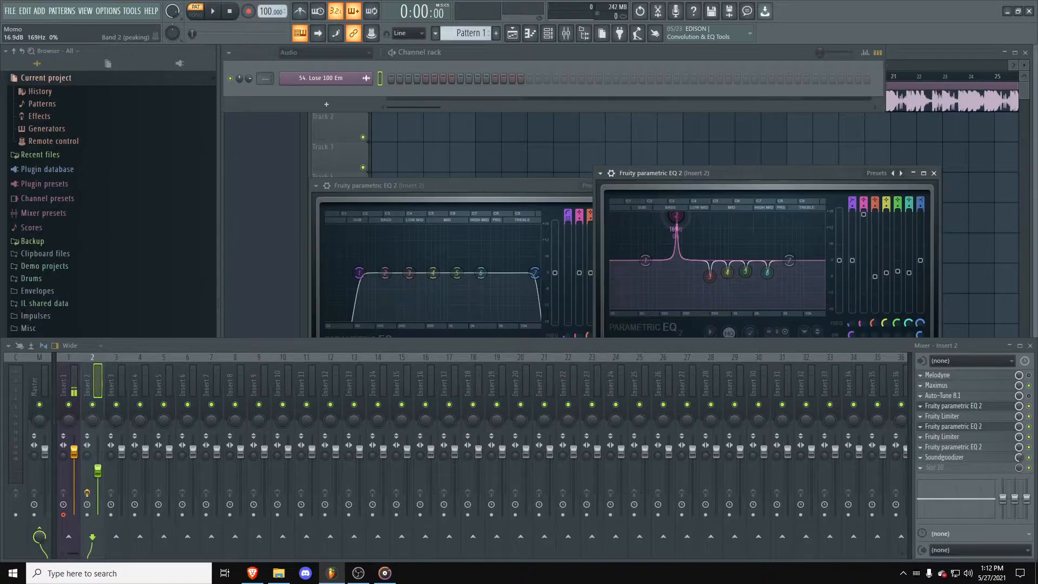
drag(675, 215, 768, 276)
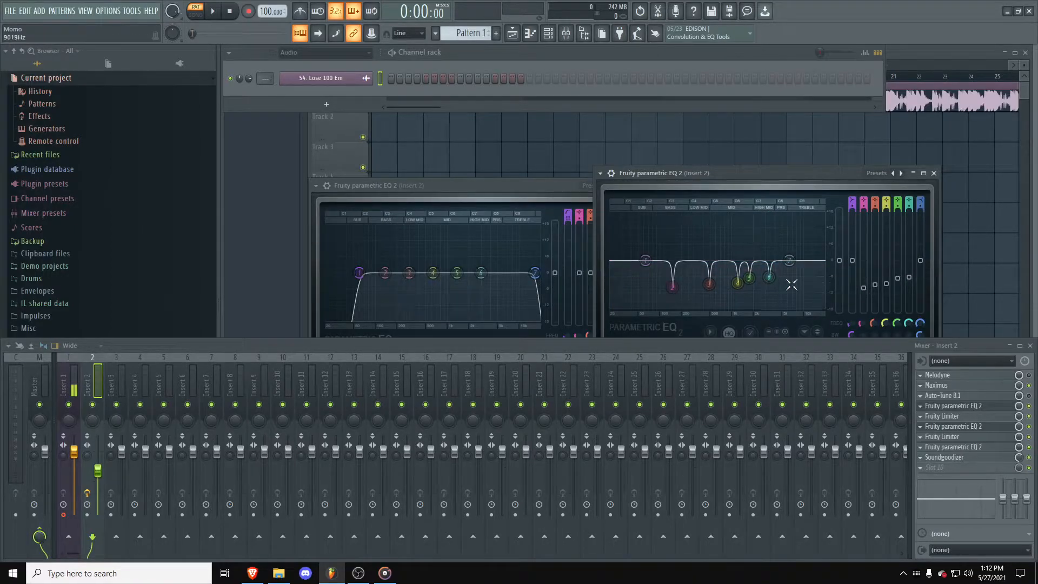
mouse_move(671, 286)
mouse_down()
mouse_move(672, 307)
mouse_move(672, 270)
mouse_up()
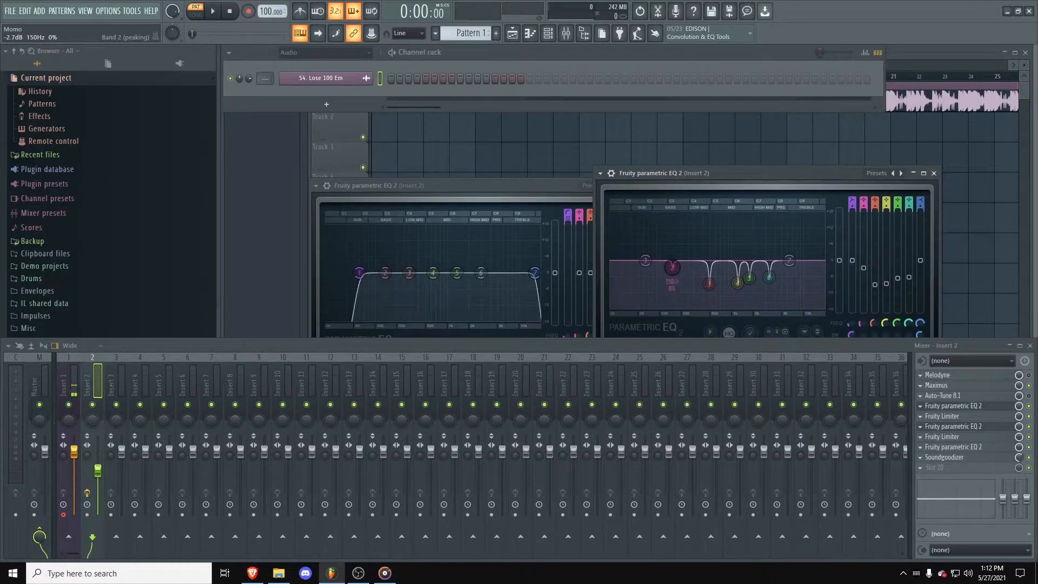
drag(672, 270, 672, 282)
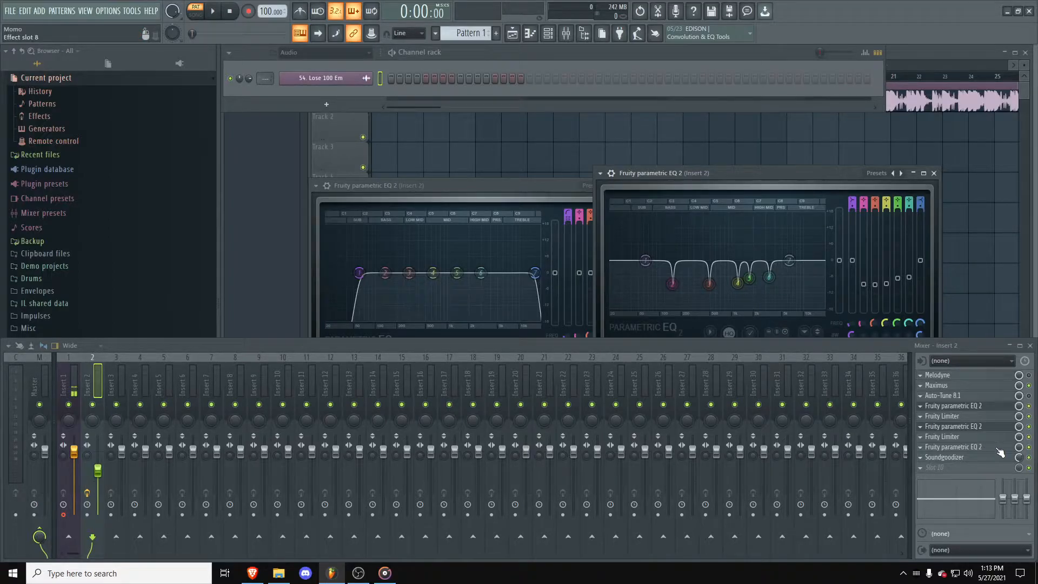
Step: In Insert 2's slot 8 Fruity parametric EQ 2, place band 3's cut at about 5840 Hz, shift band 4's boost into the bass, and adjust band 2's boost
click(989, 428)
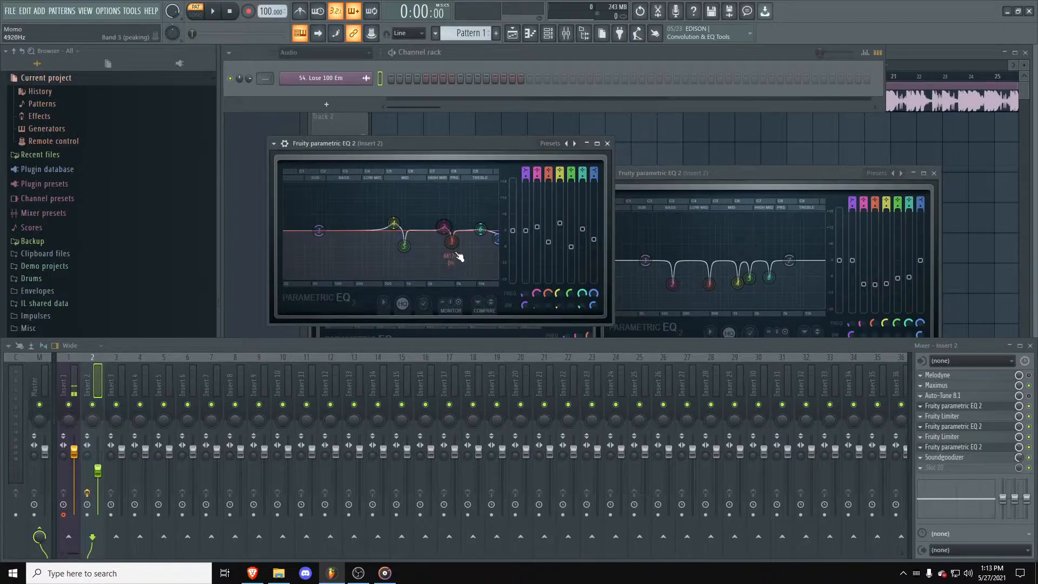
drag(404, 246, 460, 251)
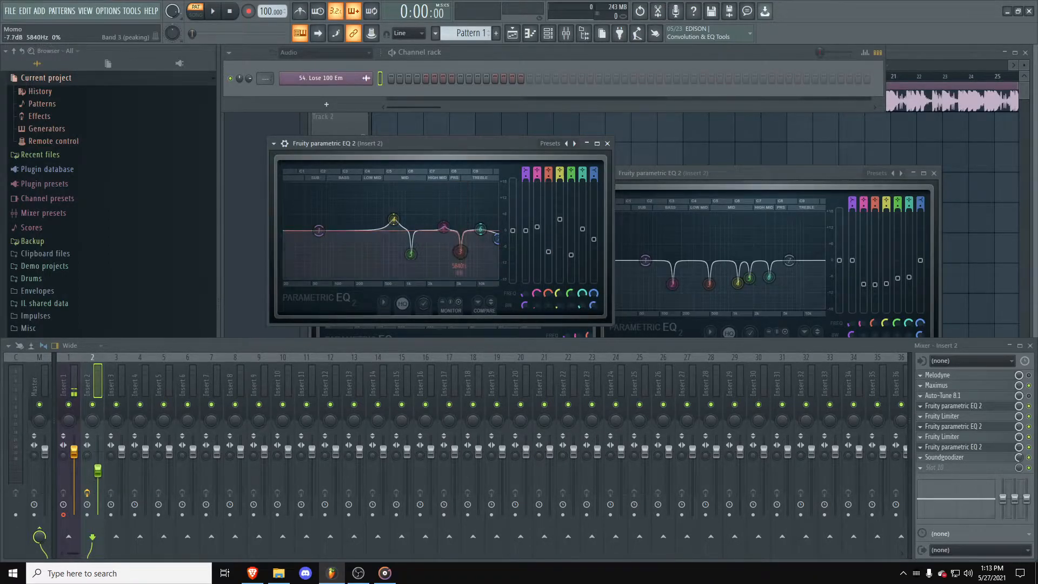
drag(394, 219, 353, 223)
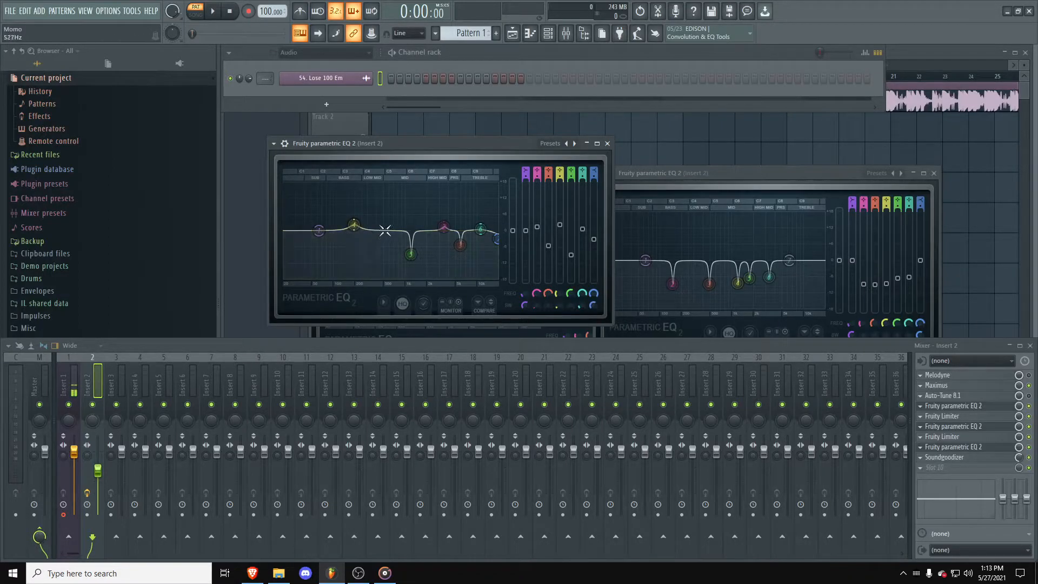
drag(440, 236, 444, 215)
drag(537, 206, 537, 225)
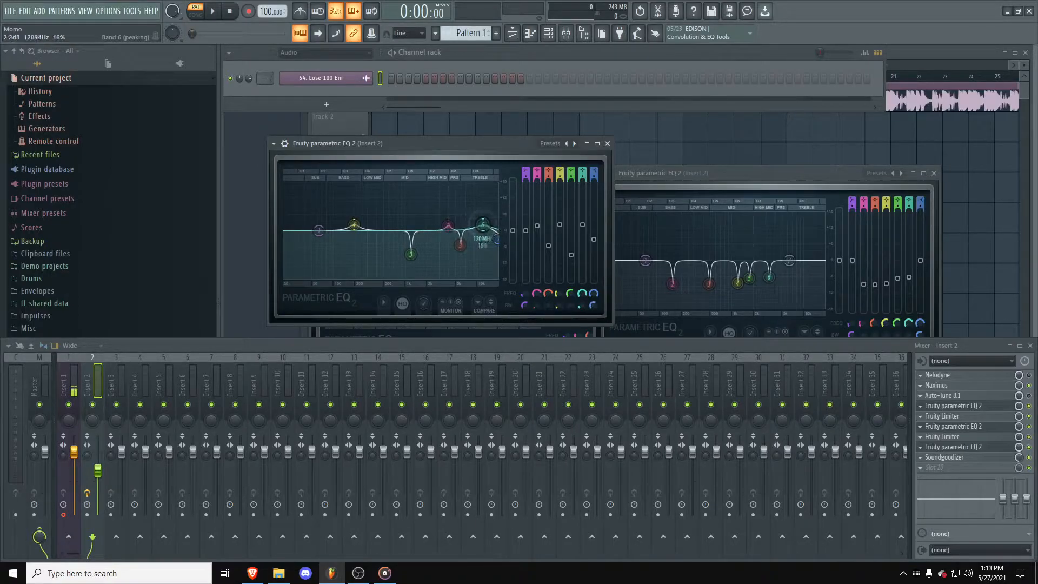
Step: Set band 6's boost to about 12406 Hz and fine-tune band 7's high-shelf cut in the slot 8 EQ
drag(593, 240, 594, 239)
drag(483, 223, 484, 224)
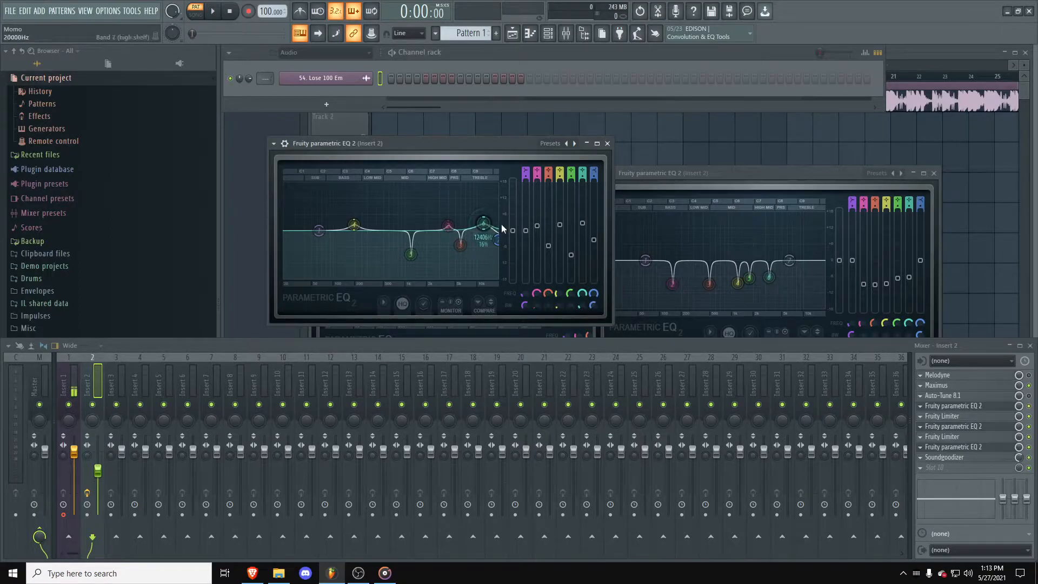
drag(593, 240, 594, 242)
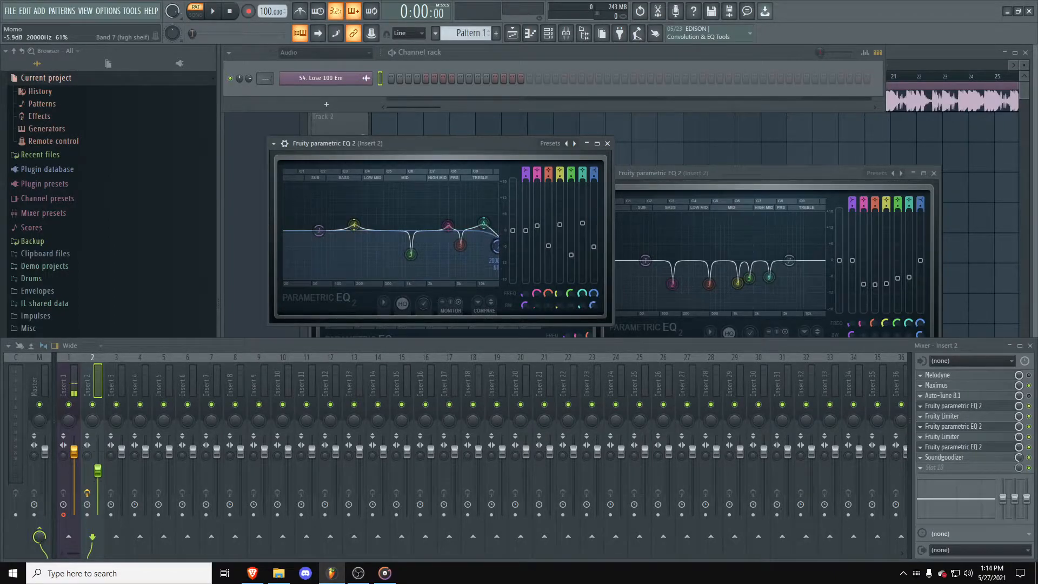
drag(594, 238, 593, 236)
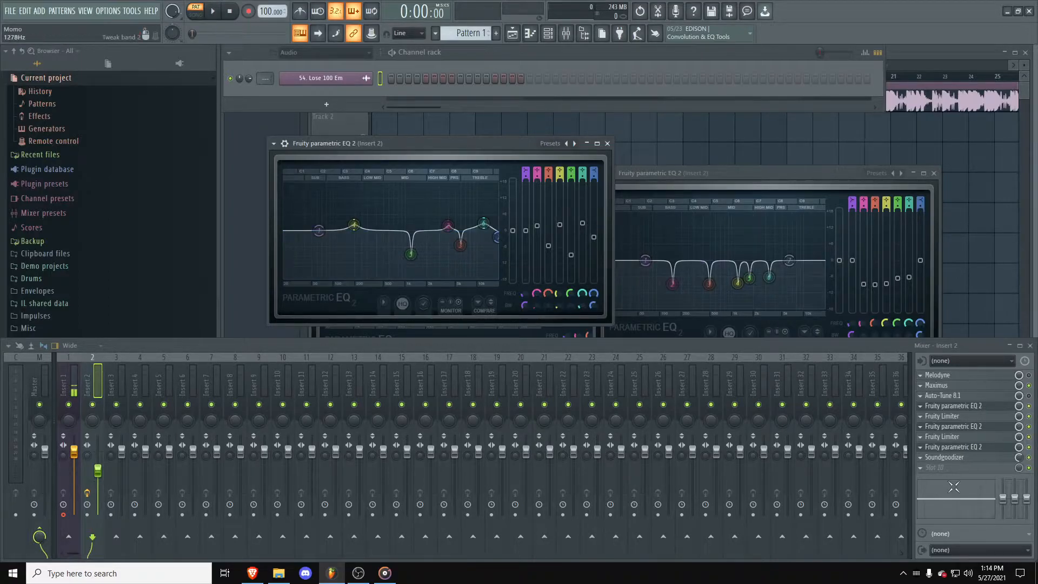
Step: Check the Soundgoodizer settings on Insert 2 and close the plugin
click(944, 457)
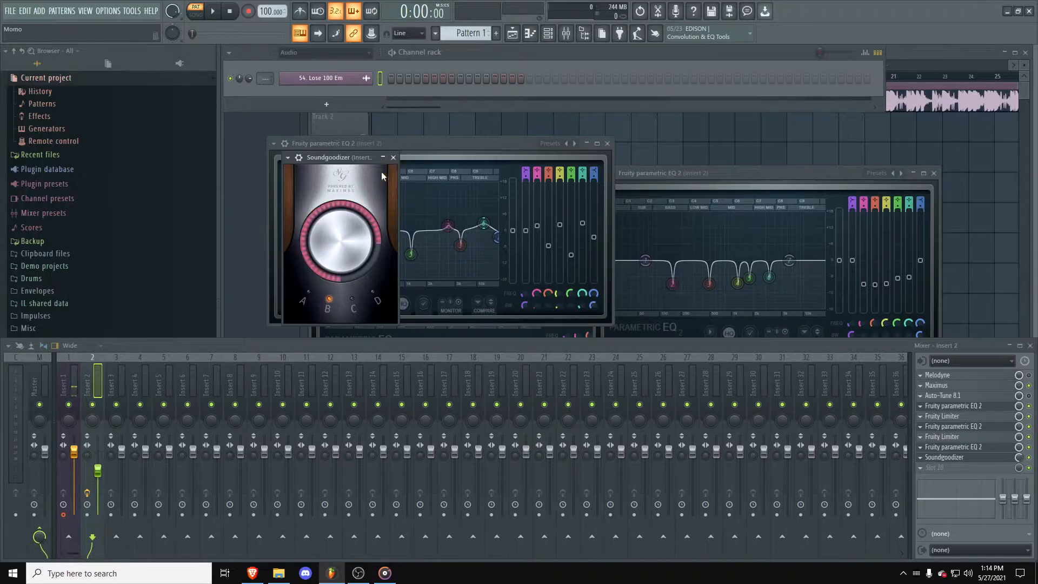
click(393, 157)
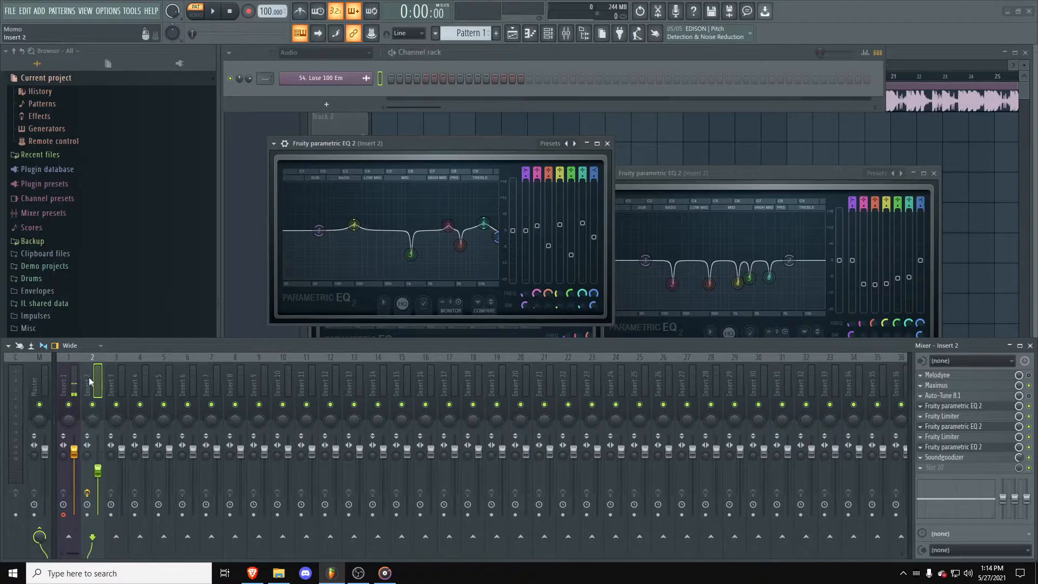
Step: Load the Extended Bus mixer track state onto mixer track Insert 3
click(116, 381)
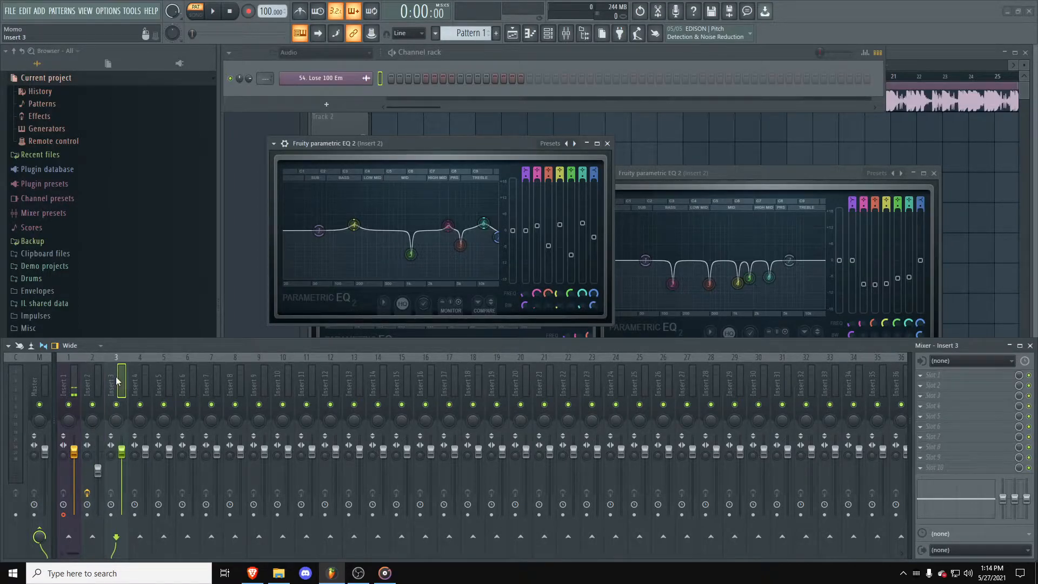
right_click(117, 381)
mouse_move(212, 355)
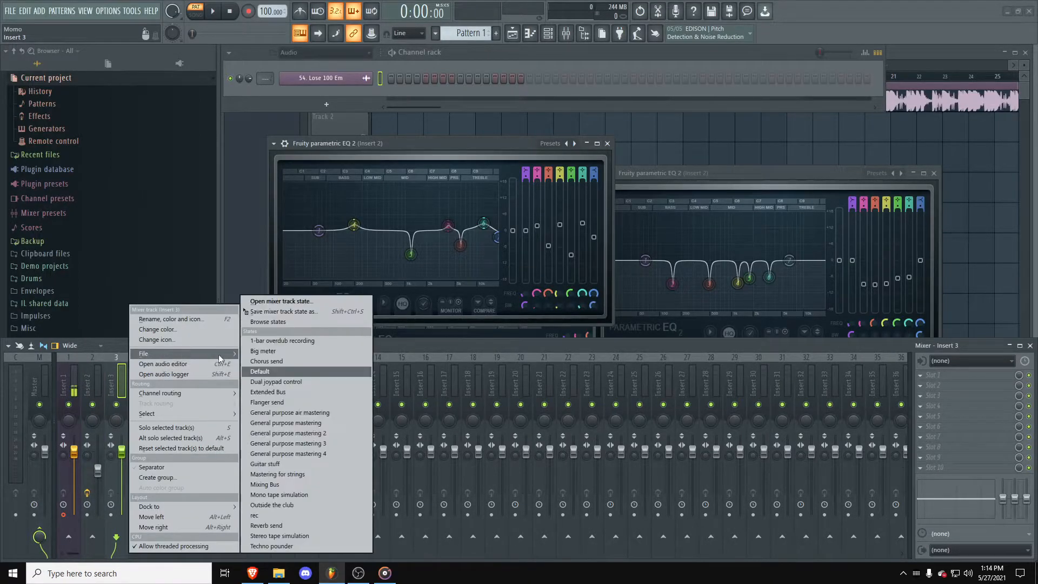
click(279, 392)
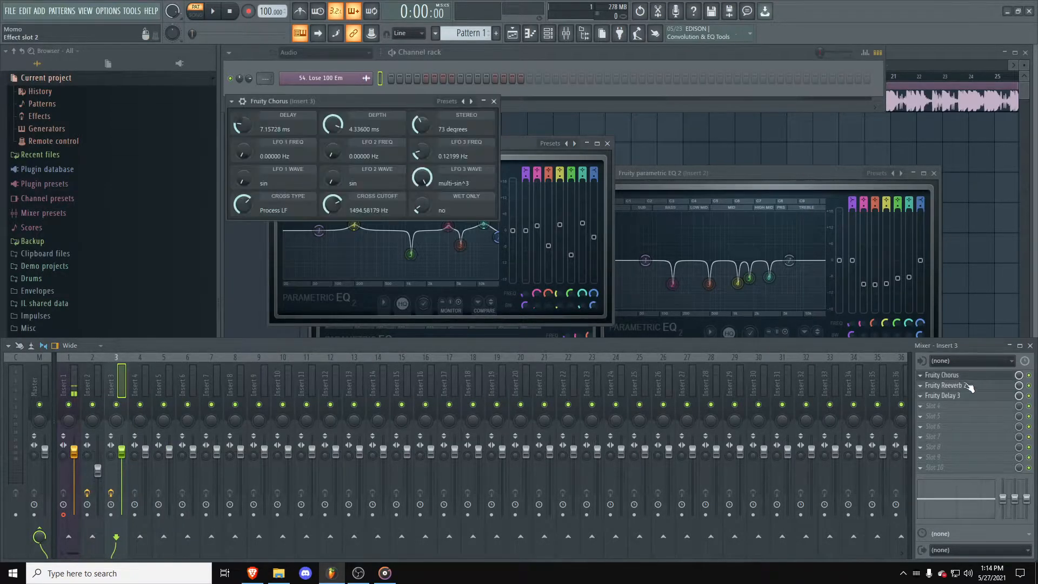
Step: Review the Fruity Chorus and Fruity Reeverb 2 settings on Insert 3
click(494, 101)
click(725, 199)
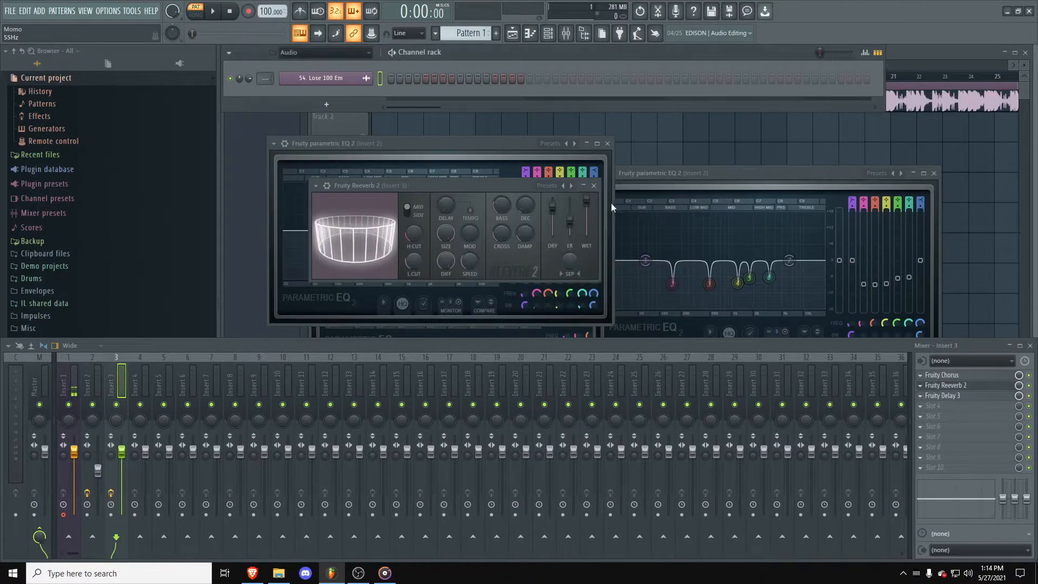
click(978, 377)
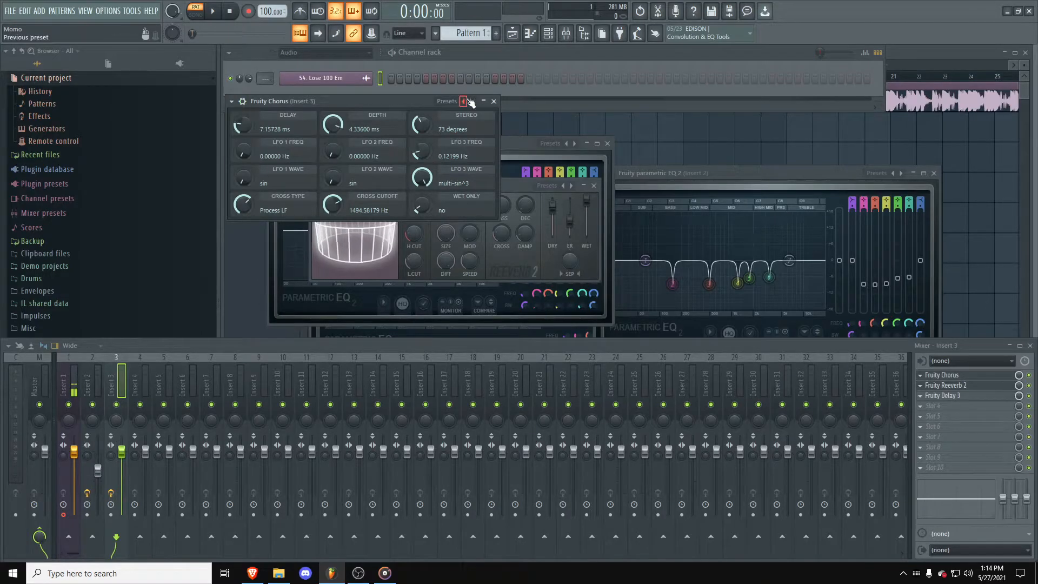
Step: Load the Low Enhance preset in Fruity Chorus on Insert 3 and close the plugin
click(239, 102)
mouse_move(325, 143)
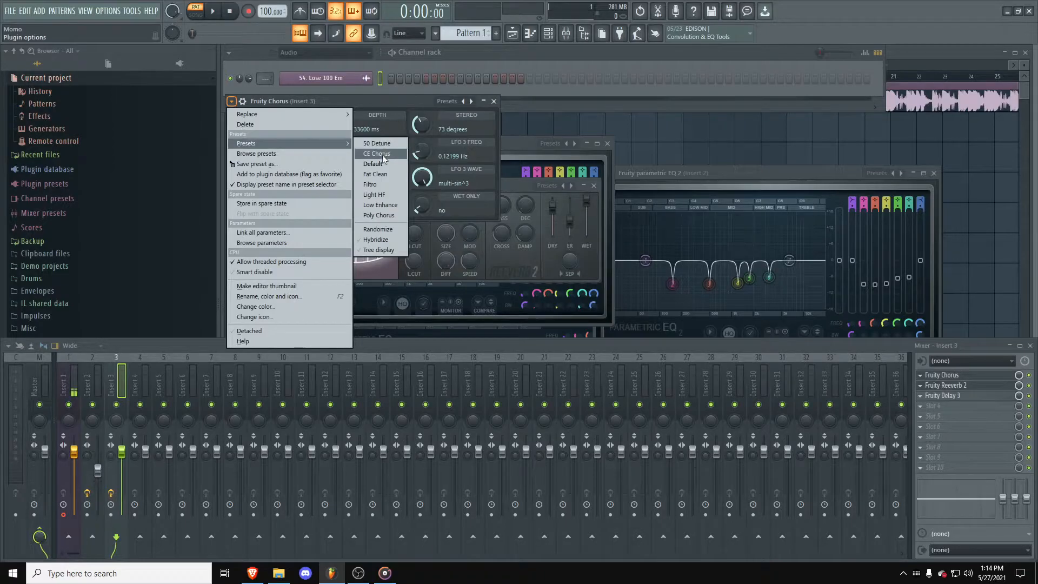
click(236, 102)
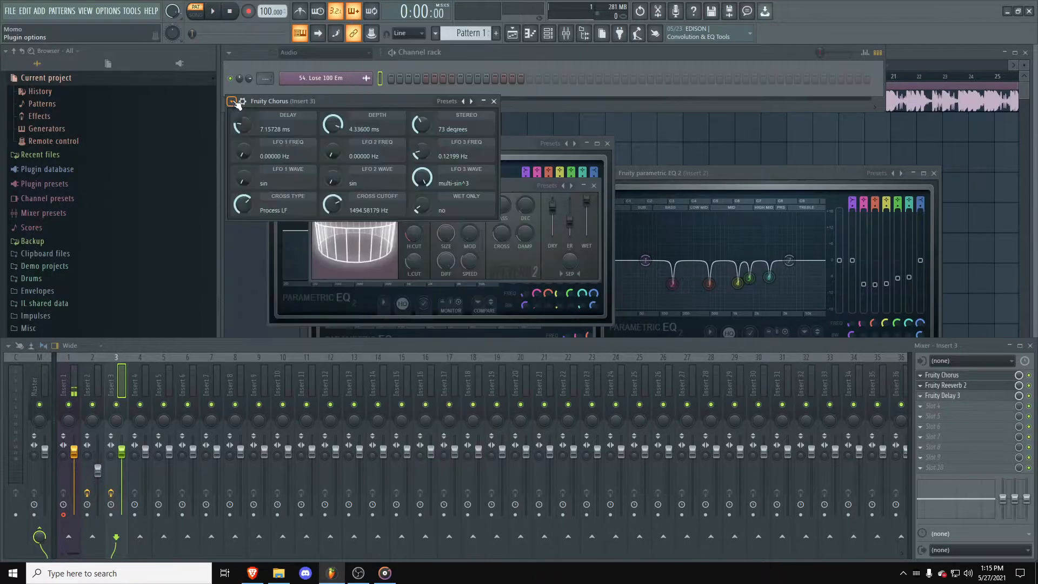
click(493, 101)
click(951, 375)
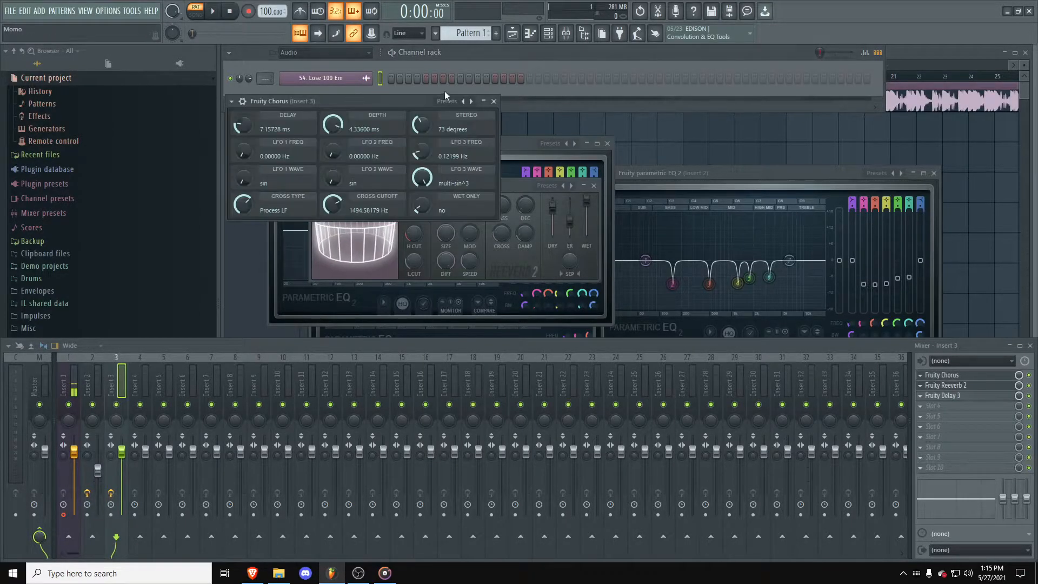
click(471, 101)
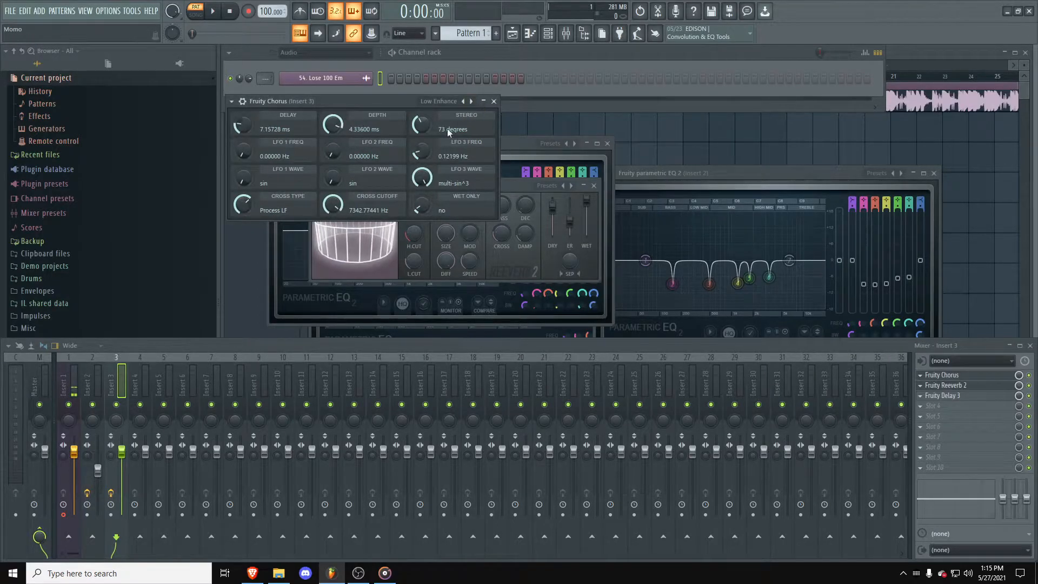
click(494, 101)
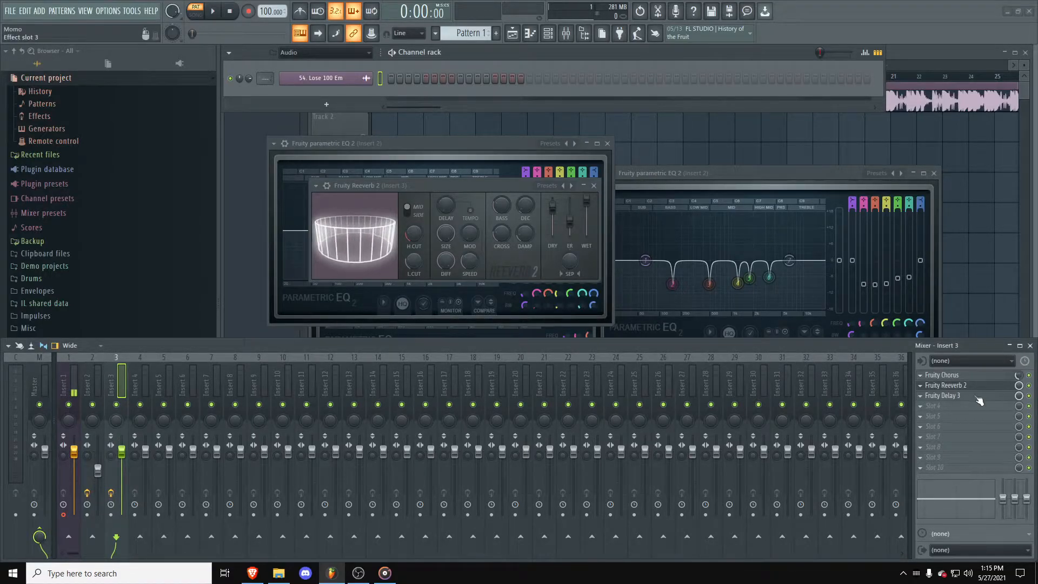
Step: Adjust the high-cut and low-cut filters of Fruity Reeverb 2 on Insert 3 and close the plugin
click(415, 231)
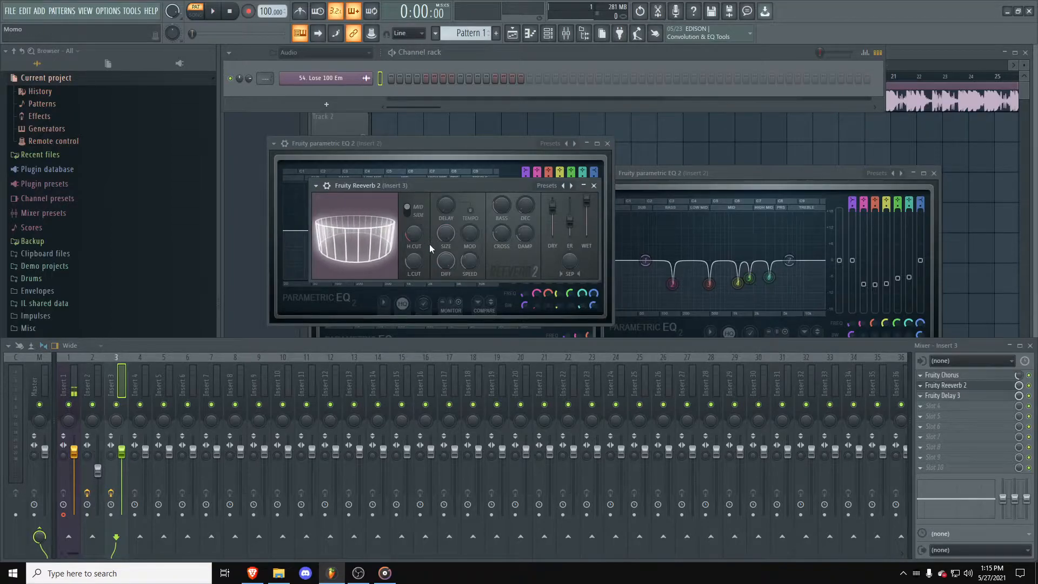
drag(414, 263, 414, 265)
drag(411, 234, 411, 195)
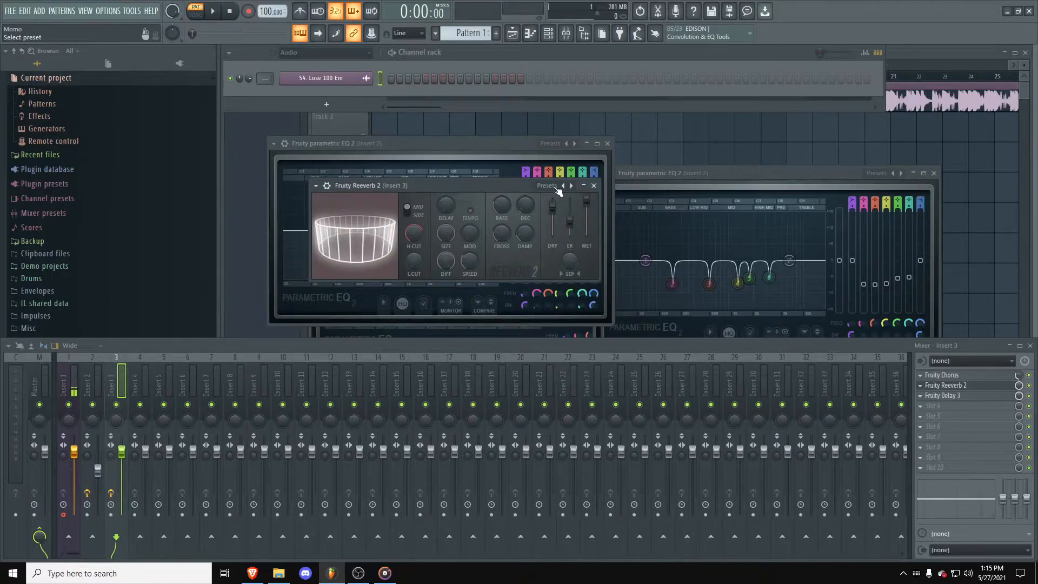
mouse_move(413, 262)
mouse_down()
mouse_move(413, 249)
mouse_move(415, 271)
mouse_up()
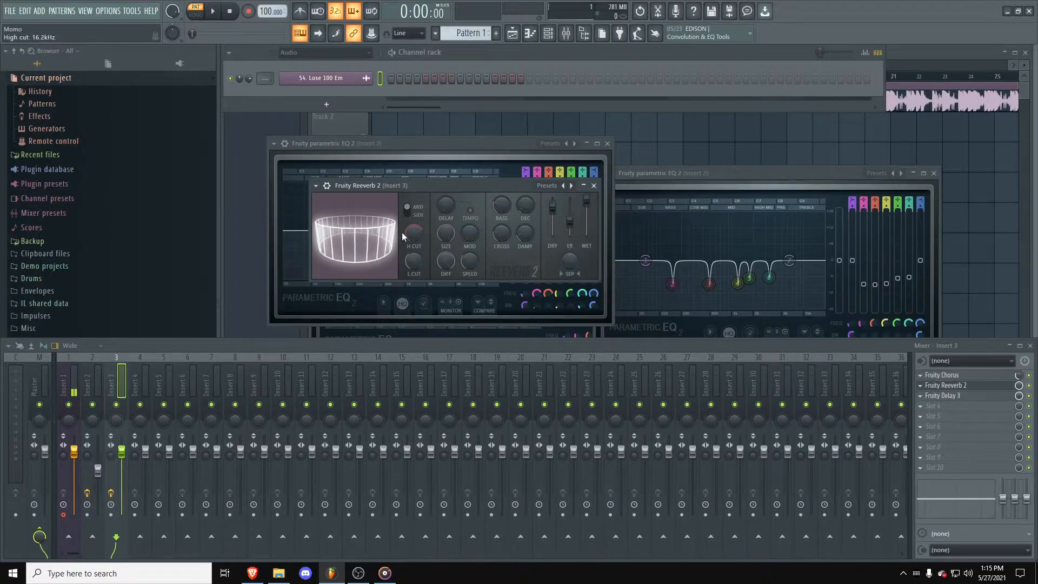
drag(414, 232, 413, 256)
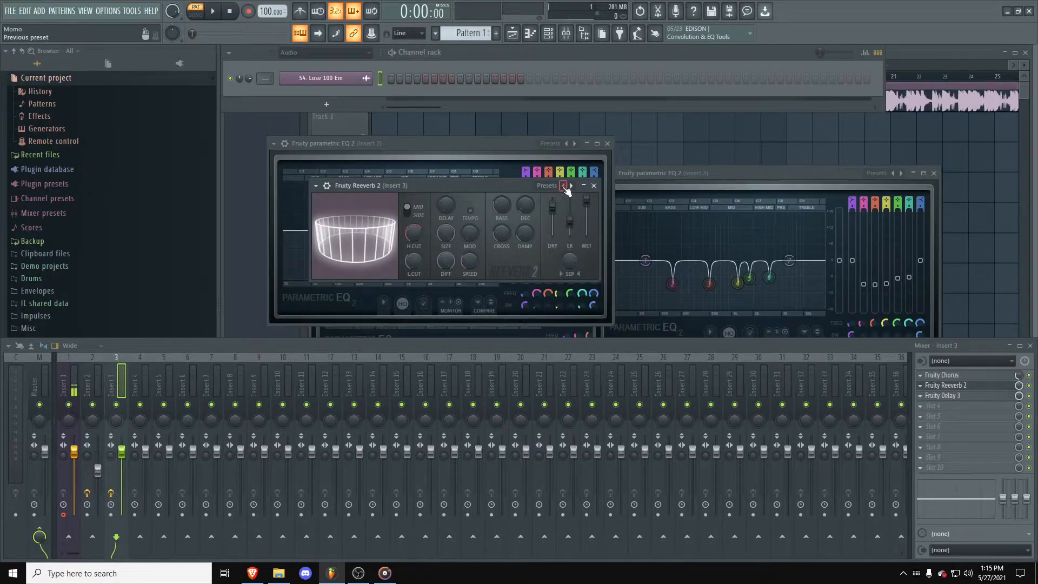
click(593, 186)
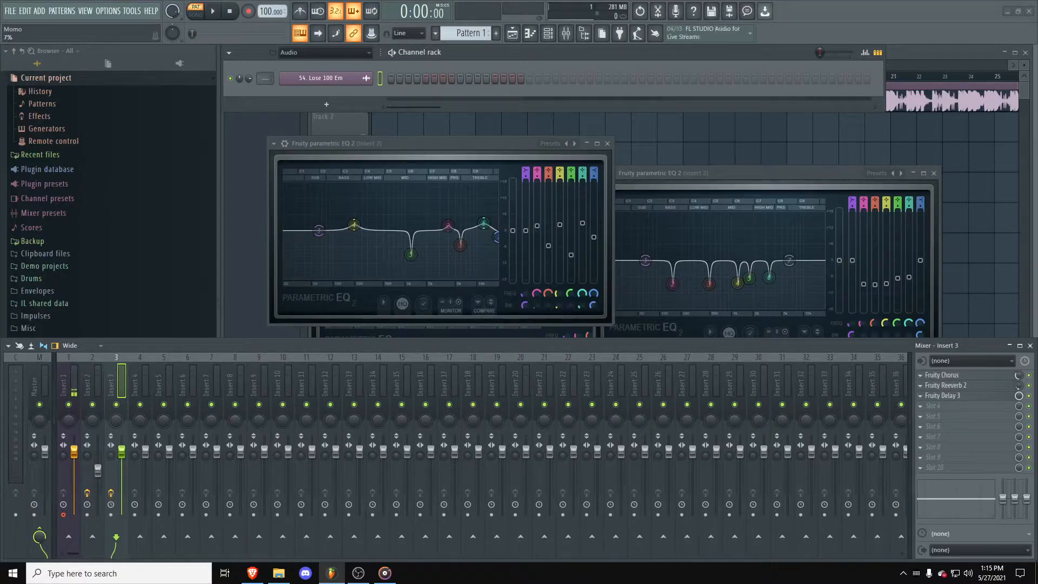
Step: Review the Fruity Delay 3 settings on Insert 3 and set the slot's mix level to 6%
click(943, 395)
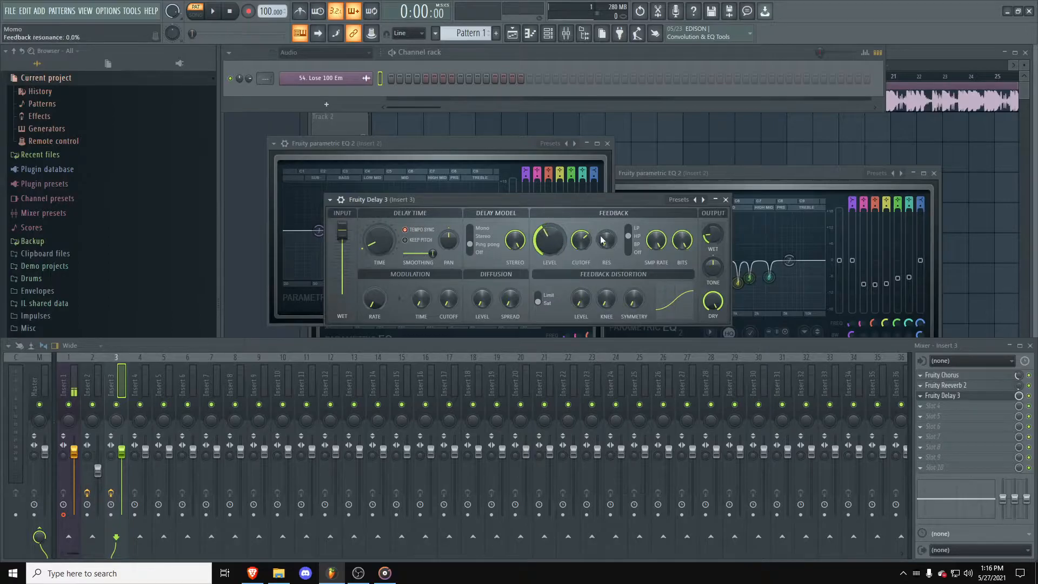
click(724, 199)
drag(1018, 395, 1018, 427)
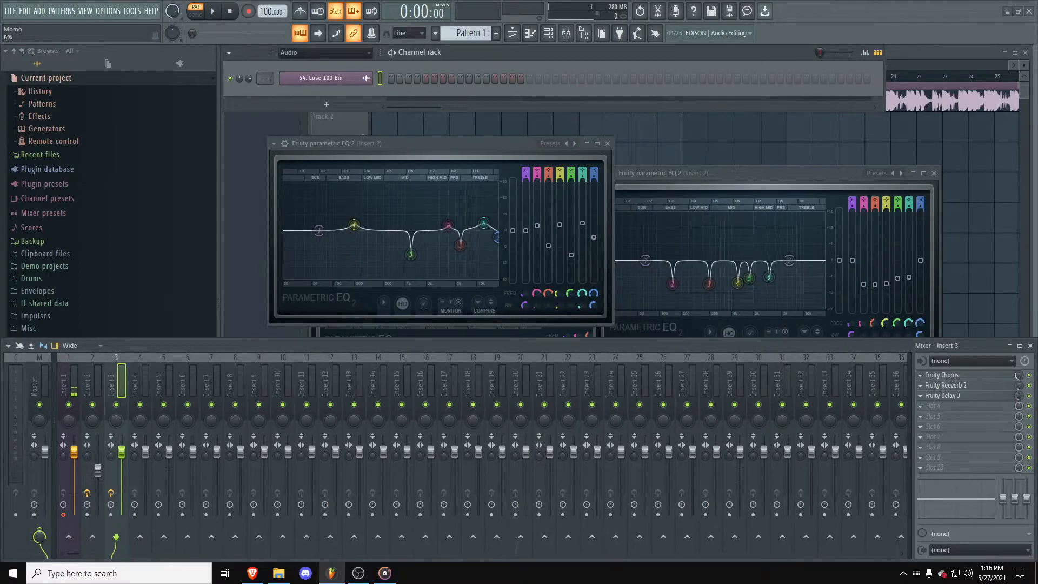
click(976, 396)
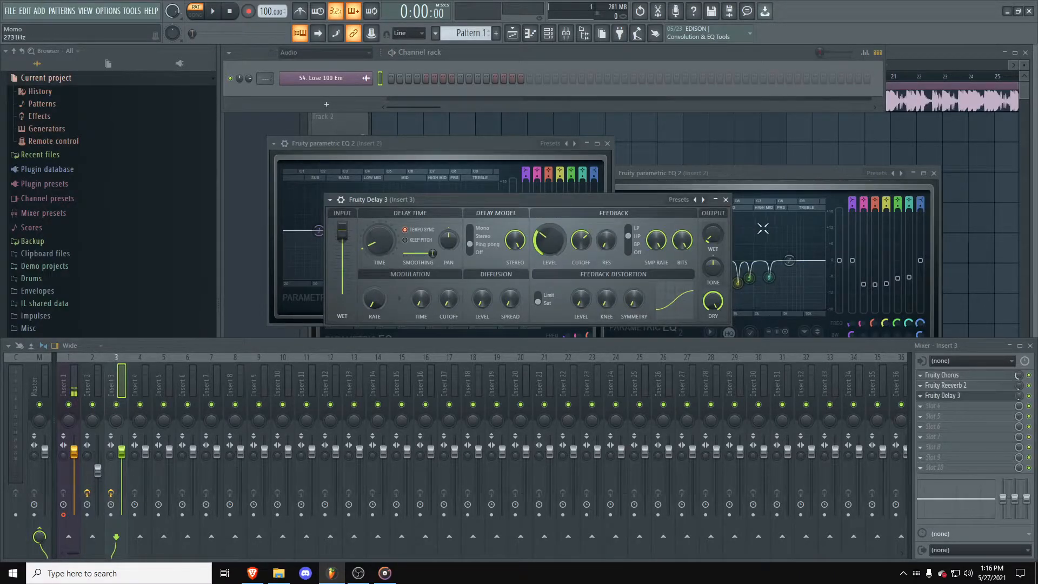
click(725, 200)
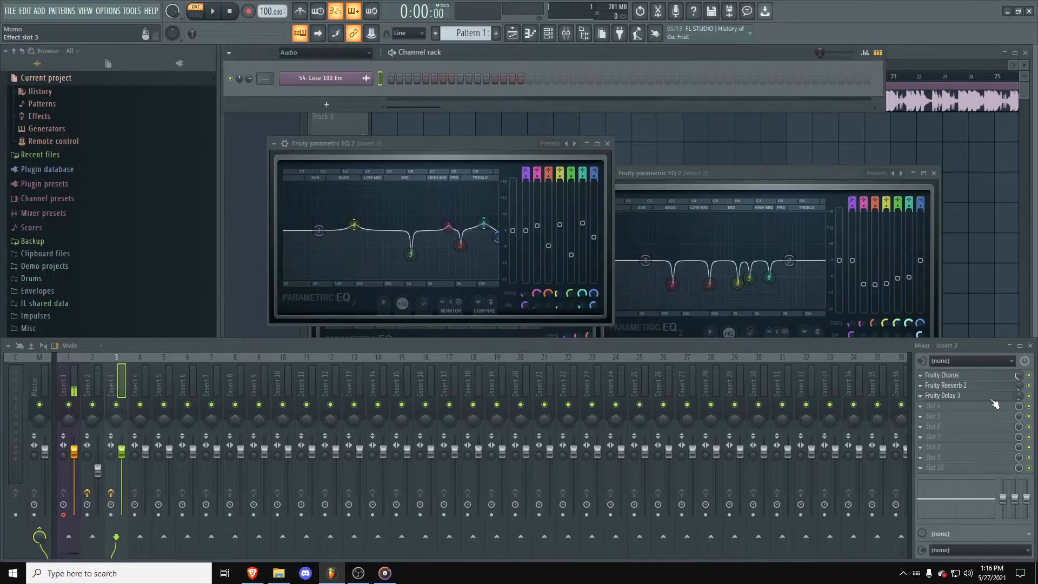
Step: Create an automation clip for Fruity Delay 3's mix level and lower its starting point to 0%
right_click(1018, 398)
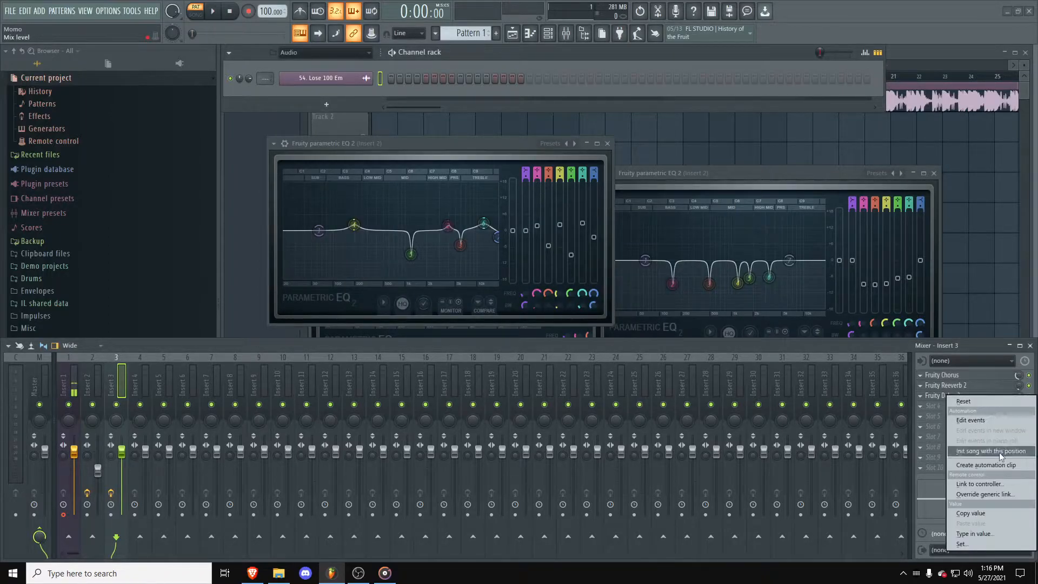
click(990, 473)
click(913, 162)
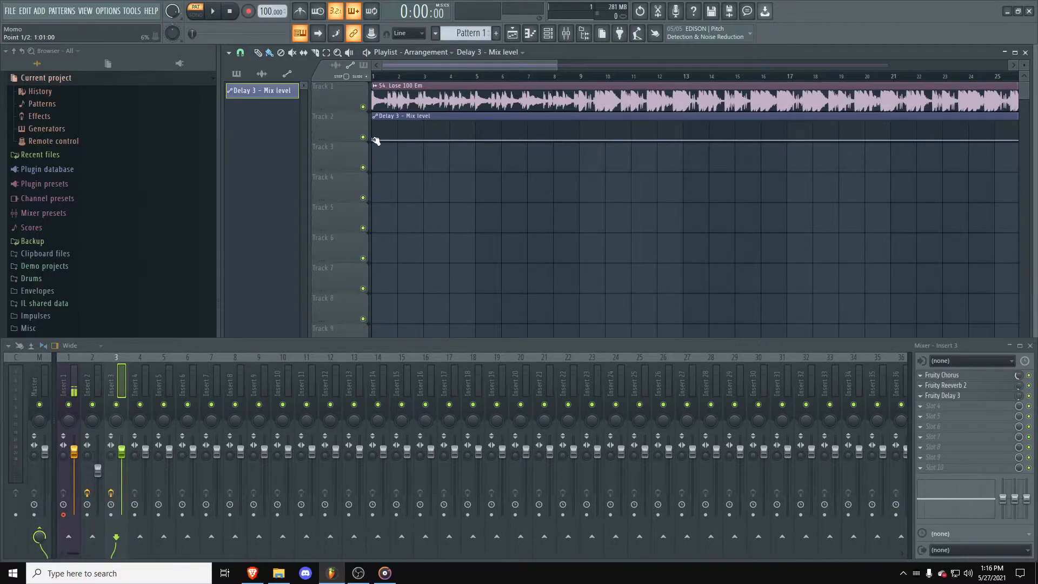
right_click(375, 140)
click(403, 314)
drag(374, 139, 368, 172)
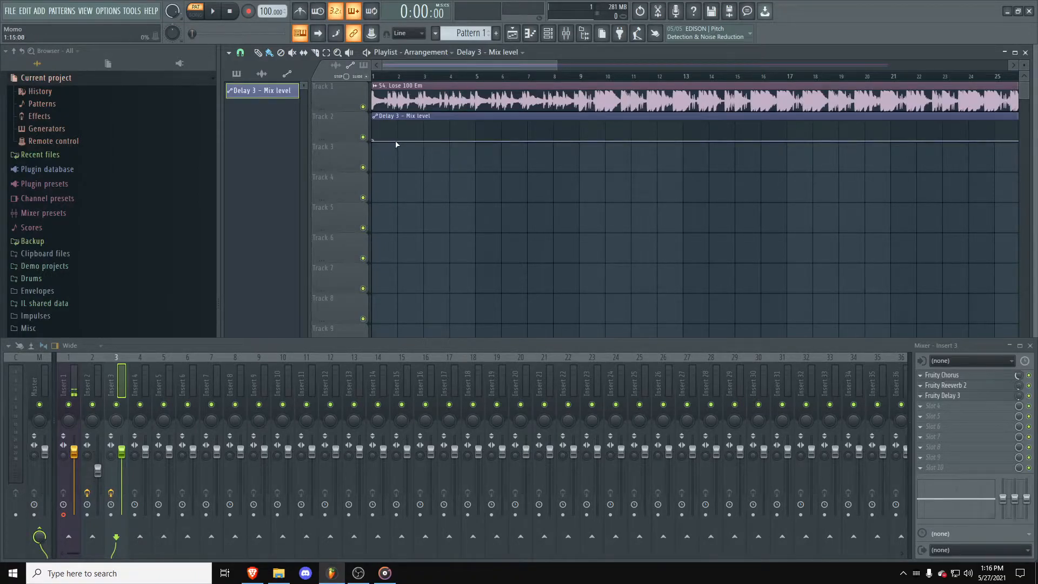
Step: Shape the Delay 3 mix-level automation into a flat 6% block from bar 2 to bar 3, with Track 2 enlarged
drag(398, 141, 425, 156)
right_click(424, 133)
right_click(399, 135)
click(418, 252)
drag(343, 142, 346, 244)
right_click(398, 238)
click(449, 419)
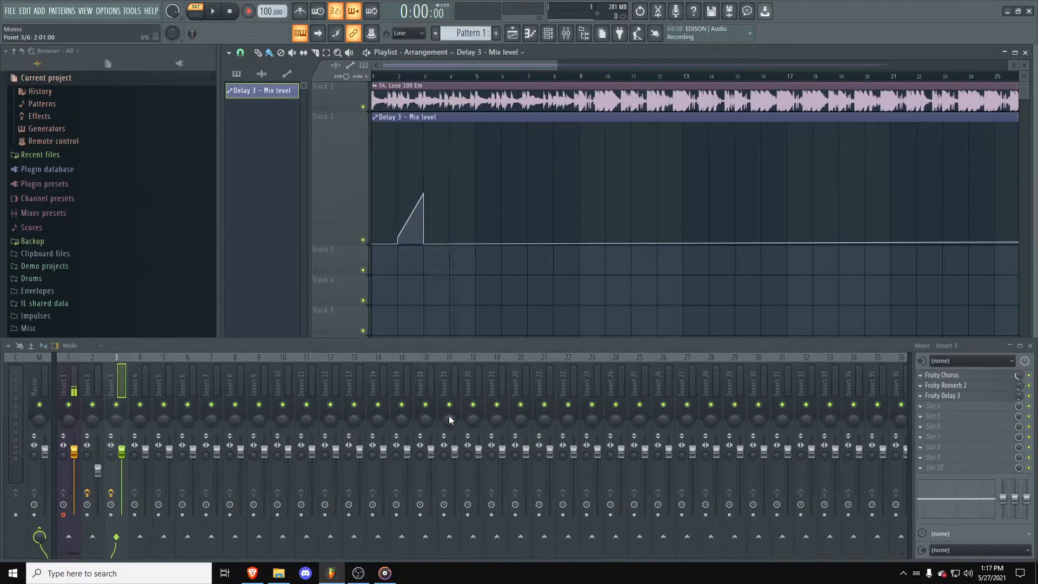
right_click(424, 193)
click(445, 374)
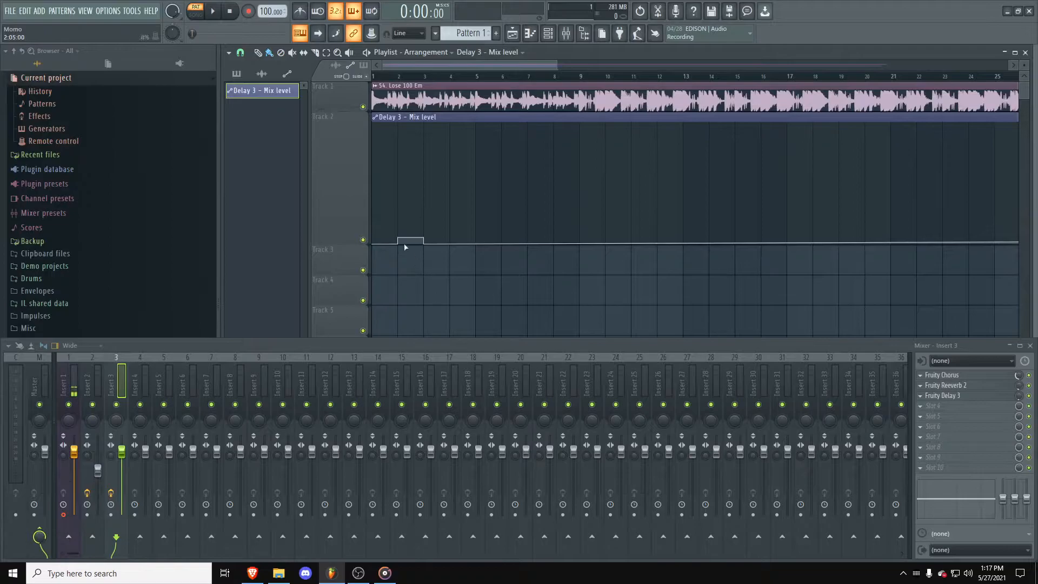
Step: Set a finer playlist snap and undo the Delay 3 mix-level automation clip
click(240, 53)
click(252, 206)
key(ctrl+z)
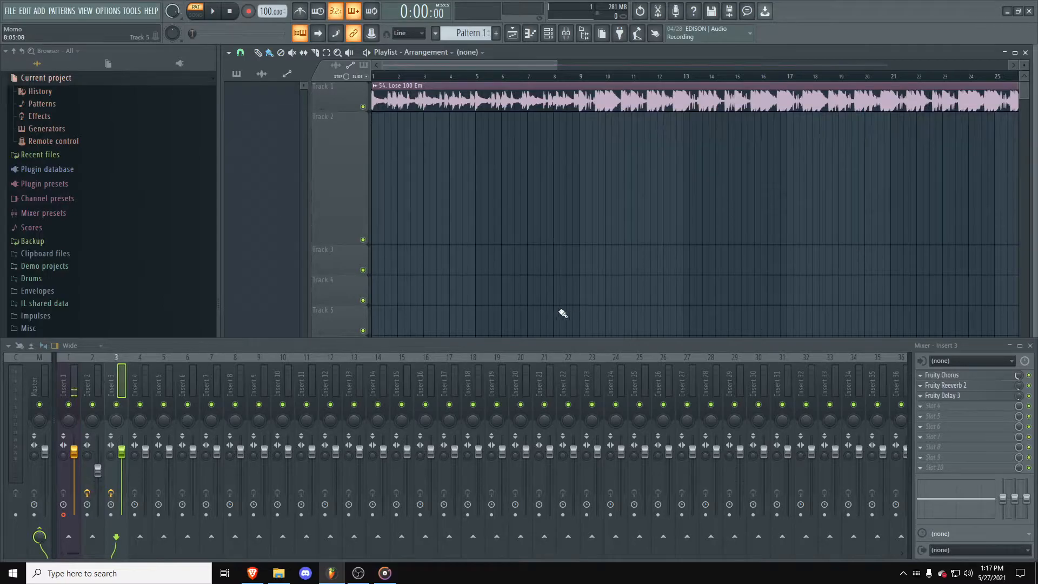
Step: Route the 54. Lose 100 Em beat clip to mixer track 4 and lower that track's volume fader
click(379, 76)
click(72, 373)
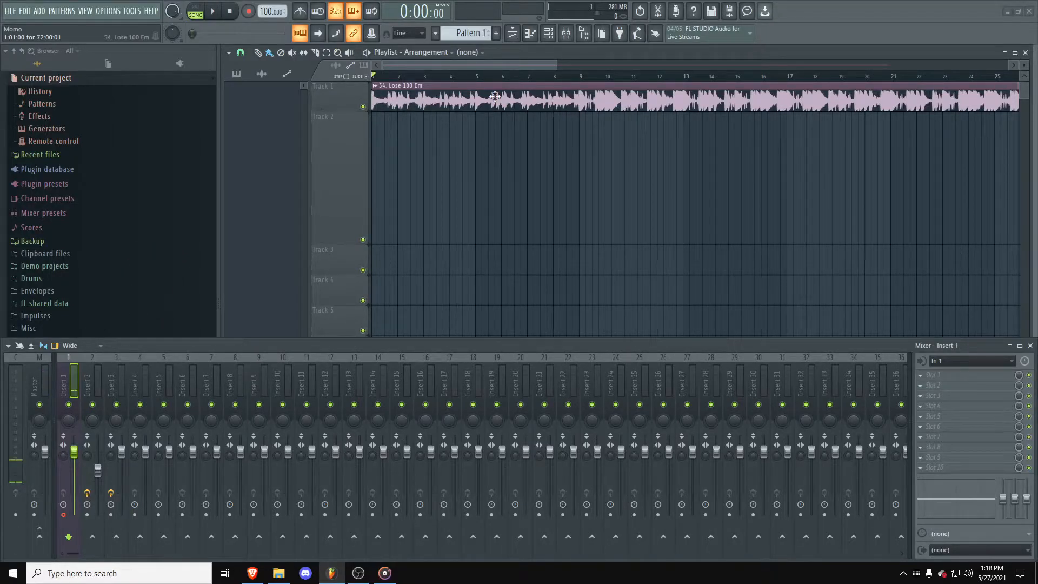
click(449, 89)
double_click(449, 89)
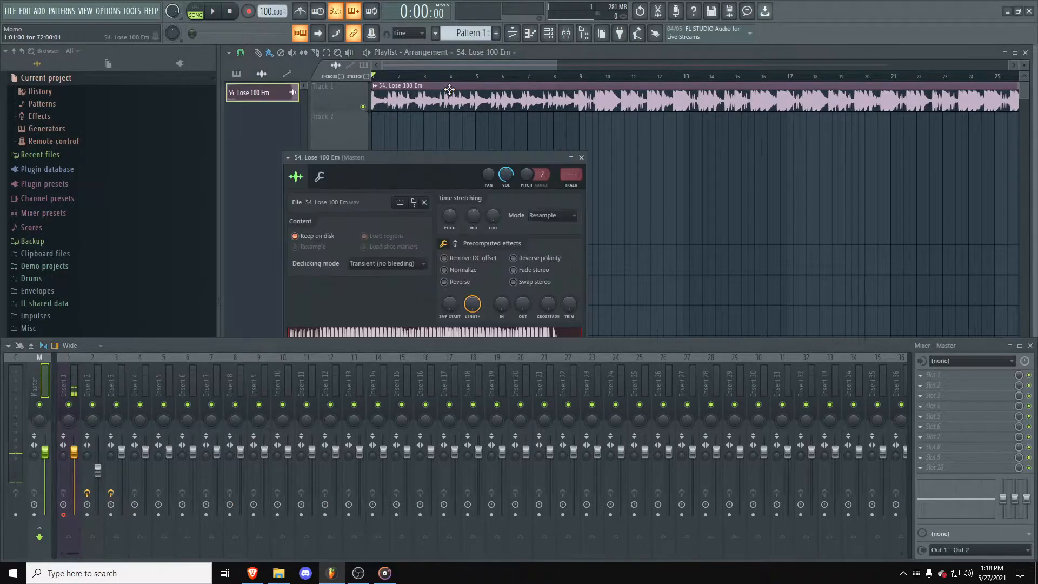
click(576, 186)
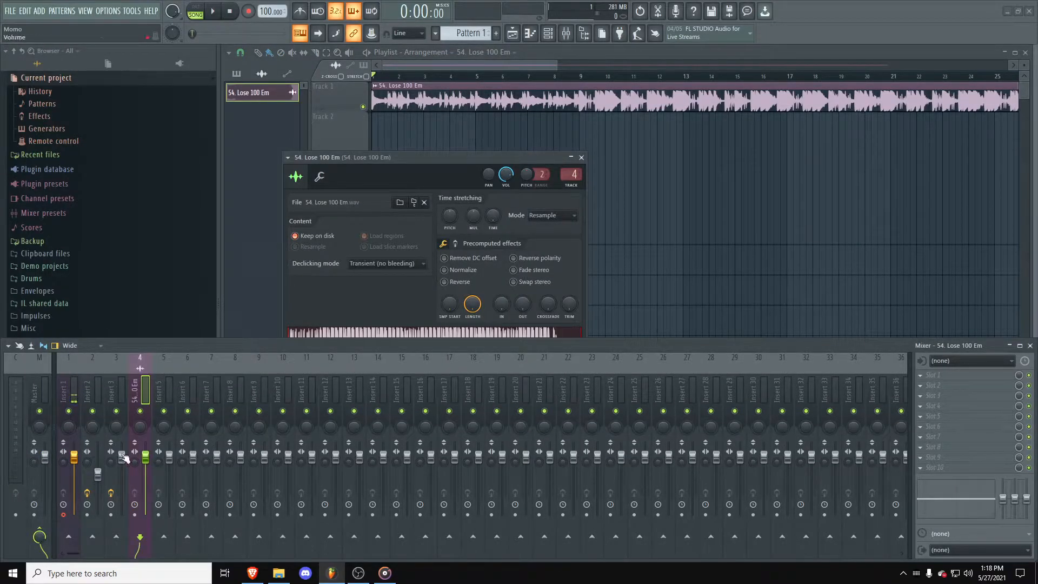
key(Escape)
drag(145, 456, 145, 477)
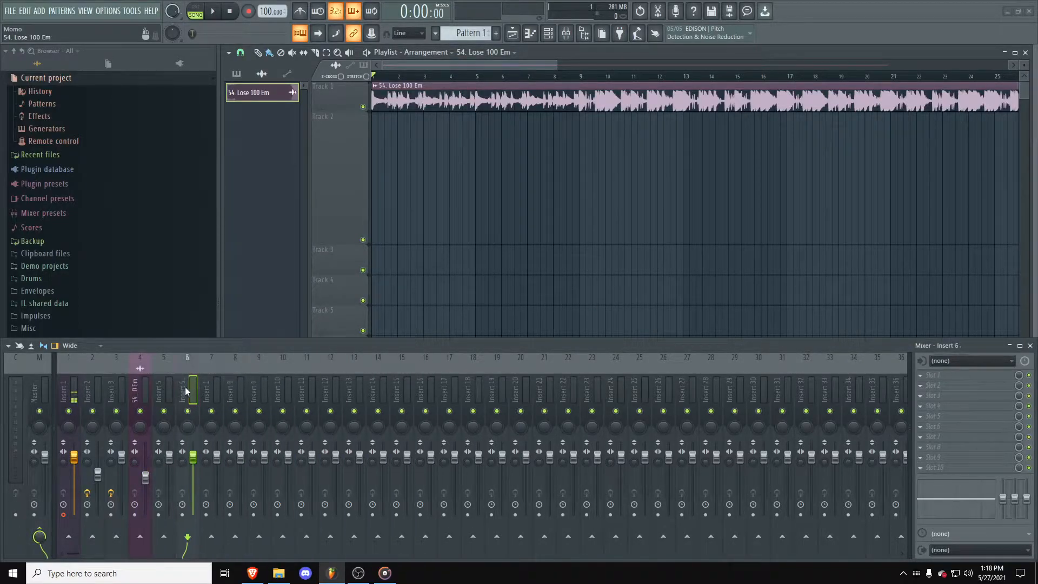
Step: Play the beat through mixer track 4 to check its level, including a later section of the song
click(498, 397)
drag(497, 394, 140, 387)
key(space)
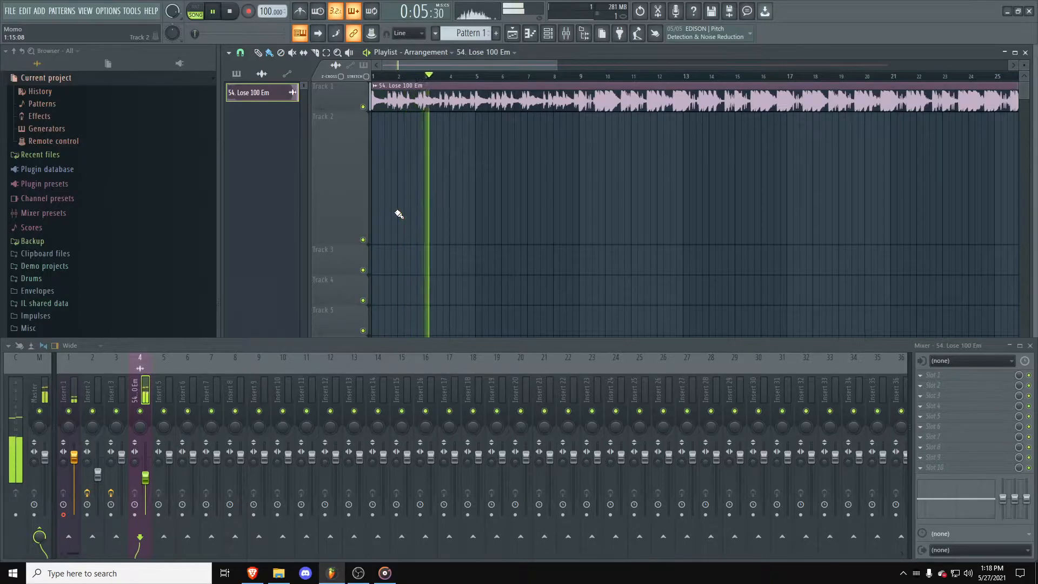
click(566, 76)
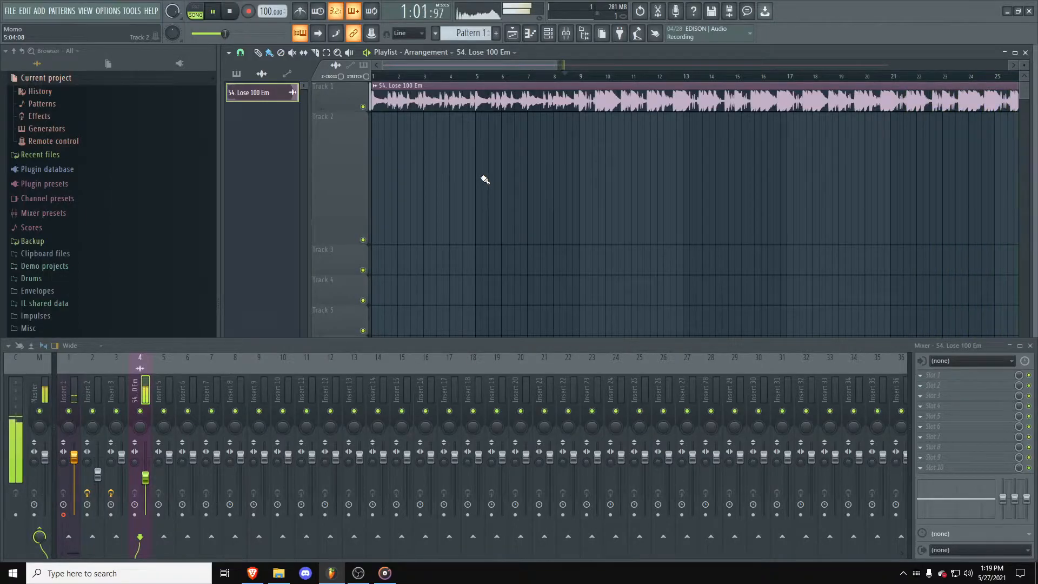
scroll(485, 186, down, 5)
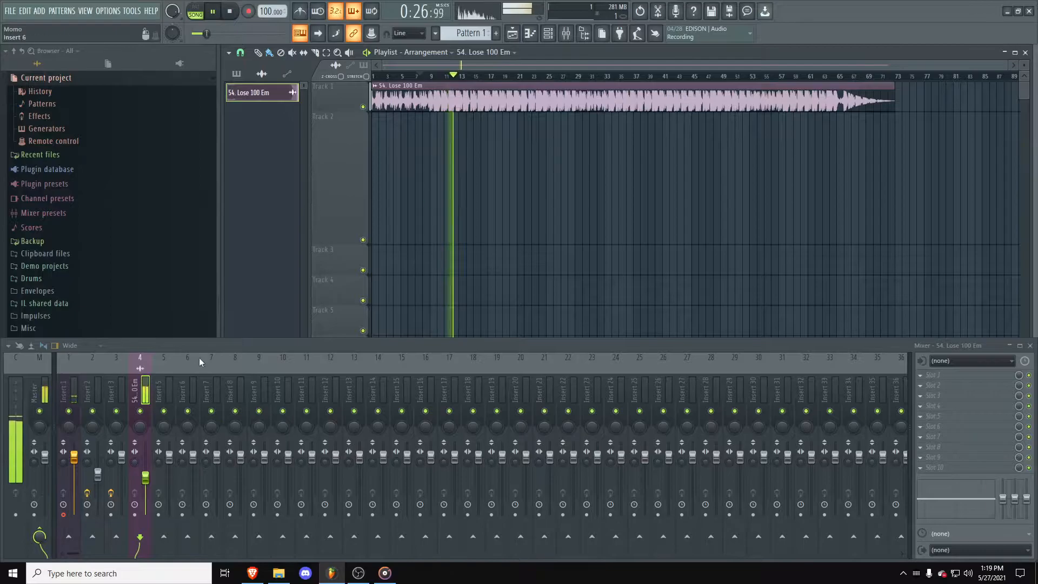
Step: Record a short microphone take from Insert 1 into the playlist as an audio clip over the beat
click(70, 384)
key(space)
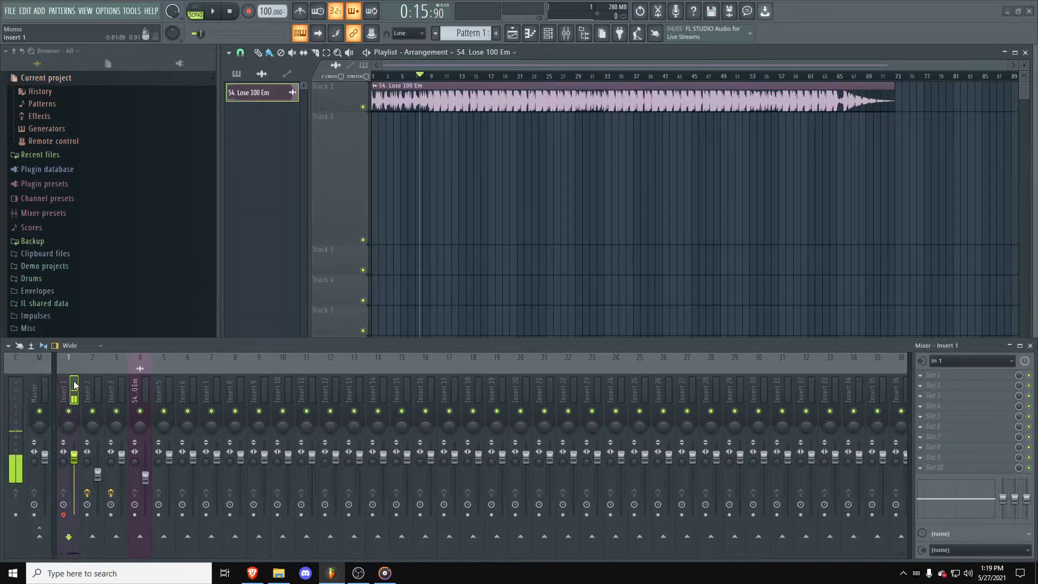
click(254, 13)
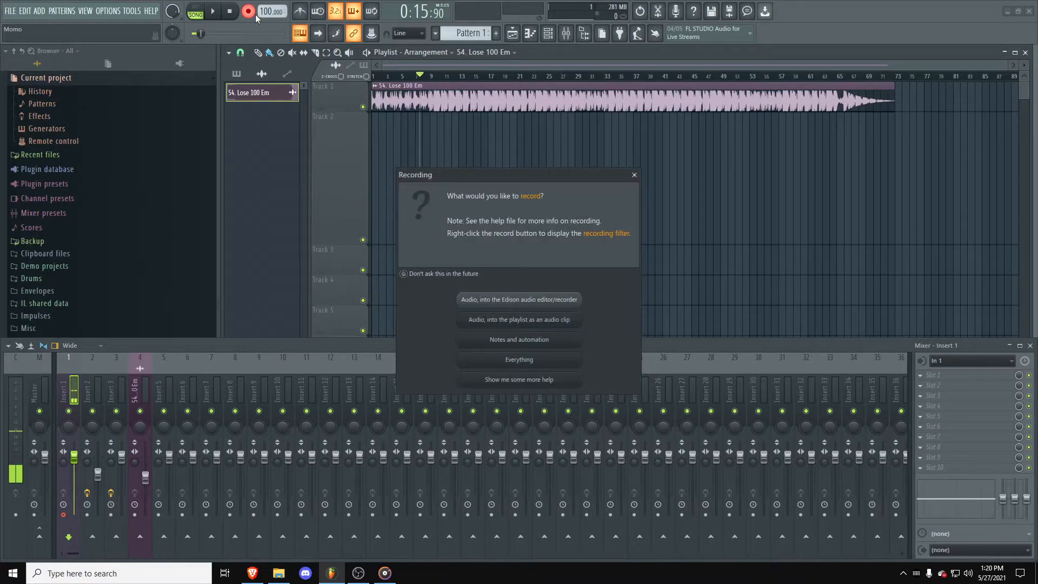
click(526, 319)
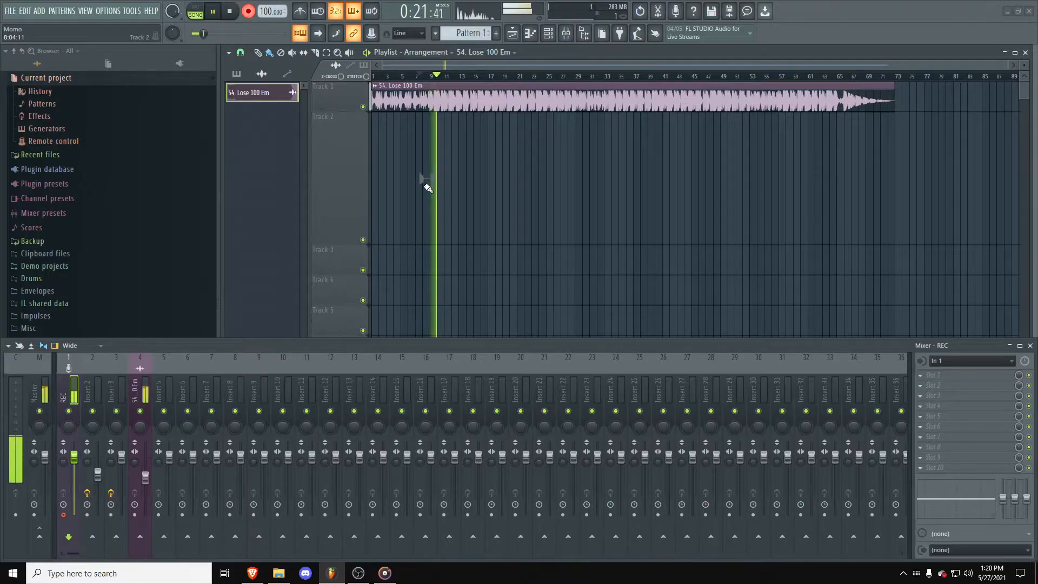
key(space)
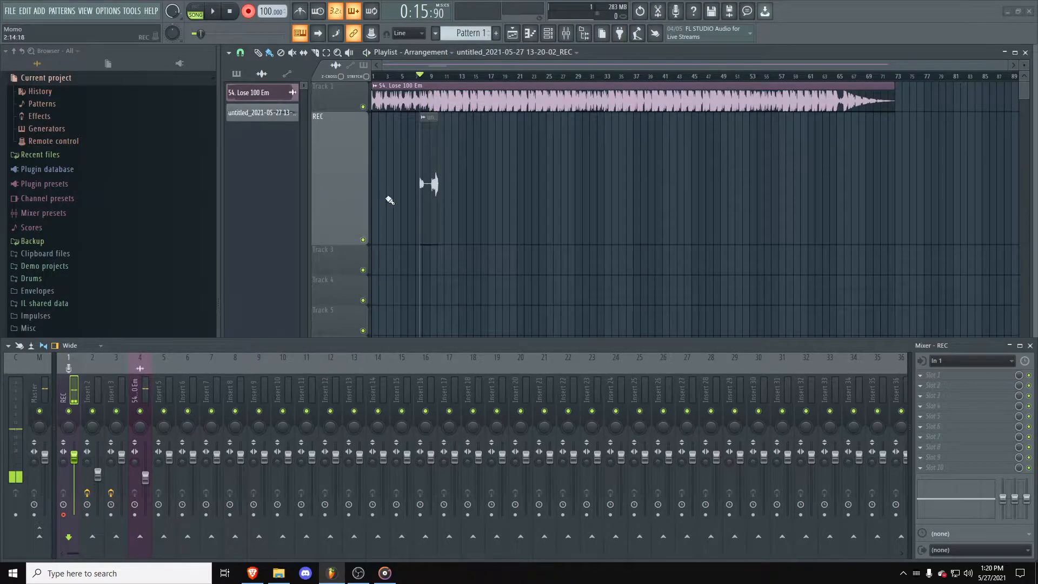
Step: Normalize the recorded vocal clip on the REC playlist track and route it to mixer track 2
scroll(395, 196, up, 8)
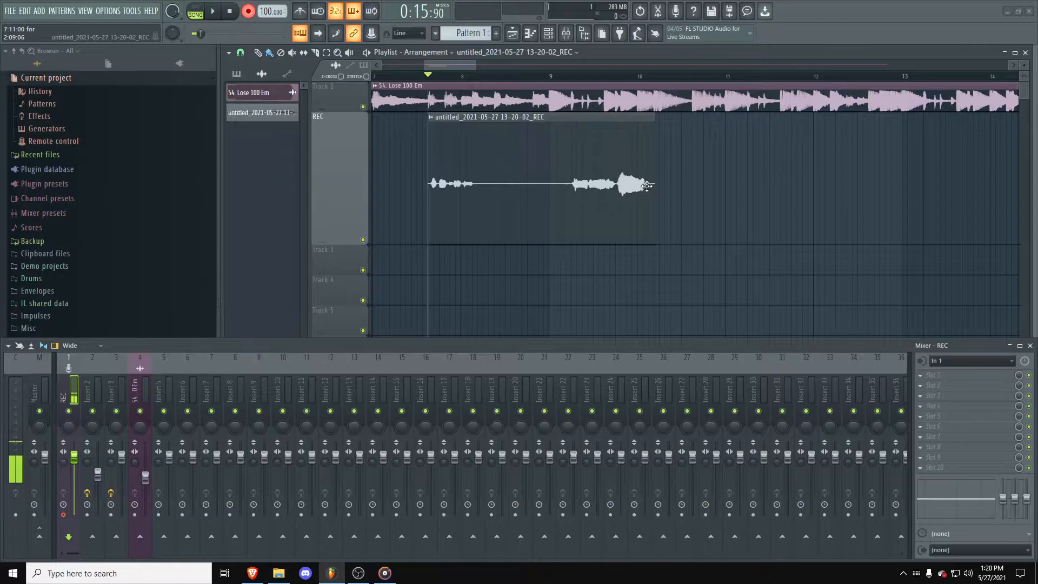
drag(639, 202, 655, 204)
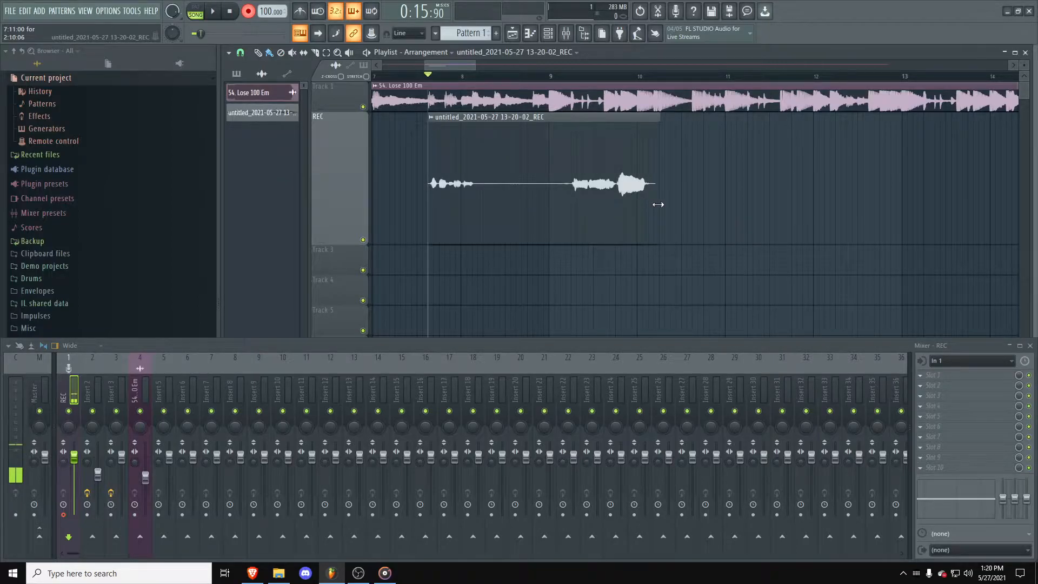
double_click(598, 163)
click(486, 298)
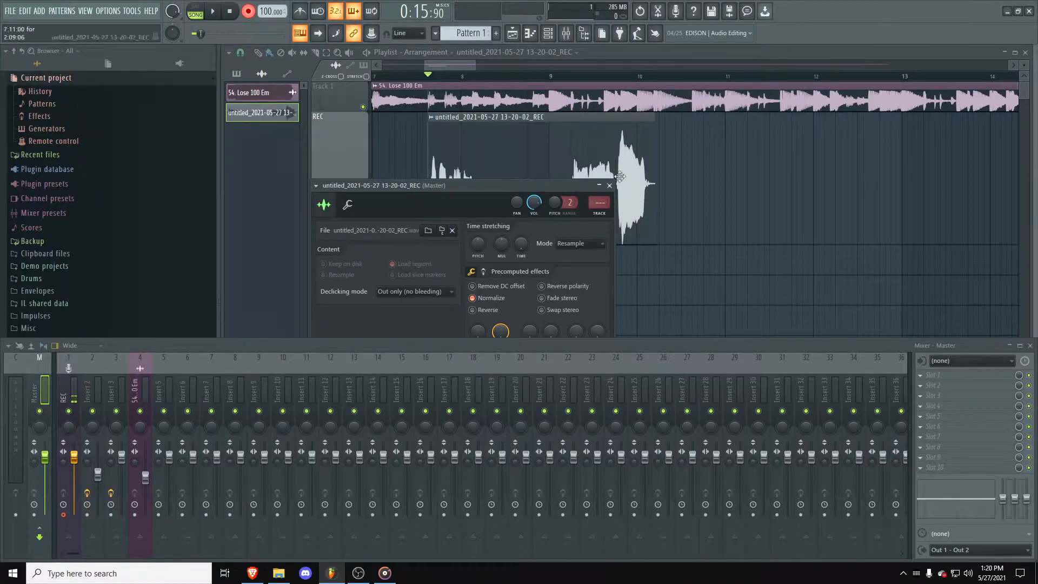
drag(599, 202, 599, 194)
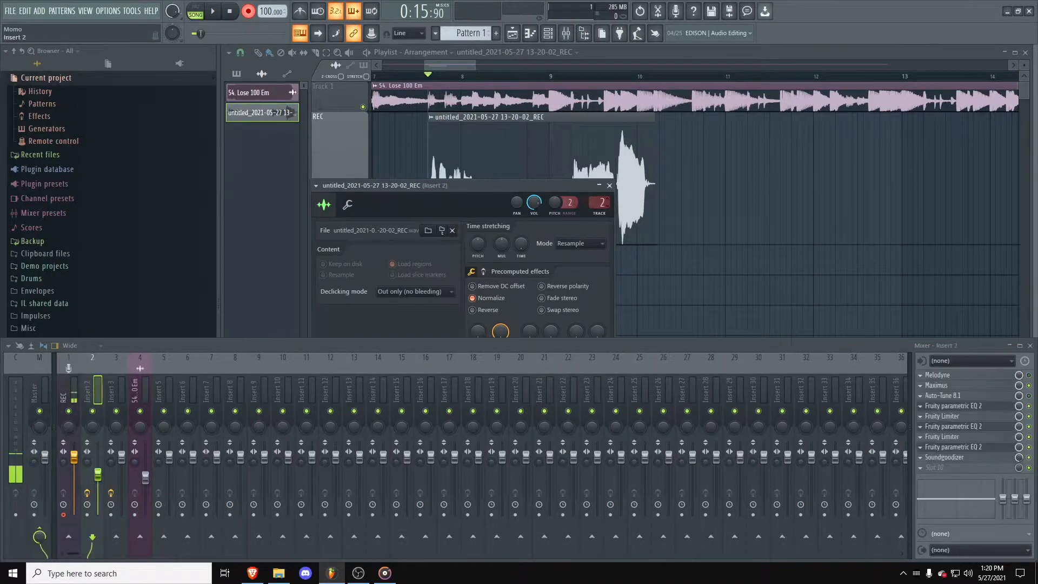
Step: Disarm recording and nudge the vocal clip on the REC track slightly earlier to line up with the beat
click(251, 14)
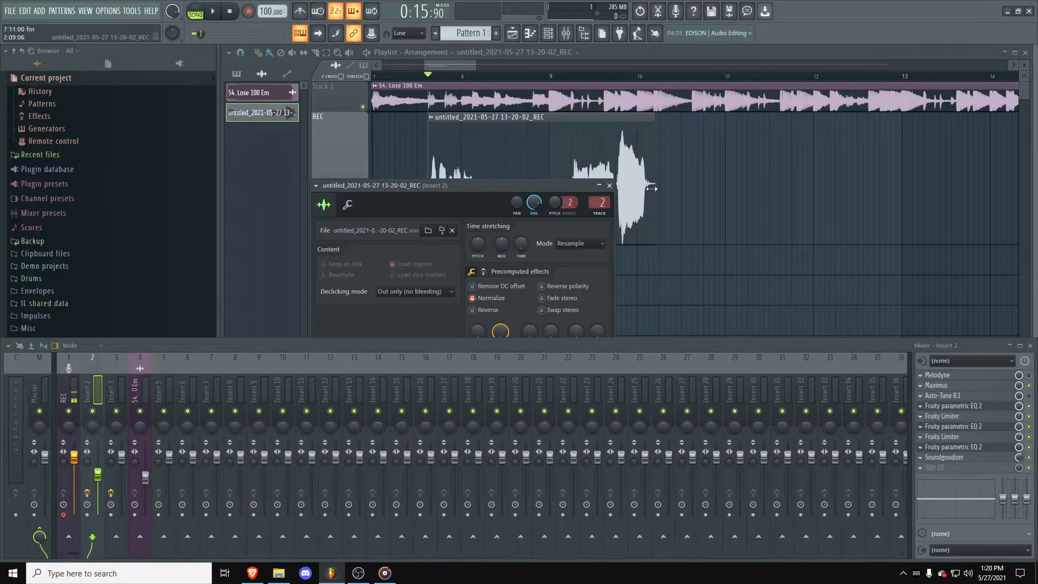
click(609, 185)
scroll(408, 208, up, 2)
scroll(408, 208, up, 1)
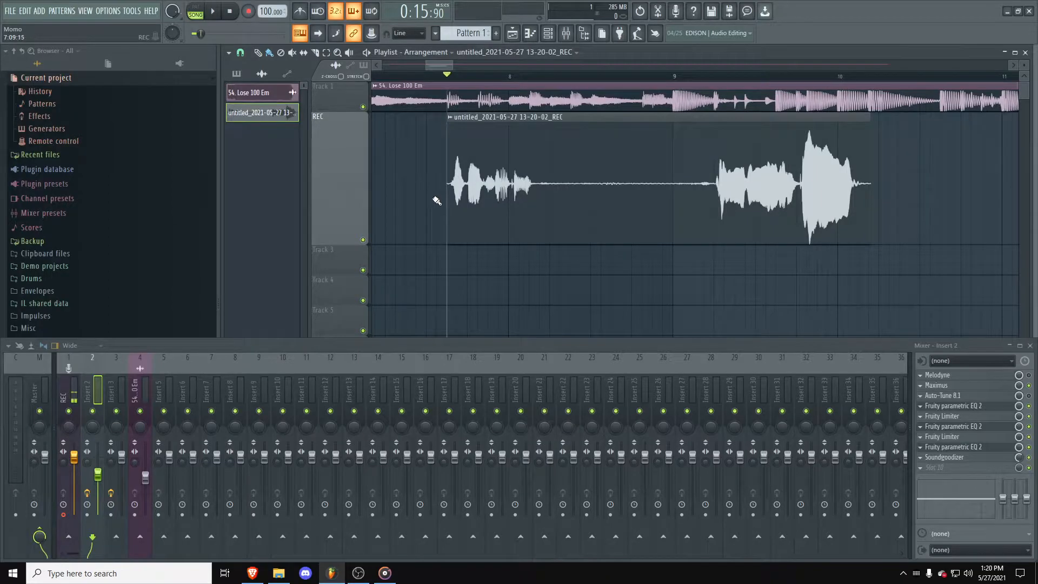
scroll(746, 162, up, 2)
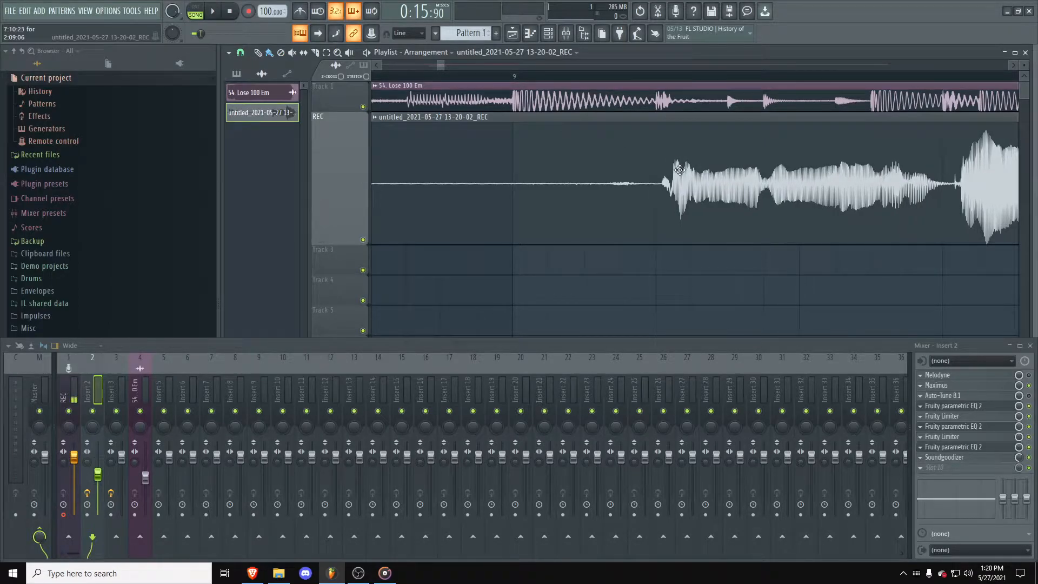
drag(683, 169, 678, 168)
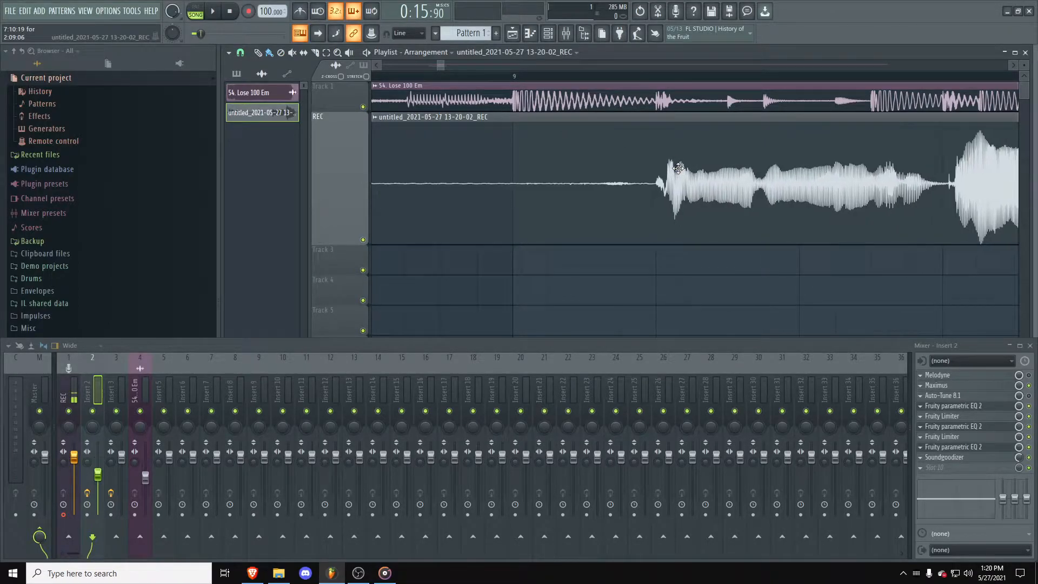
Step: Play the vocal from its start and trim off the first phrase so the clip begins just after bar 9
scroll(616, 184, down, 5)
click(499, 77)
key(space)
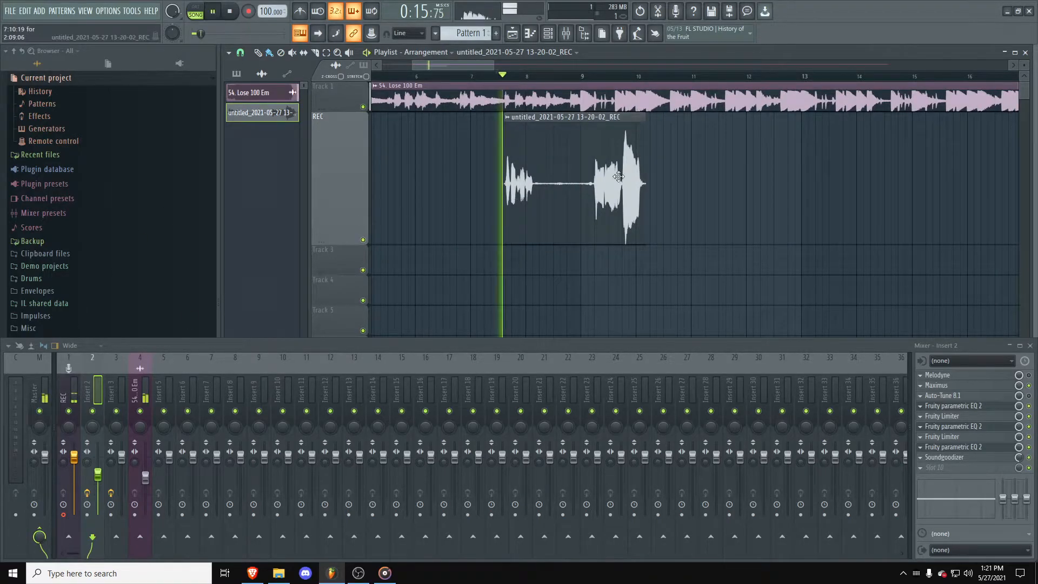
key(space)
drag(504, 232, 589, 224)
click(578, 76)
Step: Lower the volume fader of mixer track 2 and play the trimmed vocal with the beat to check its level
drag(98, 474, 98, 483)
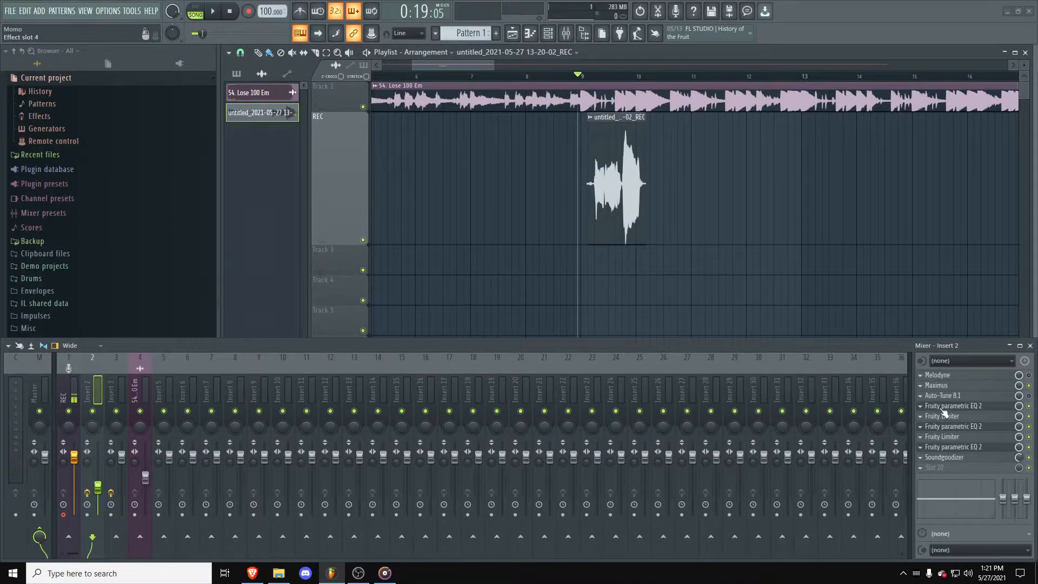
click(595, 76)
key(space)
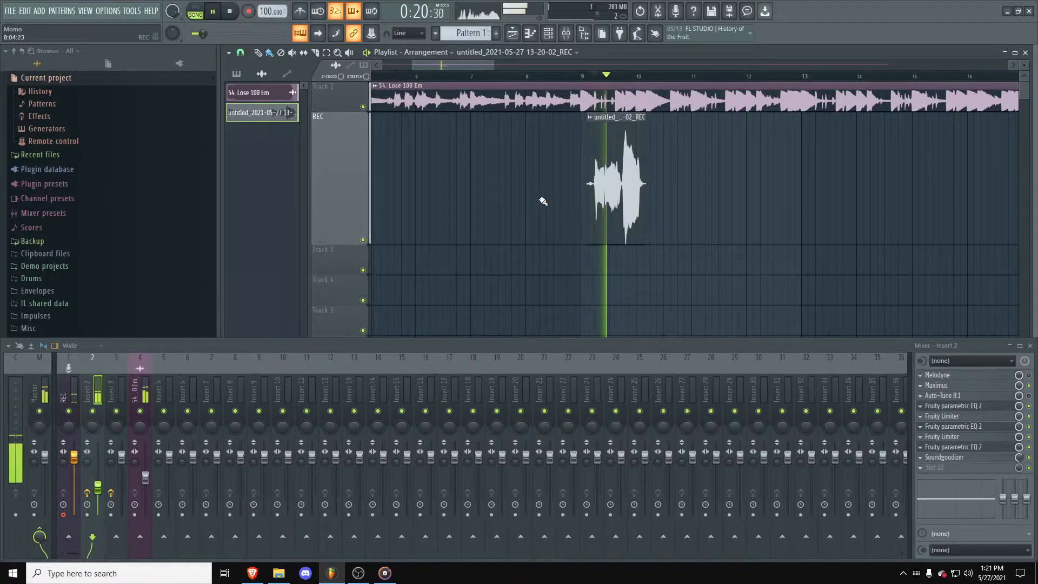
key(space)
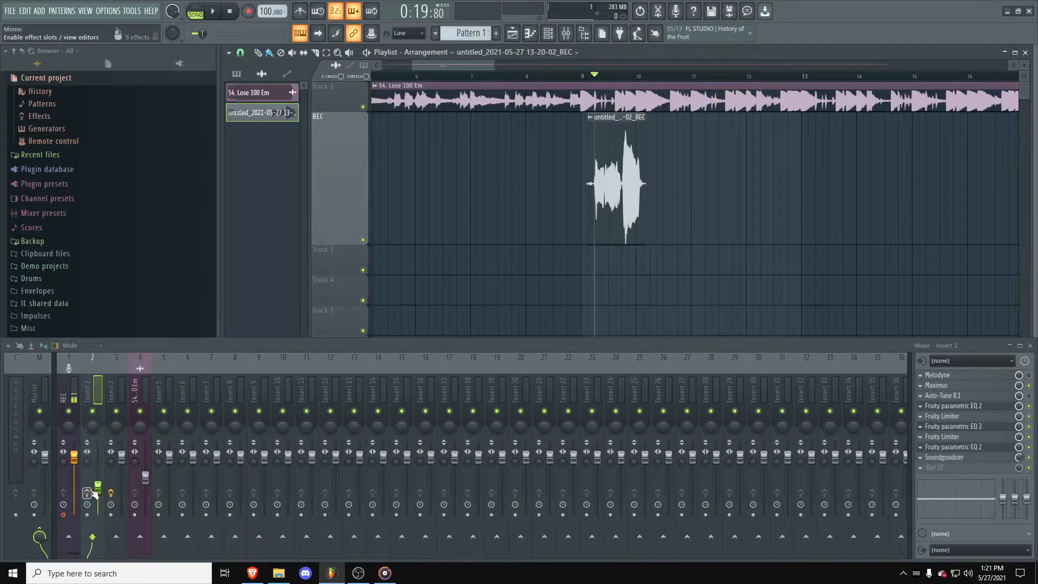
key(space)
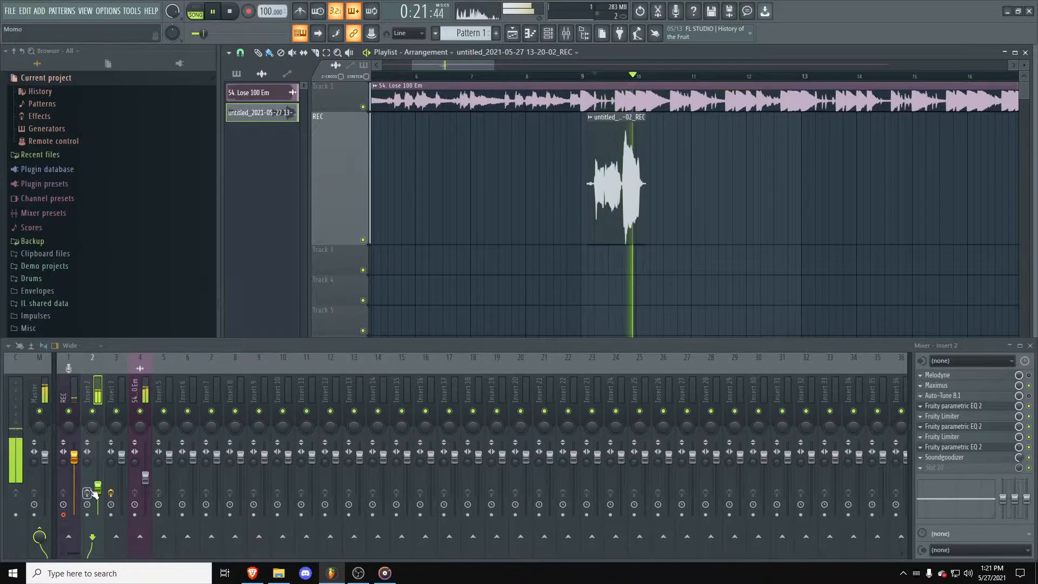
key(space)
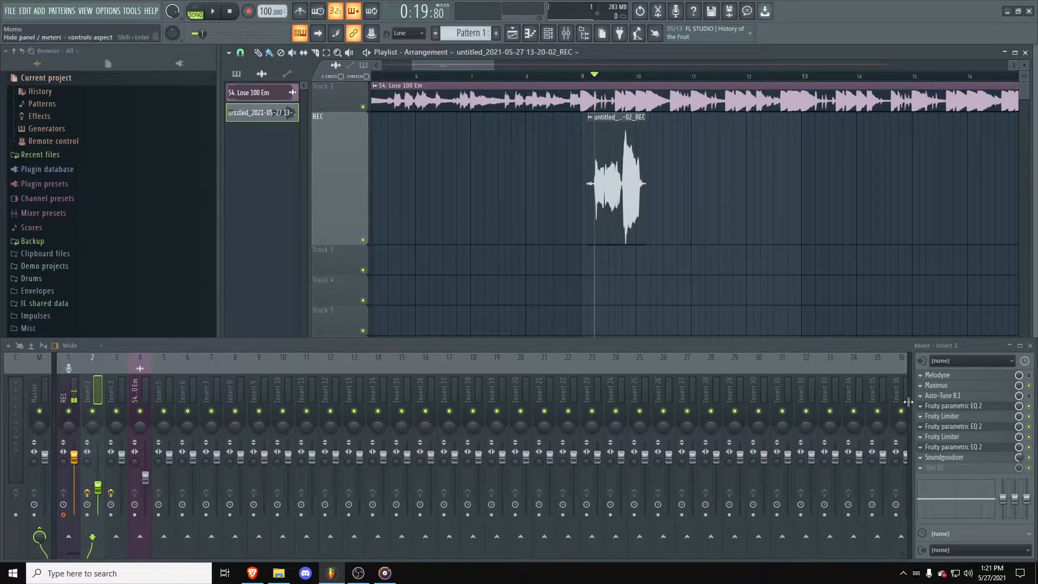
Step: Enable Auto-Tune 8.1 on Insert 2 and set its key to E and its scale to Minor
click(948, 395)
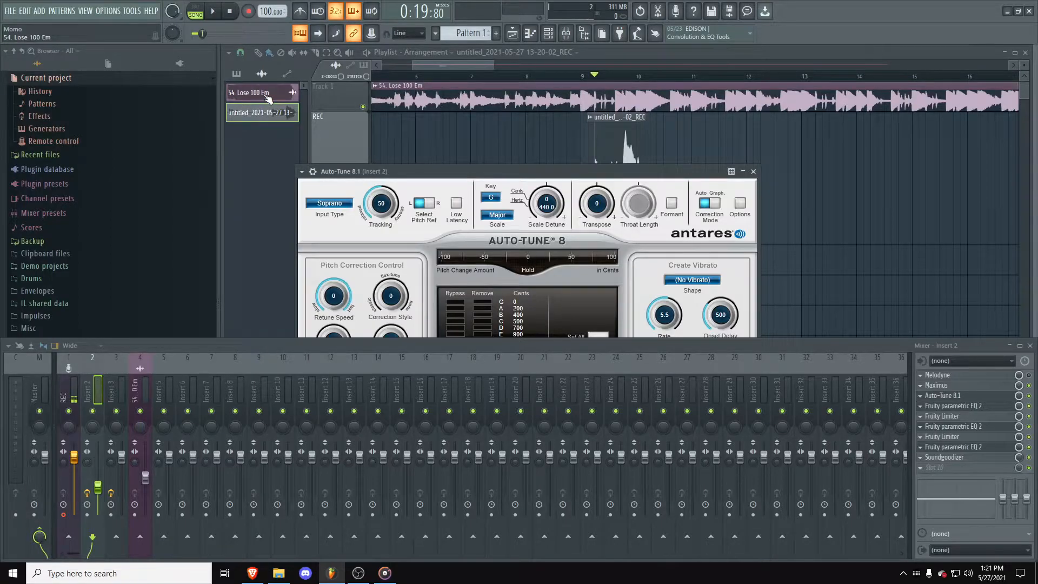
click(486, 199)
click(480, 236)
click(495, 217)
click(509, 231)
drag(515, 176, 762, 49)
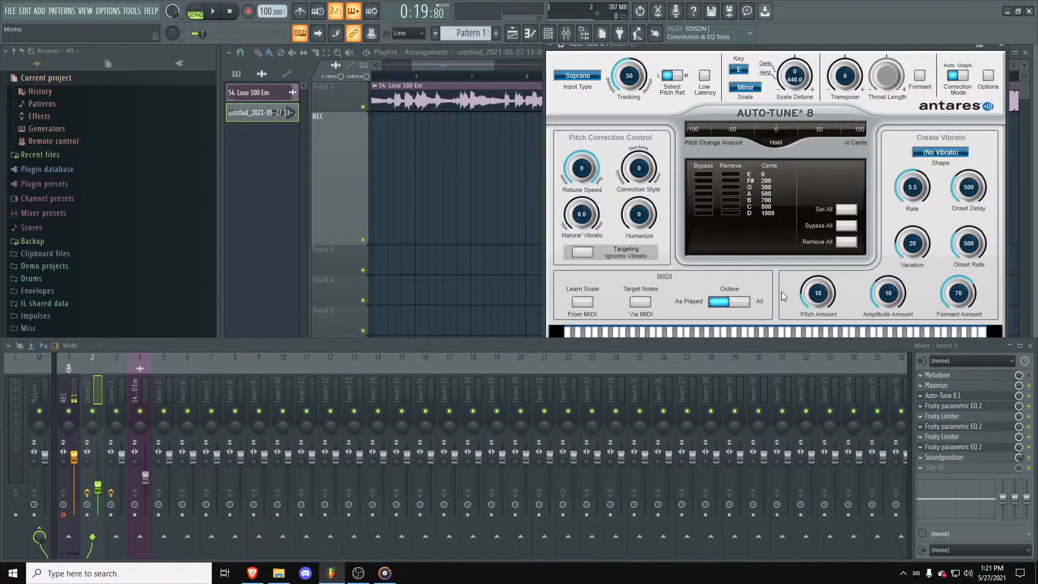
Step: Review Auto-Tune's input types, keeping Soprano, and turn on Low Latency
click(577, 78)
click(577, 80)
click(577, 80)
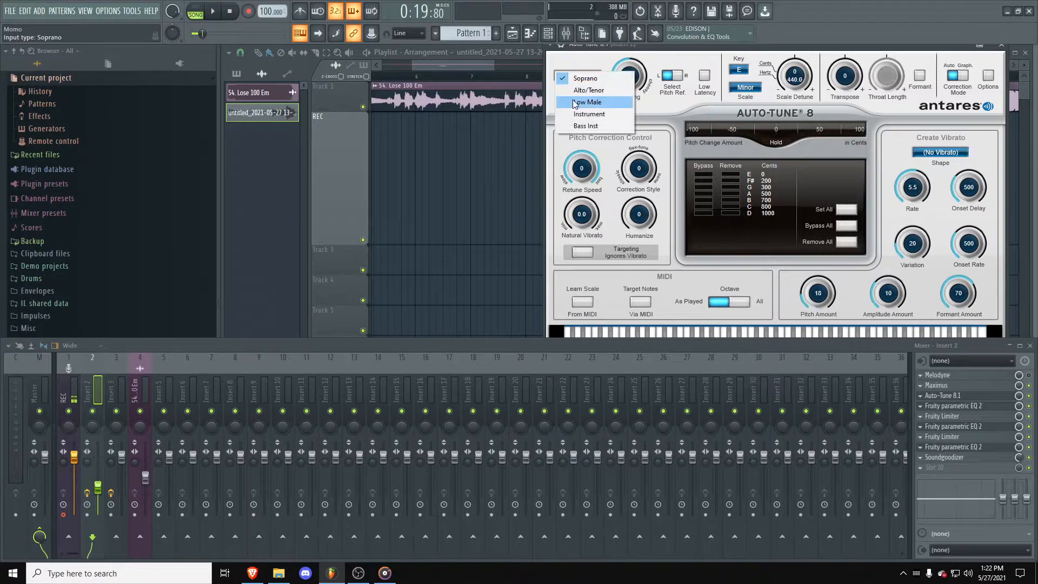
click(577, 80)
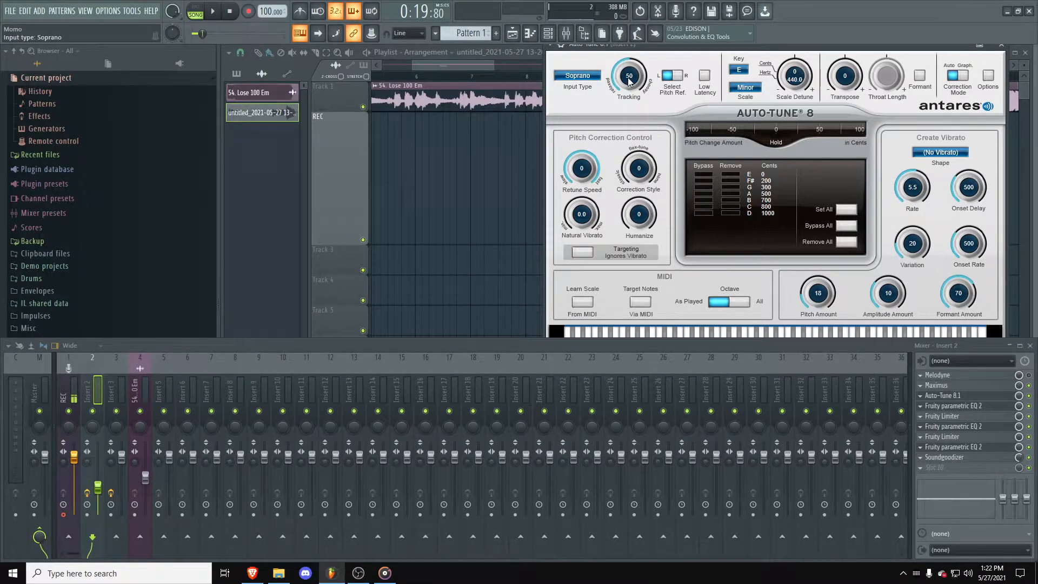
click(706, 78)
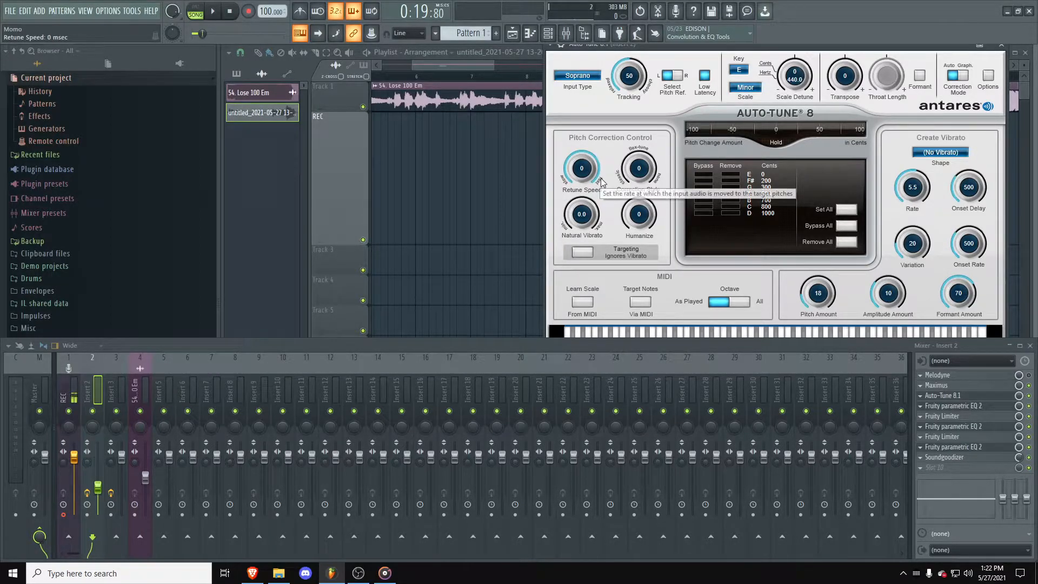
Step: Try different Retune Speed, Correction Style and Natural Vibrato amounts in Auto-Tune's pitch correction controls
drag(589, 182, 589, 185)
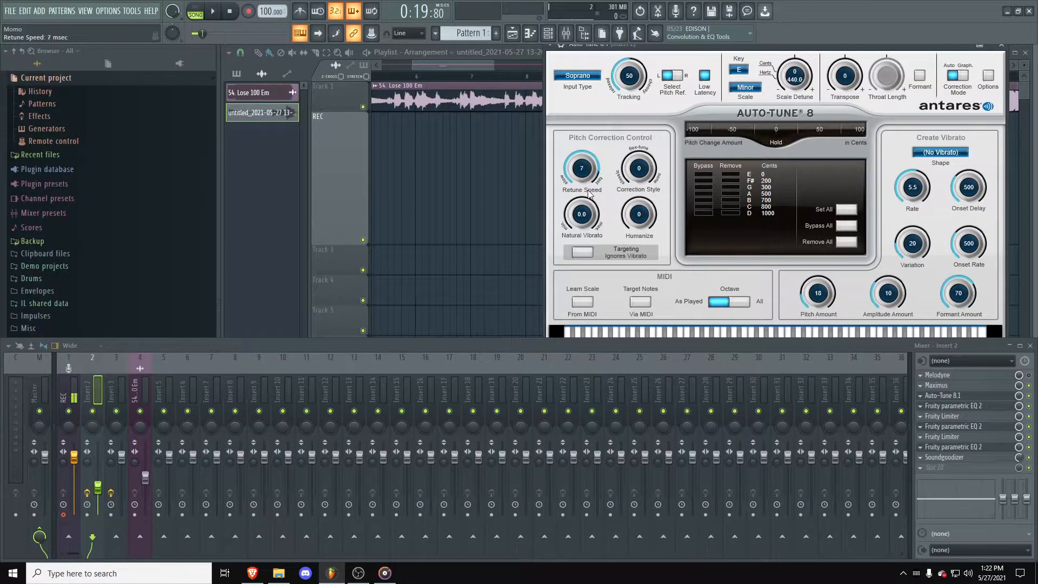
drag(582, 168, 576, 233)
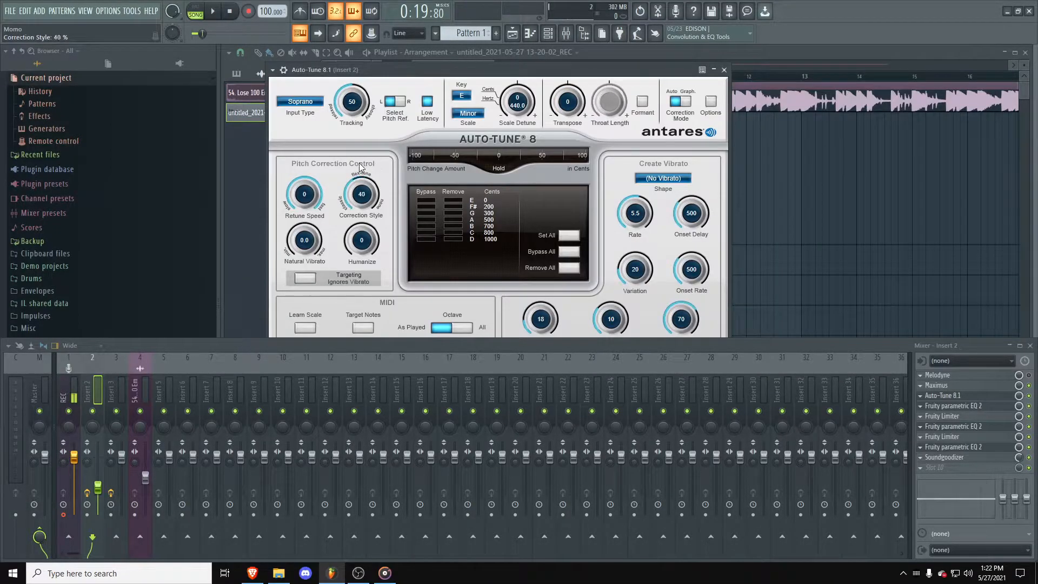
drag(360, 167, 349, 126)
drag(287, 183, 313, 140)
drag(341, 255, 271, 241)
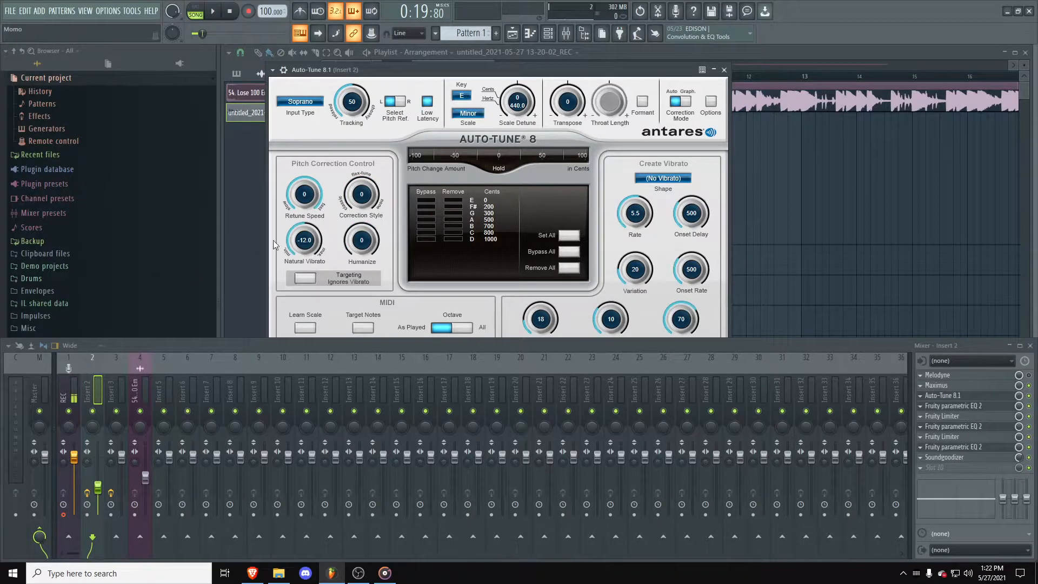
drag(308, 241, 317, 201)
Step: Close Auto-Tune and play the tuned vocal over the beat, starting again from the beginning of the clip
click(723, 70)
key(space)
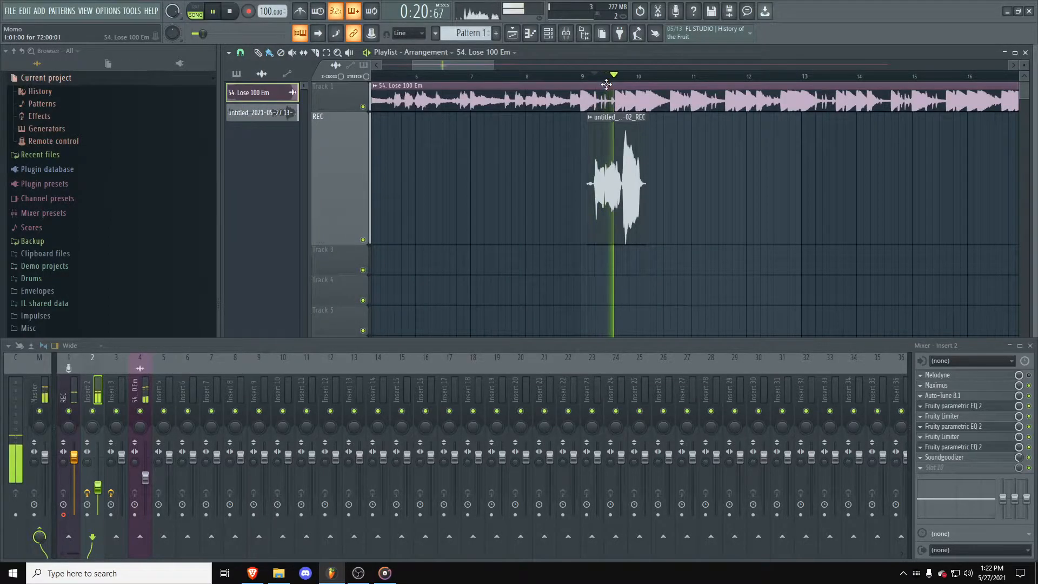
key(space)
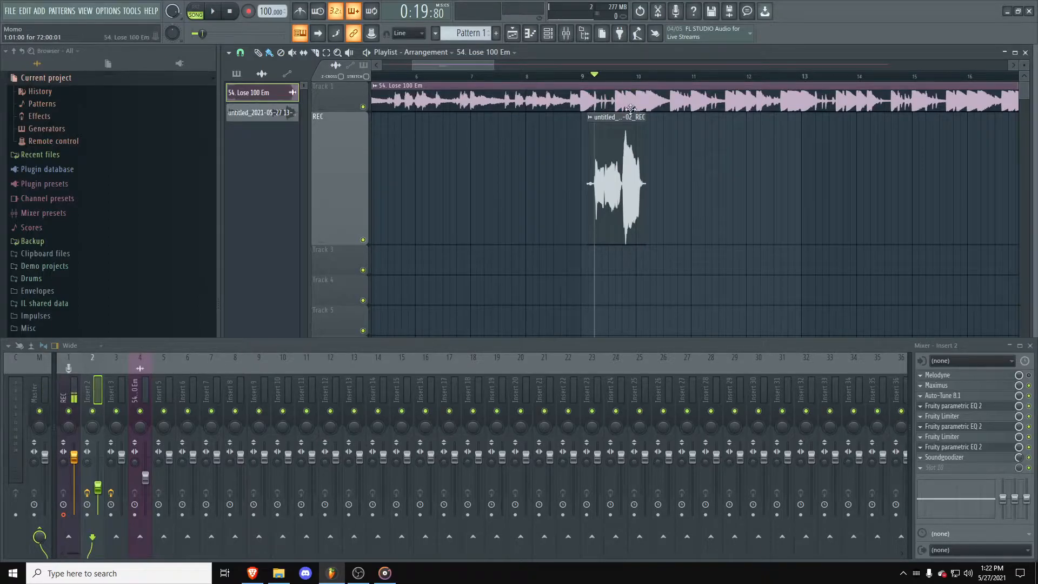
drag(617, 77, 588, 99)
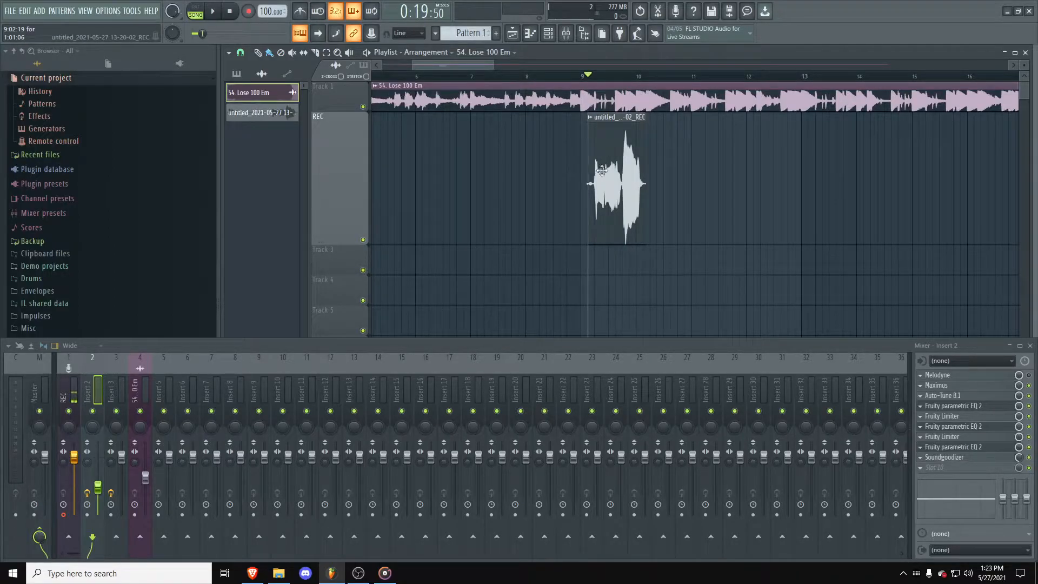
key(space)
key(space)
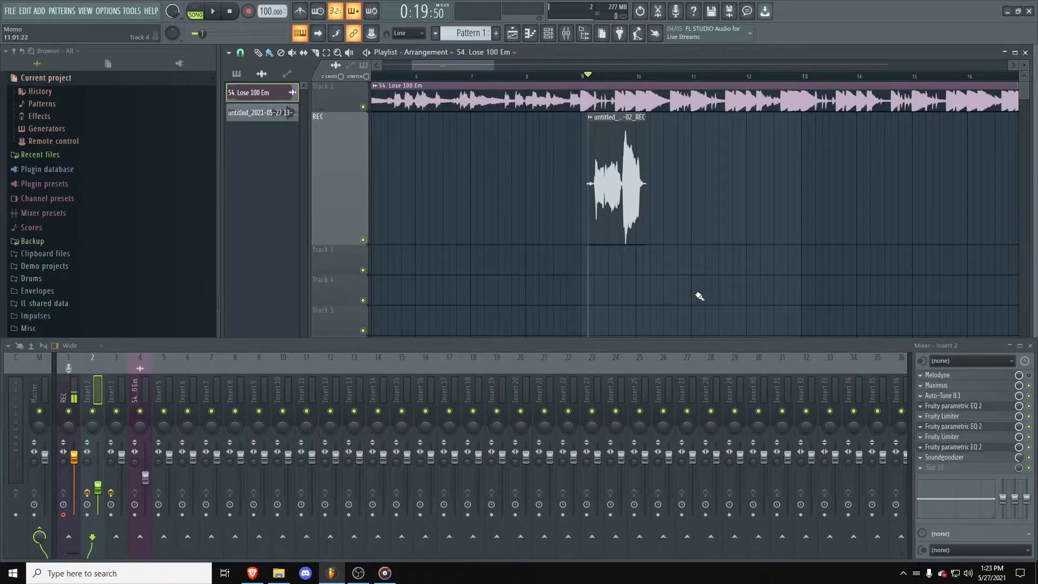
Step: Play the beat around bars 9 to 13 to preview the section for the next vocal take
scroll(734, 285, down, 2)
scroll(783, 271, up, 1)
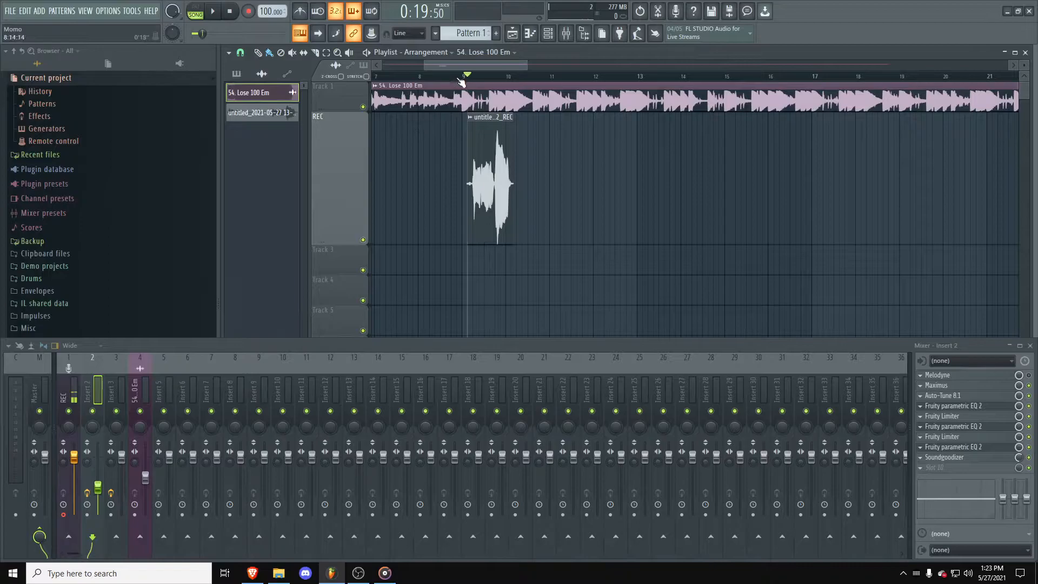
drag(643, 77, 638, 78)
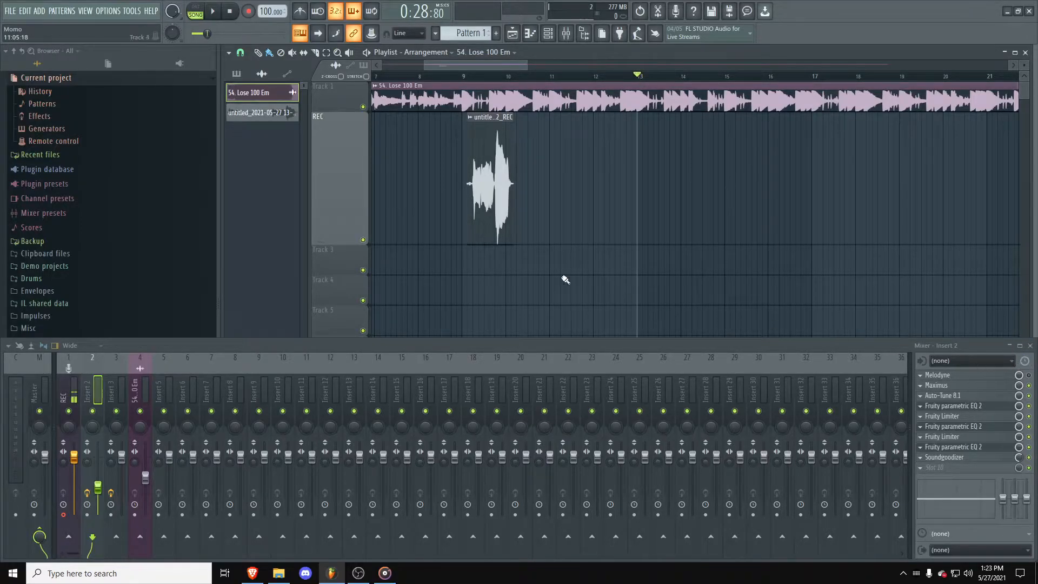
key(space)
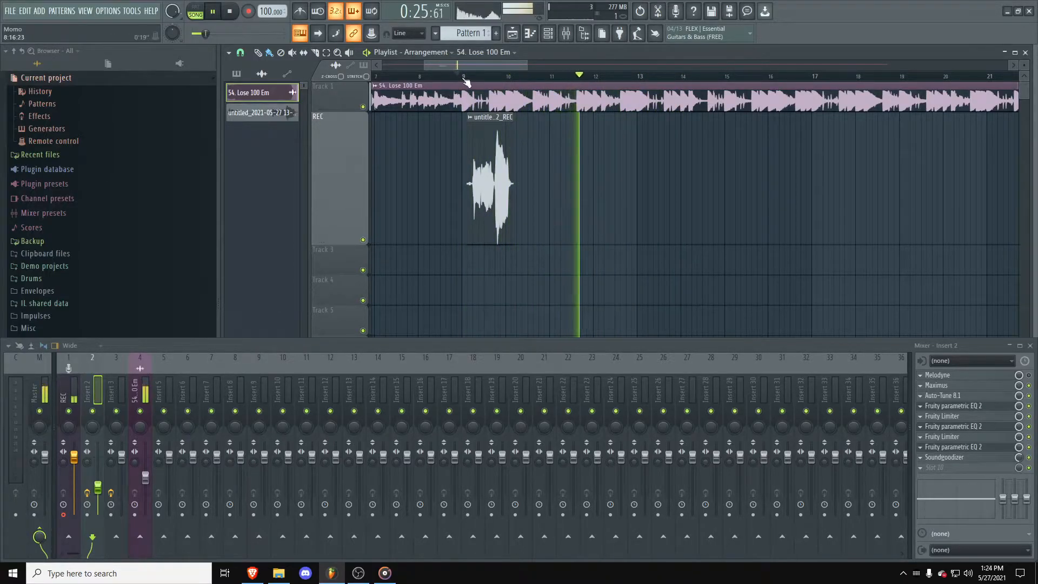
key(space)
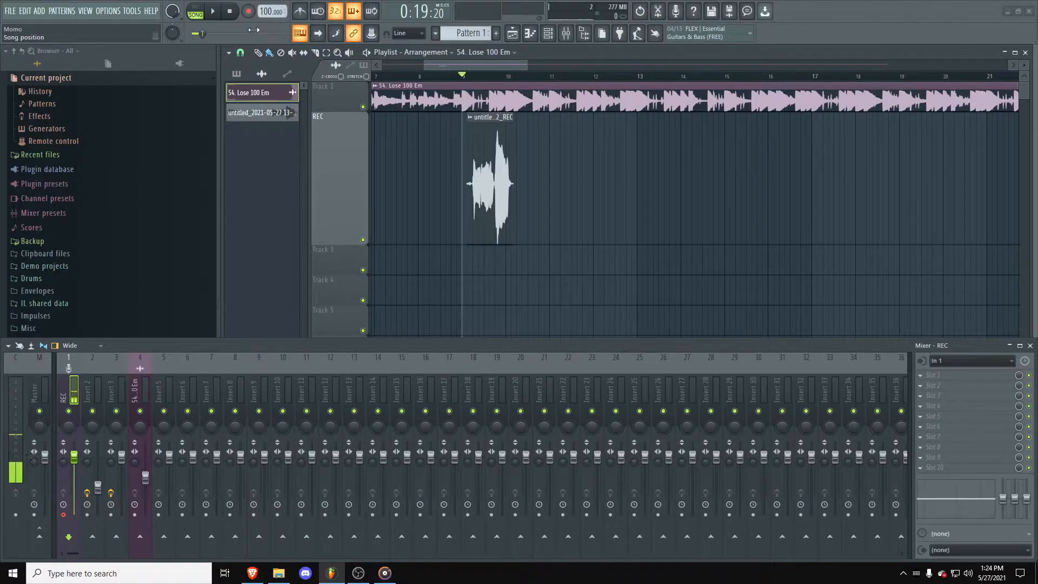
Step: Arm recording, capture a brief test take from bar 9, and undo it, deleting its recorded audio file
click(248, 11)
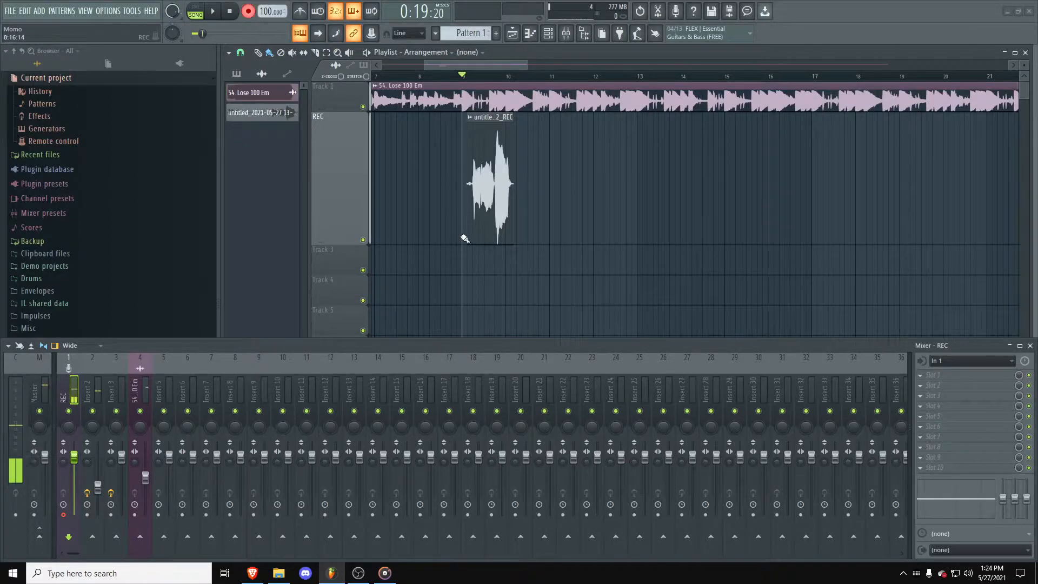
key(space)
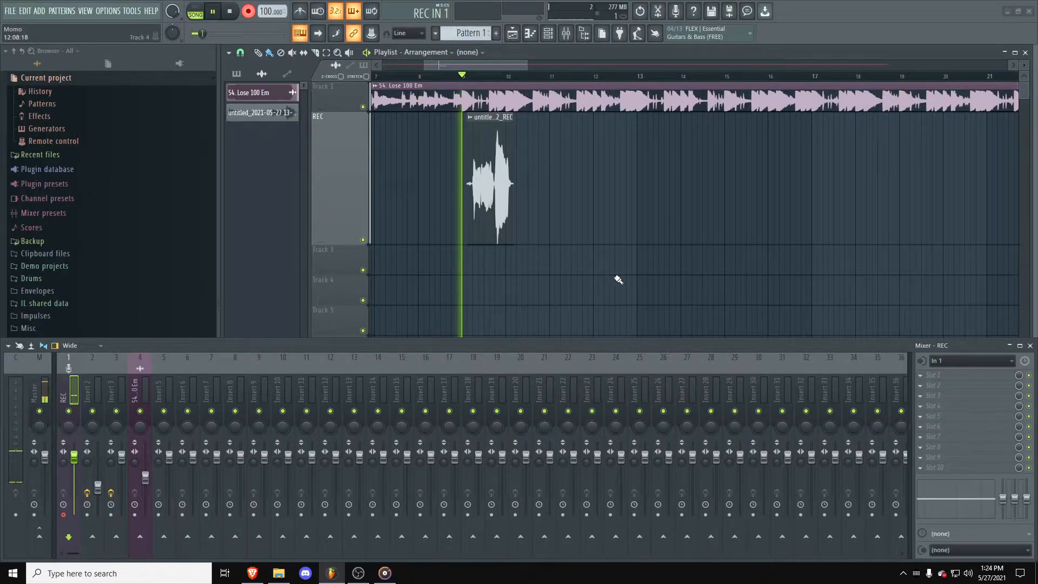
key(space)
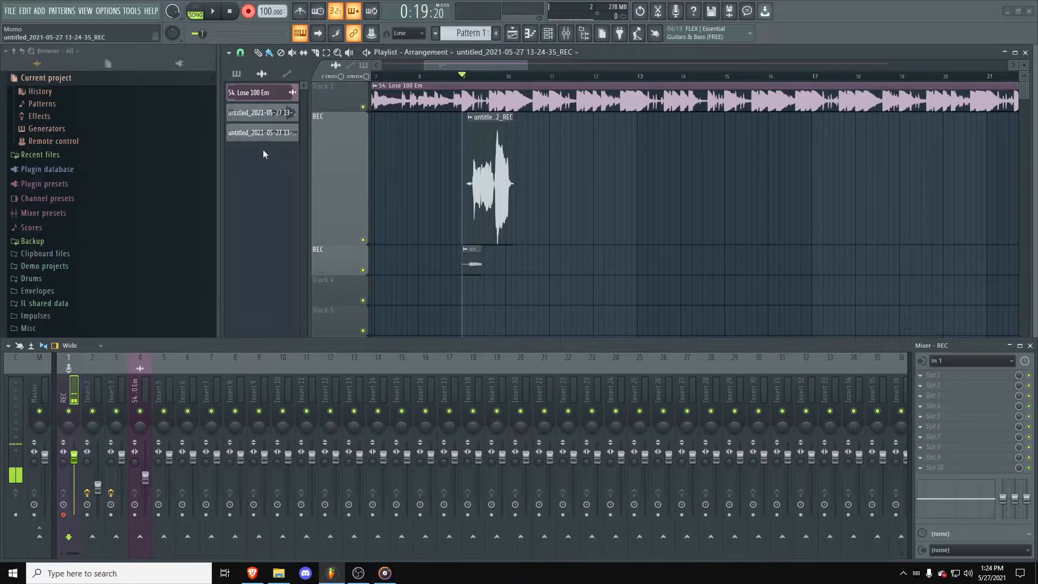
key(ctrl+z)
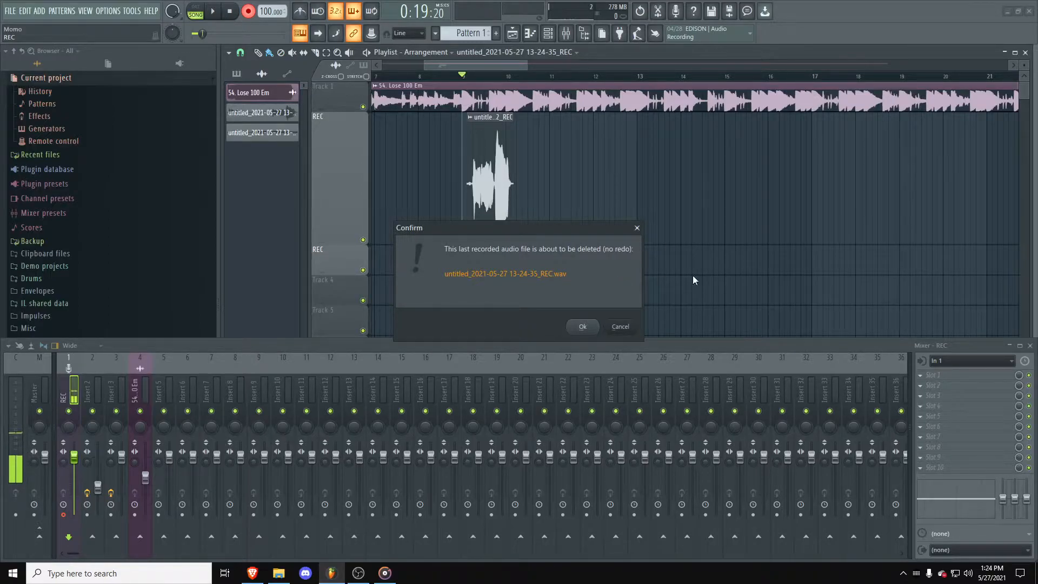
key(Return)
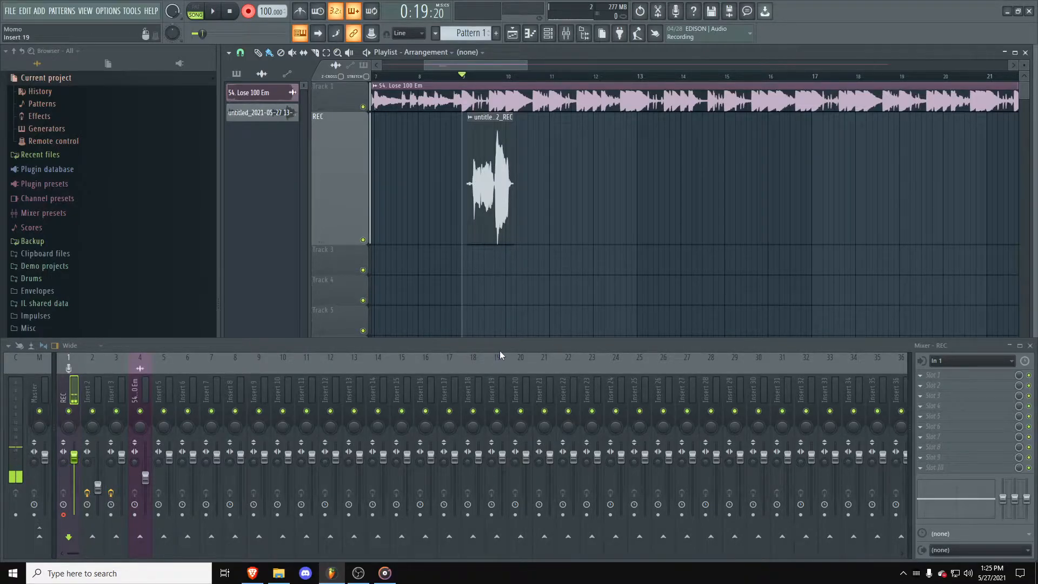
Step: Record a new vocal take of about two bars from bar 9, below the first vocal clip
key(space)
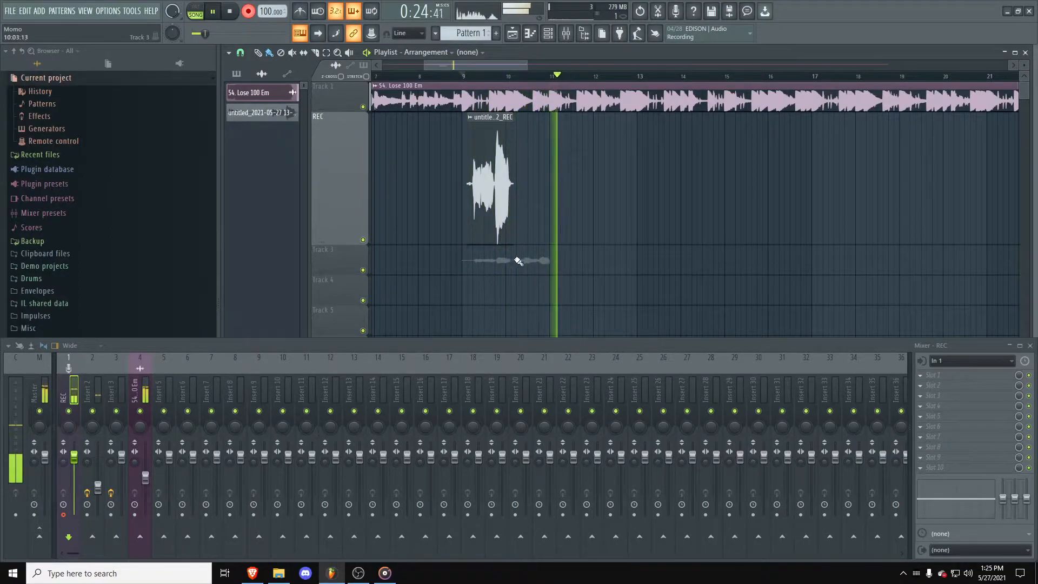
key(space)
Step: Normalize the new vocal take and route it to mixer track 2
double_click(545, 263)
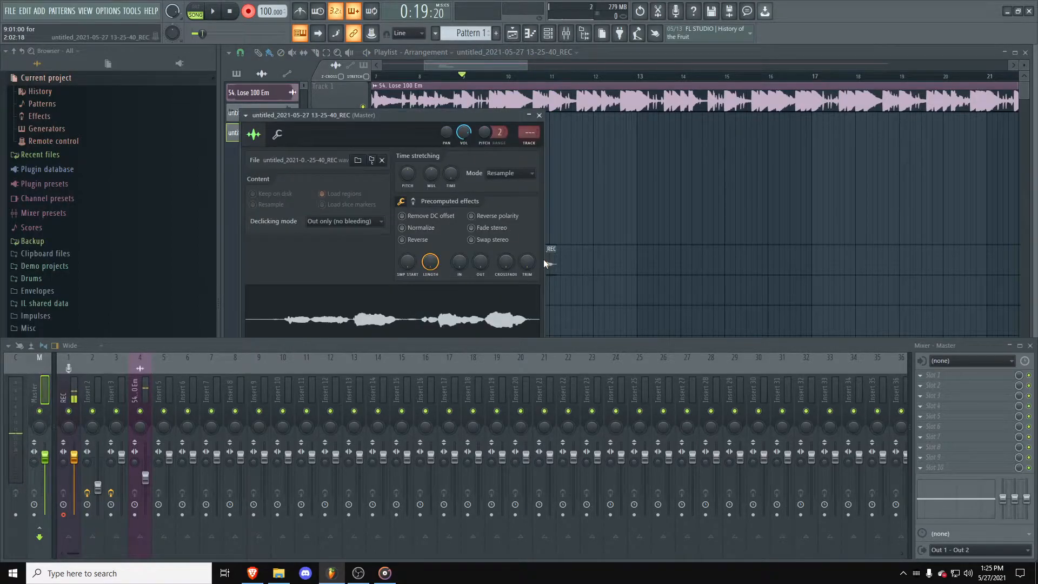
click(418, 228)
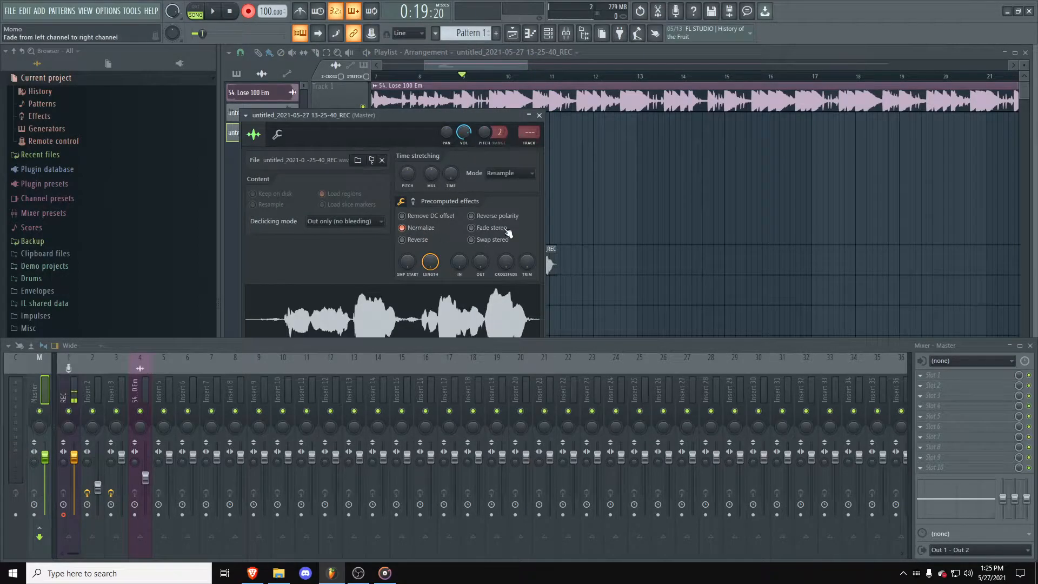
drag(529, 133, 541, 120)
click(539, 115)
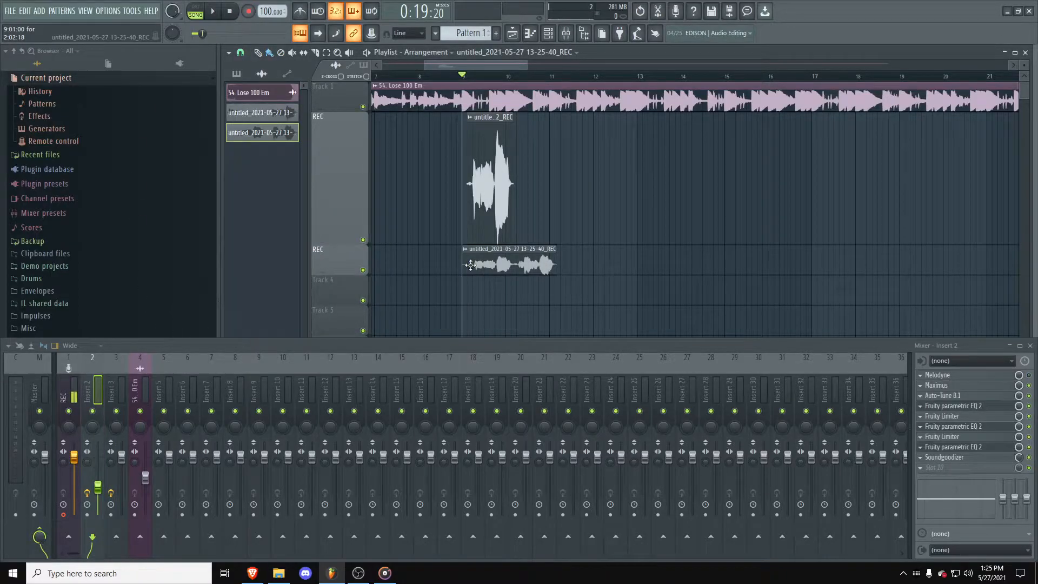
Step: Enlarge the third playlist track and nudge the second vocal take earlier until its waveform lines up with the first take
scroll(470, 264, up, 6)
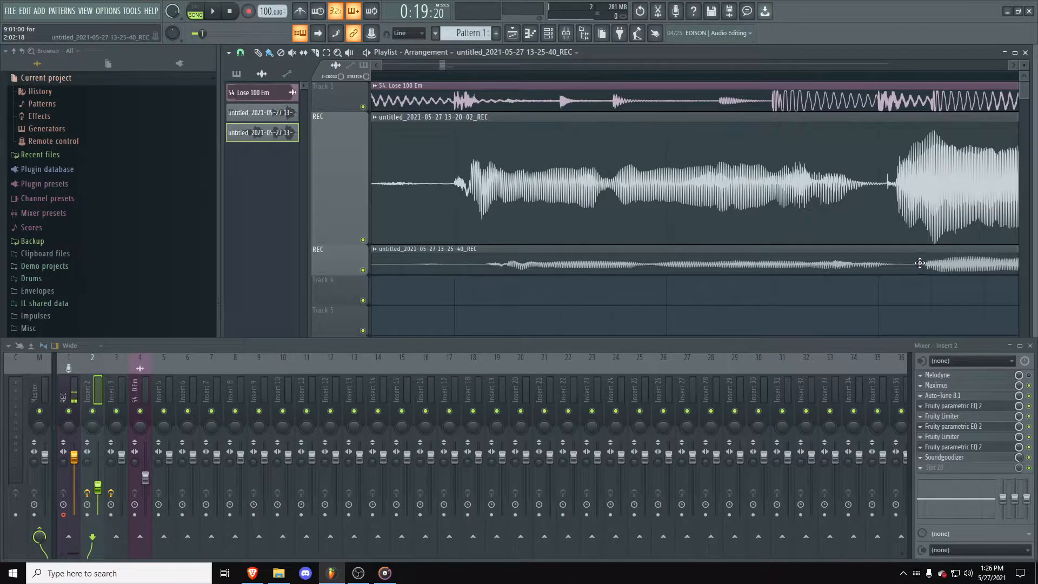
drag(339, 272, 342, 295)
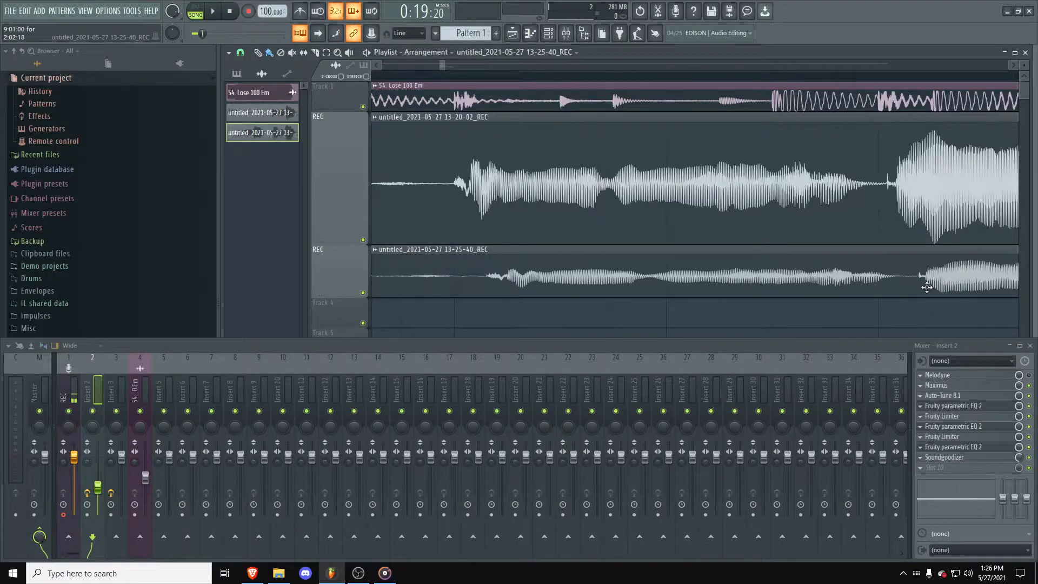
drag(941, 275, 926, 275)
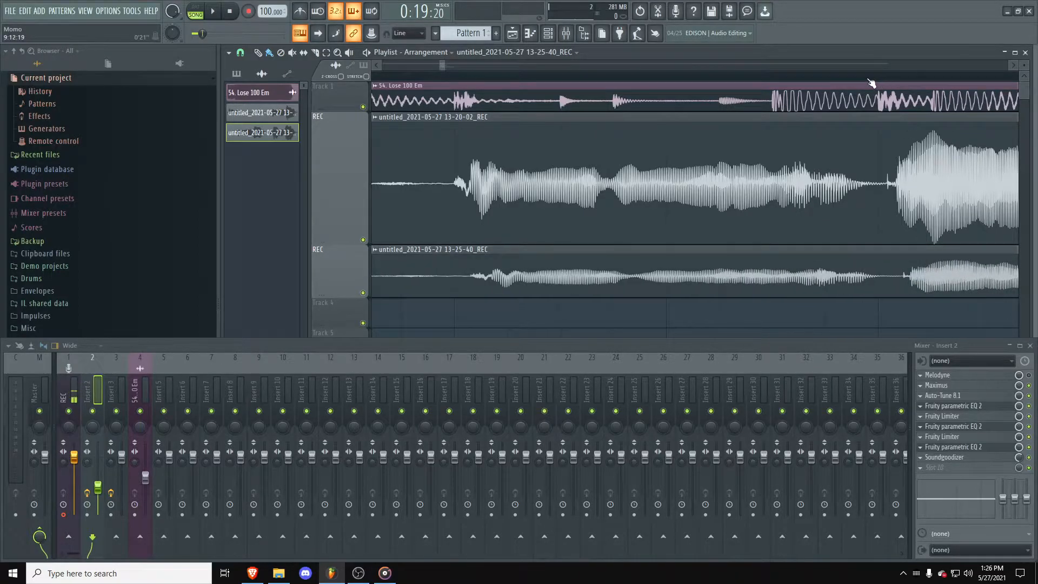
drag(873, 78, 892, 91)
drag(934, 261, 919, 261)
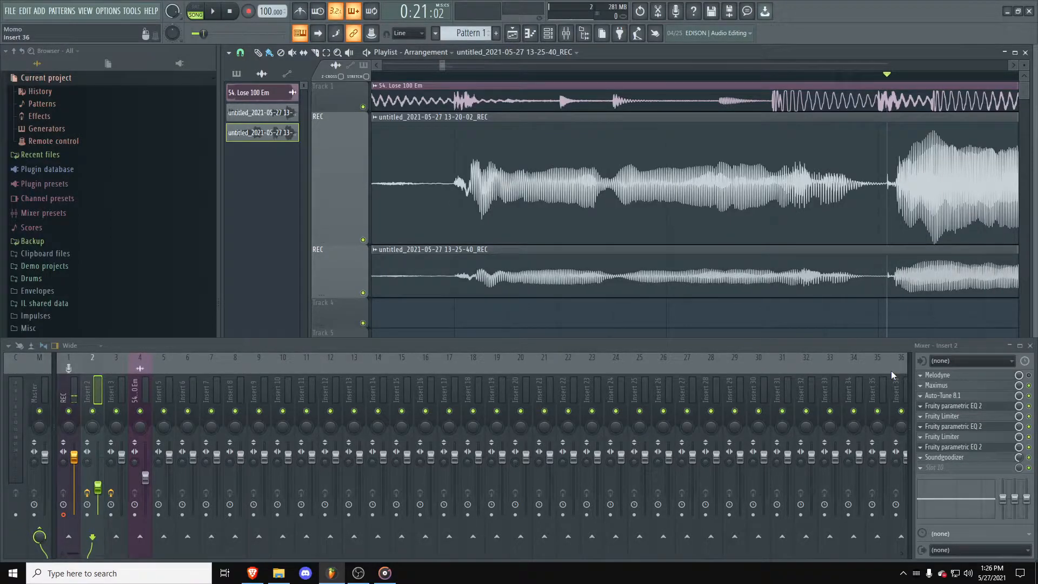
Step: Trim the second vocal take to start at 10:05:00 and tighten its end, leaving a clip 0:13:09 long
scroll(817, 260, up, 3)
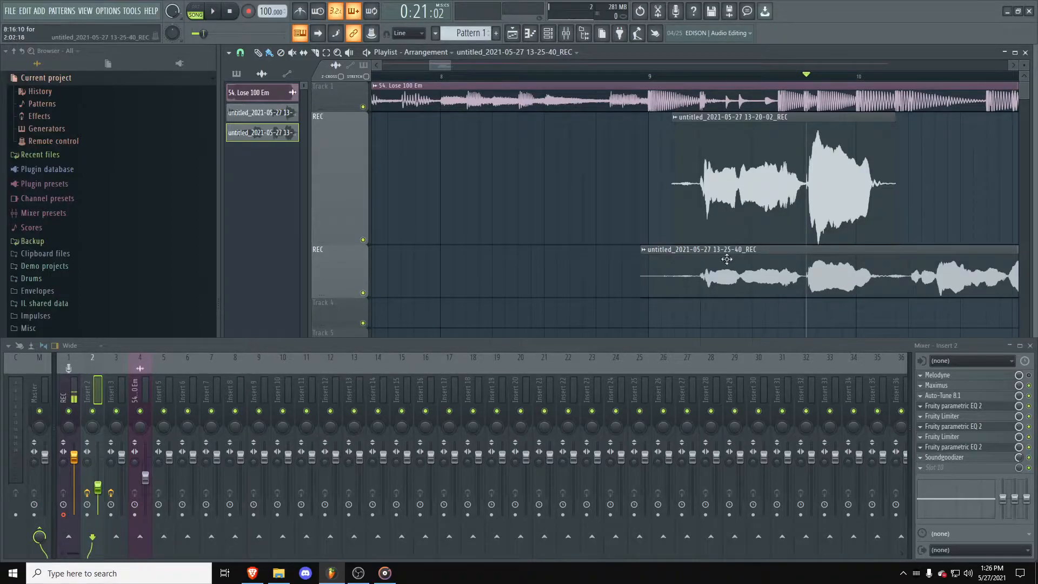
drag(642, 287, 906, 287)
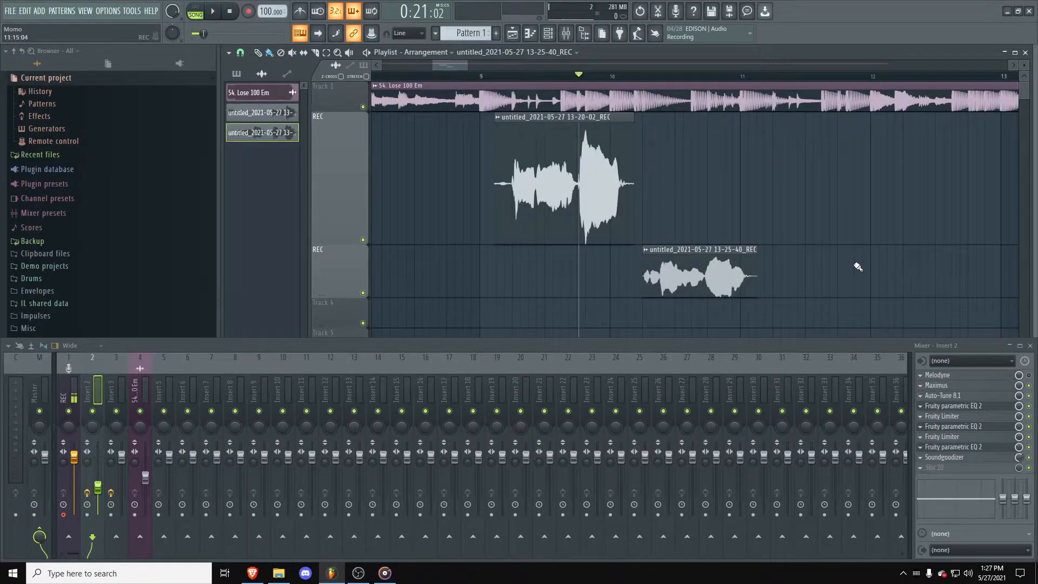
click(318, 54)
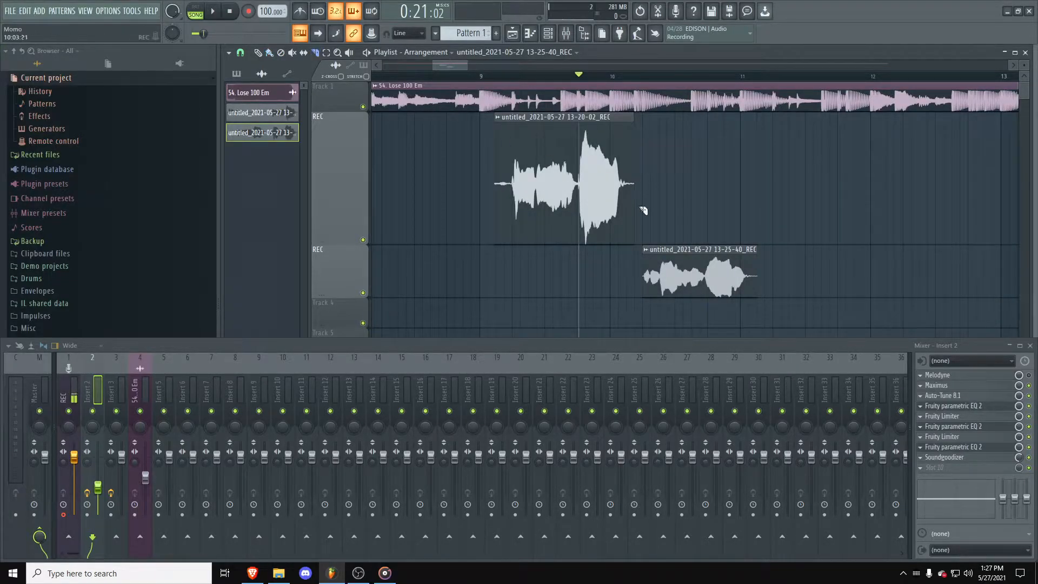
click(751, 270)
click(770, 270)
click(775, 272)
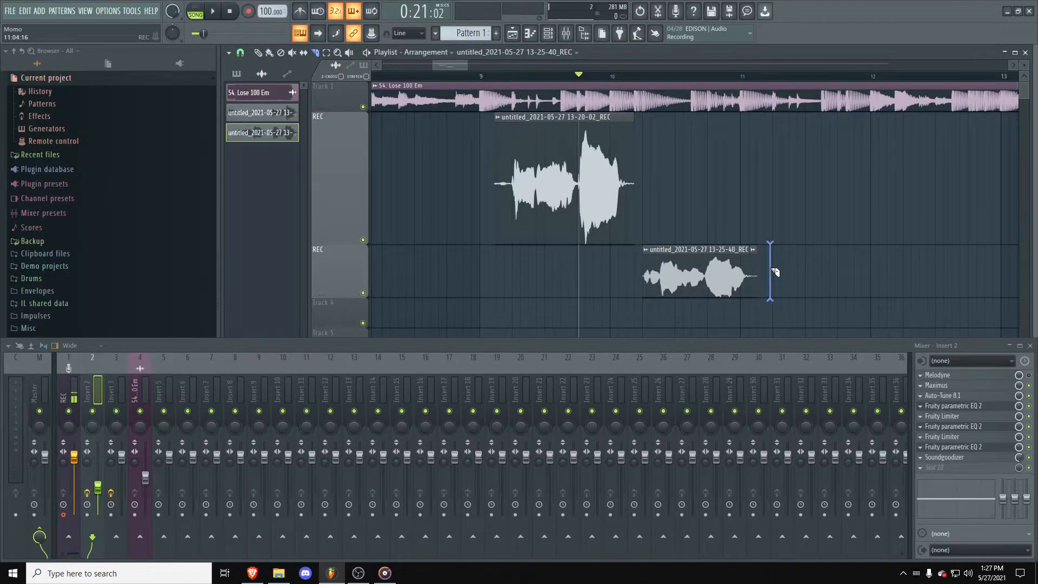
click(257, 53)
drag(757, 261, 748, 269)
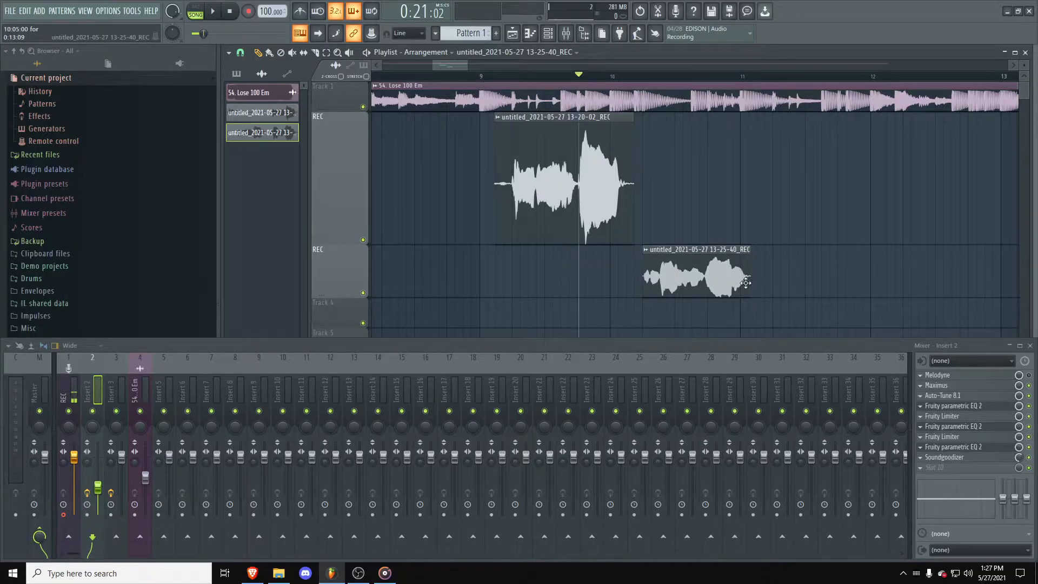
Step: Trim the silence from both ends of the first vocal take, starting it at 9:04:20 with a length of 0:14:07
drag(633, 218, 625, 219)
drag(494, 206, 499, 174)
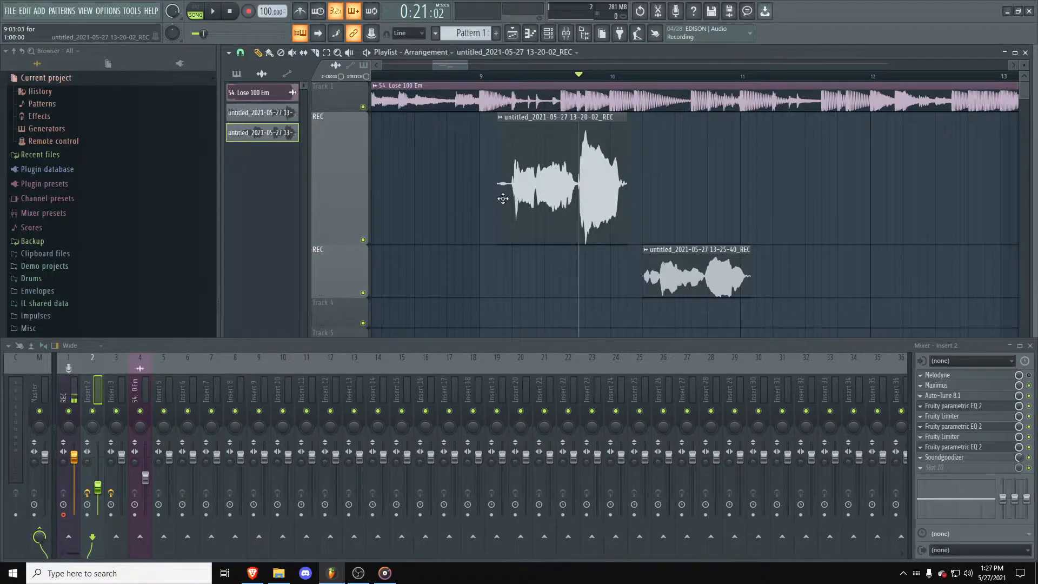
drag(498, 210, 512, 213)
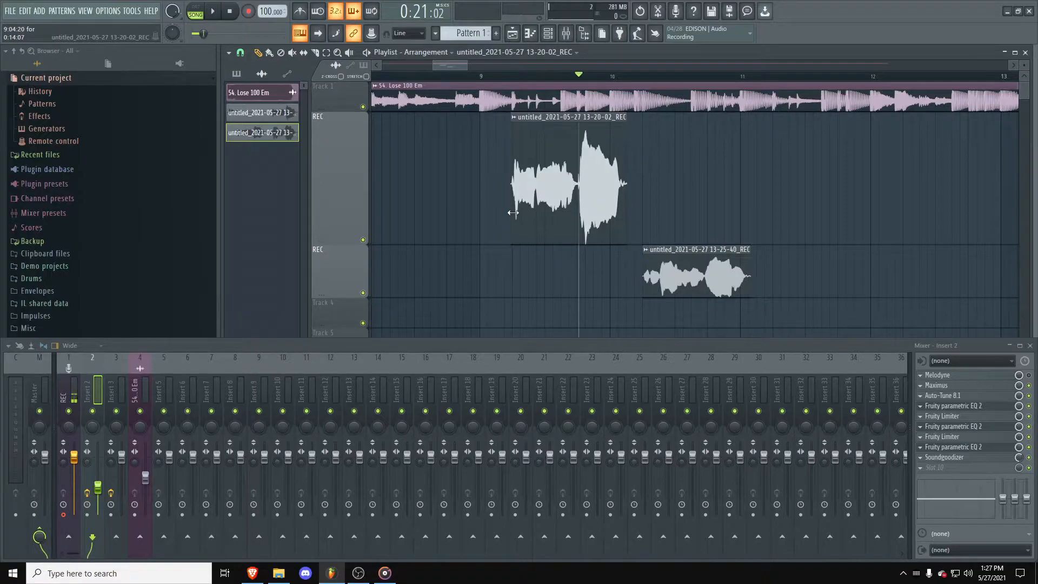
Step: Play both trimmed vocal takes with the beat from just before bar 9
drag(478, 78, 471, 79)
key(space)
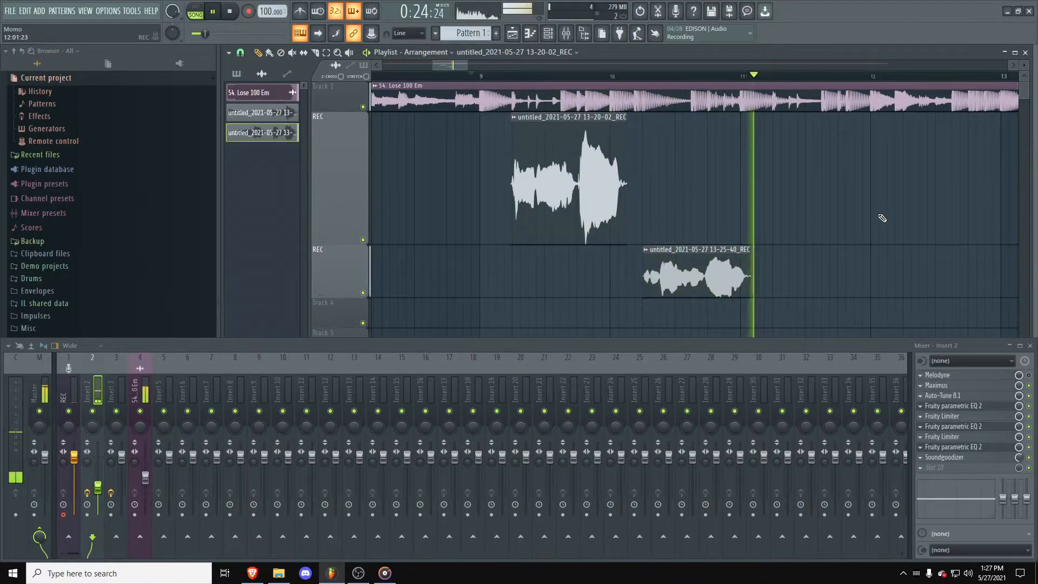
key(space)
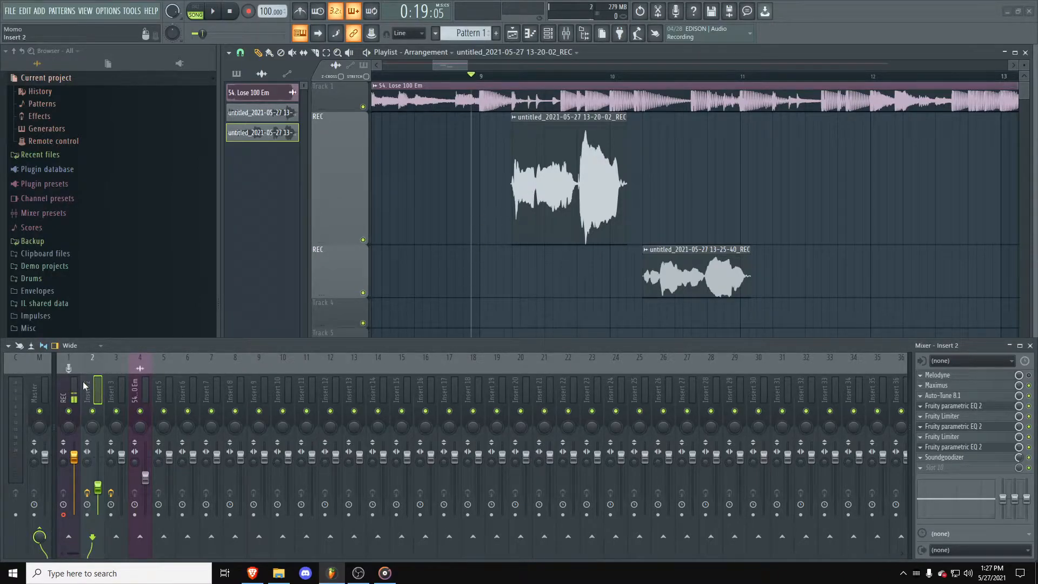
key(space)
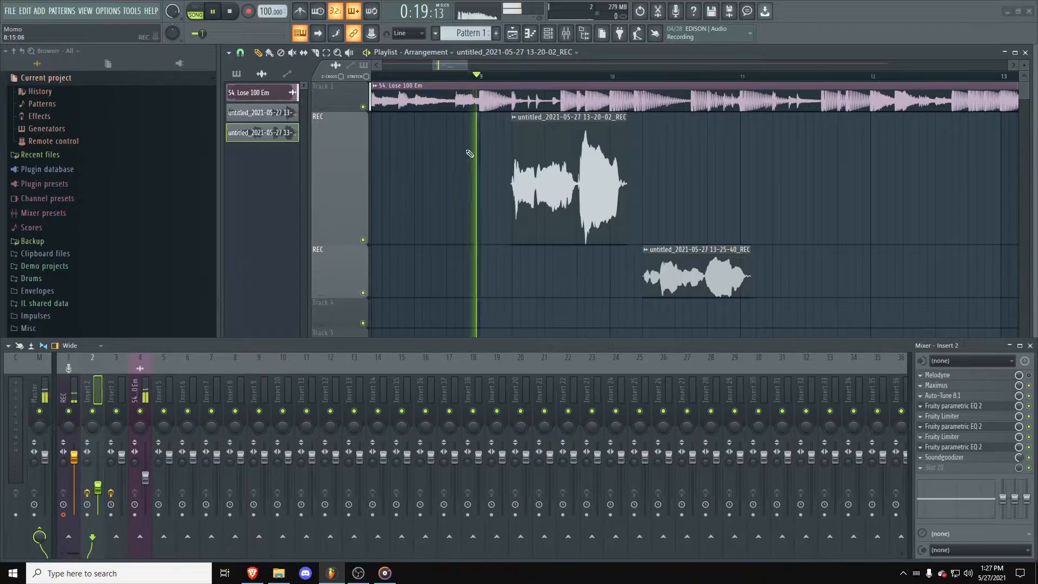
key(space)
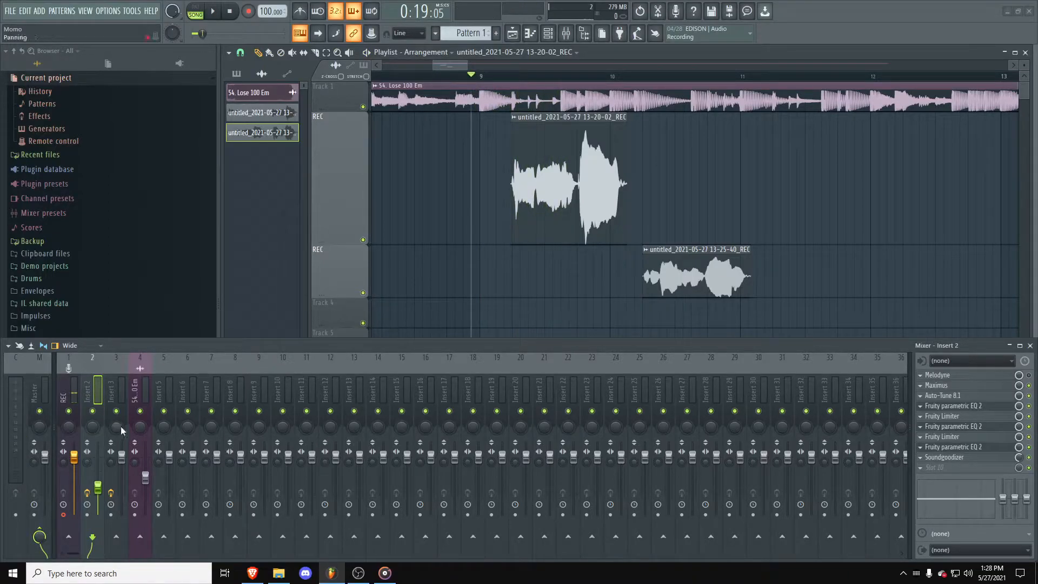
Step: Route mixer Insert 2 to Insert 3 only, and reselect Insert 2 to check the send
click(120, 394)
click(98, 394)
right_click(119, 538)
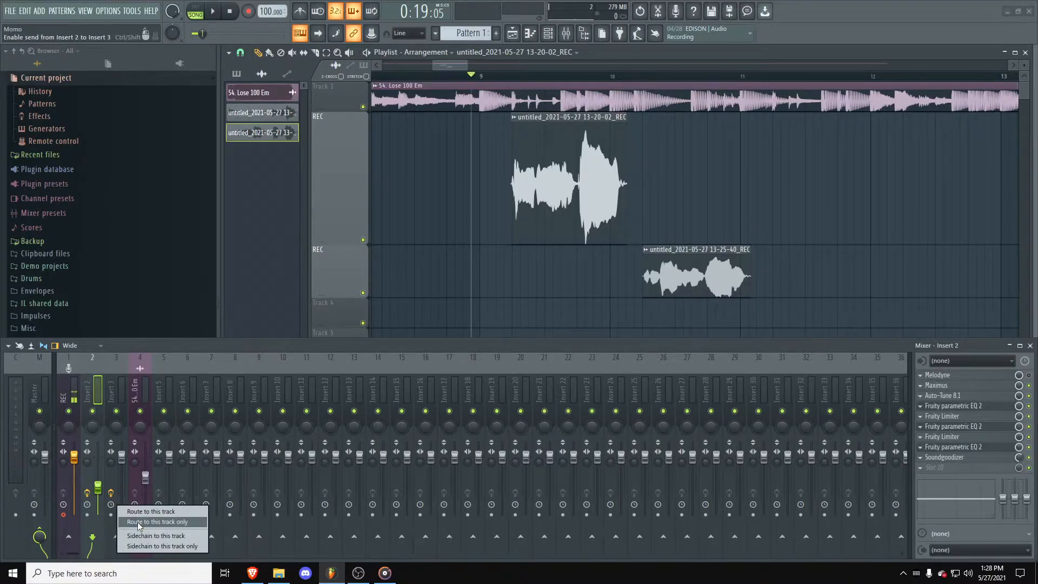
click(139, 522)
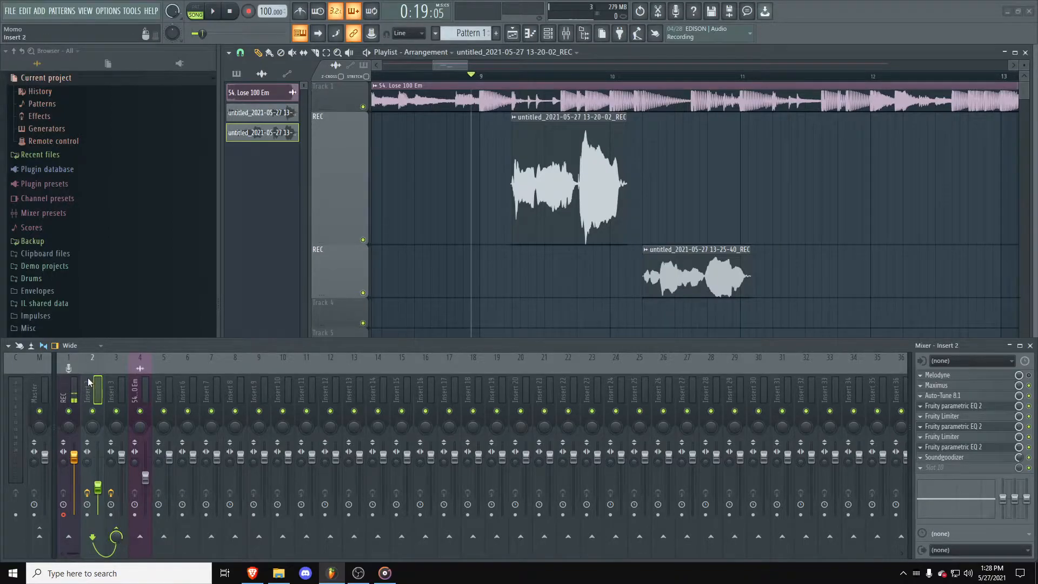
click(120, 376)
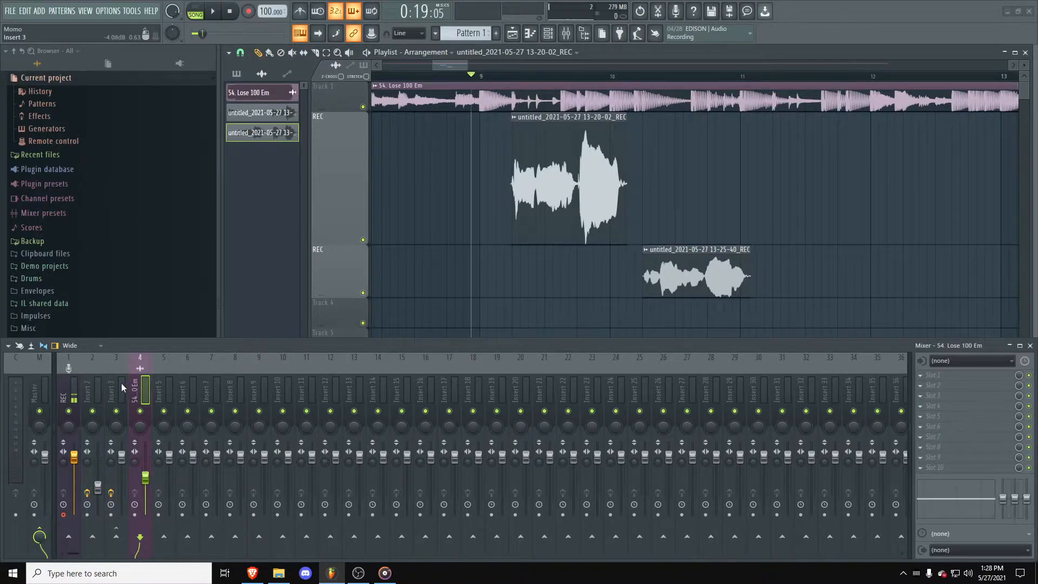
click(96, 380)
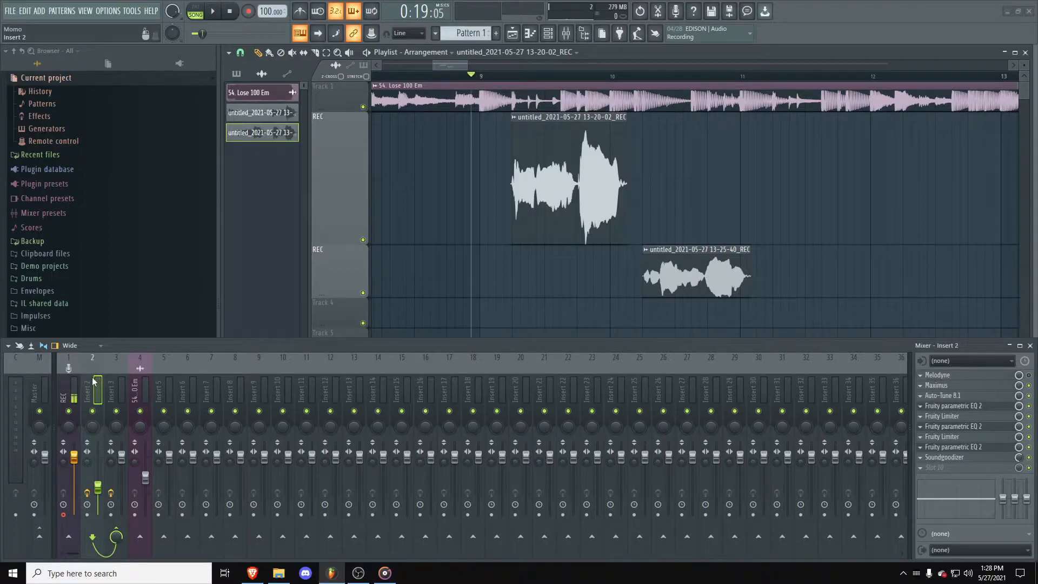
Step: Mute Insert 3, play from just before bar 9 to test the vocal routing, and unmute Insert 3
click(117, 411)
key(space)
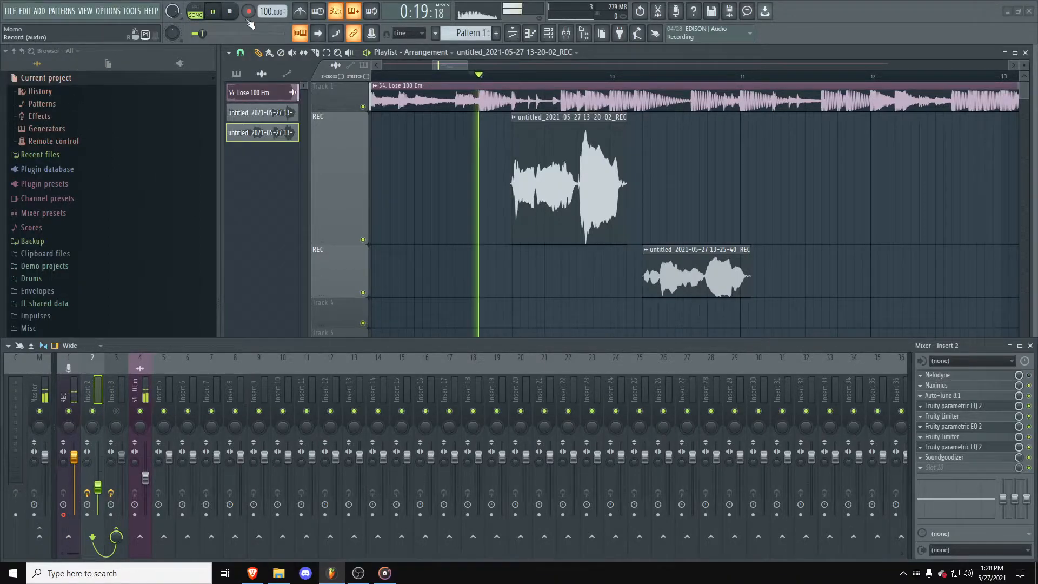
click(219, 10)
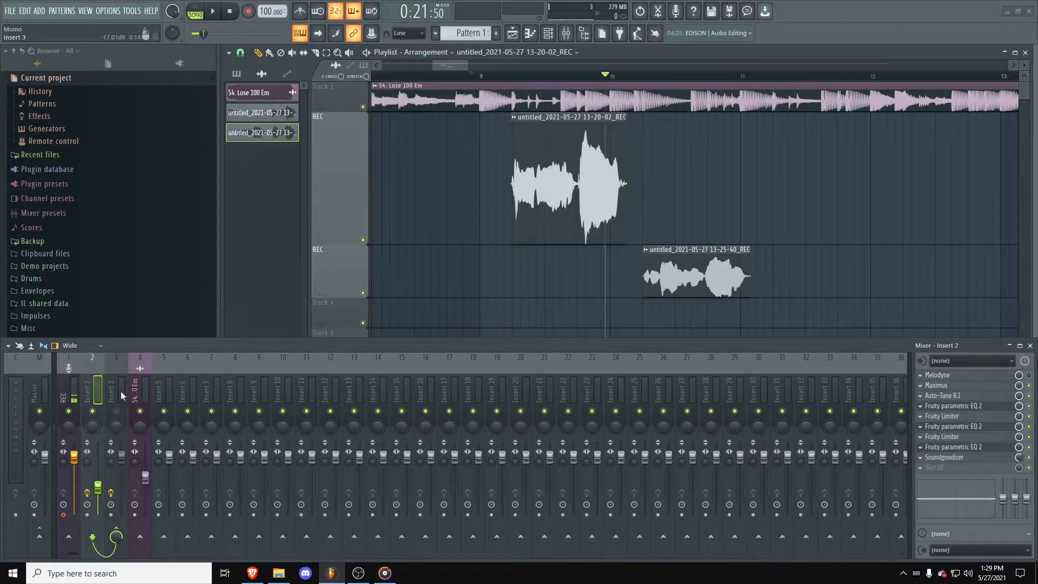
click(116, 411)
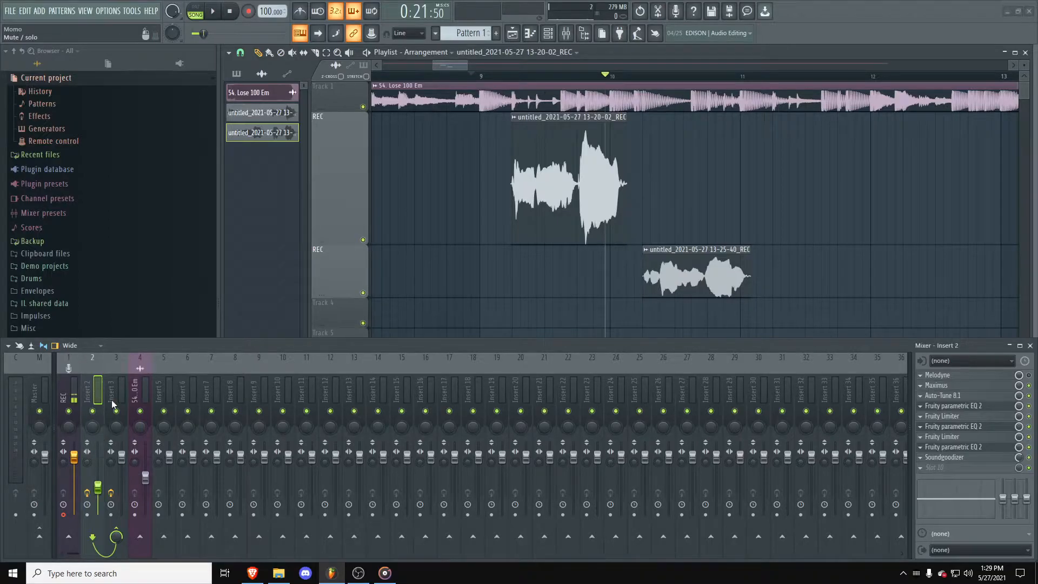
Step: Inspect the Master, Insert 2 and Insert 3 effect chains and play the vocals through Insert 3's chorus, reverb and delay
click(48, 386)
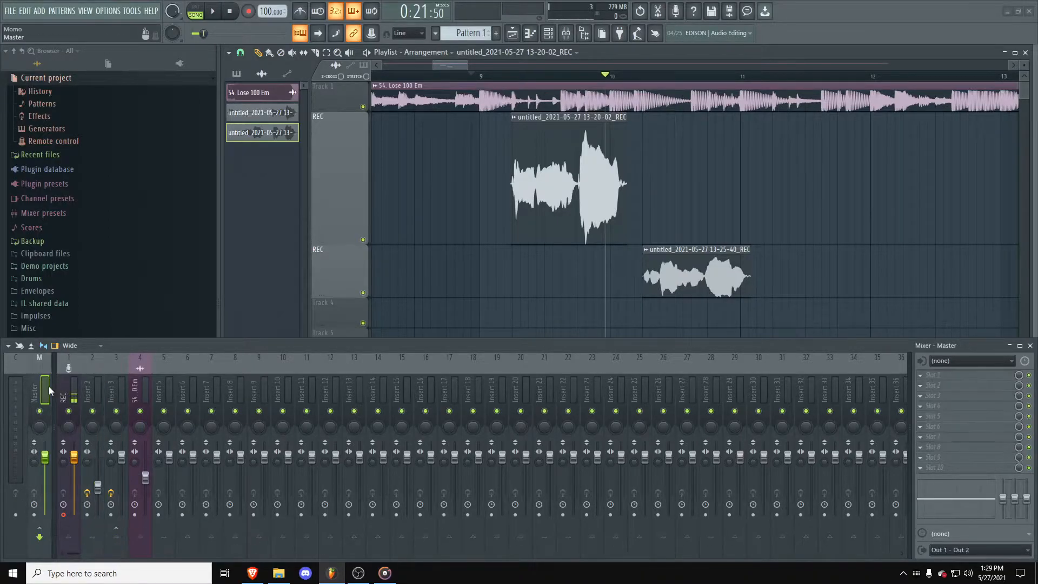
click(88, 395)
click(110, 397)
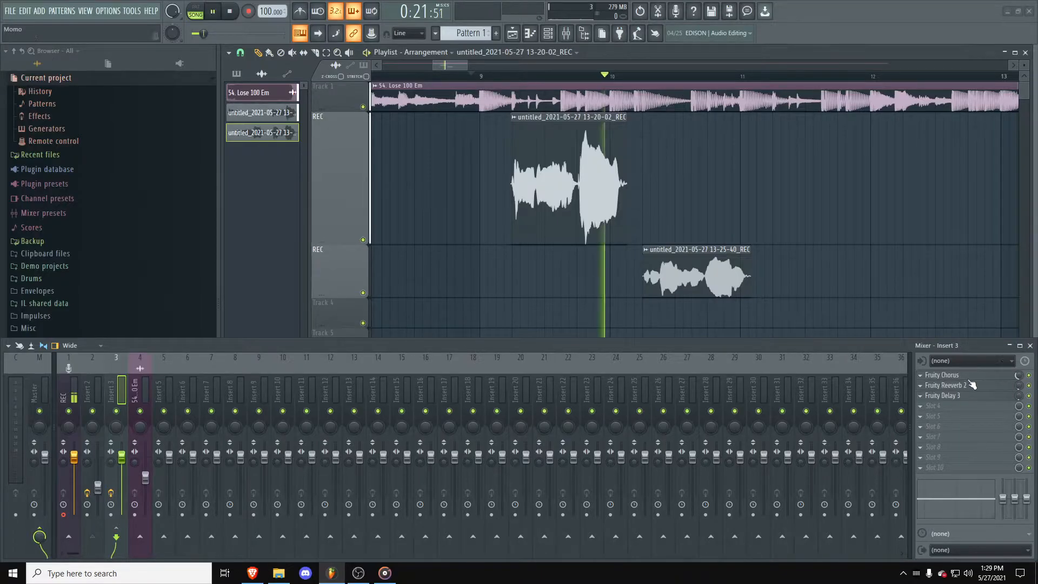
key(space)
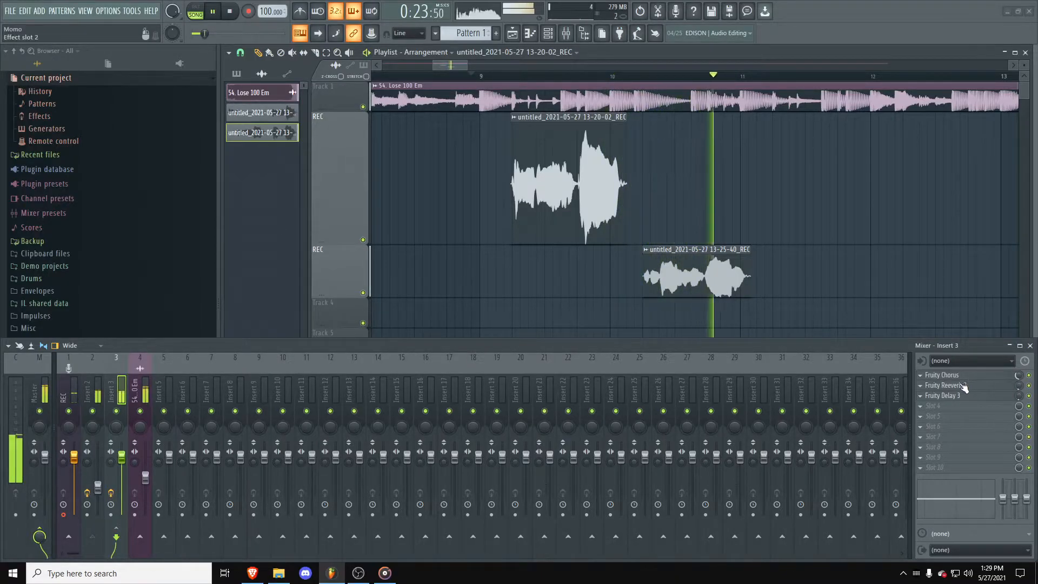
key(space)
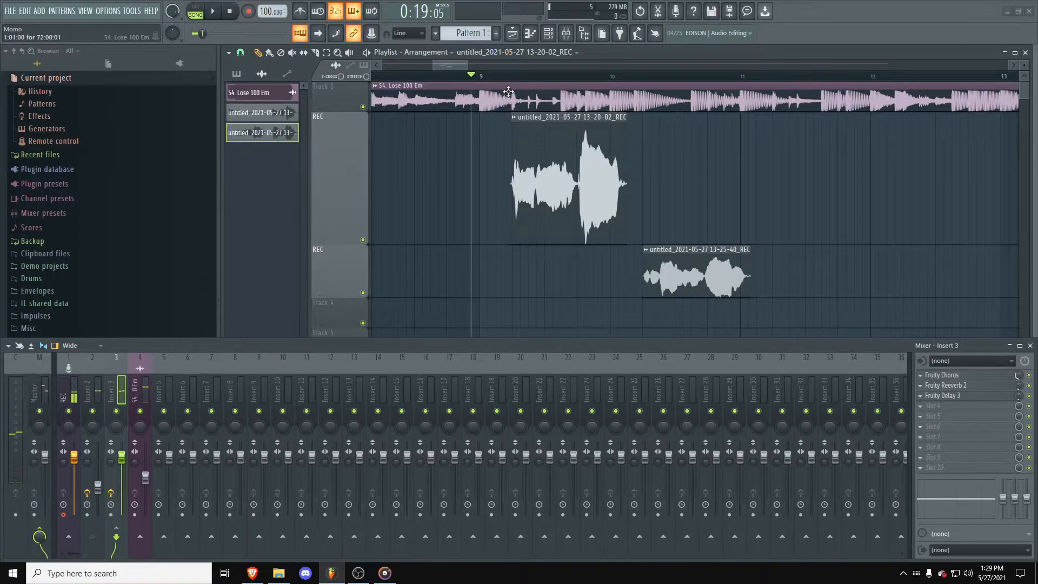
Step: Replay the end of the second vocal take with Insert 3's effects enabled and bypassed to compare, leaving them enabled
click(707, 76)
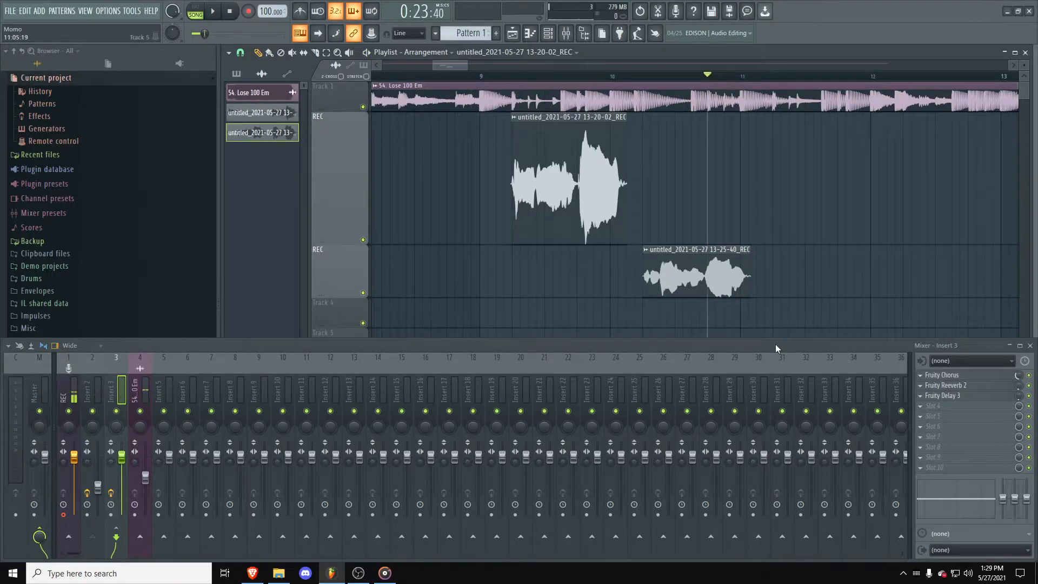
key(space)
key(space)
click(111, 493)
key(space)
key(space)
key(space)
key(space)
key(space)
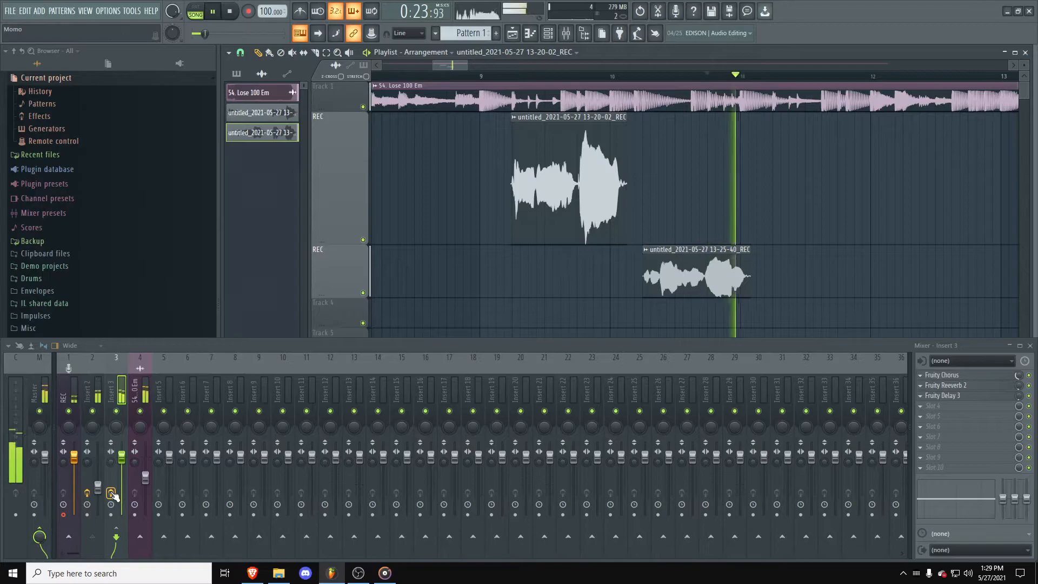
key(space)
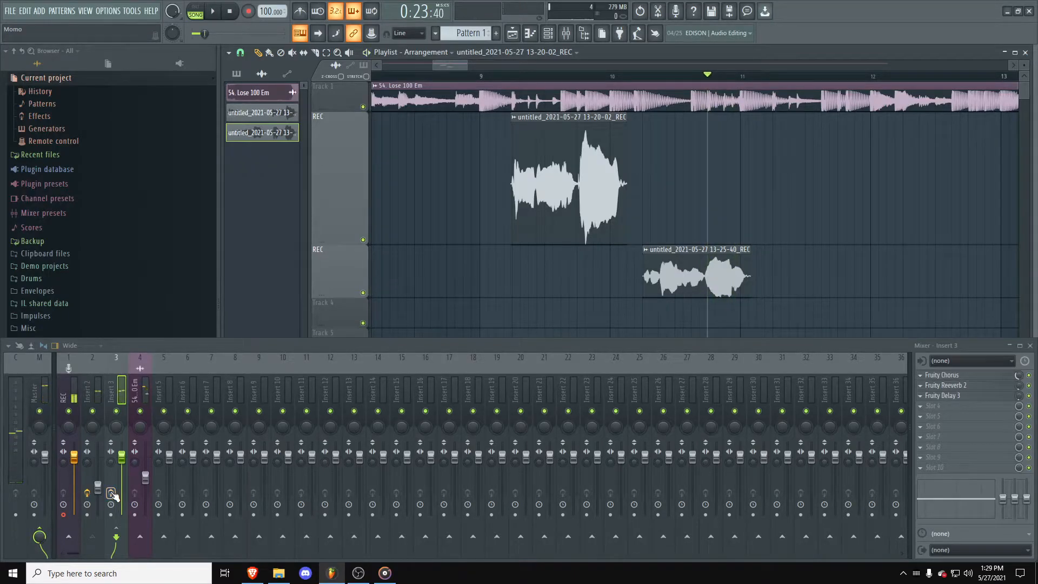
key(space)
key(space)
key(space)
key(space)
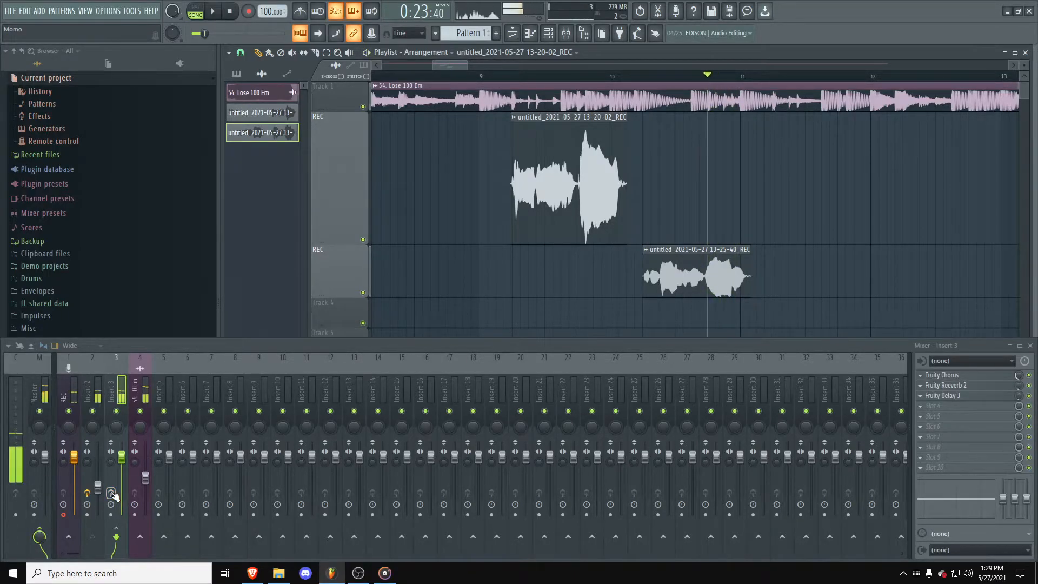
click(112, 493)
key(space)
key(space)
key(space)
key(space)
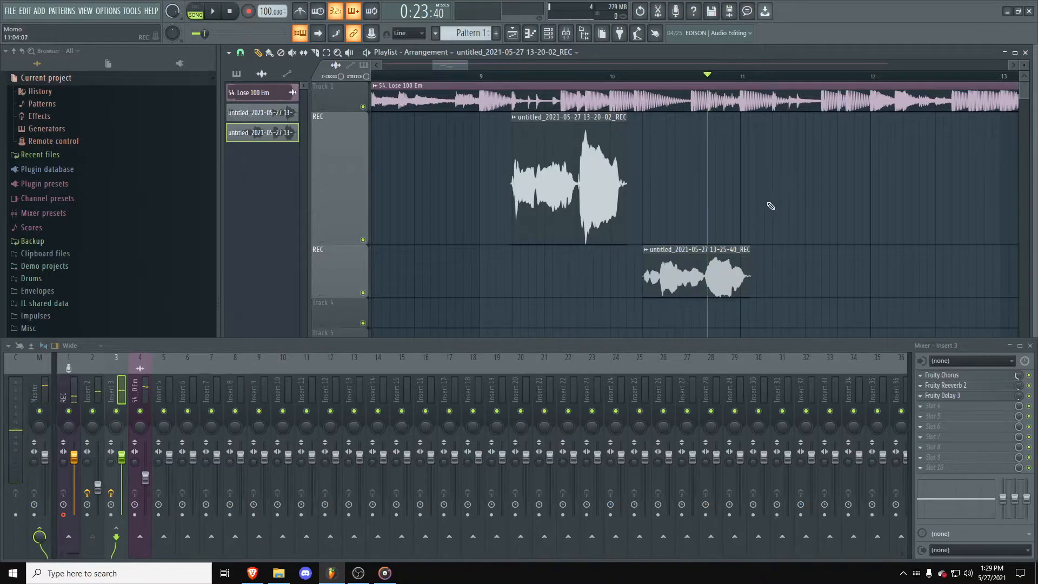
Step: Set the playback position to the second take's start, select the REC mixer track, and preview the beat from there
click(96, 392)
drag(651, 76, 643, 77)
click(70, 395)
scroll(797, 208, down, 3)
scroll(1001, 232, up, 3)
scroll(956, 242, down, 2)
key(space)
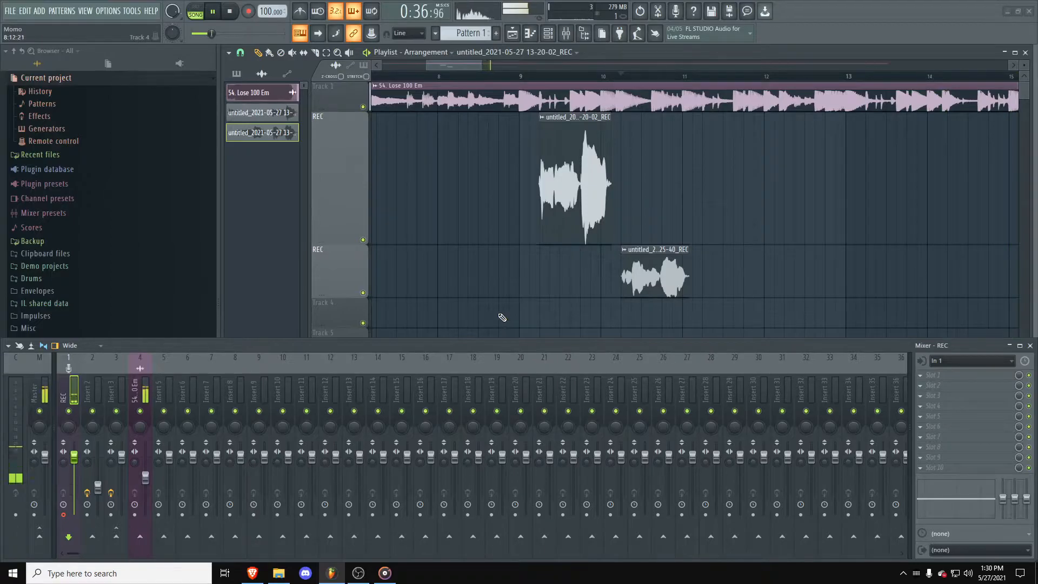
key(space)
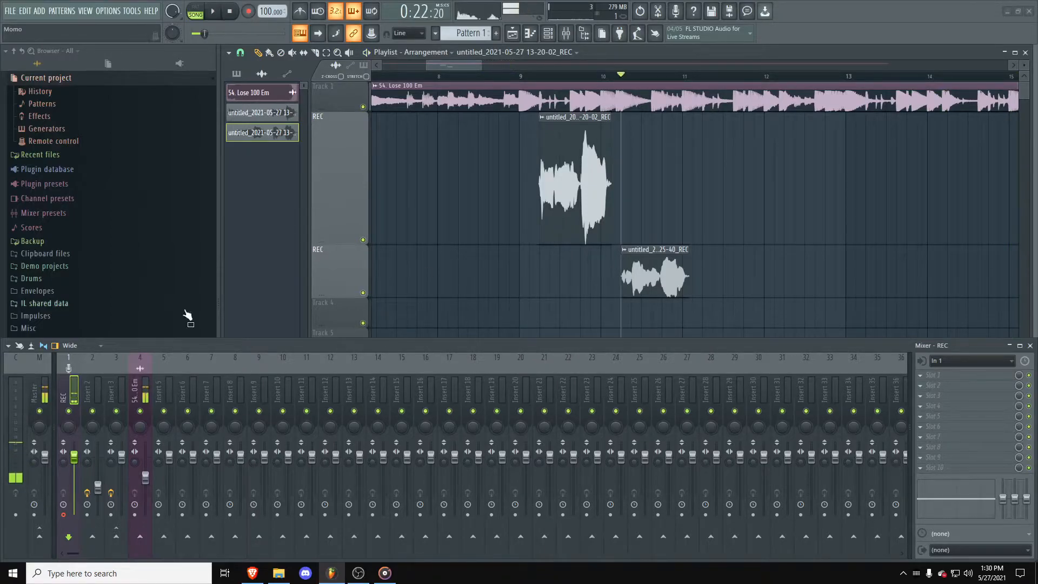
Step: Record a third vocal take of about two bars from 10:05:00 on the first vocal track
key(r)
click(491, 320)
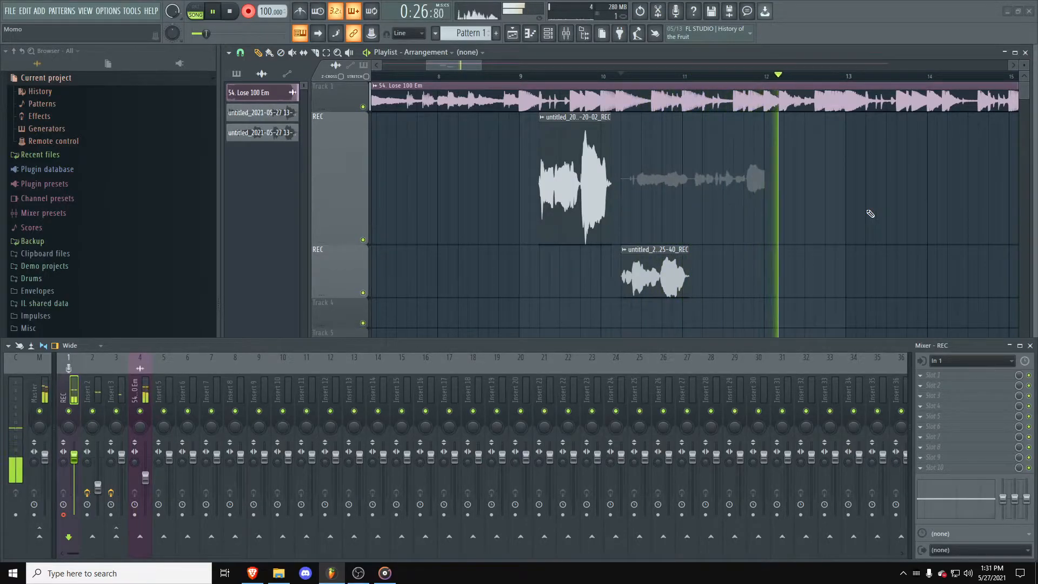
key(space)
Step: Normalize the third vocal take and route it to mixer track 2
double_click(704, 176)
click(481, 300)
drag(599, 203, 598, 192)
click(609, 186)
scroll(641, 183, up, 5)
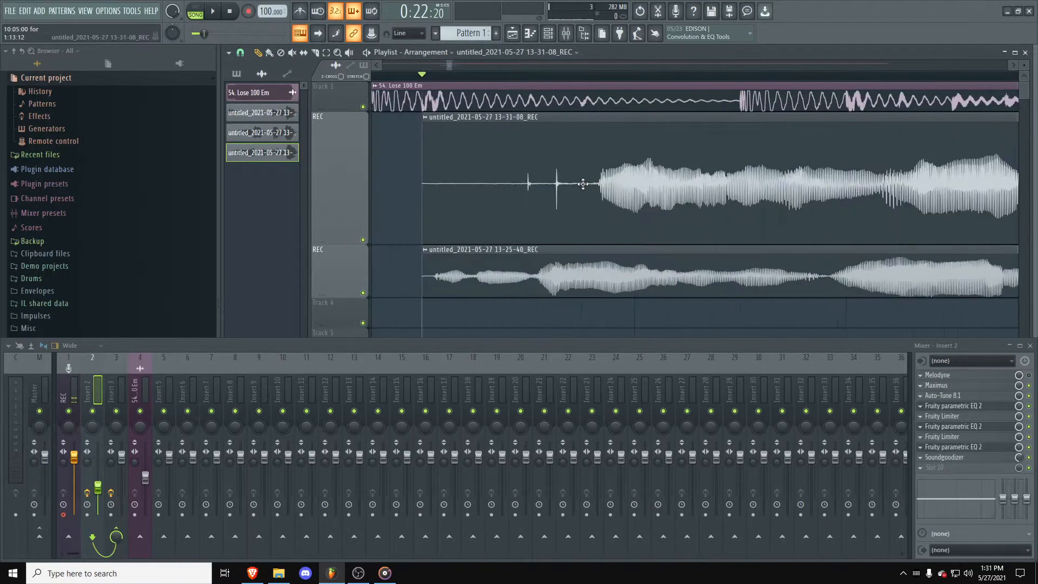
Step: Set the playback marker to 10:15:23 and move the third vocal take to start at 10:04:16, lining its waveform up with the second take
scroll(719, 184, down, 3)
scroll(847, 201, up, 1)
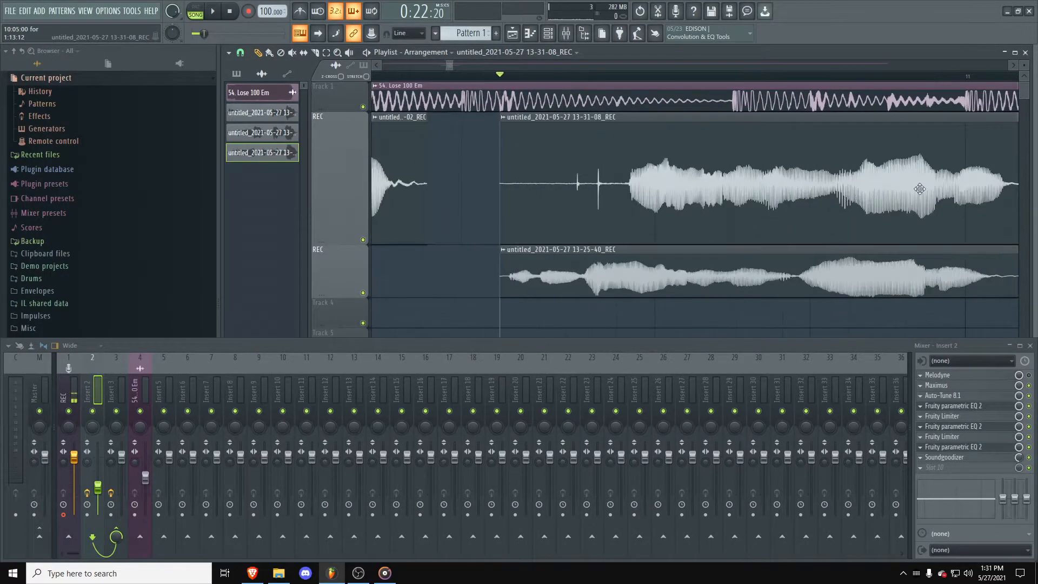
scroll(606, 211, down, 2)
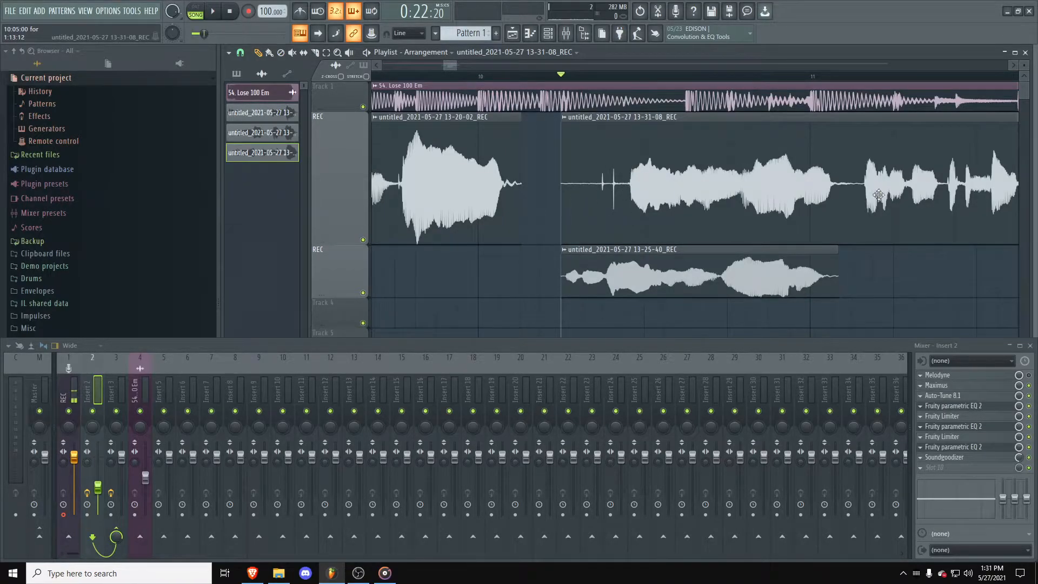
scroll(870, 206, up, 4)
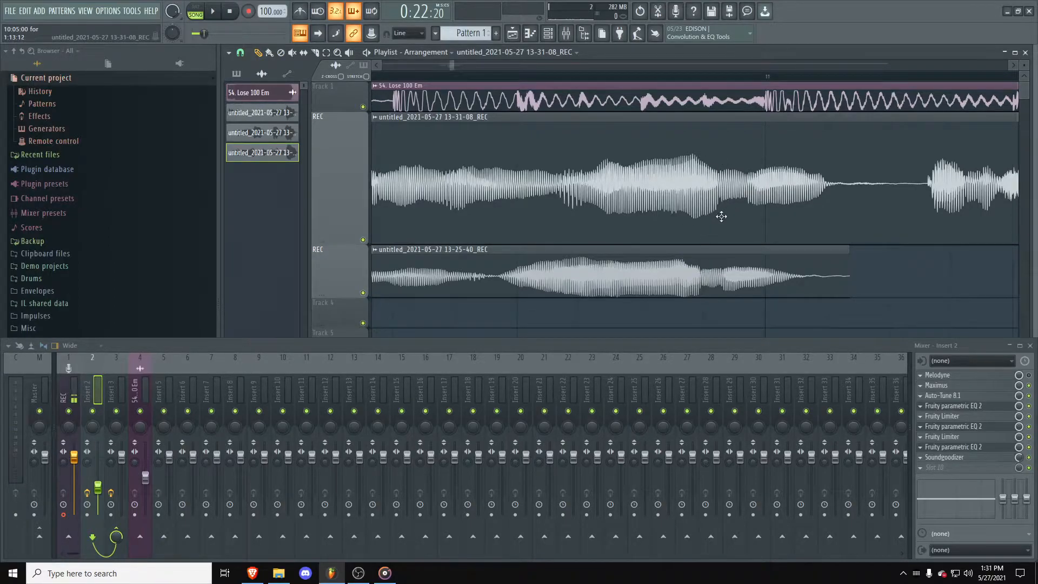
drag(667, 77, 702, 74)
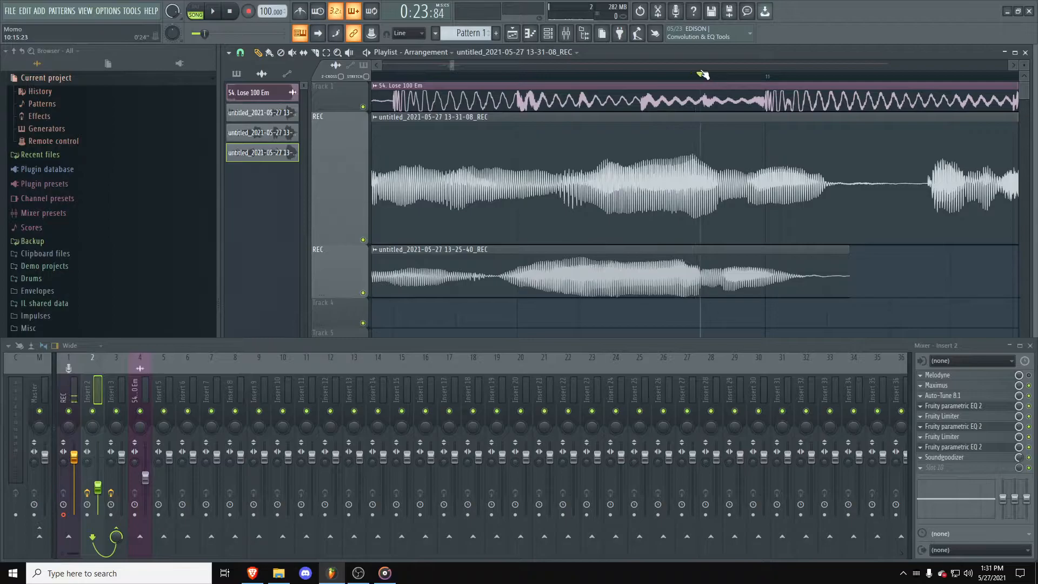
scroll(599, 216, down, 5)
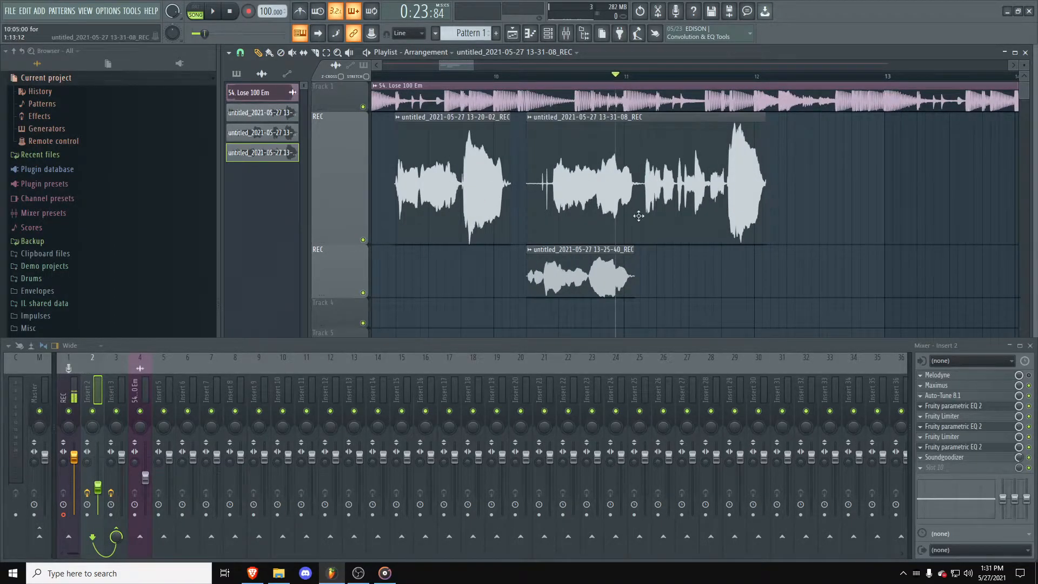
scroll(600, 271, up, 5)
scroll(600, 271, up, 3)
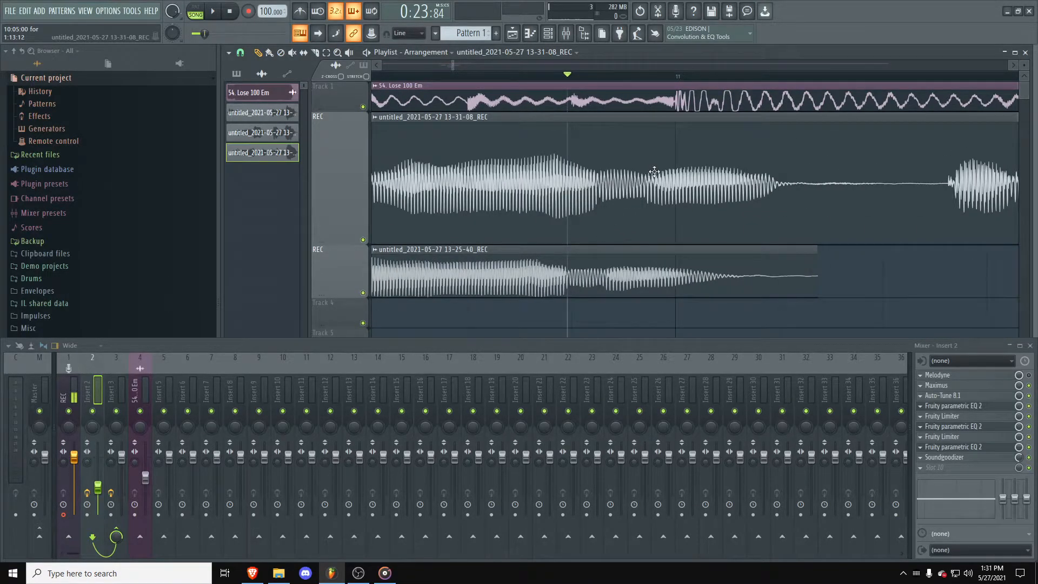
drag(596, 187, 565, 196)
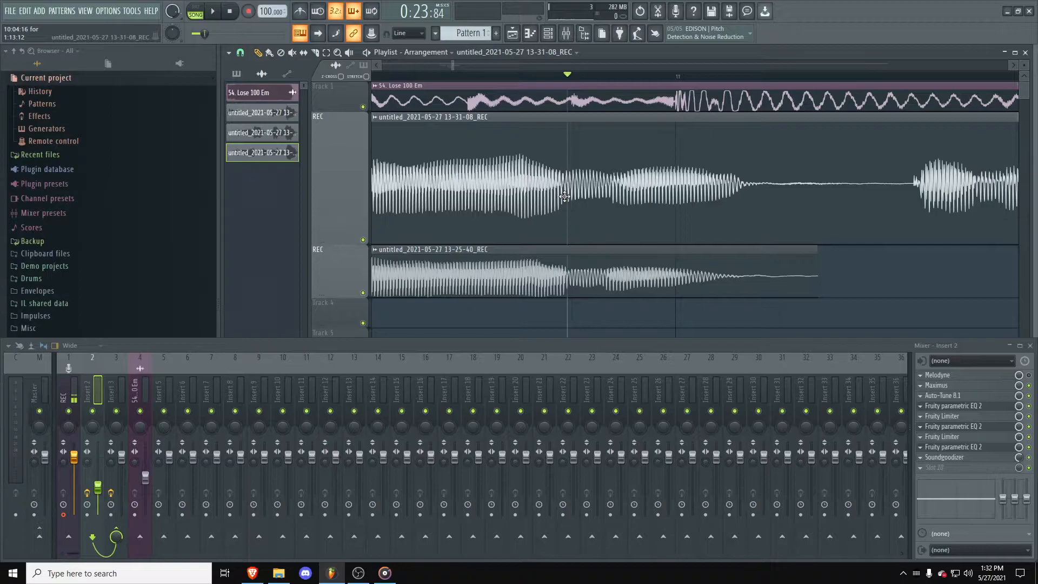
Step: Play the overlapping second and third takes from 0:21:75 to check their timing
scroll(563, 78, down, 5)
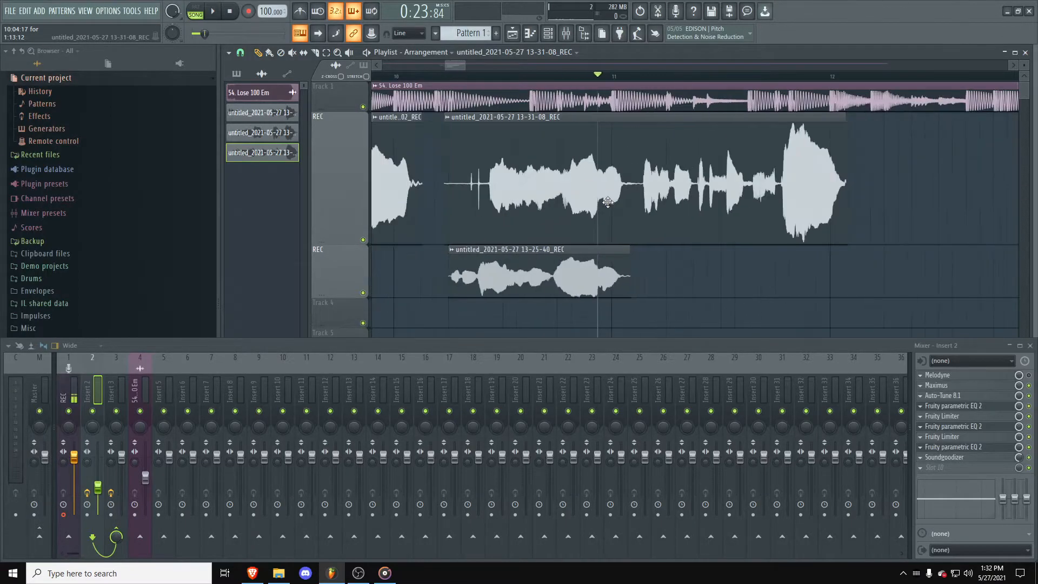
click(563, 79)
click(540, 77)
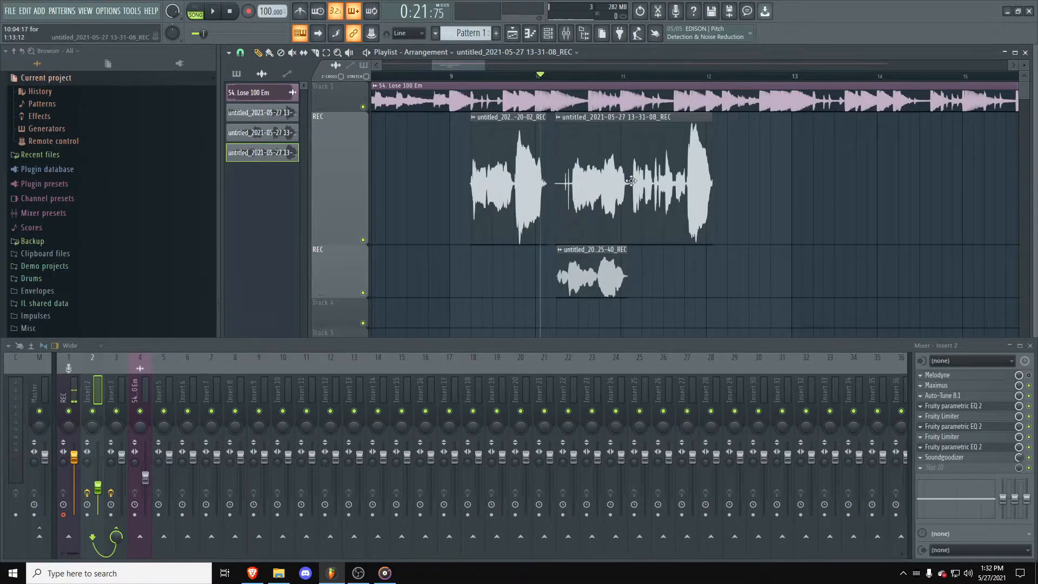
key(space)
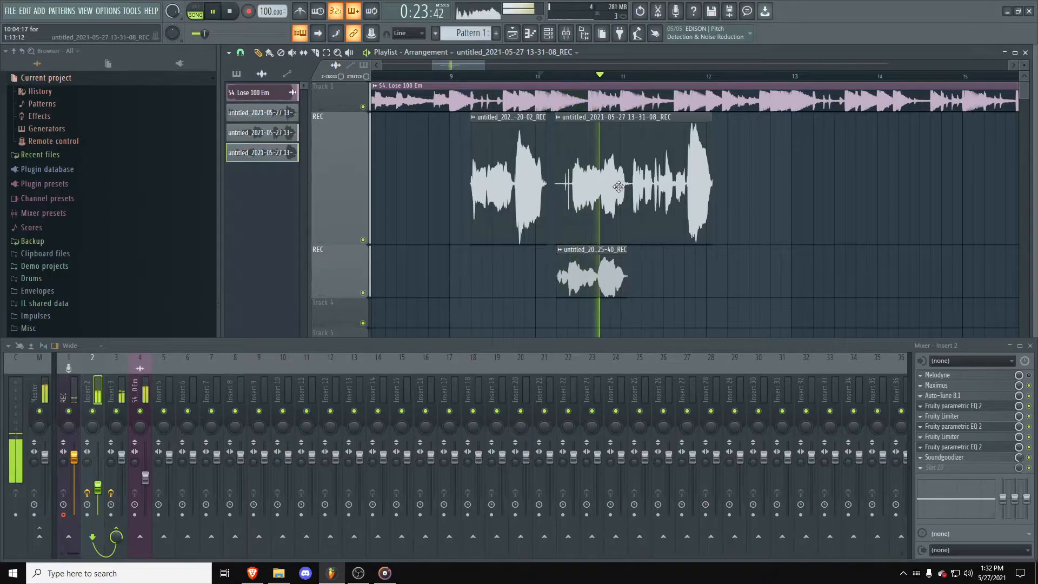
key(space)
Step: Nudge the third vocal take earlier to start at about 10:04:11 while replaying it against the second take
scroll(562, 192, up, 6)
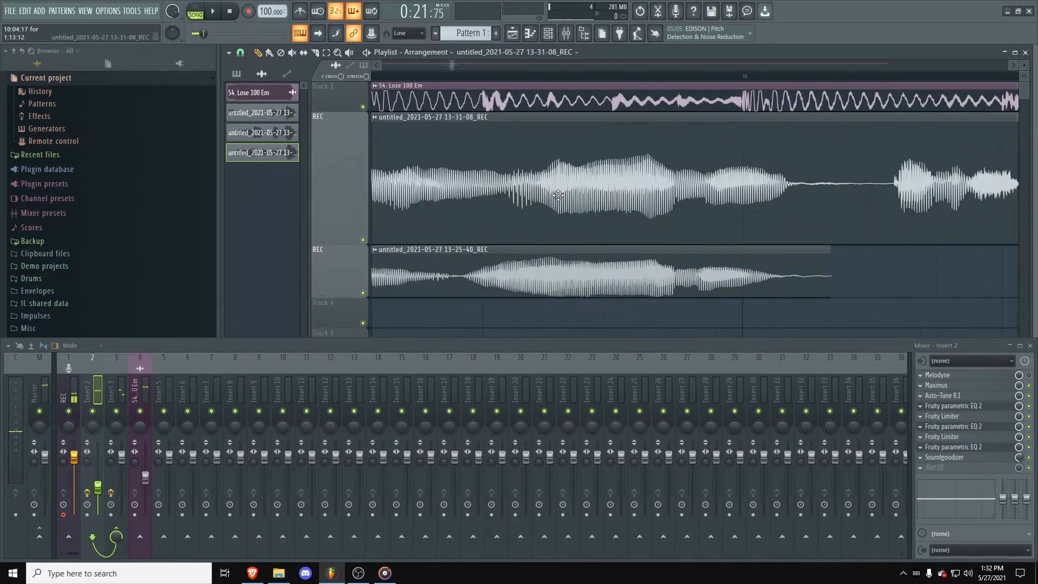
scroll(696, 183, up, 2)
key(space)
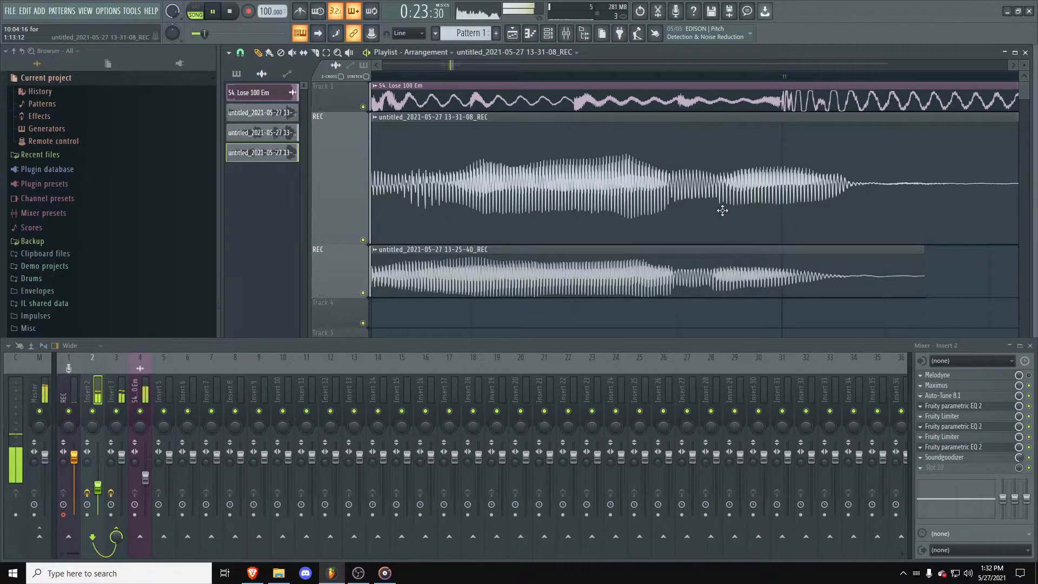
key(space)
key(space)
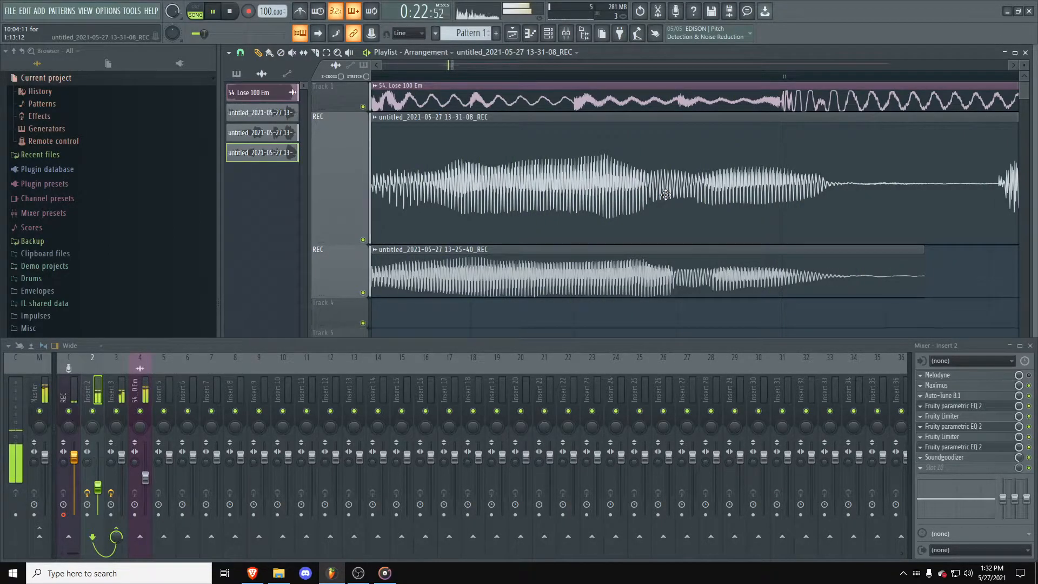
key(space)
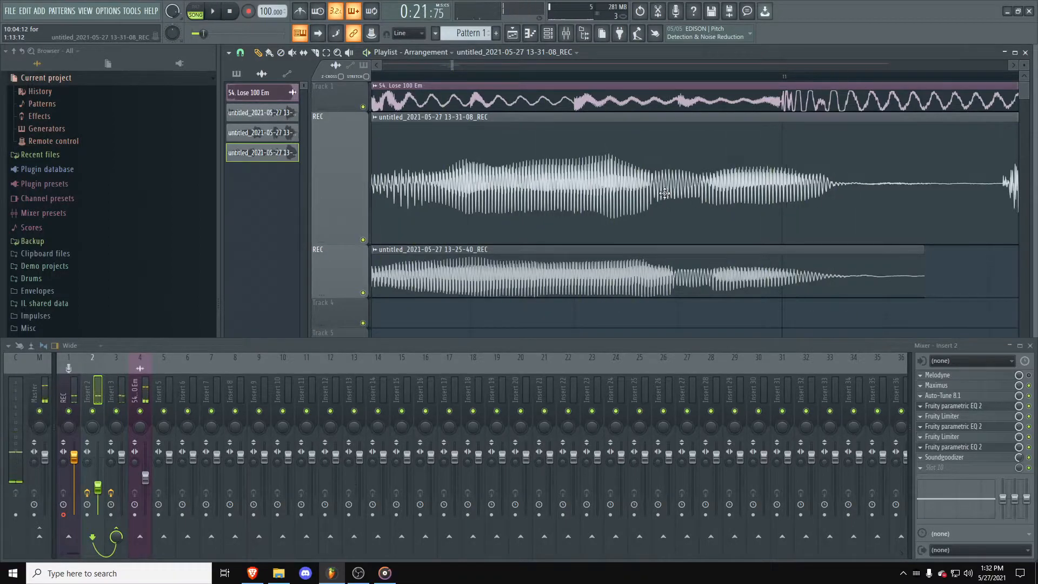
key(space)
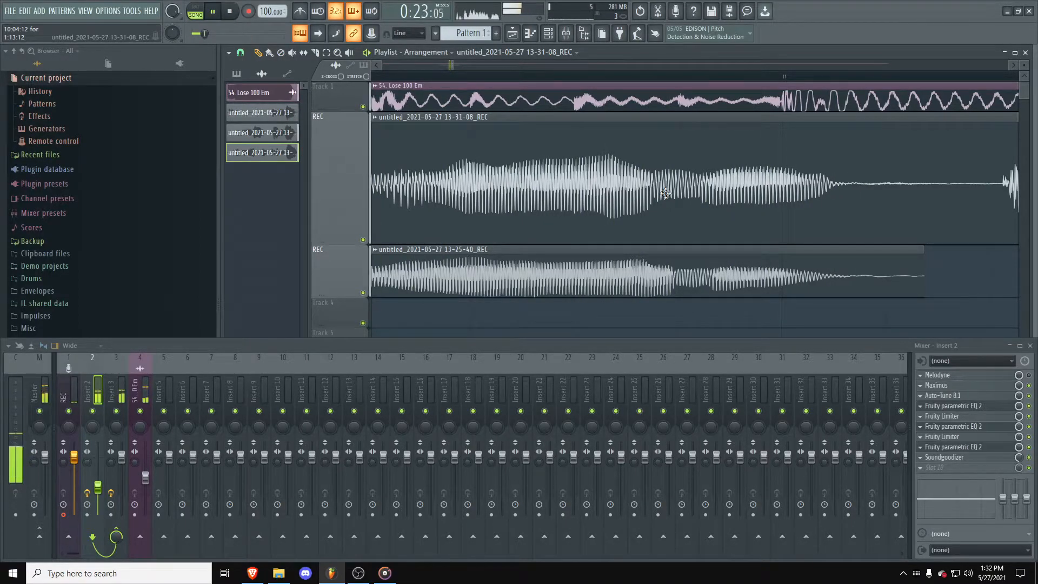
scroll(661, 193, down, 5)
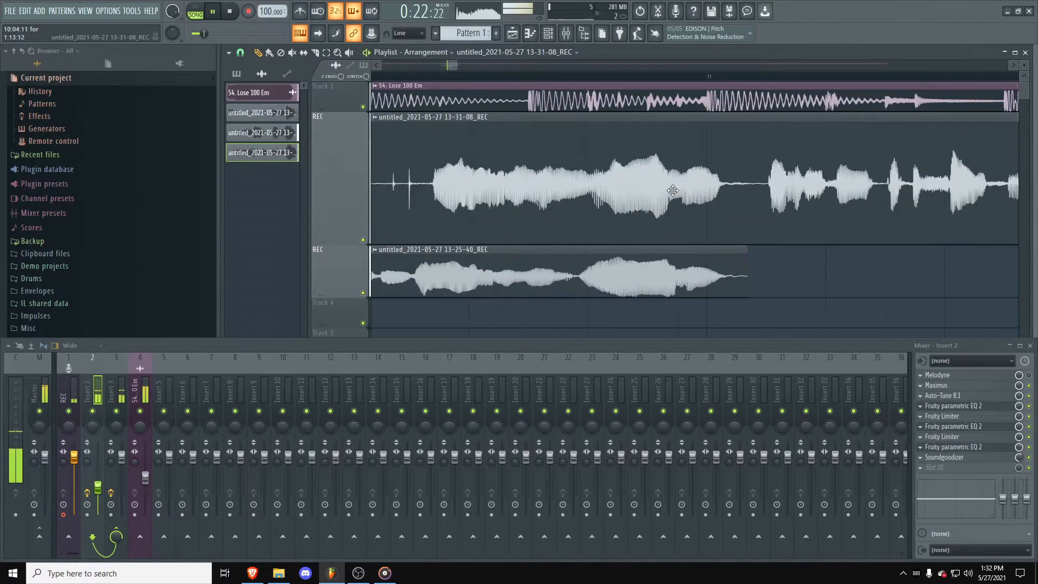
Step: Trim the third take's start to 11:02:21 and its end to a length of 0:14:17, and play the result
drag(538, 190, 705, 206)
drag(879, 199, 874, 199)
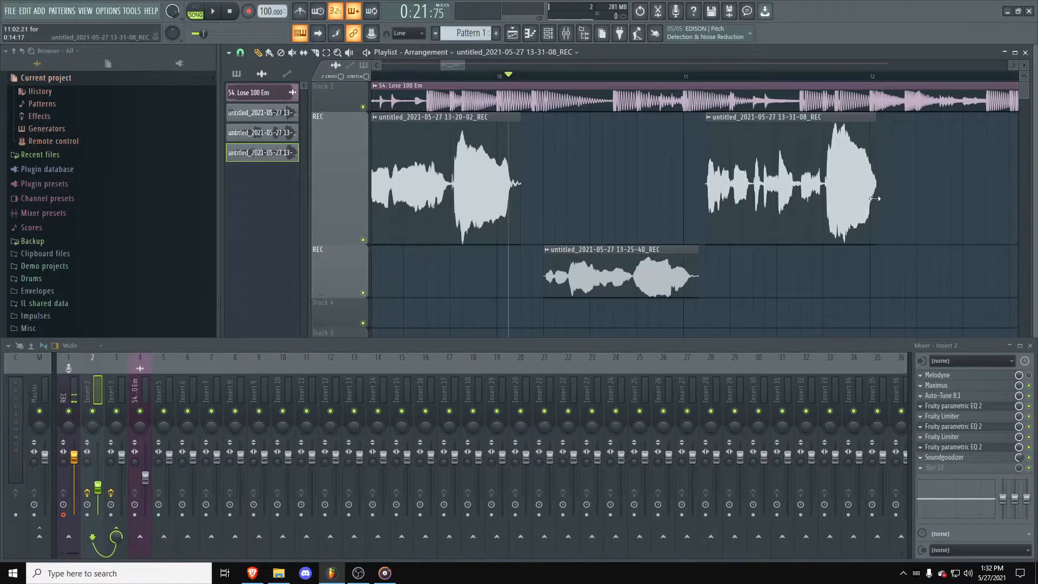
scroll(881, 211, down, 4)
key(space)
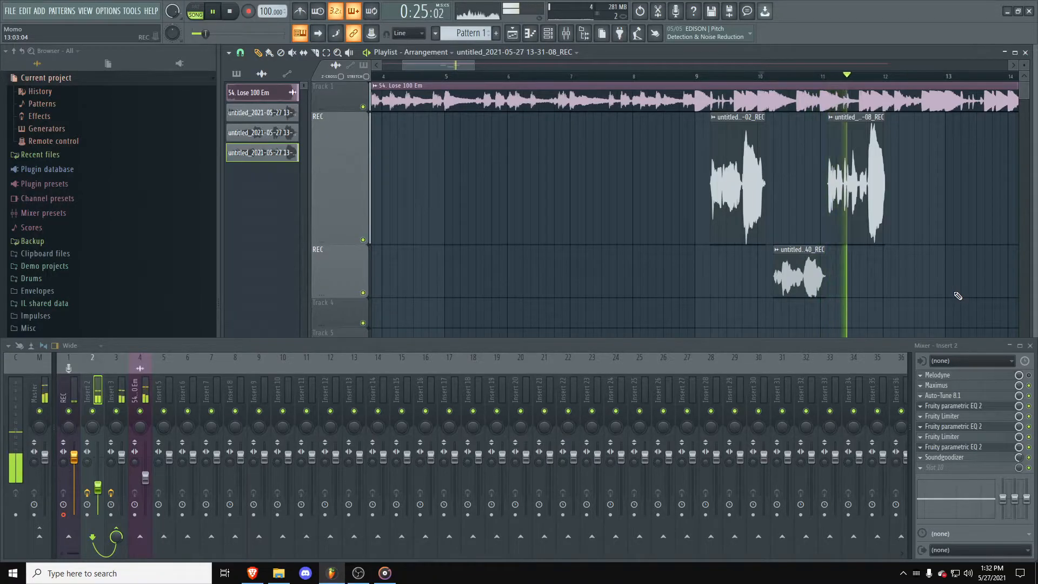
key(space)
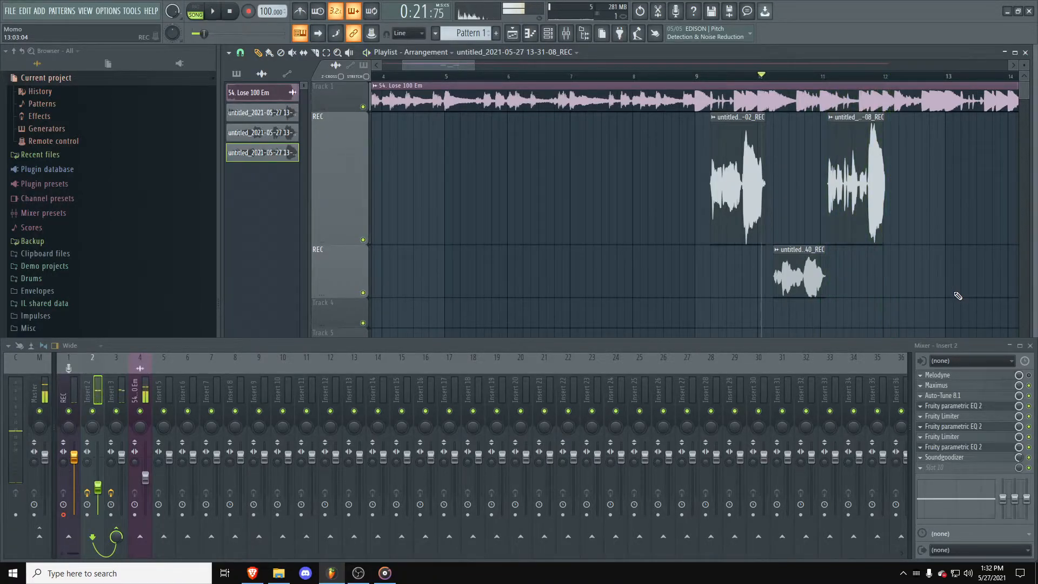
scroll(961, 287, up, 4)
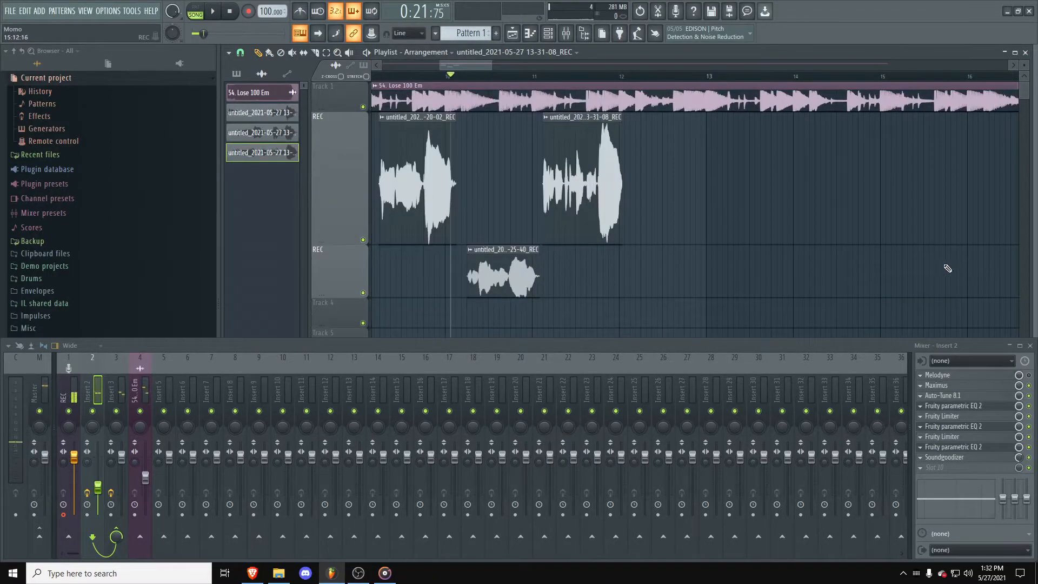
Step: Select the REC mixer track and preview the arrangement from about bar 11
scroll(947, 268, down, 3)
click(76, 378)
scroll(973, 264, up, 3)
click(561, 76)
key(space)
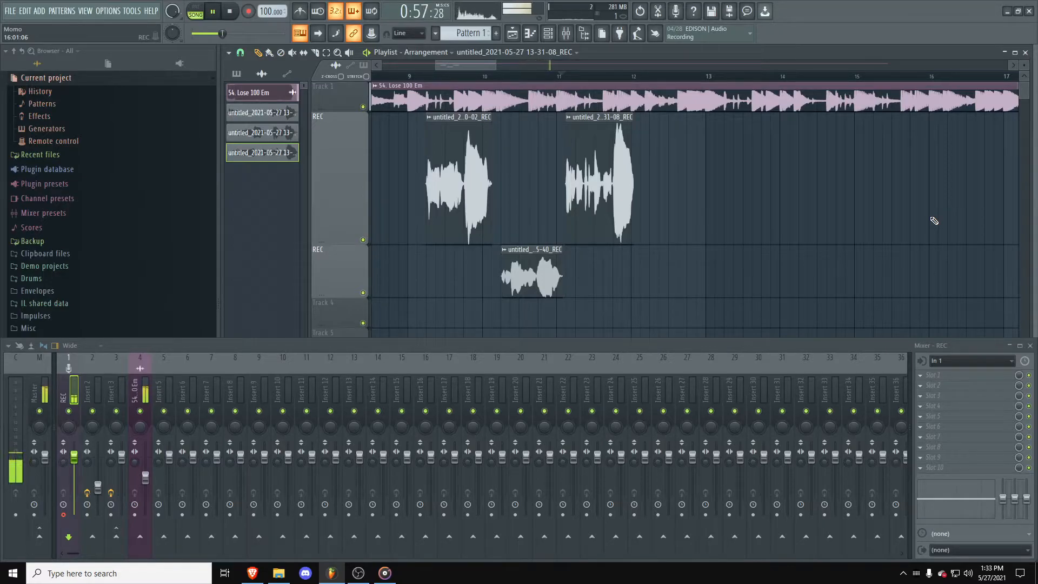
Step: Stop playback, select the beat's mixer track, and set the playback position to 11:01:00
click(555, 76)
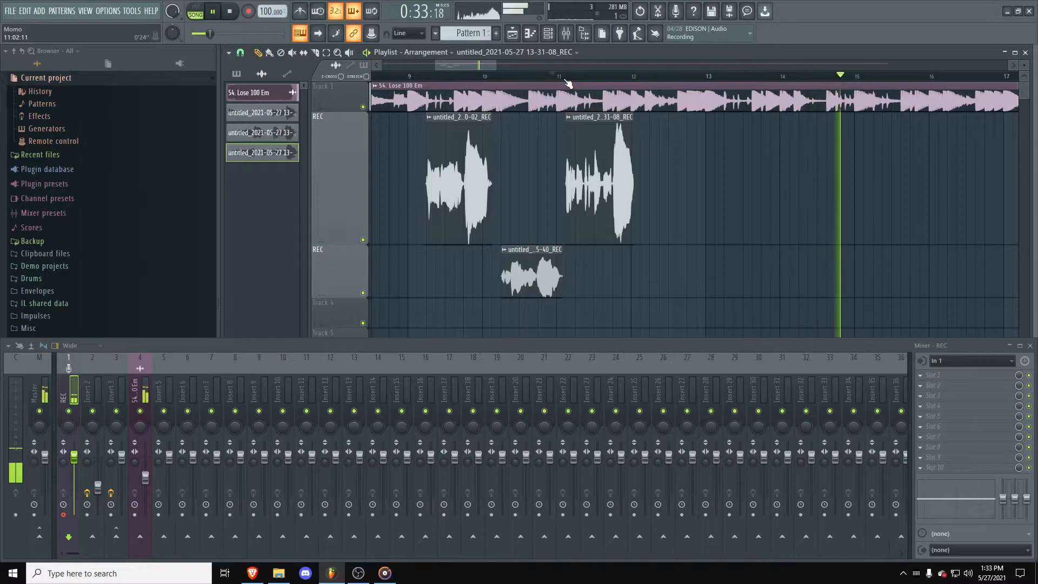
key(space)
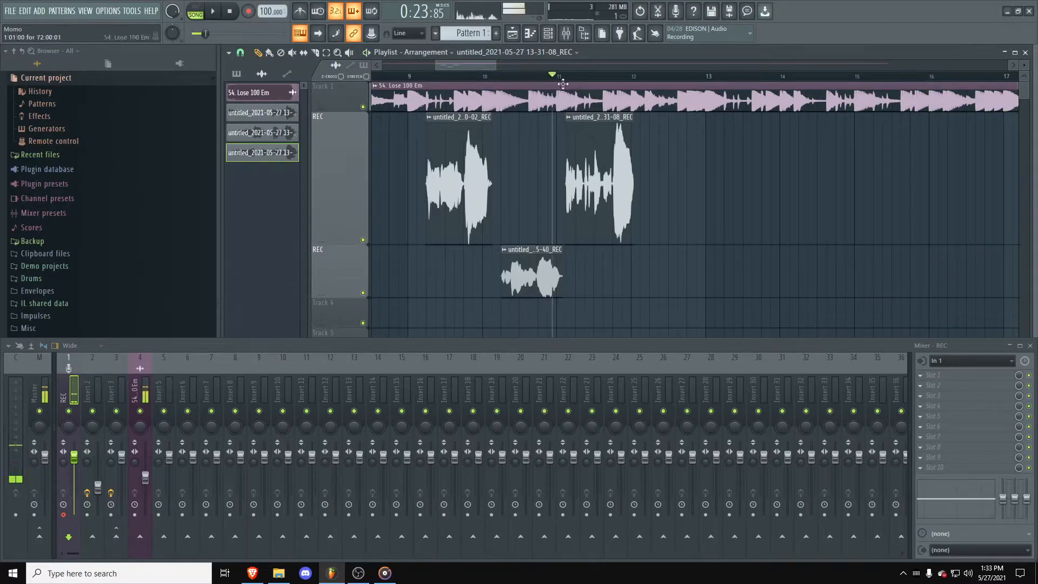
click(140, 389)
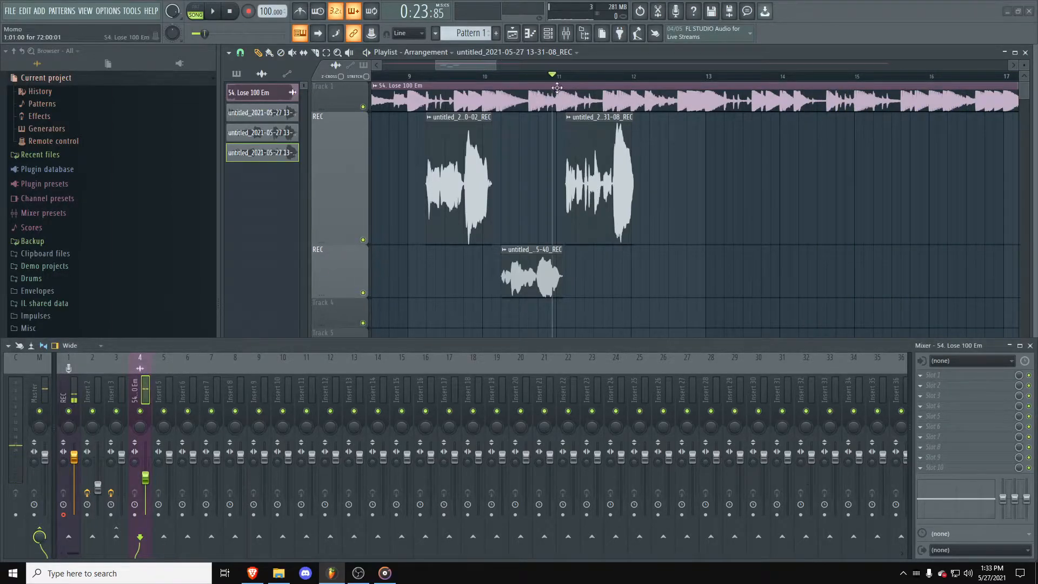
click(559, 79)
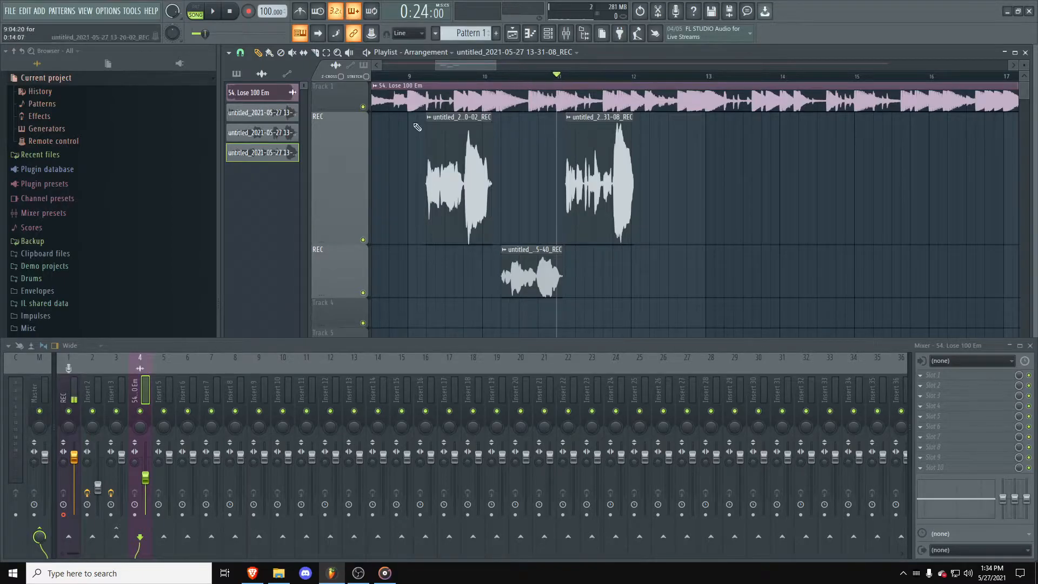
key(r)
click(519, 319)
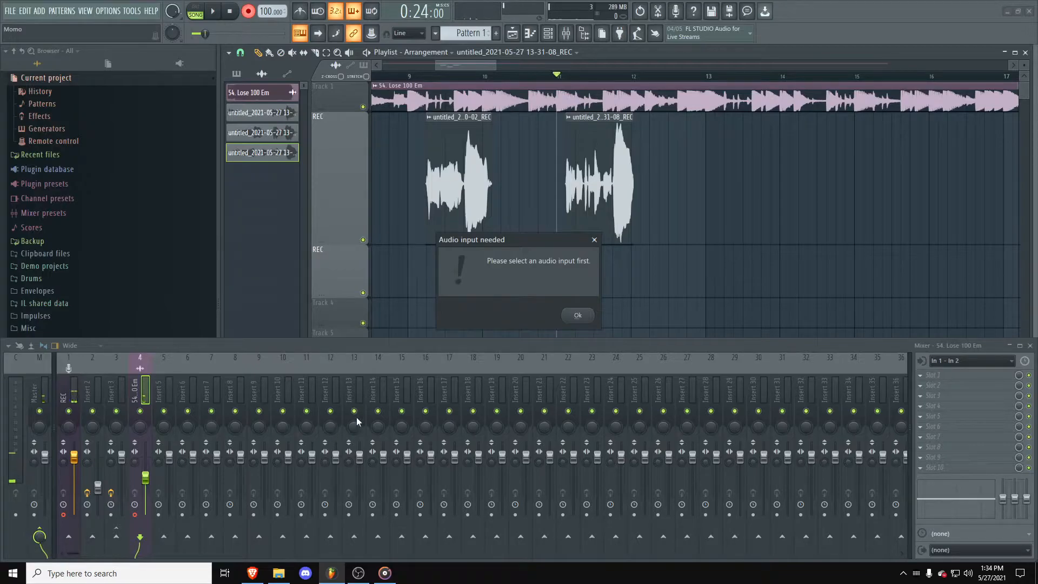
click(579, 316)
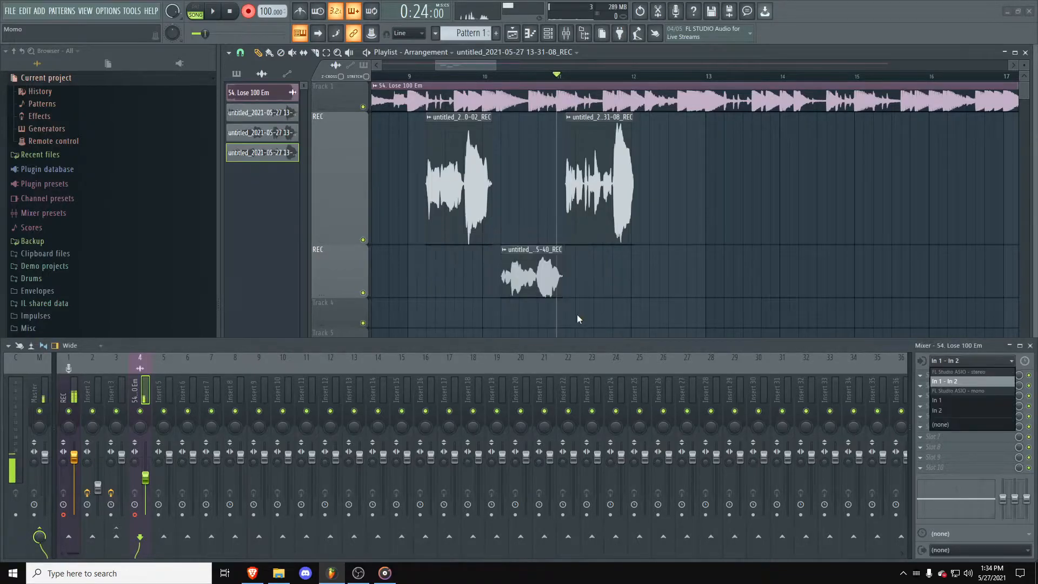
click(945, 426)
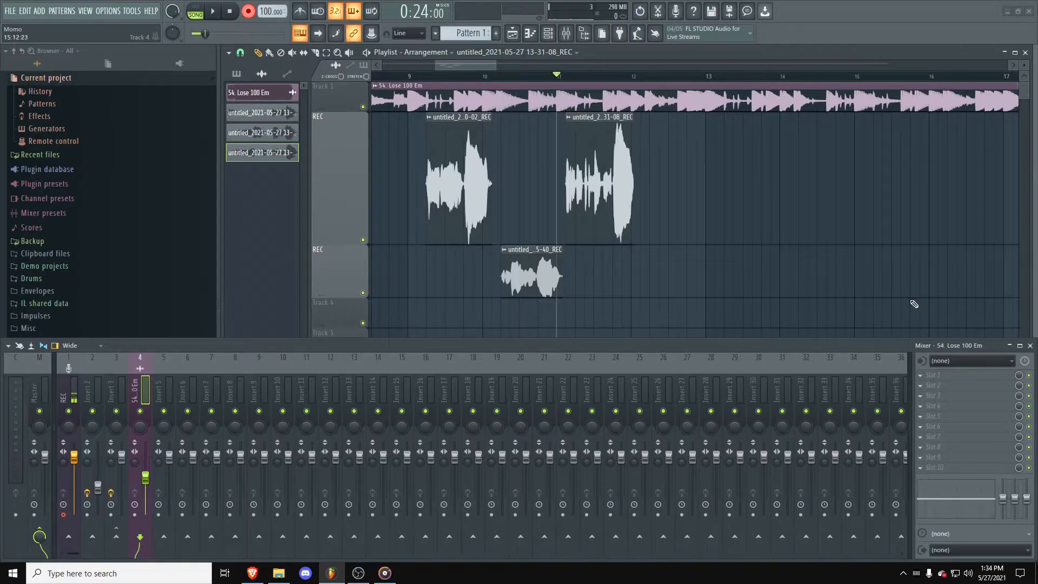
Step: Select the REC mixer track and record a fourth vocal take of about two bars from 11:01:00 as a playlist audio clip
click(64, 382)
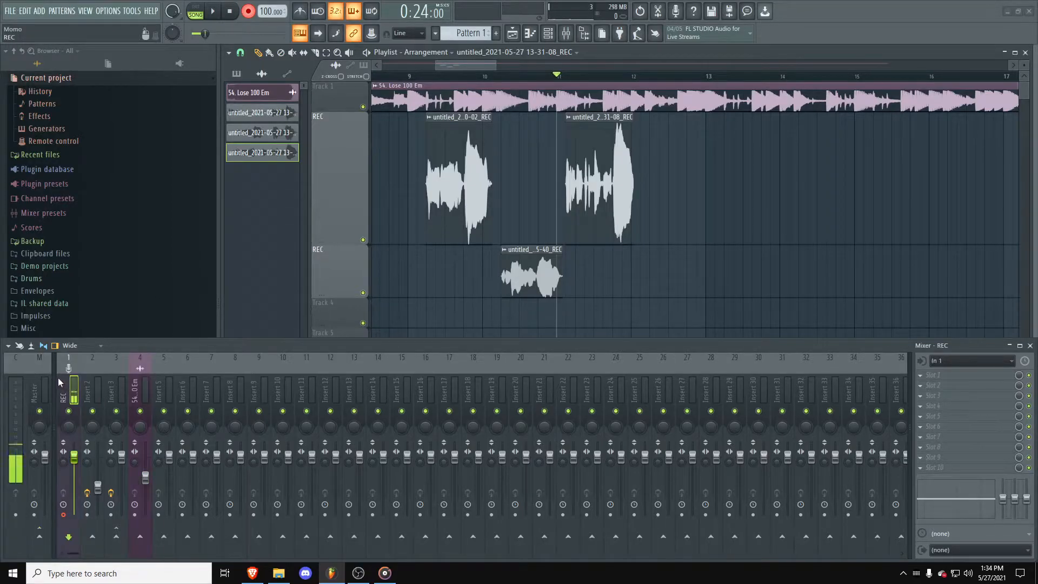
click(249, 12)
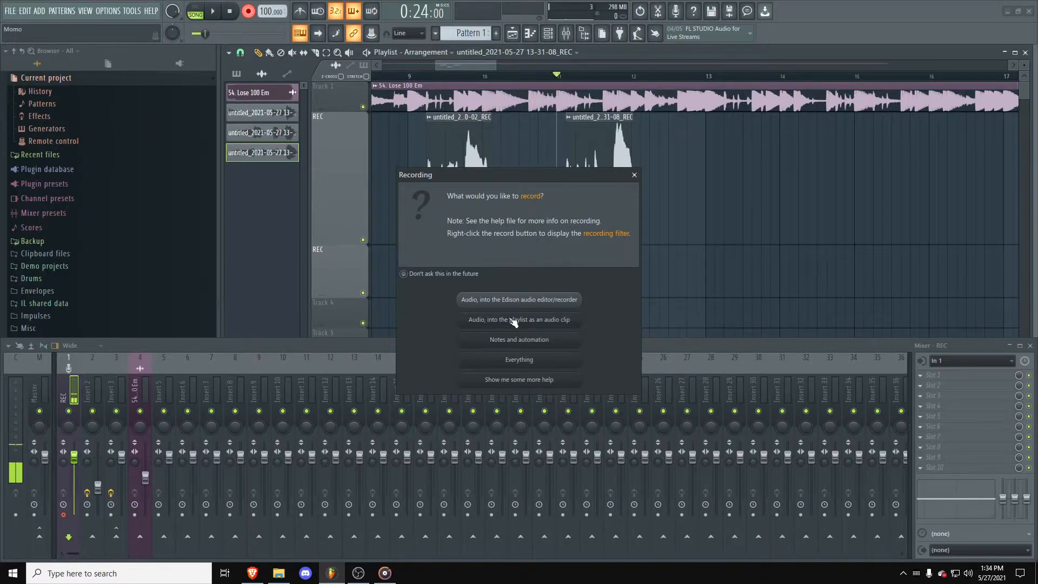
click(520, 319)
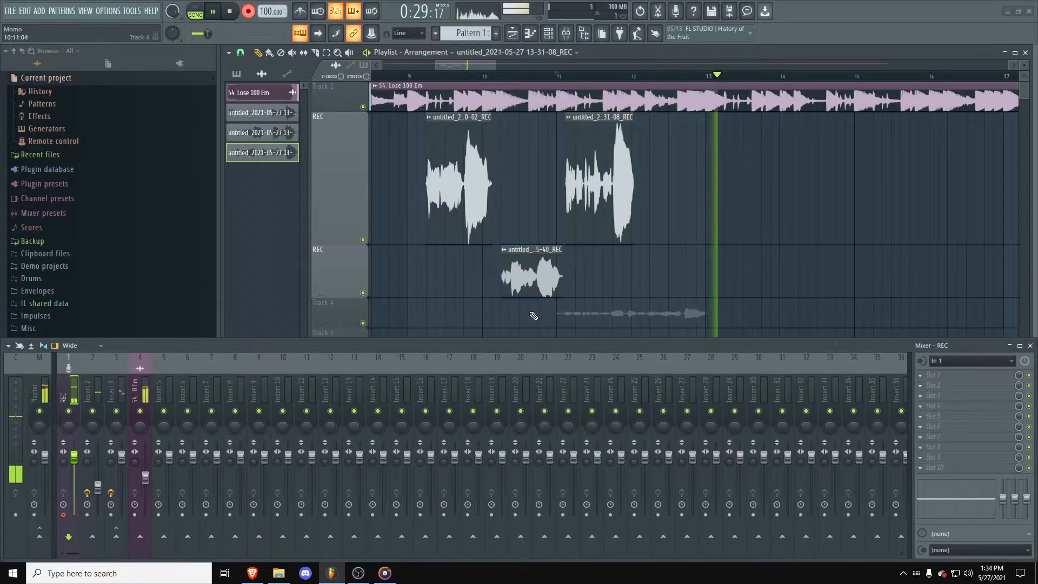
key(space)
Step: Normalize the fourth vocal take and route it to mixer track 2
click(485, 312)
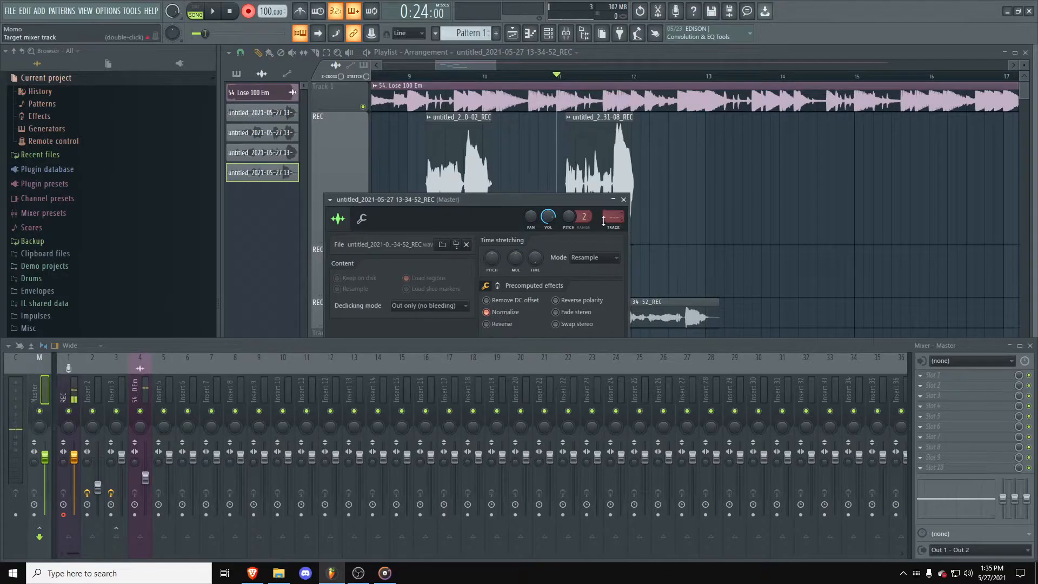
drag(614, 217, 623, 208)
click(623, 199)
Step: Nudge the fourth vocal take to start at 11:01:09 so it lines up with the beat
scroll(600, 297, up, 5)
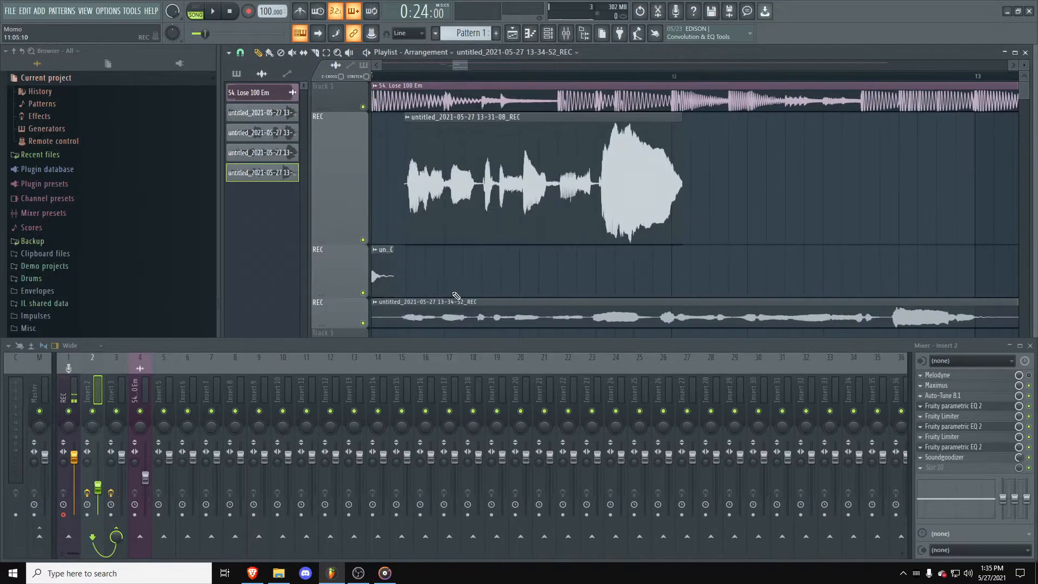
scroll(463, 297, up, 4)
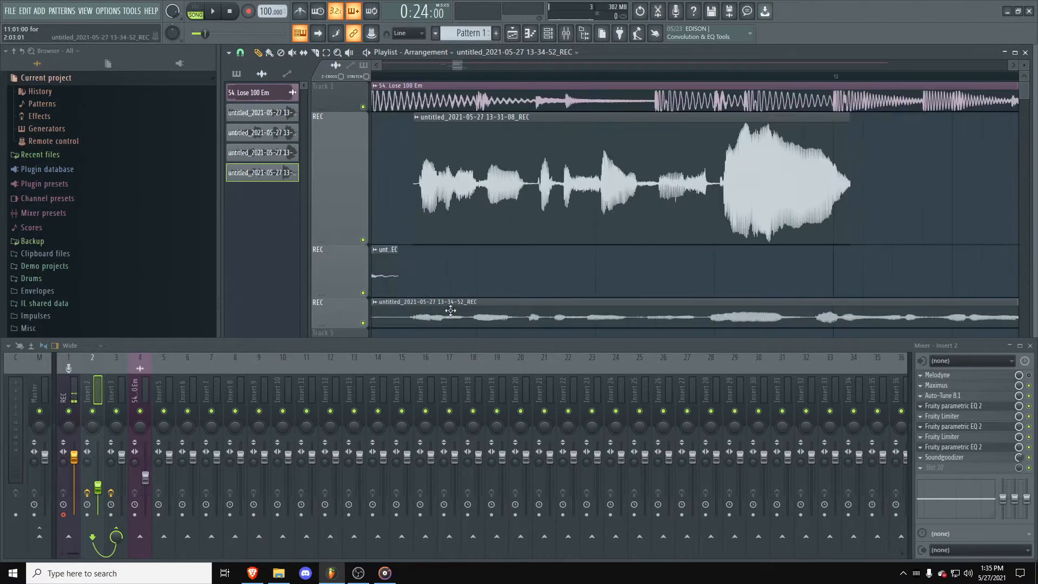
scroll(413, 318, up, 3)
scroll(814, 316, up, 3)
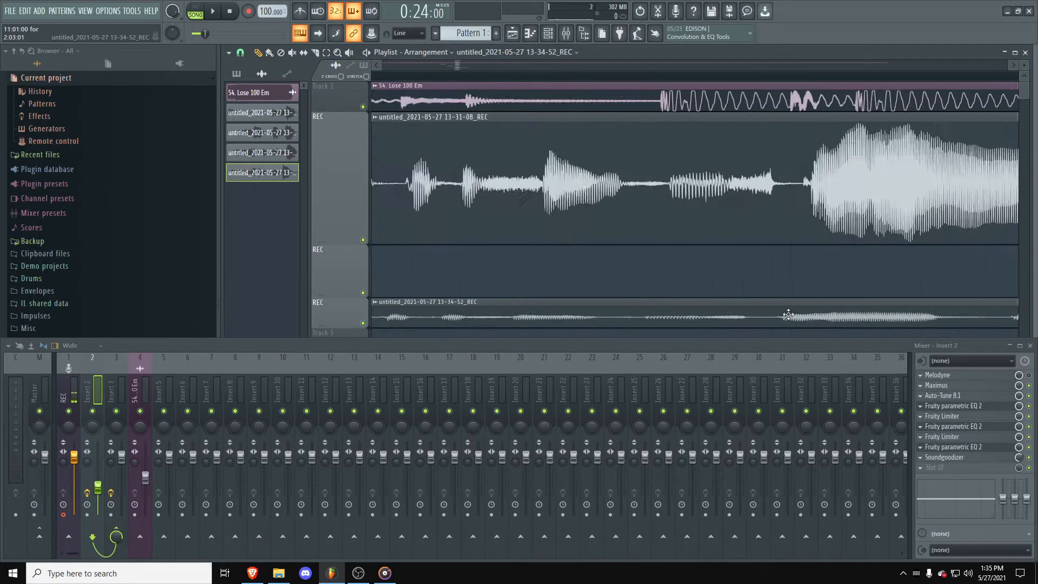
scroll(799, 319, down, 5)
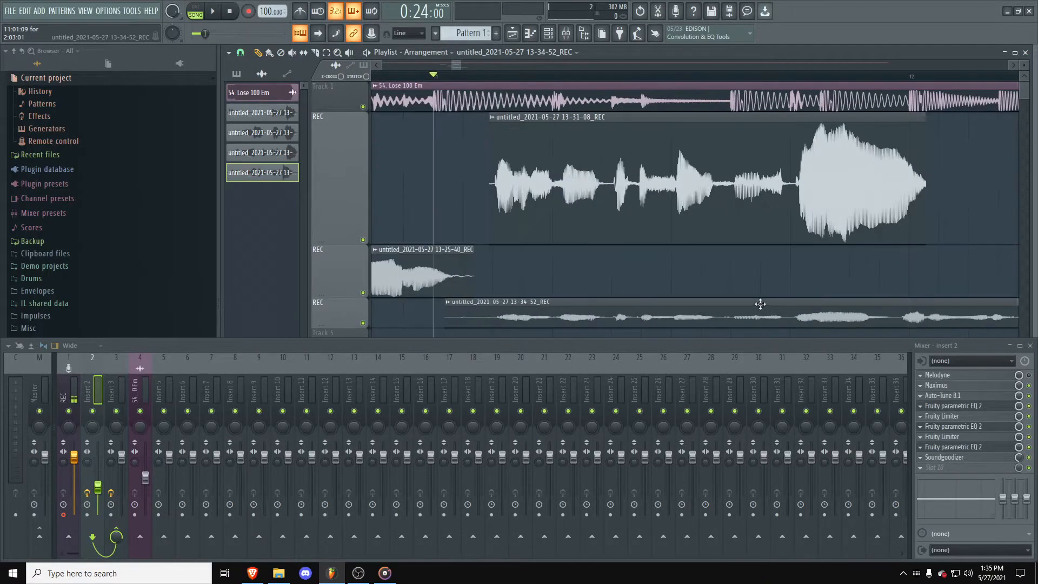
Step: Trim both ends of the fourth vocal take so it starts at 11:16:17 and lasts about 1:01:04
scroll(807, 329, down, 3)
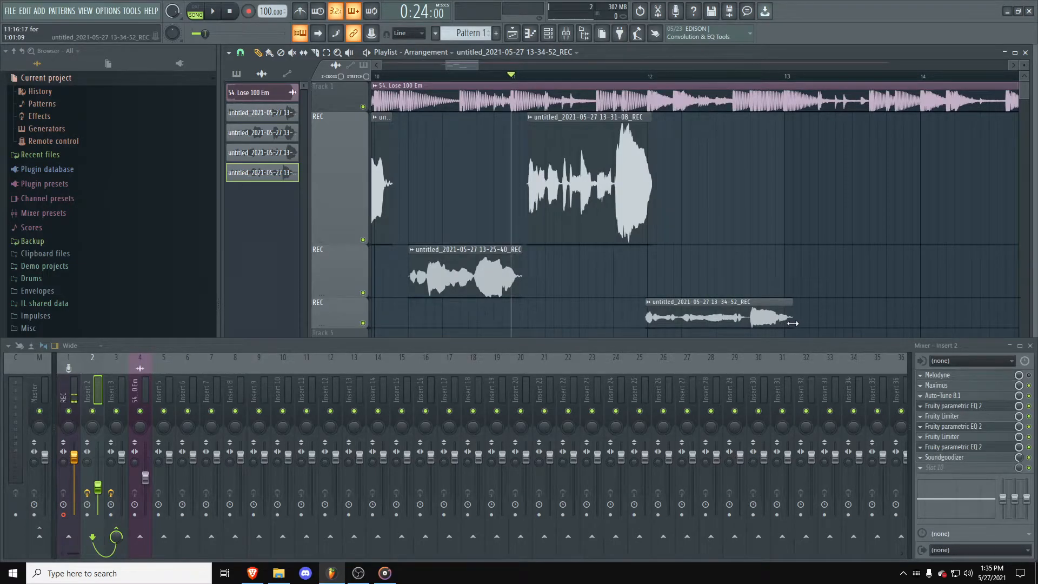
scroll(790, 322, down, 8)
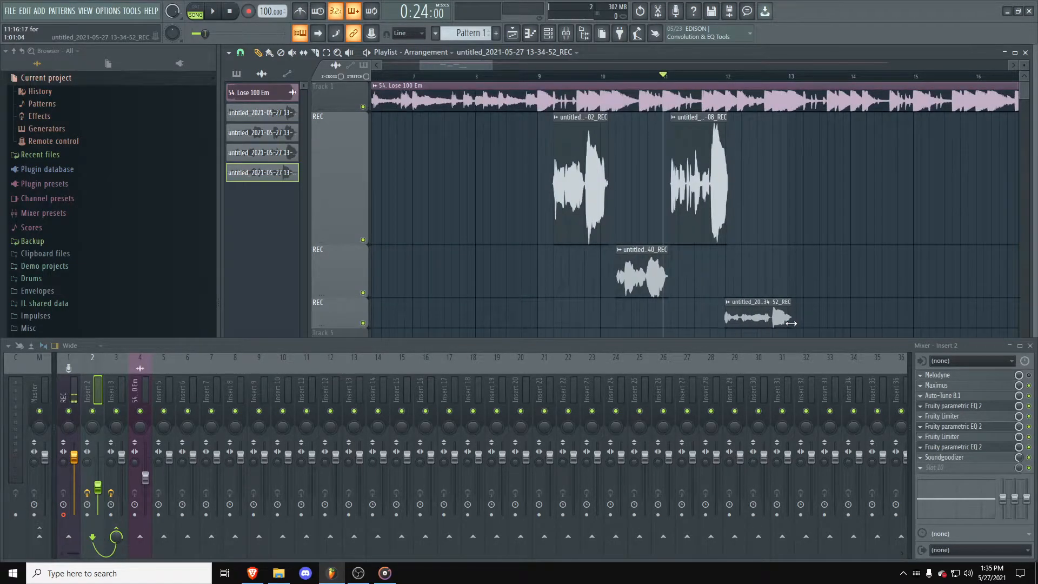
double_click(751, 322)
click(625, 201)
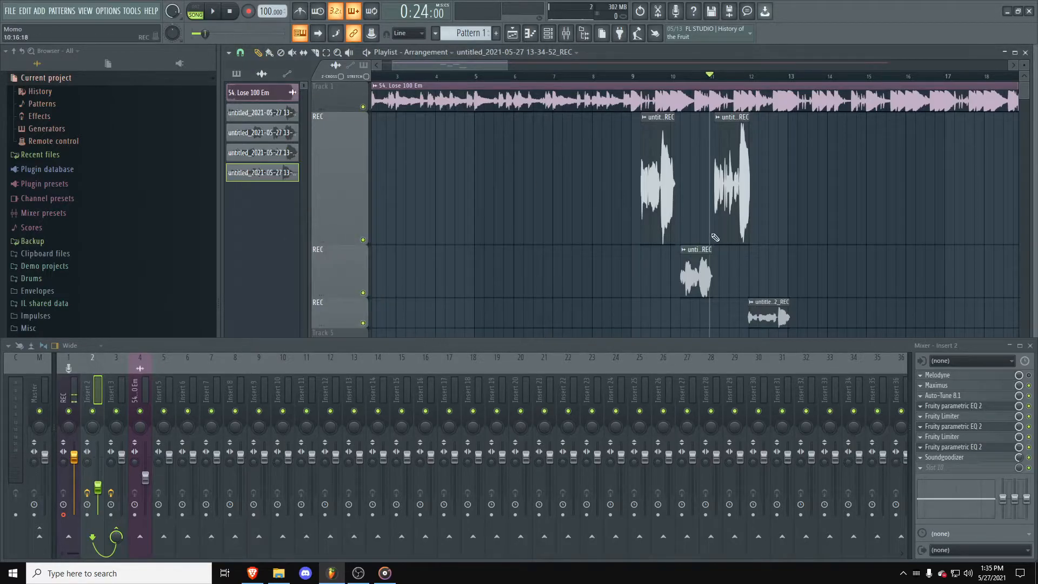
Step: Preview the arrangement from bar 11 through the fourth take and set the playback position to bar 9
key(space)
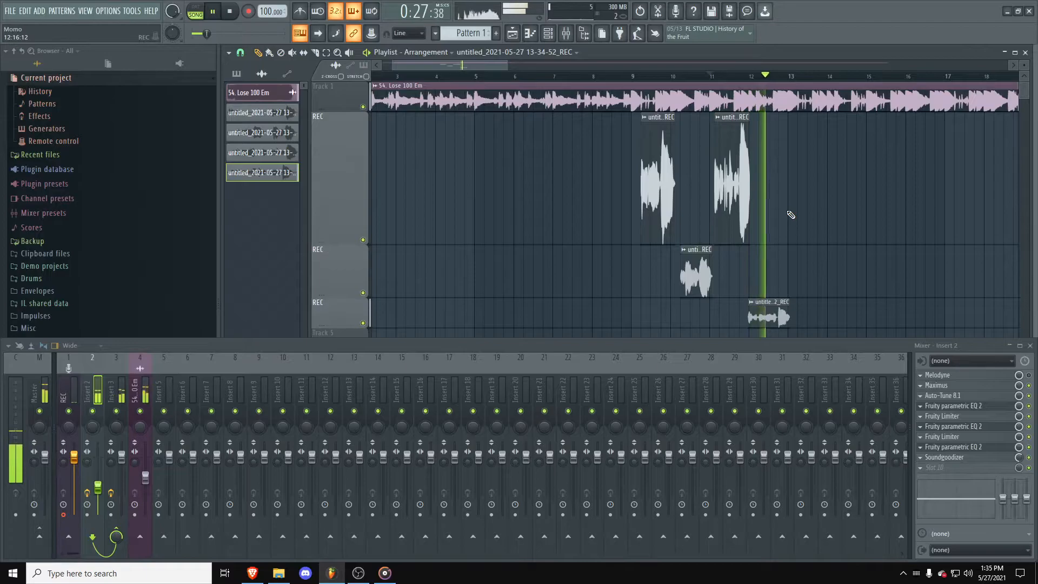
key(space)
click(634, 76)
Step: Close the mixer and move the second and fourth vocal takes up onto the first REC playlist track
click(1029, 345)
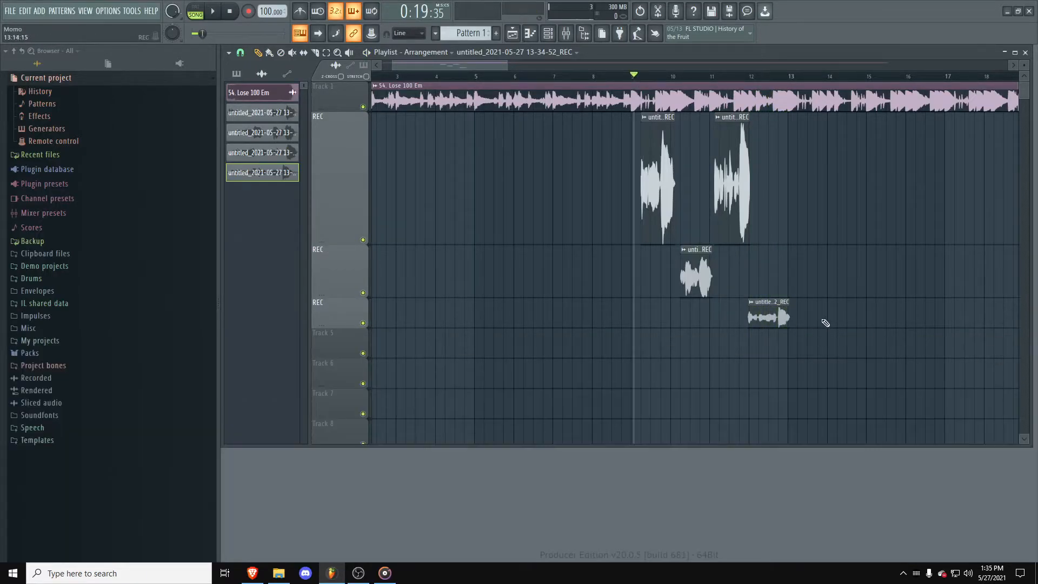
drag(796, 269, 627, 271)
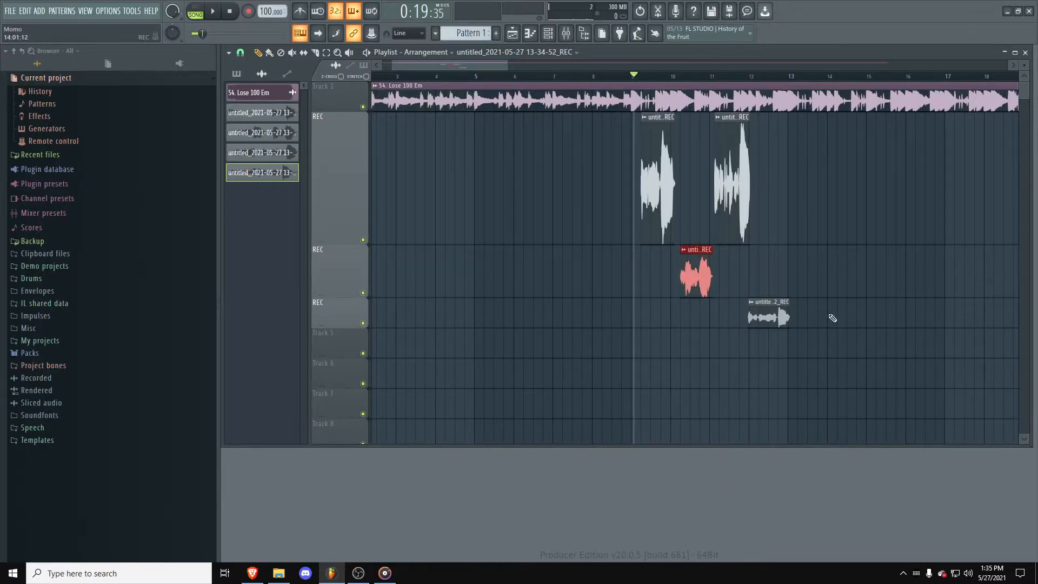
key(Up)
drag(845, 317, 720, 340)
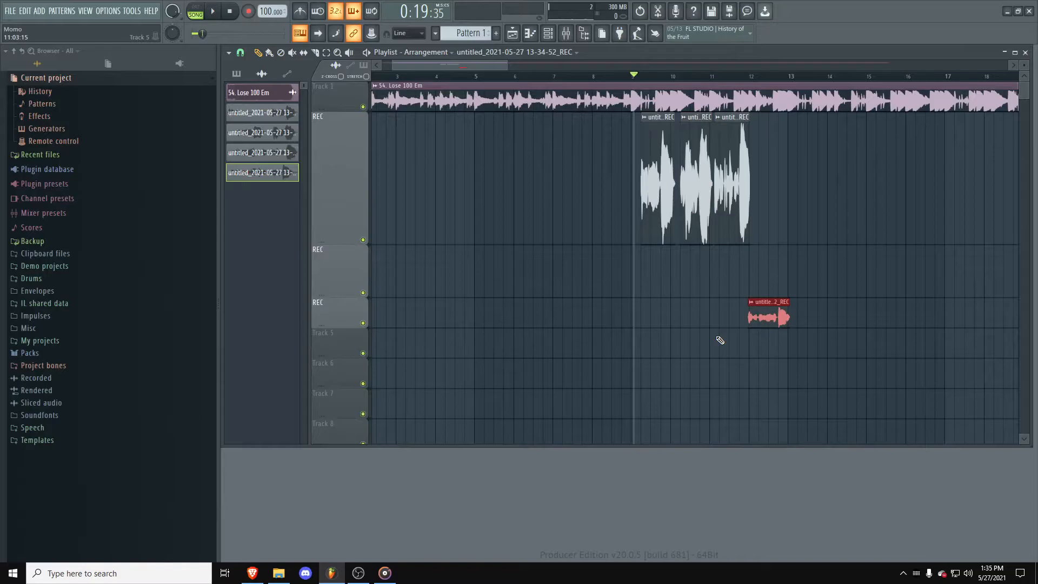
key(Up)
key(Up)
Step: Try duplicating the four vocal takes directly after the originals, and delete the copies
drag(836, 237, 467, 125)
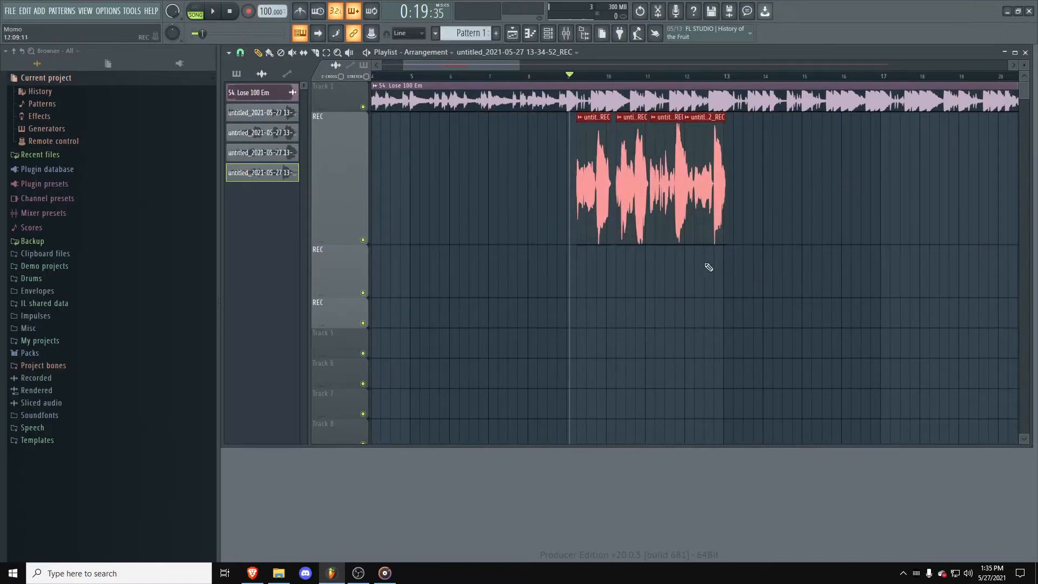
drag(733, 259, 1019, 281)
scroll(426, 273, down, 5)
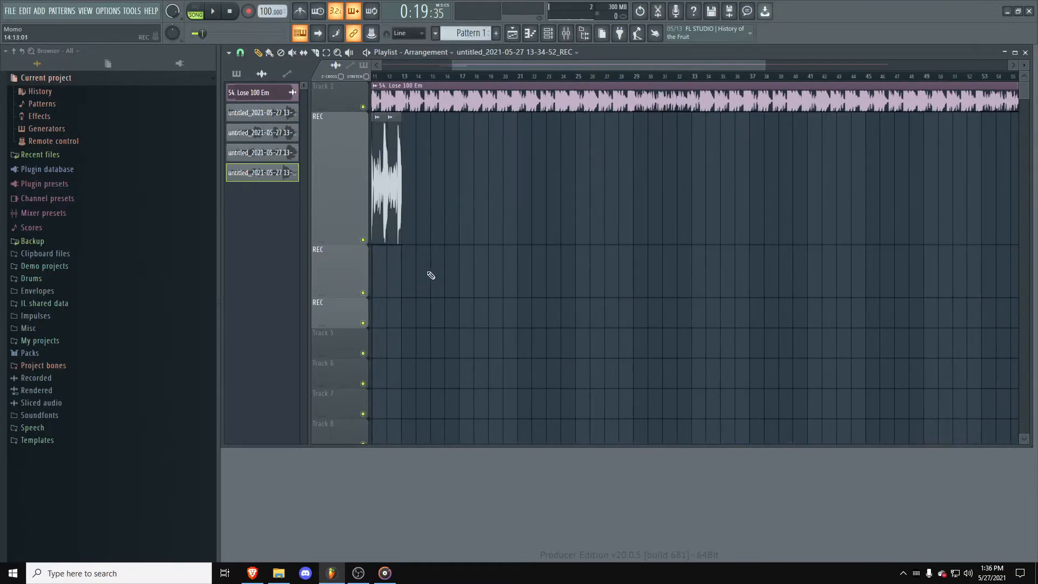
scroll(421, 275, up, 4)
key(ctrl+b)
drag(434, 164, 586, 174)
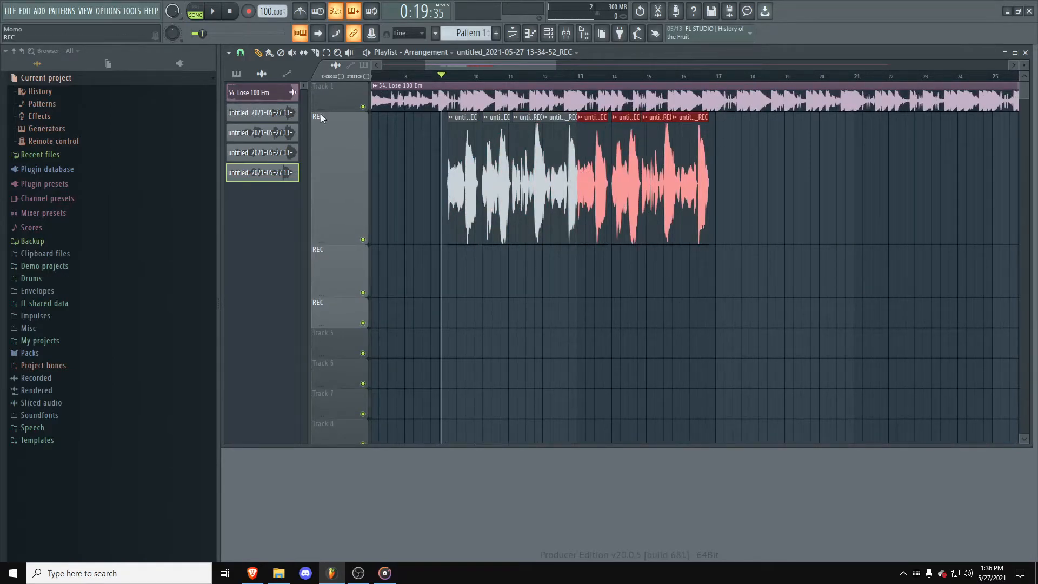
scroll(373, 110, up, 3)
scroll(535, 178, up, 3)
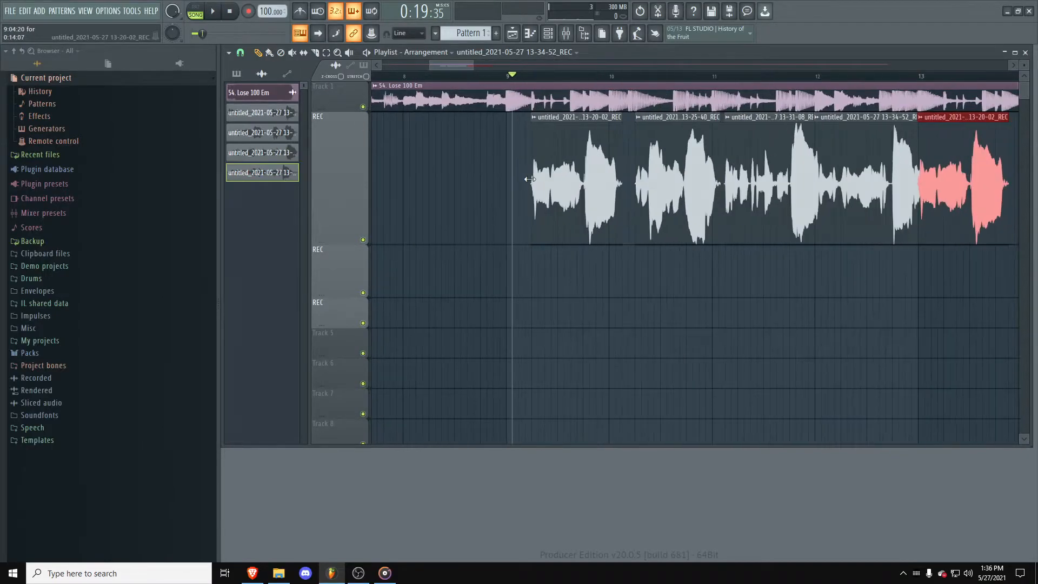
scroll(513, 134, down, 2)
scroll(436, 118, down, 2)
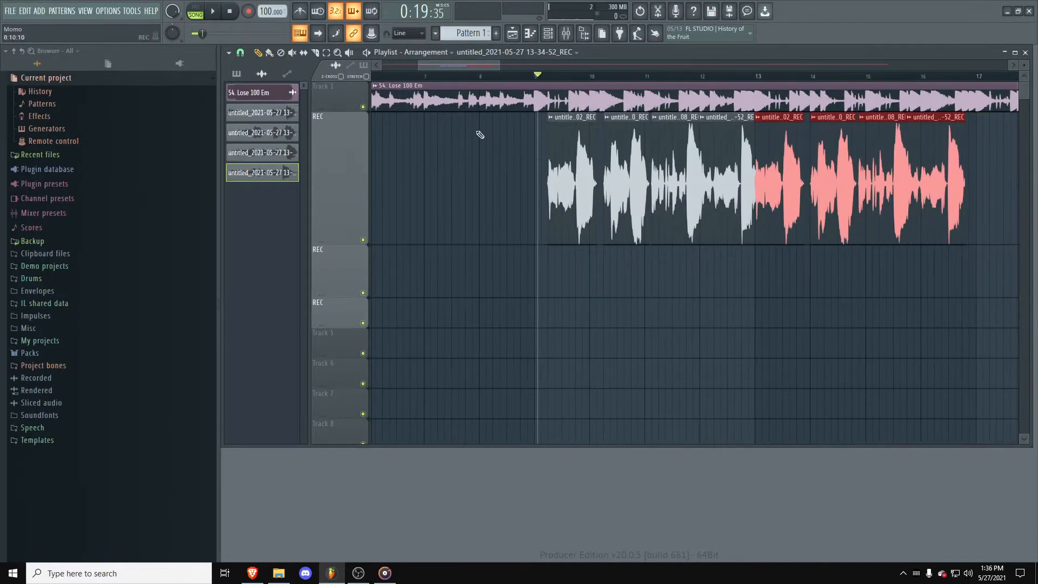
key(Delete)
Step: Set the playlist snap to Bar and copy the four vocal takes four bars later onto the second REC track
click(240, 53)
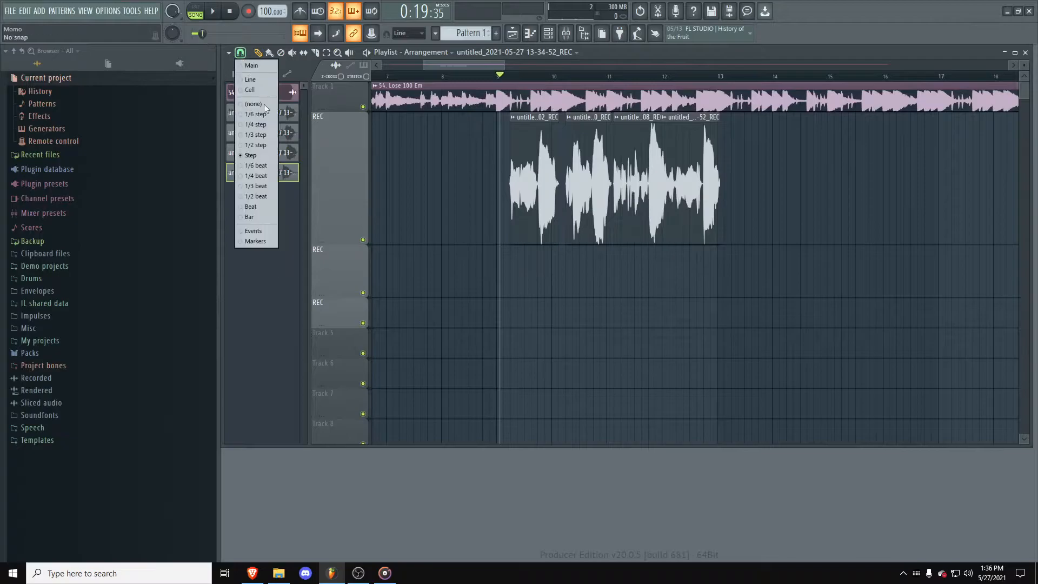
click(259, 219)
ctrl+drag(494, 233, 831, 216)
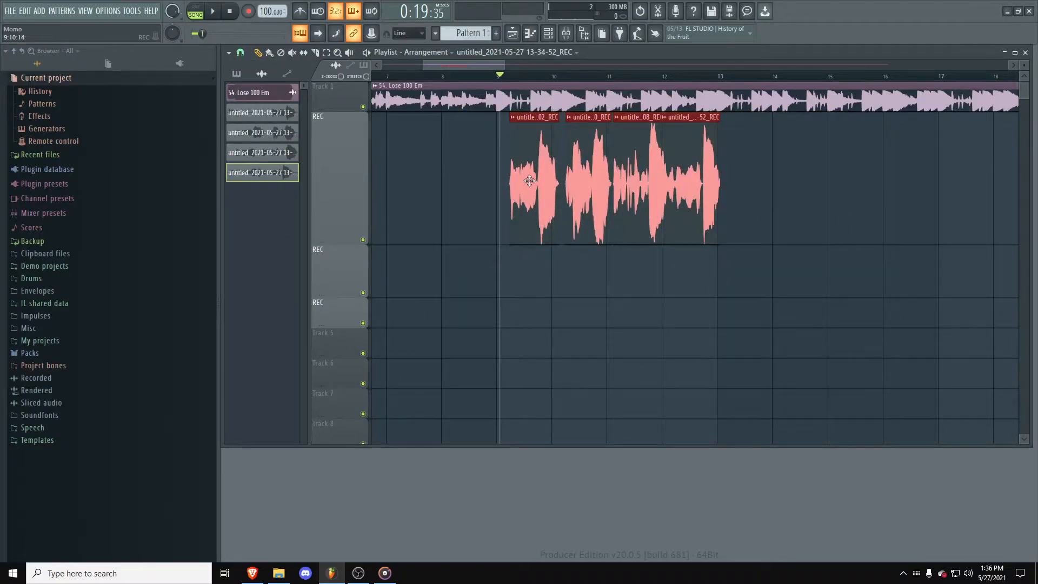
shift+drag(544, 182, 731, 272)
click(761, 214)
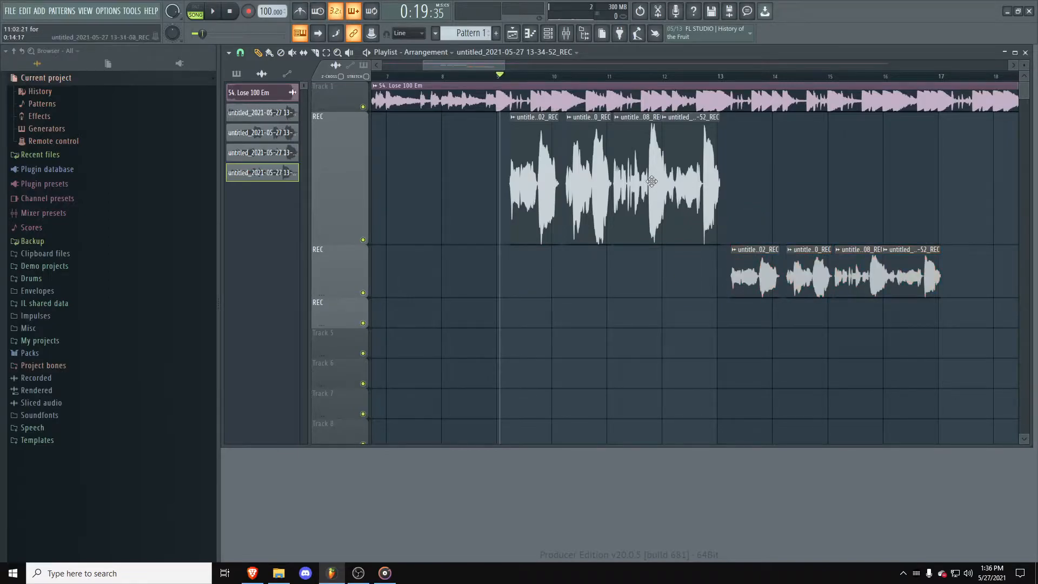
Step: Preview the arrangement from bar 9 and move the four copied takes up onto the first REC track
key(space)
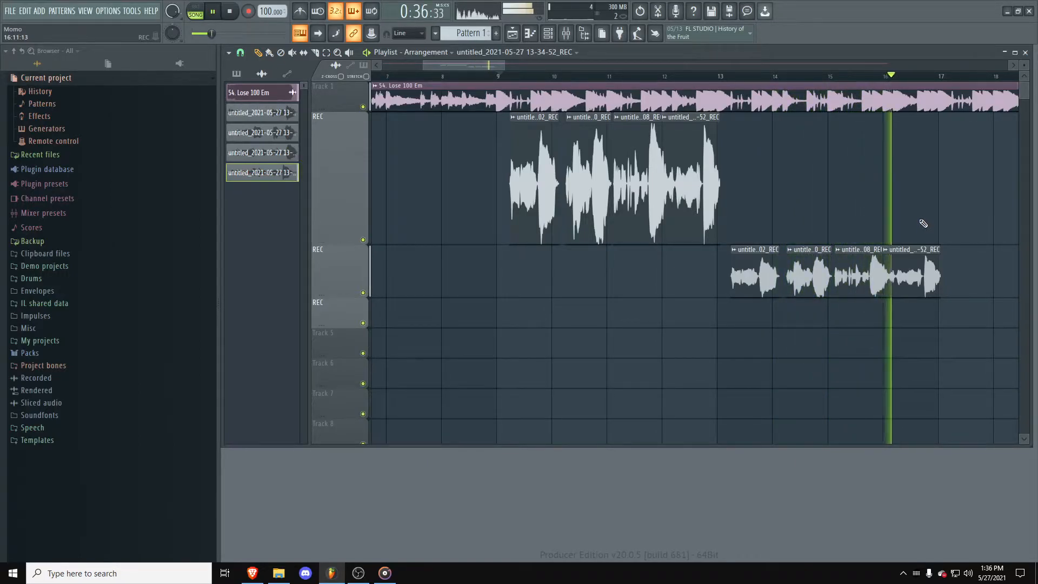
key(space)
ctrl+drag(957, 251, 565, 310)
key(shift+Up)
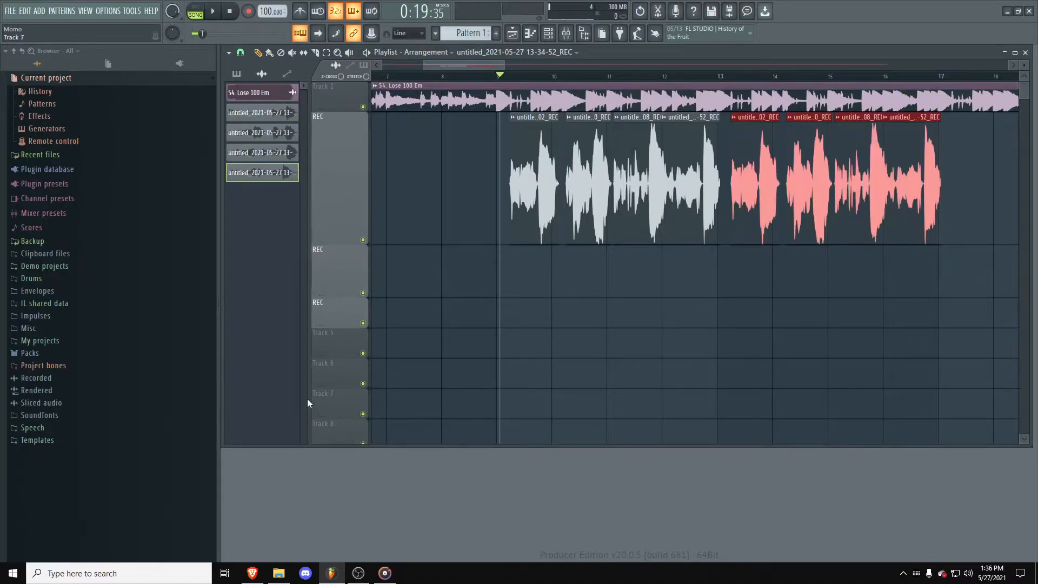
ctrl+click(459, 327)
Step: Show the mixer, enable Melodyne on Insert 2, and open its editor
ctrl+scroll(512, 293, down, 3)
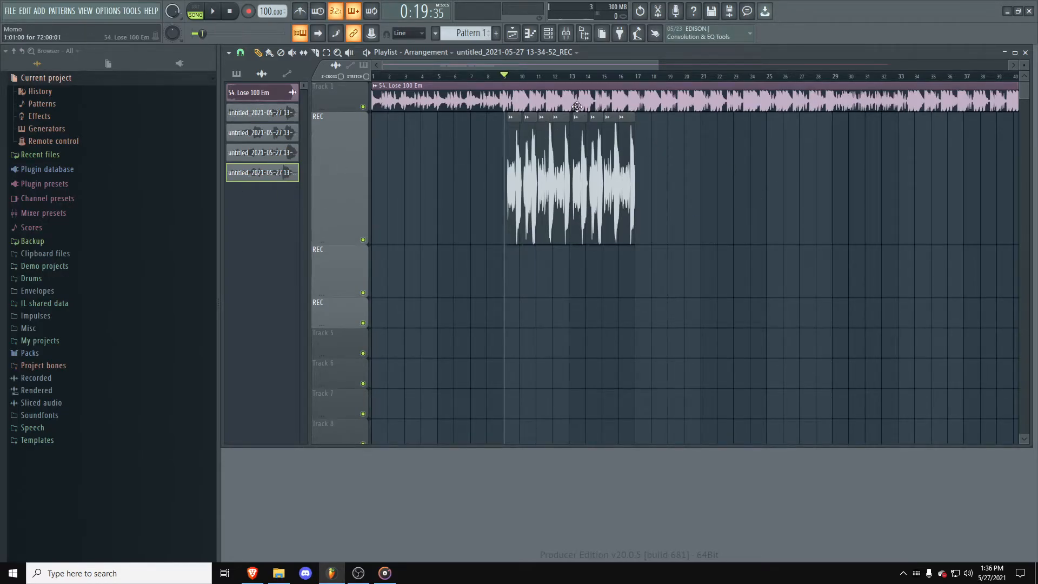
click(566, 33)
ctrl+scroll(785, 199, up, 4)
ctrl+scroll(786, 199, down, 2)
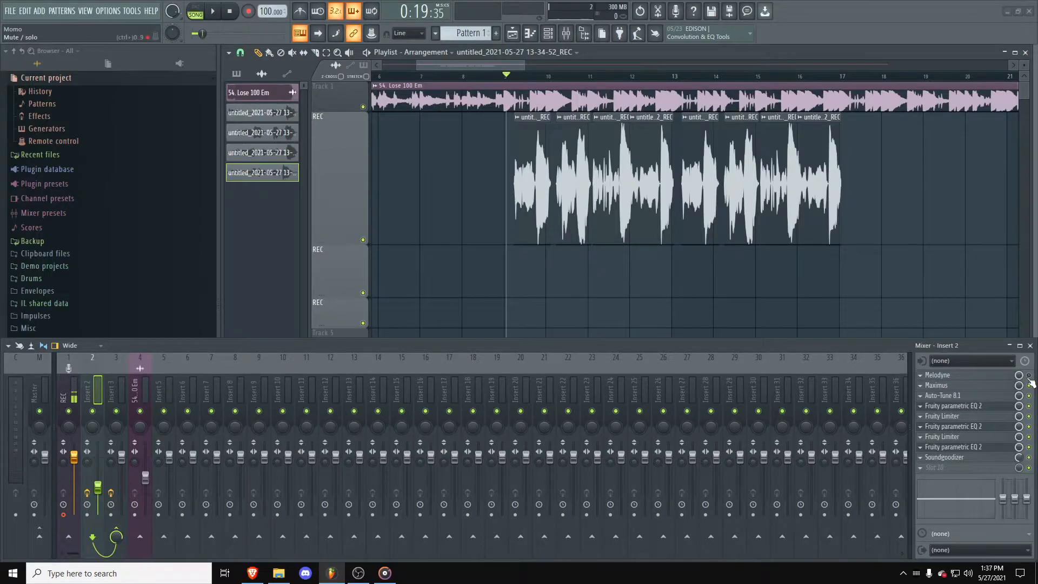
click(993, 375)
drag(475, 76, 555, 75)
double_click(911, 372)
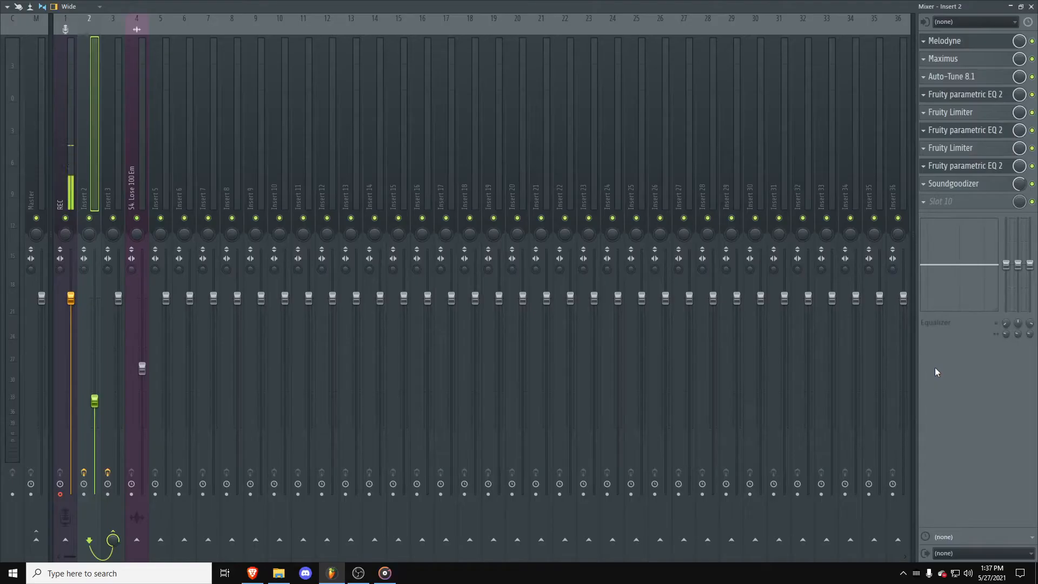
double_click(913, 7)
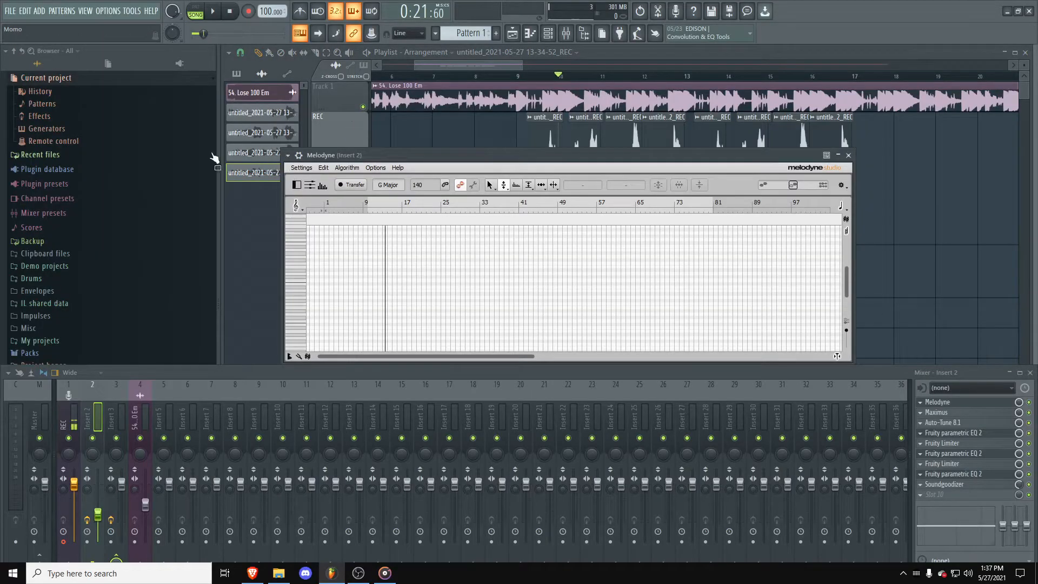
Step: Minimize the mixer while keeping the Melodyne editor open, and set the playback position to bar 9
click(288, 155)
click(304, 381)
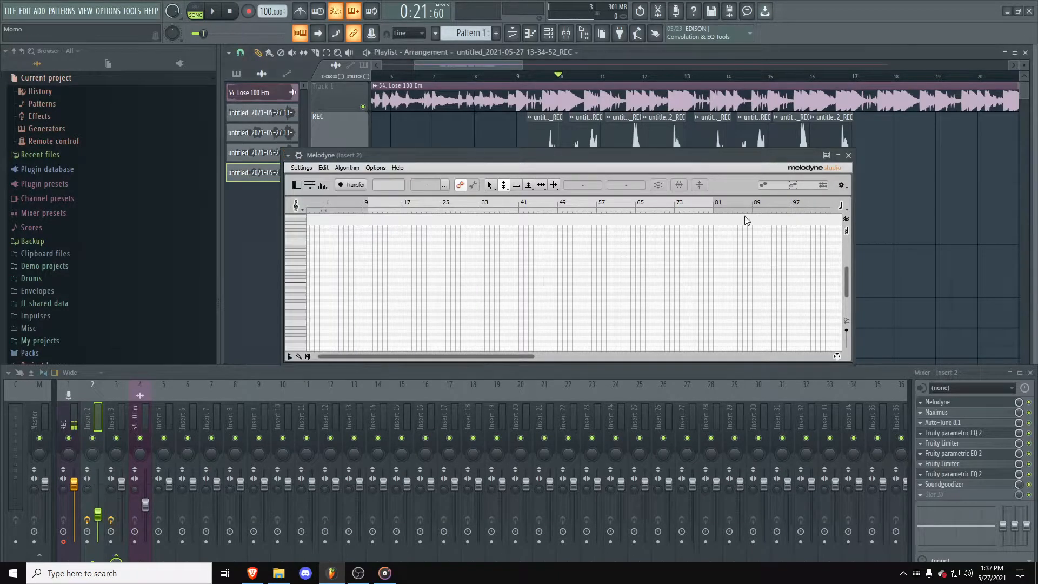
click(1008, 372)
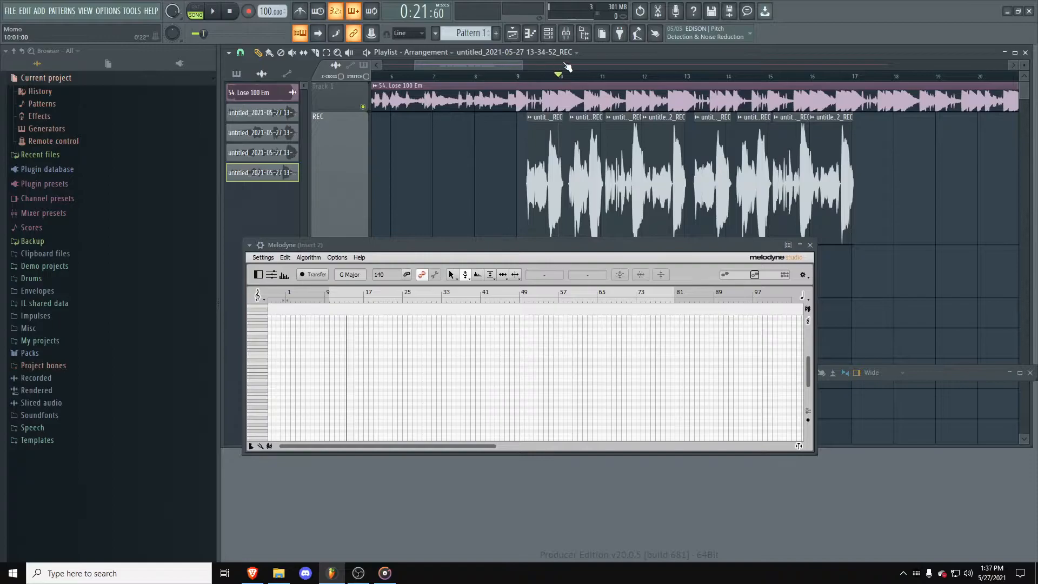
click(512, 76)
drag(518, 74, 547, 81)
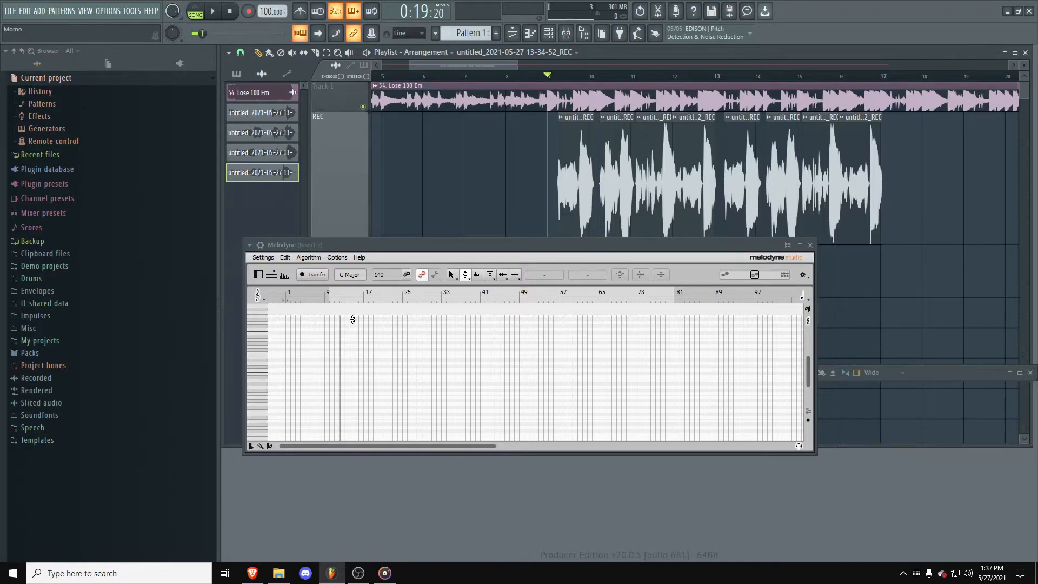
Step: Check the key in Insert 2's Auto-Tune 8.1 and set Melodyne's key to E Minor
click(1008, 373)
click(955, 422)
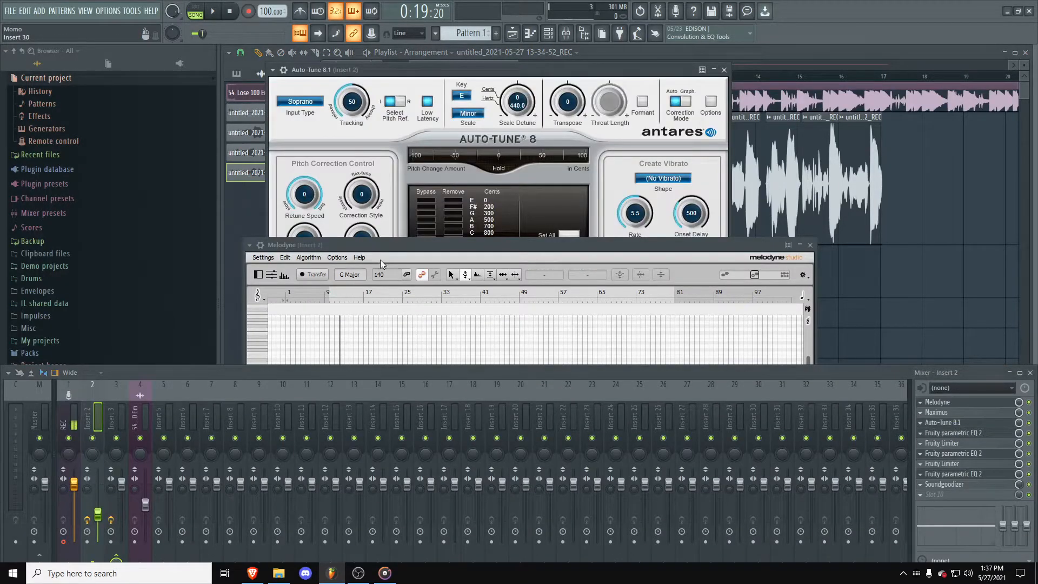
click(723, 70)
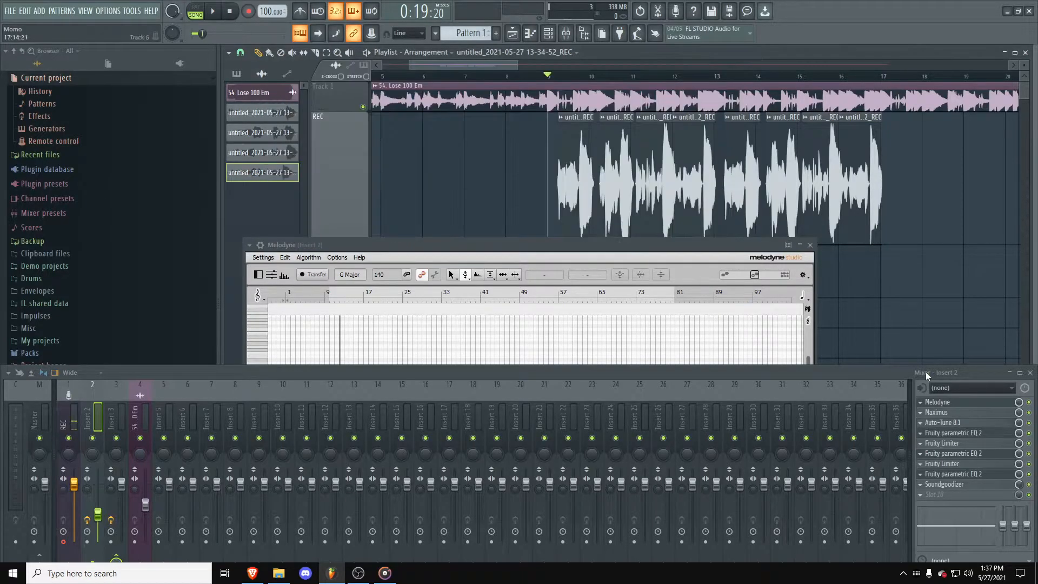
click(1019, 373)
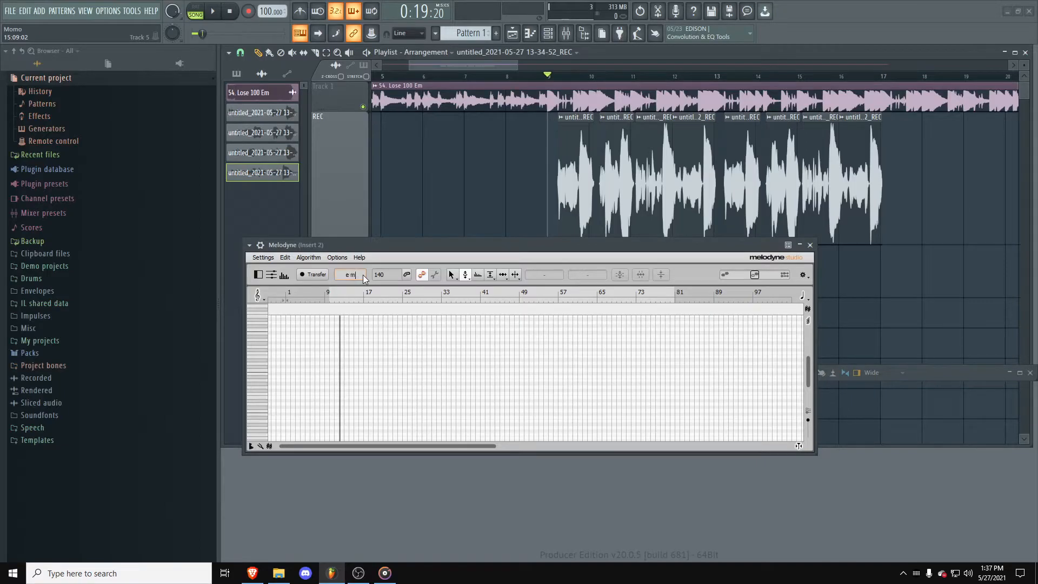
key(Return)
Step: Transfer the vocals from bar 9 to about bar 17 into Melodyne during playback, and bring the detected notes into view
click(313, 274)
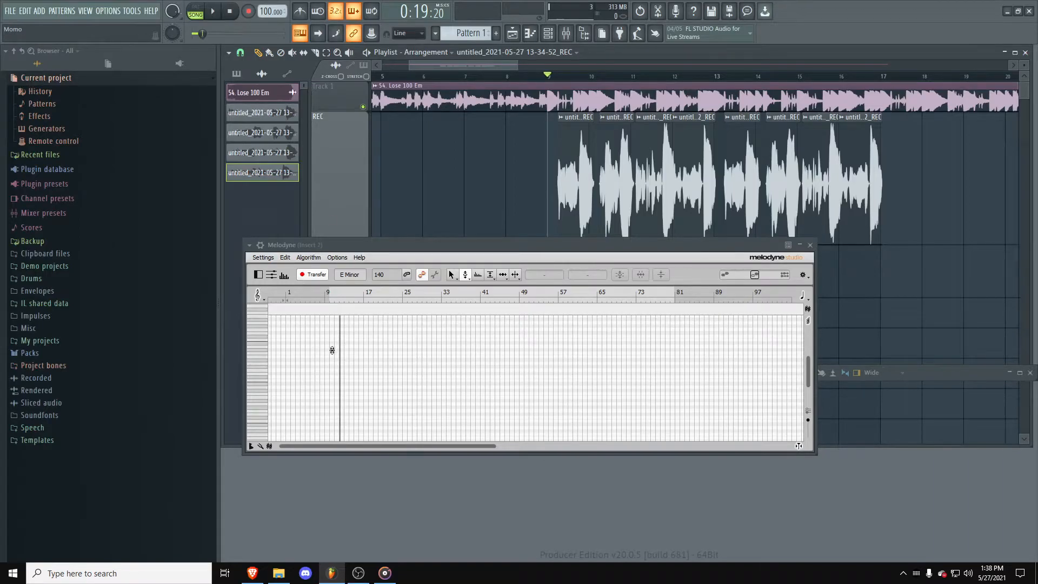
key(space)
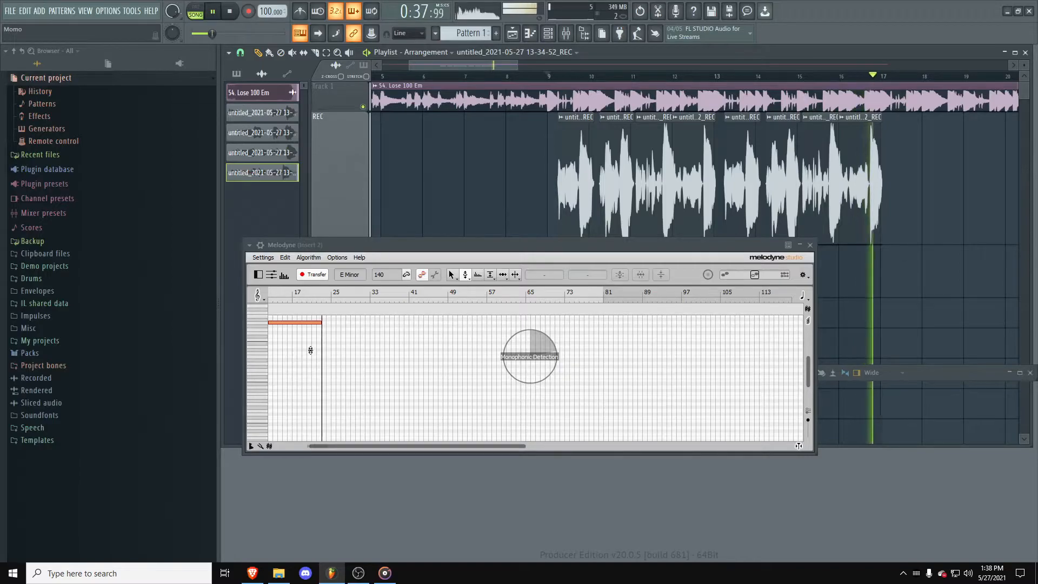
key(space)
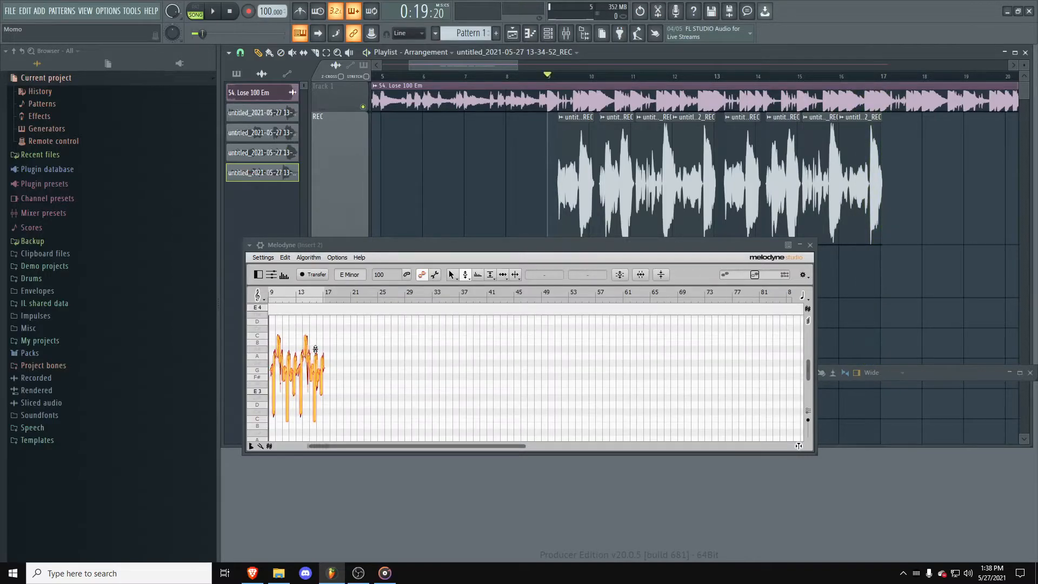
scroll(299, 351, up, 1)
drag(409, 447, 378, 446)
scroll(343, 402, down, 2)
scroll(365, 362, up, 1)
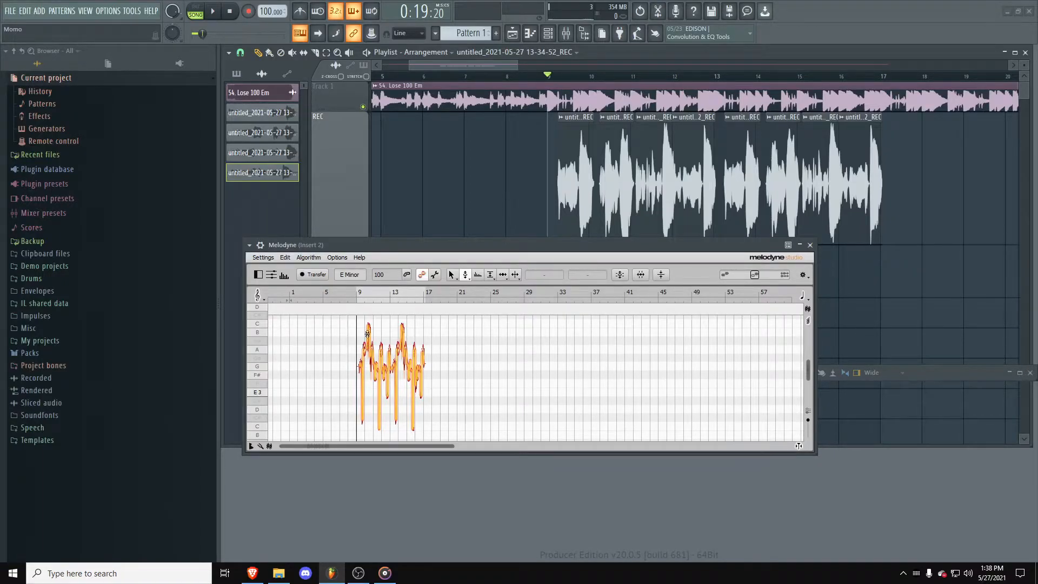
click(317, 258)
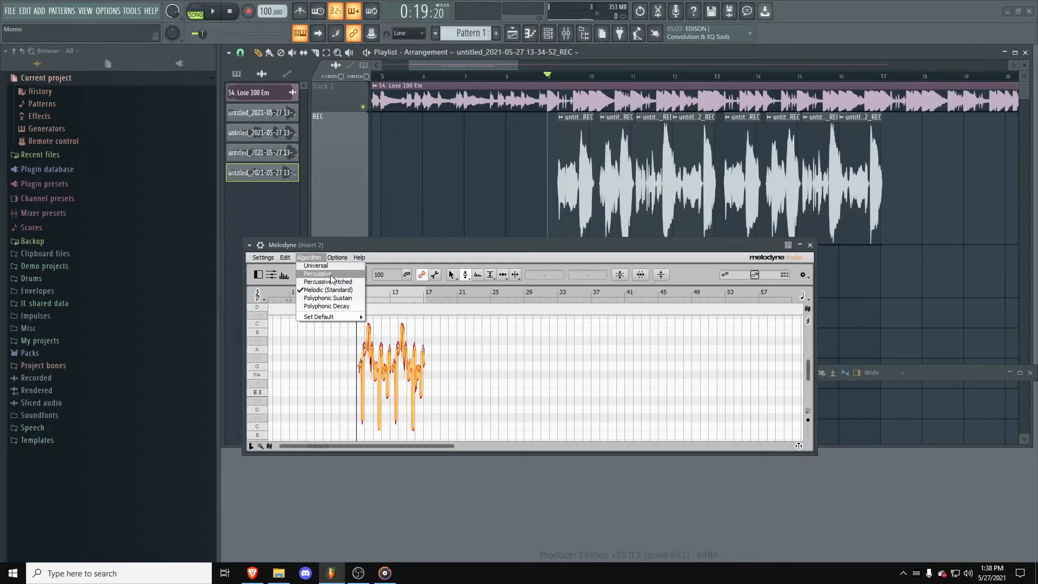
click(319, 257)
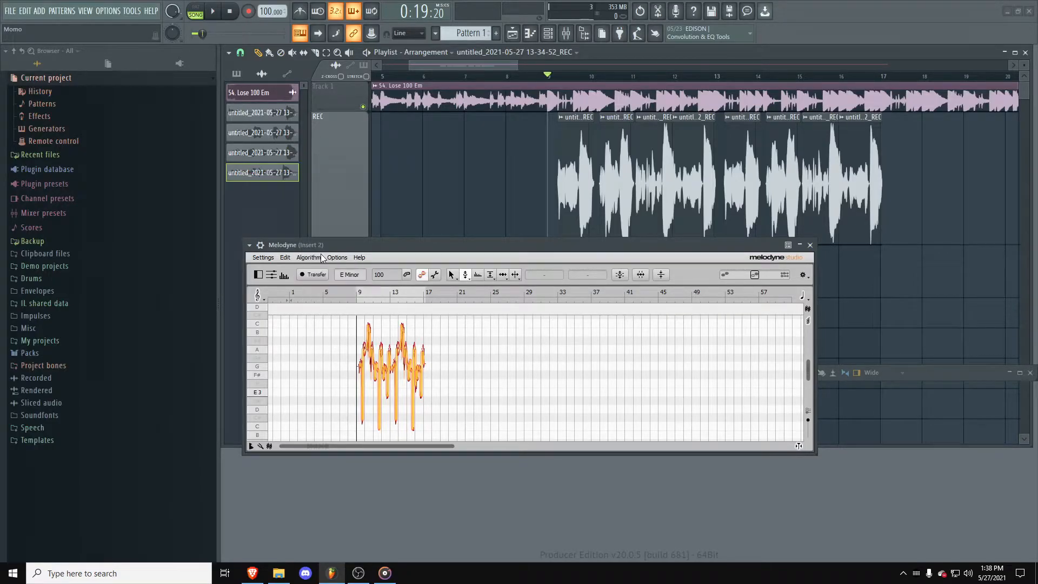
scroll(441, 381, up, 2)
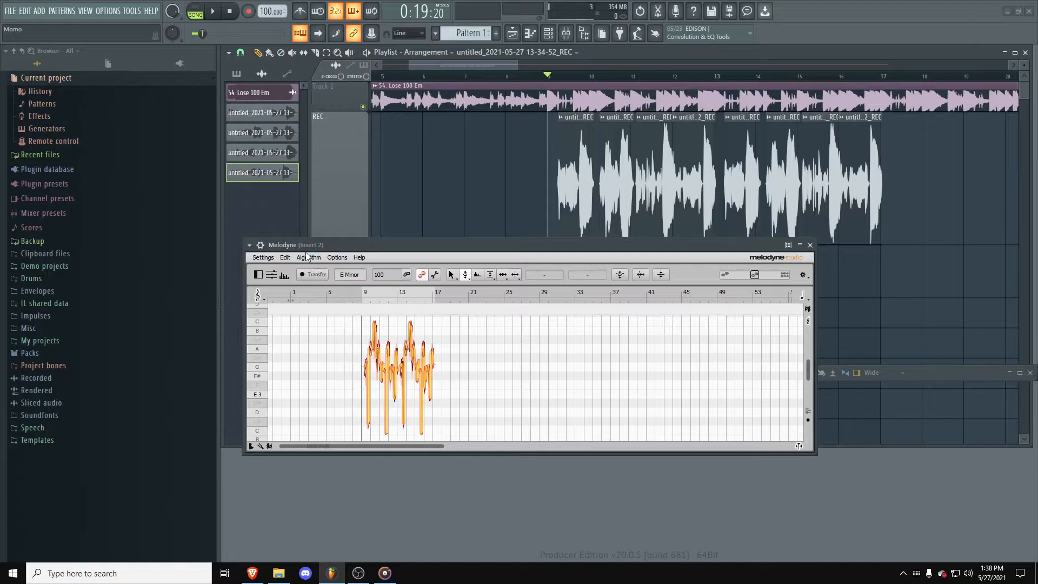
scroll(523, 391, up, 3)
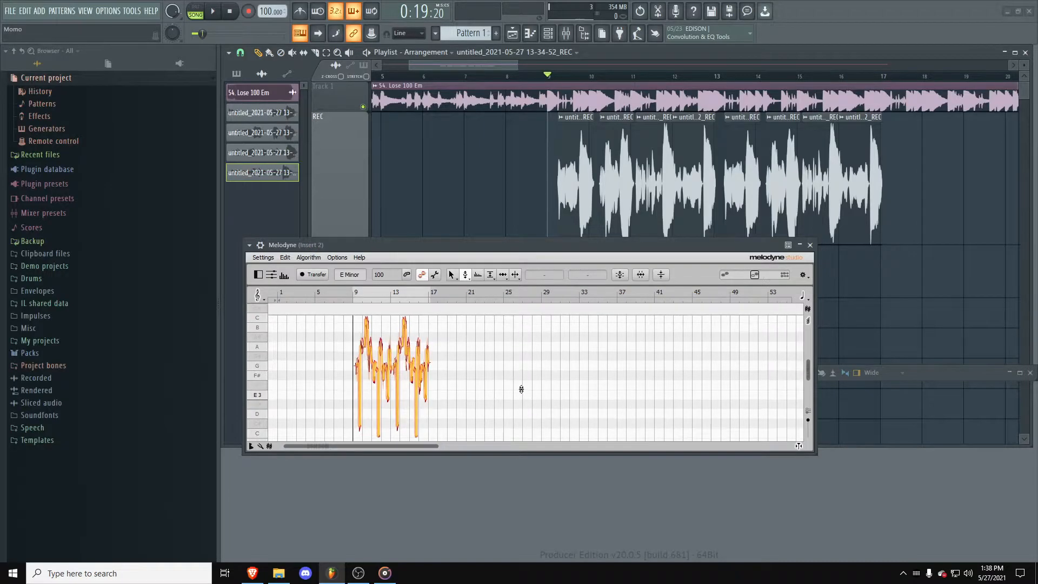
scroll(446, 382, down, 2)
scroll(363, 361, down, 1)
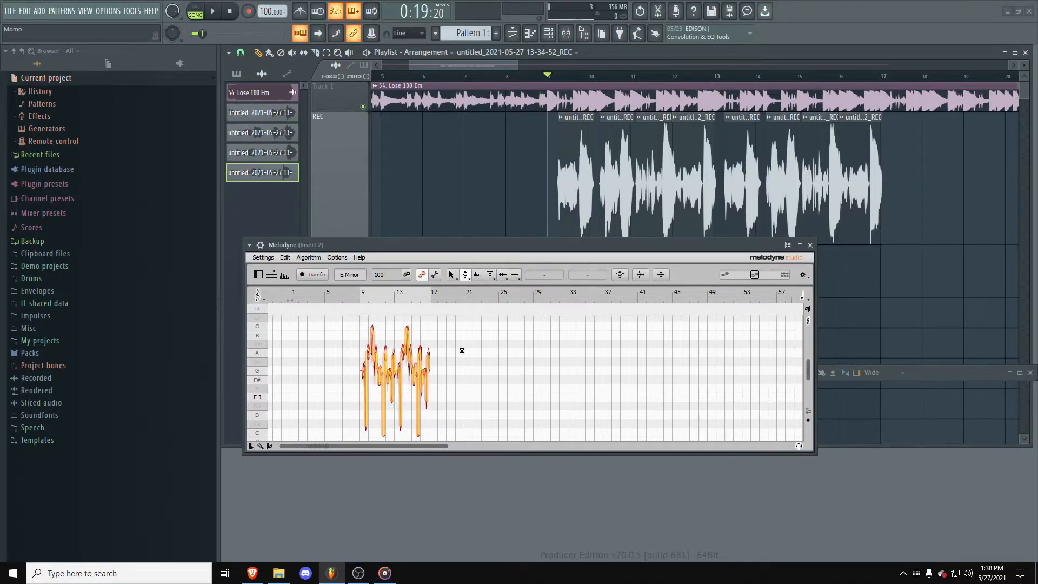
Step: Select all detected vocal notes in Melodyne and snap their pitch centers to the scale with the Pitch Tool
click(284, 258)
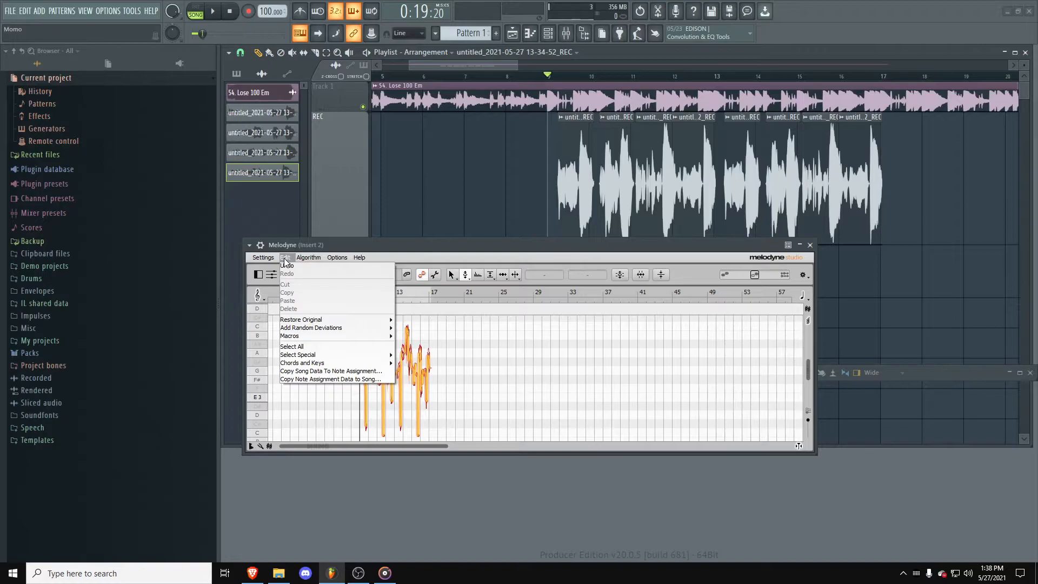
click(319, 345)
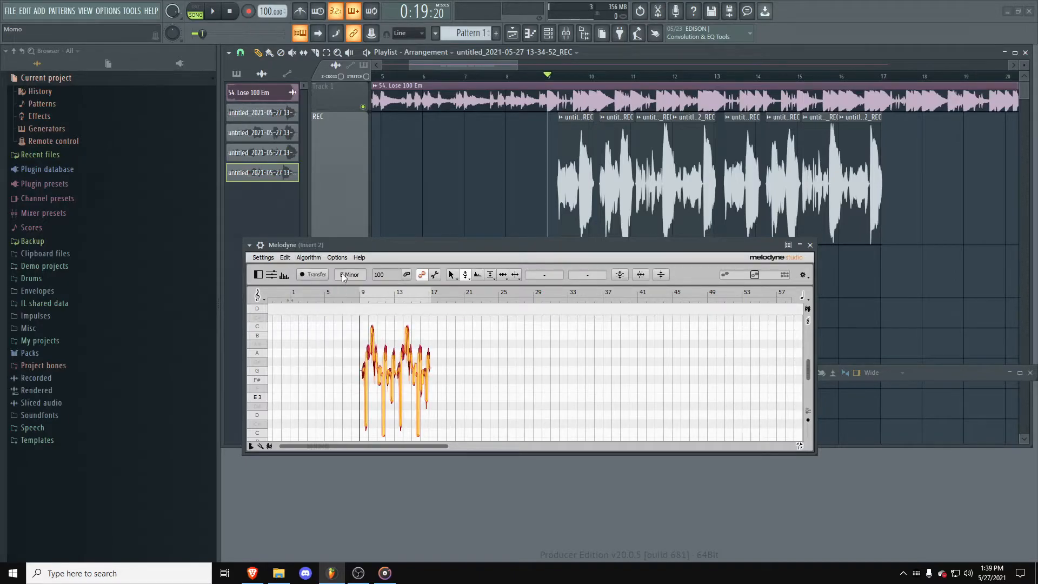
scroll(498, 364, up, 3)
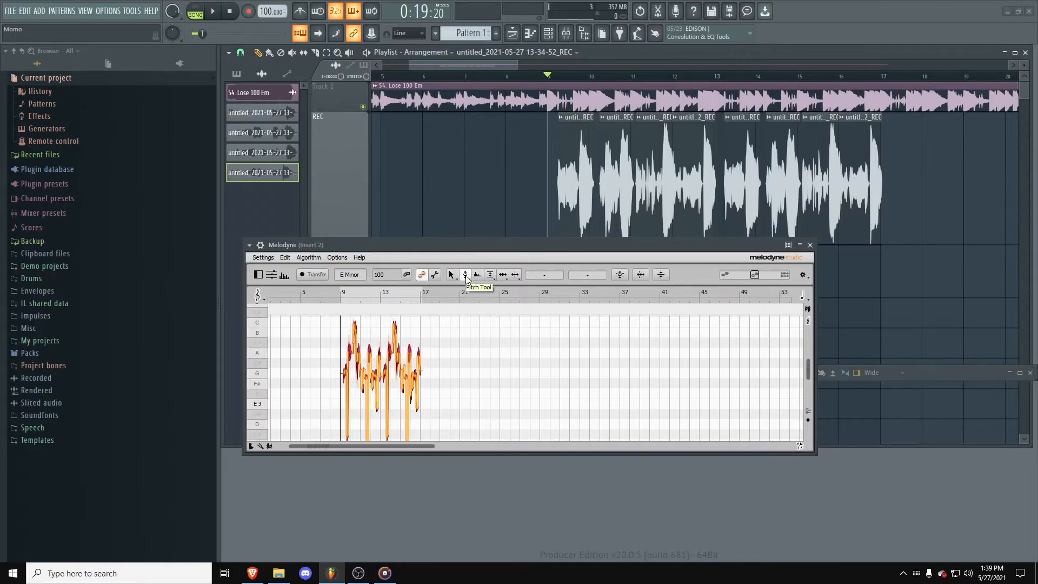
scroll(324, 381, down, 3)
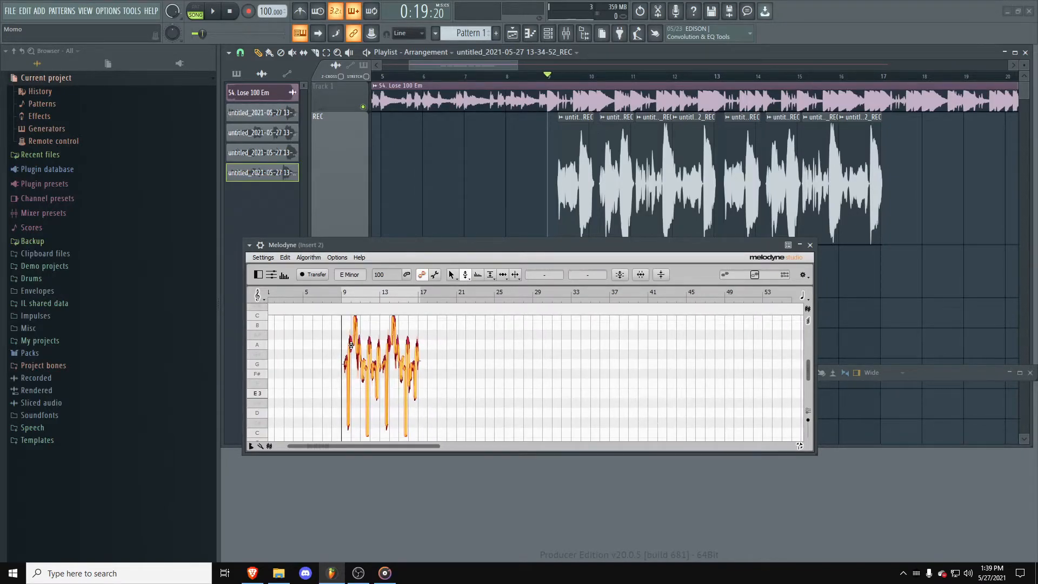
scroll(351, 345, up, 1)
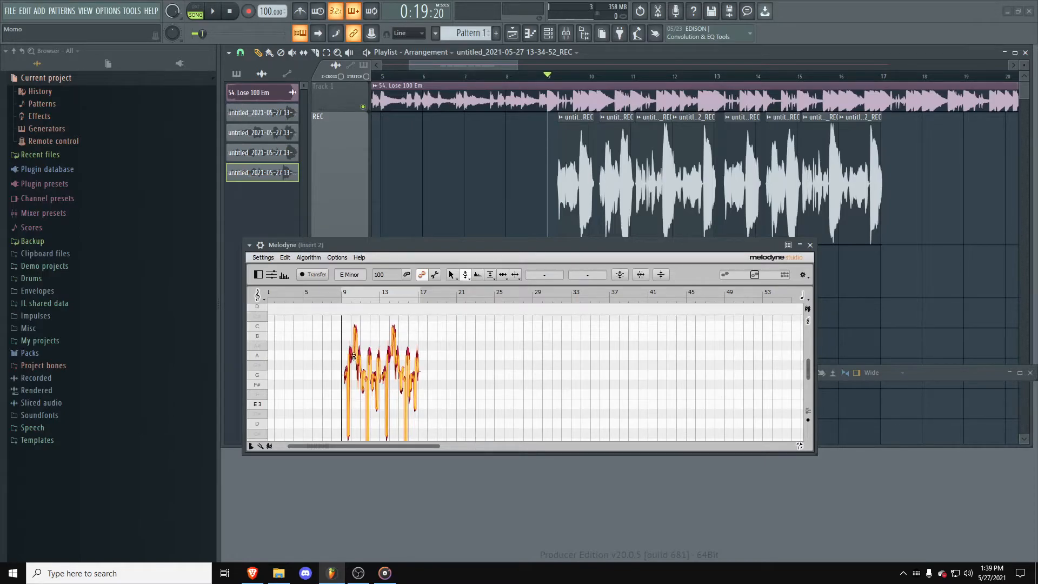
scroll(322, 365, up, 5)
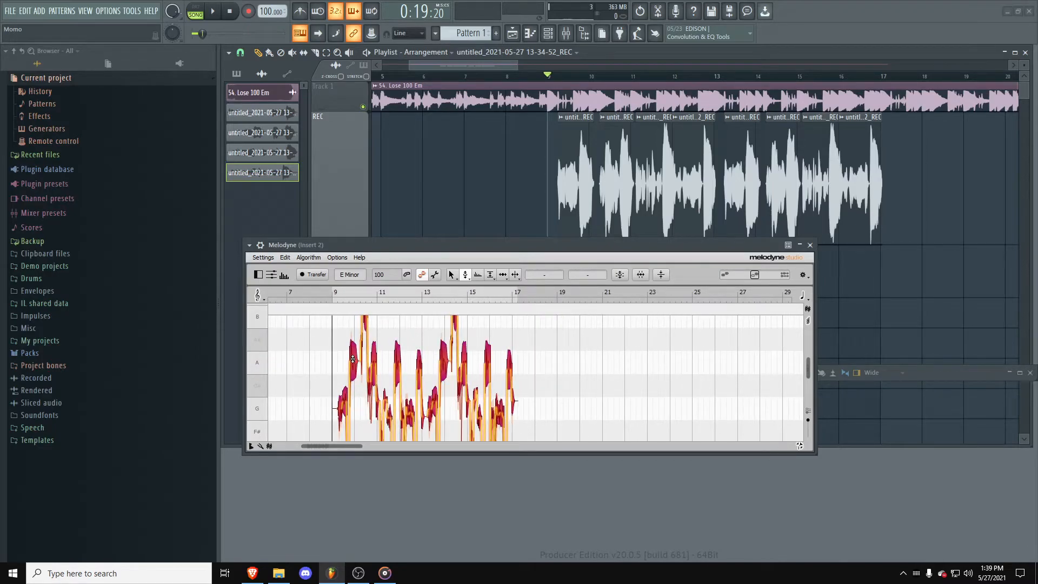
scroll(594, 351, down, 5)
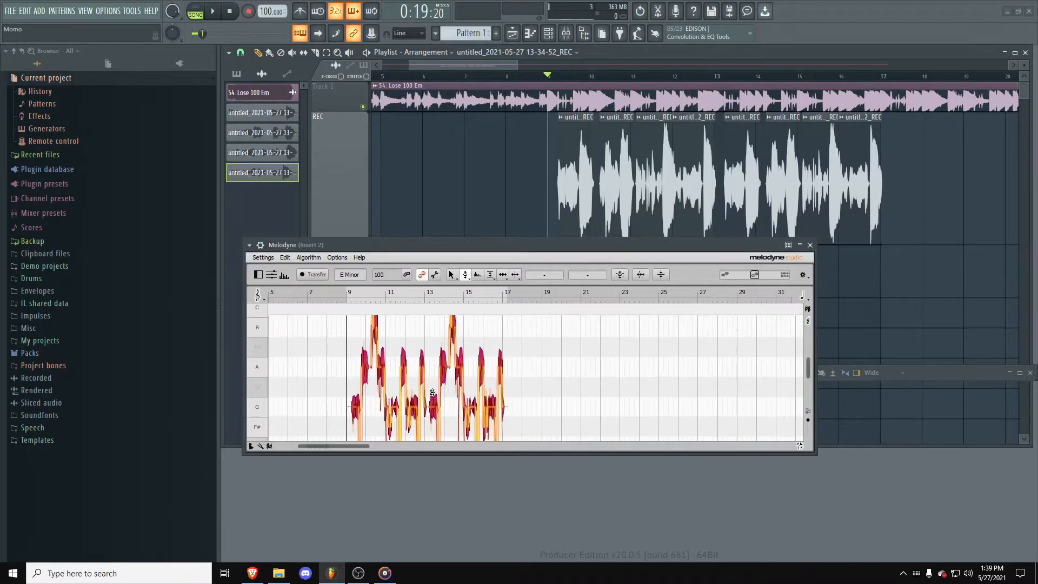
Step: Close the Melodyne editor, restore the mixer, and play the tuned vocals from bar 9 twice to compare them
click(809, 245)
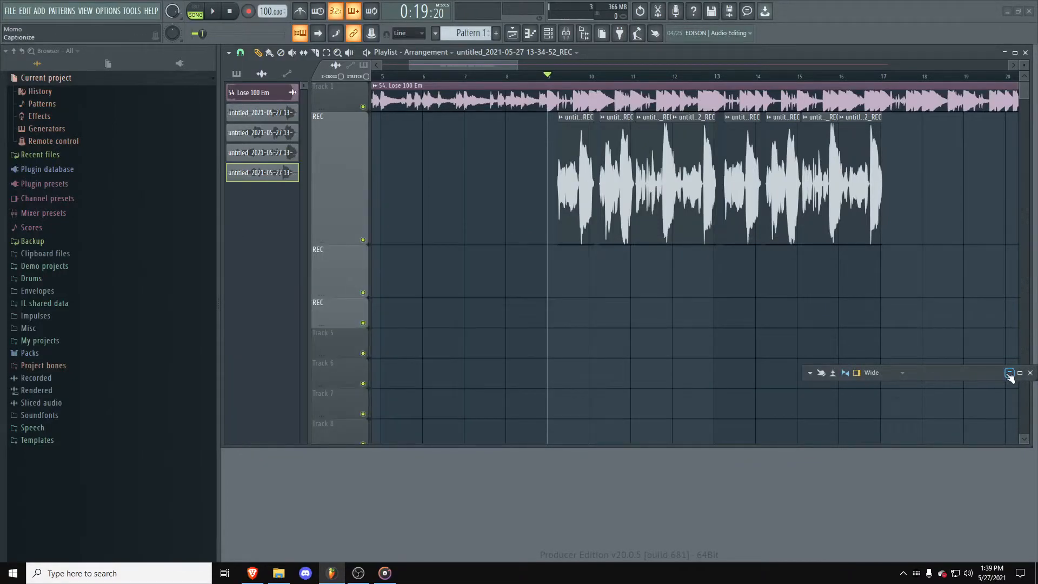
click(1010, 373)
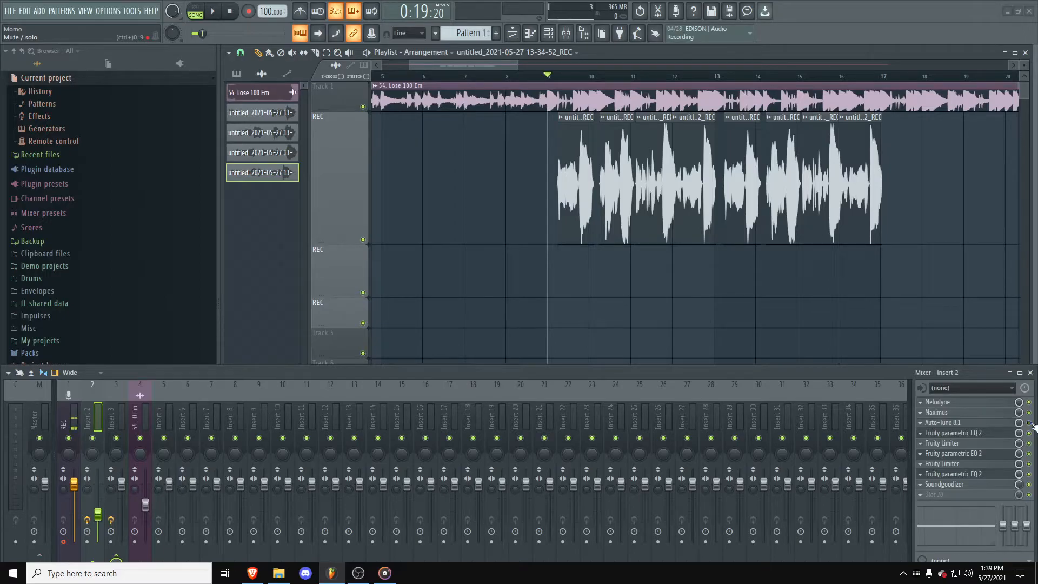
key(space)
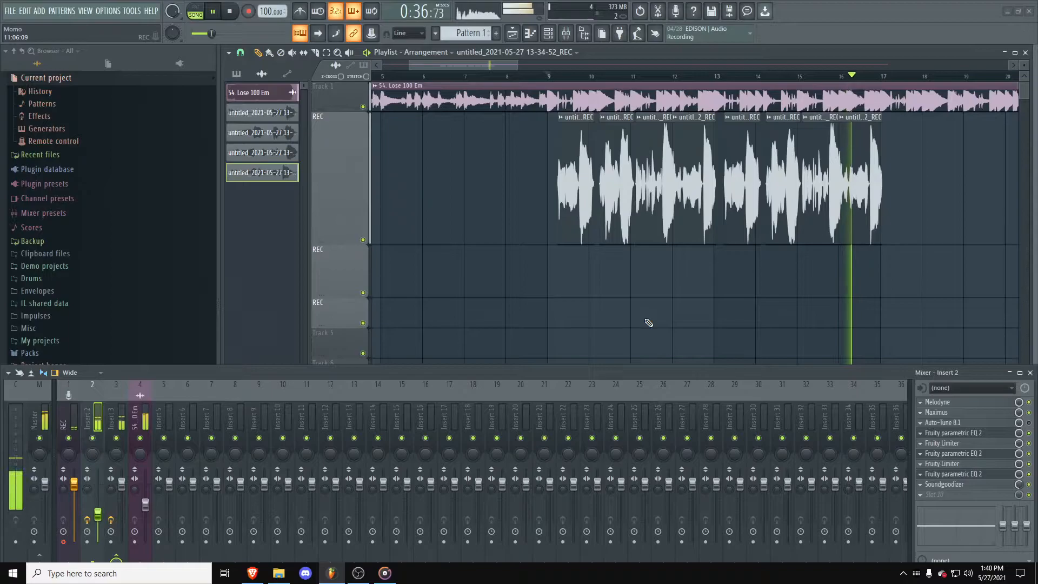
key(space)
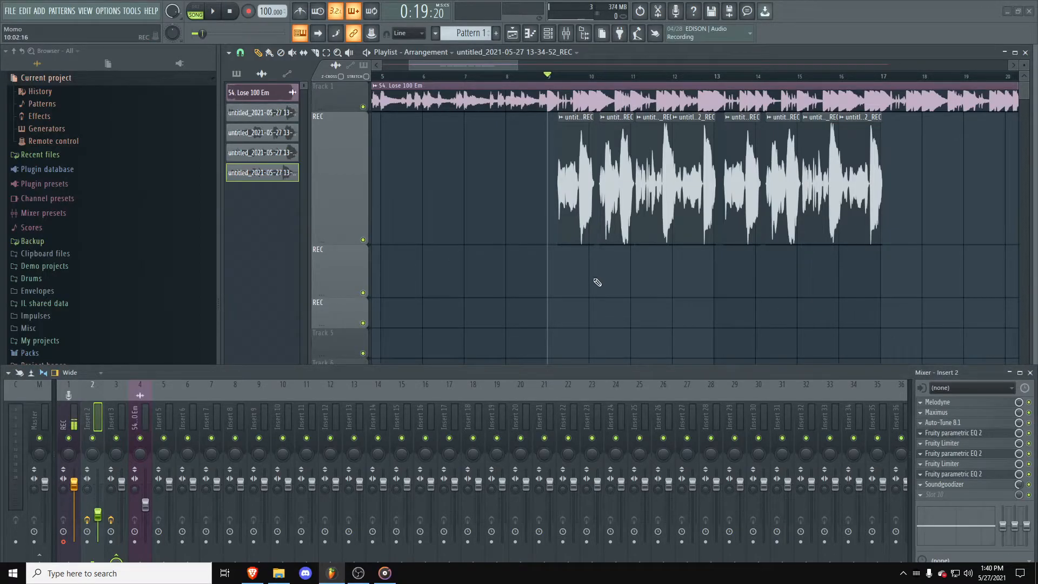
key(space)
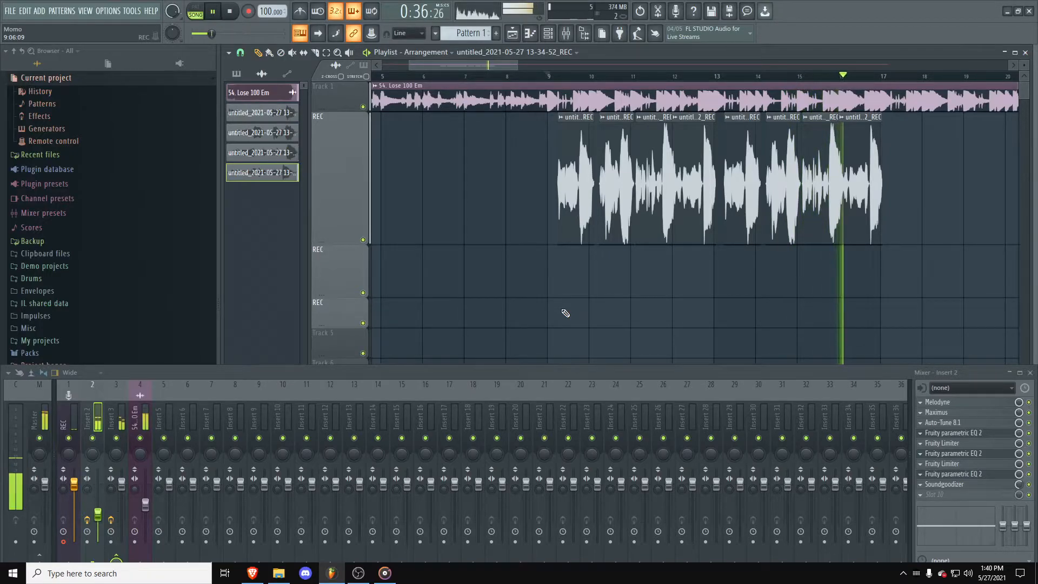
key(space)
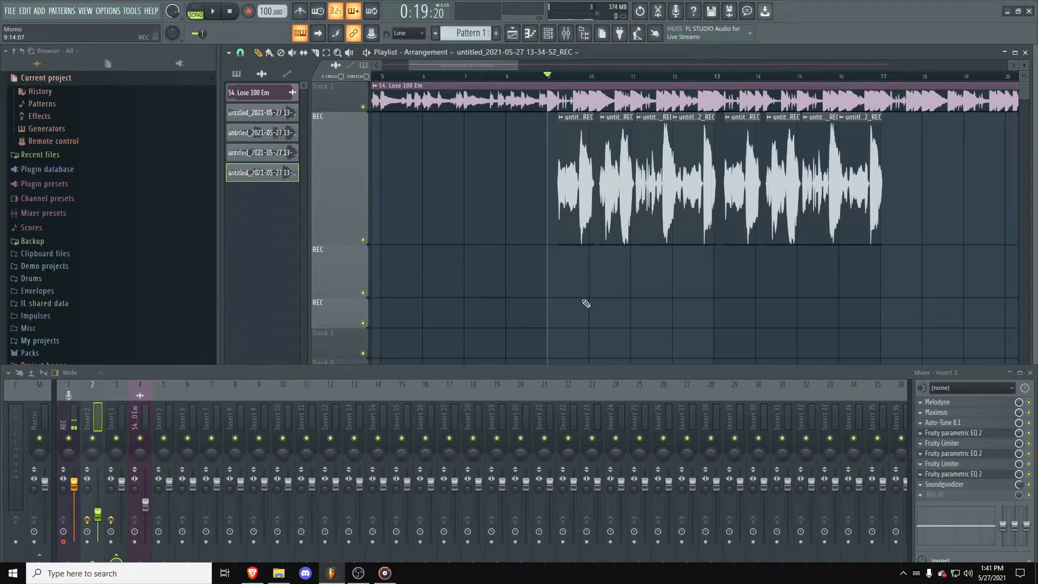
Step: Reopen Insert 2's Melodyne editor and bring its window in front of the mixer
click(941, 402)
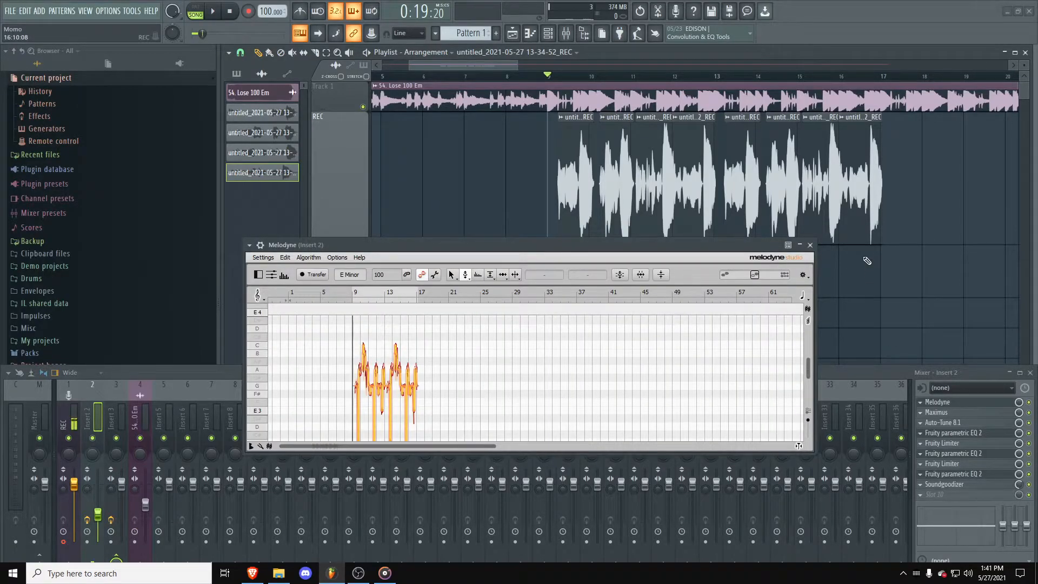
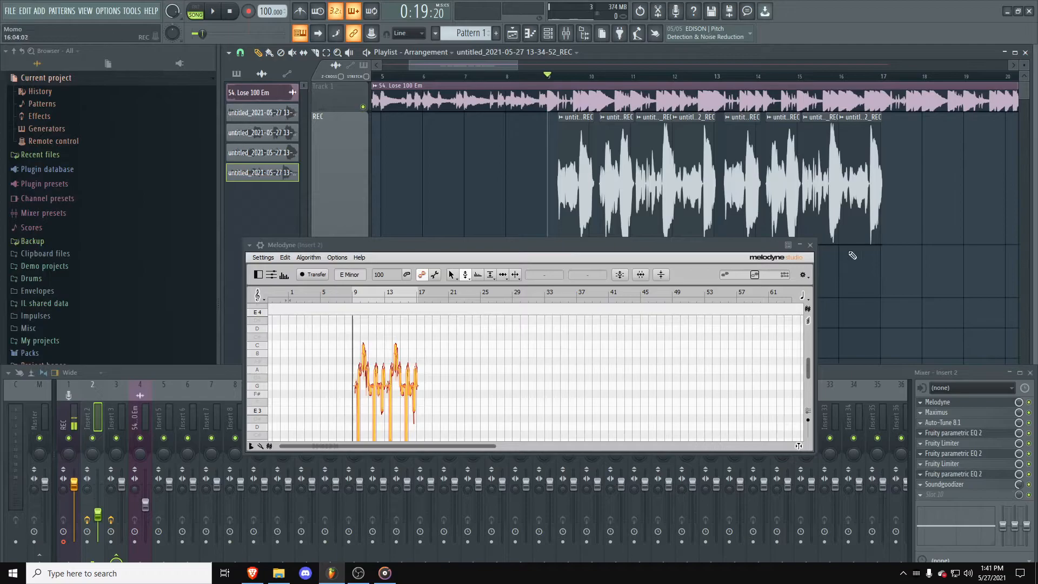
click(81, 428)
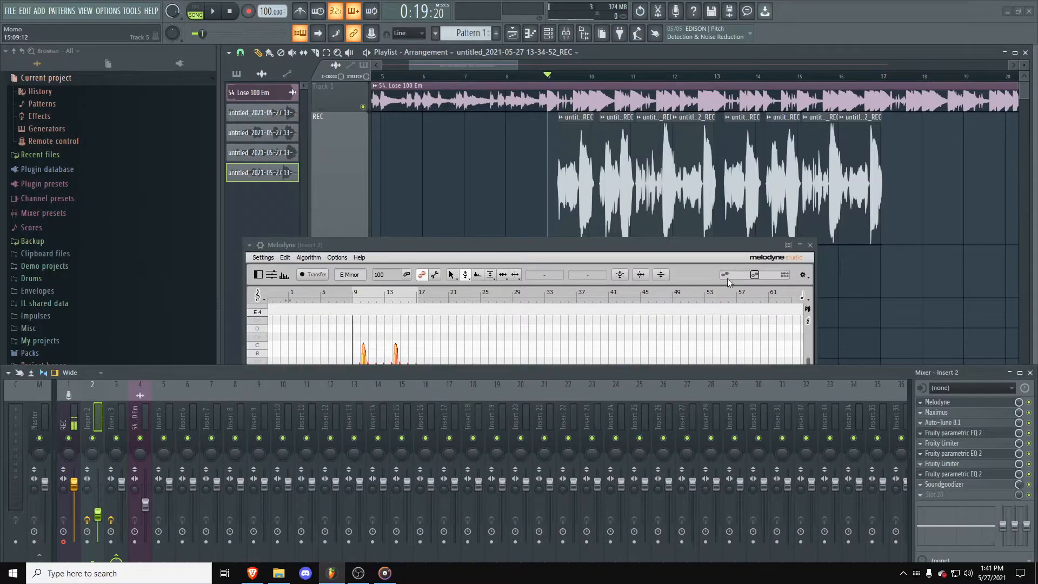
click(778, 312)
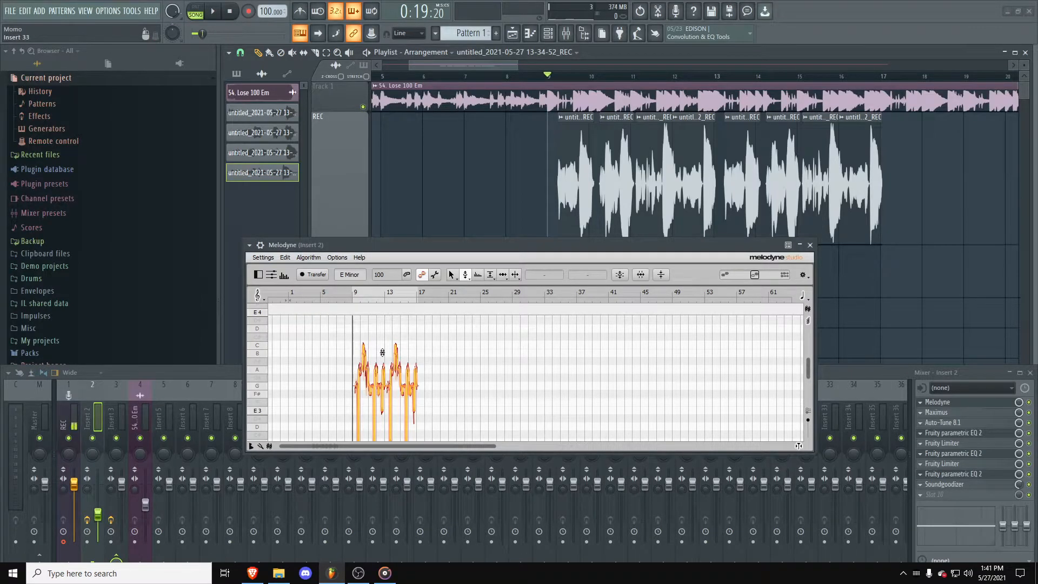
Step: Mute all the vocal clips on the REC track, play briefly from bar 9, and unmute them
click(291, 52)
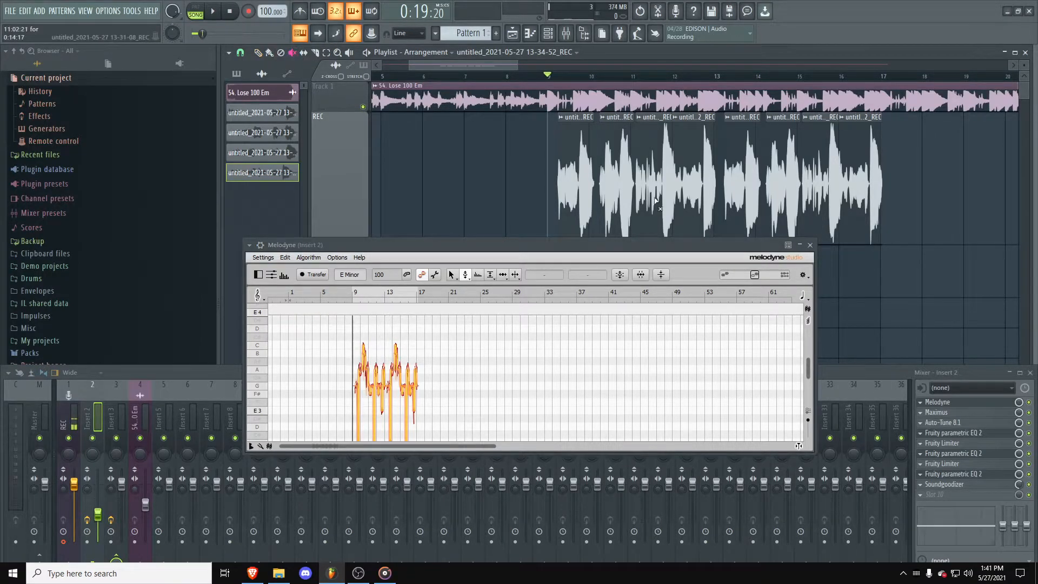
click(870, 177)
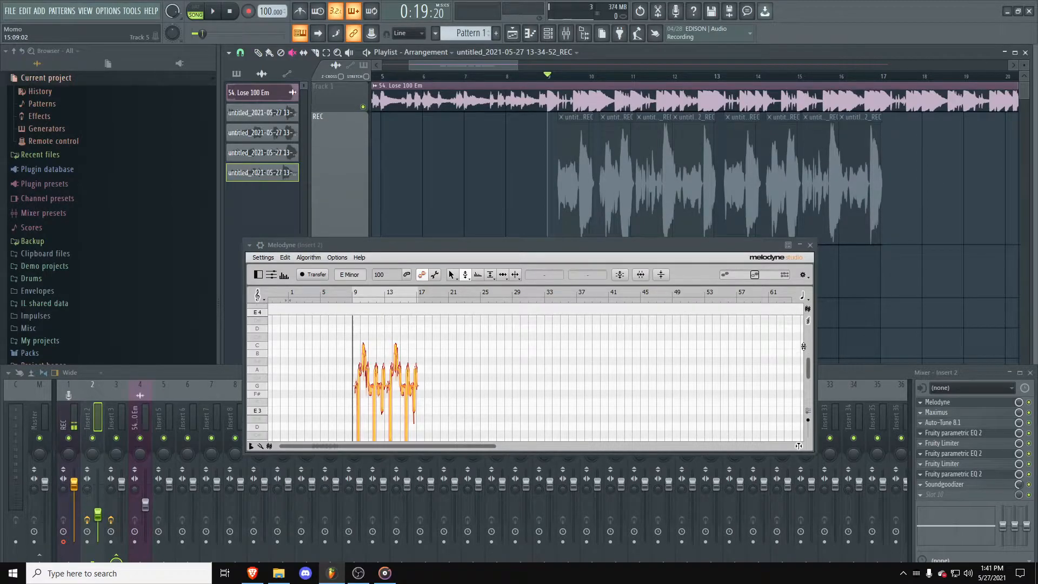
key(space)
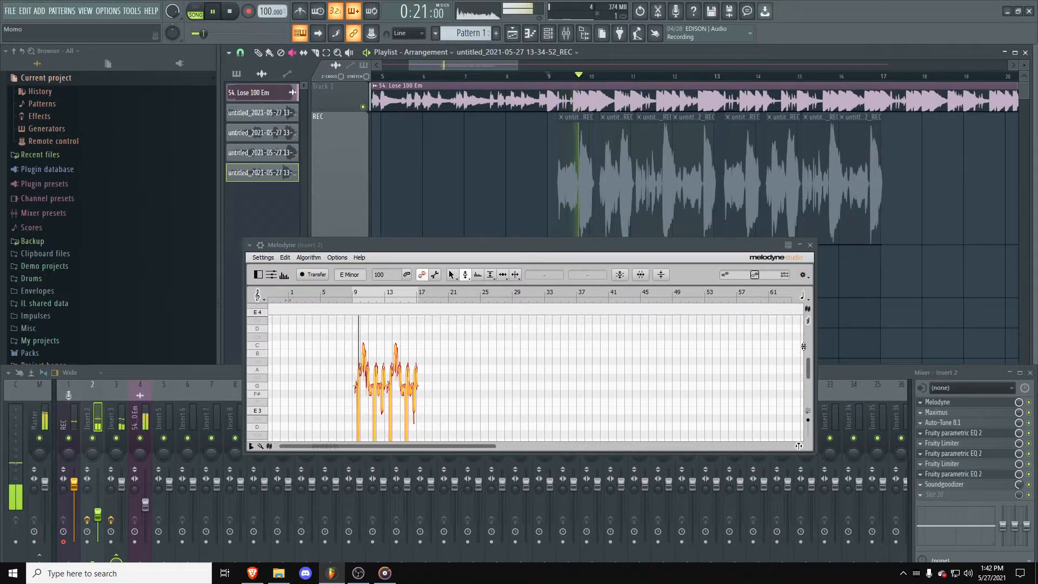
key(space)
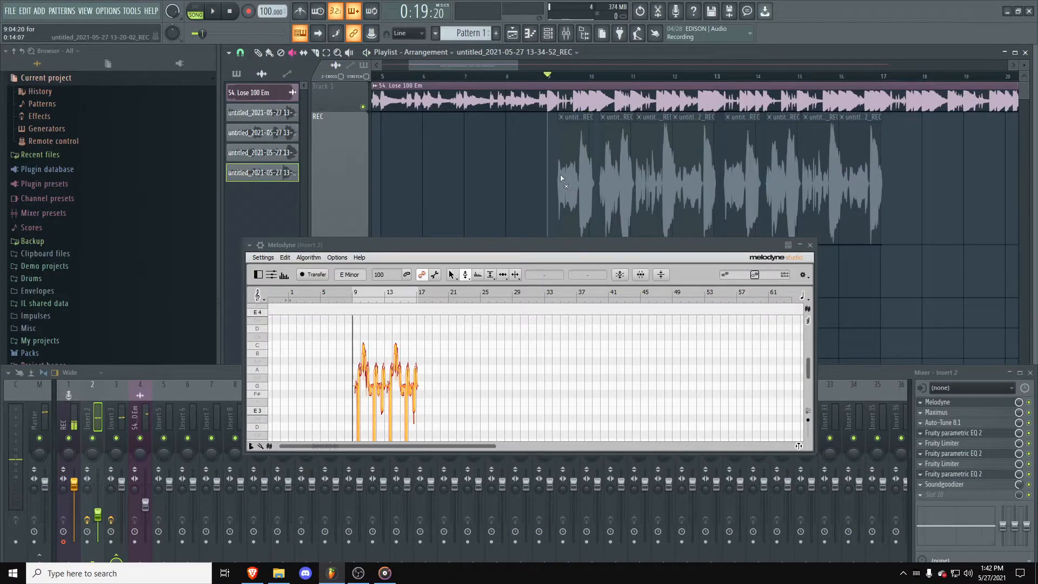
drag(561, 176, 903, 219)
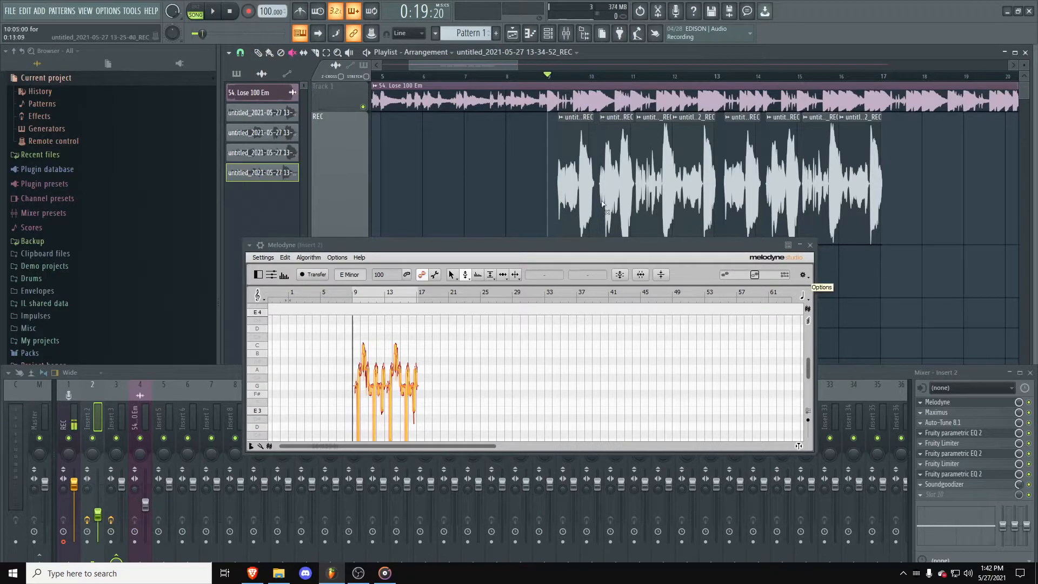
Step: Mute the REC track's vocal clips, disable Melodyne on Insert 2, play briefly from bar 9, and unmute the clips
drag(554, 161, 892, 216)
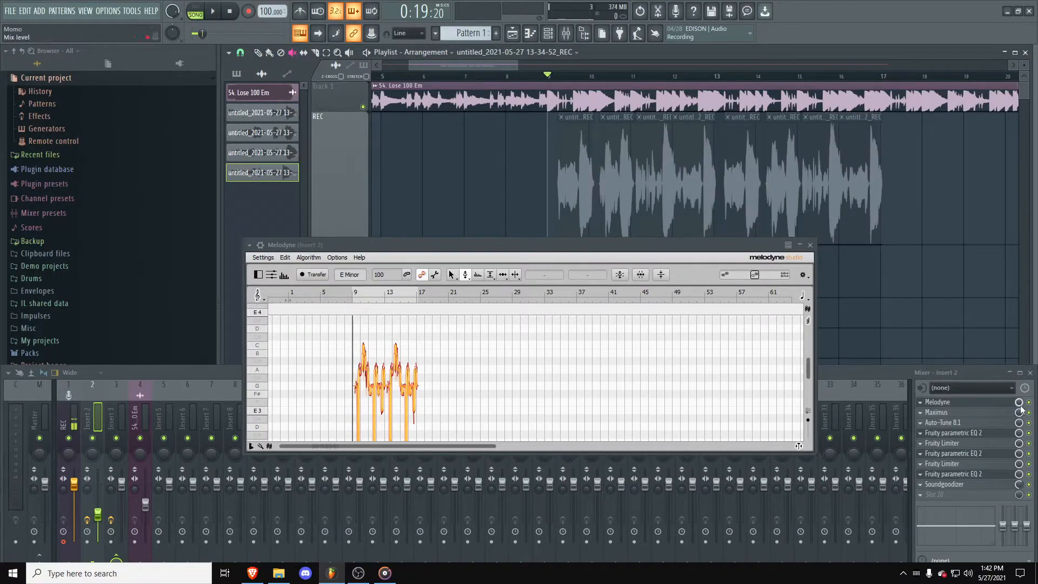
click(1029, 402)
key(space)
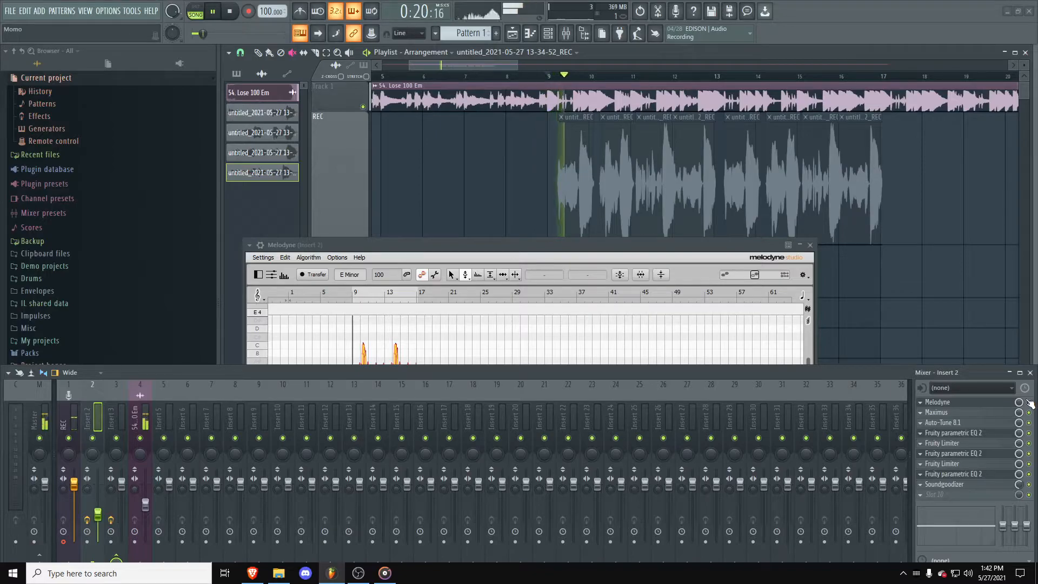
key(space)
drag(569, 163, 984, 200)
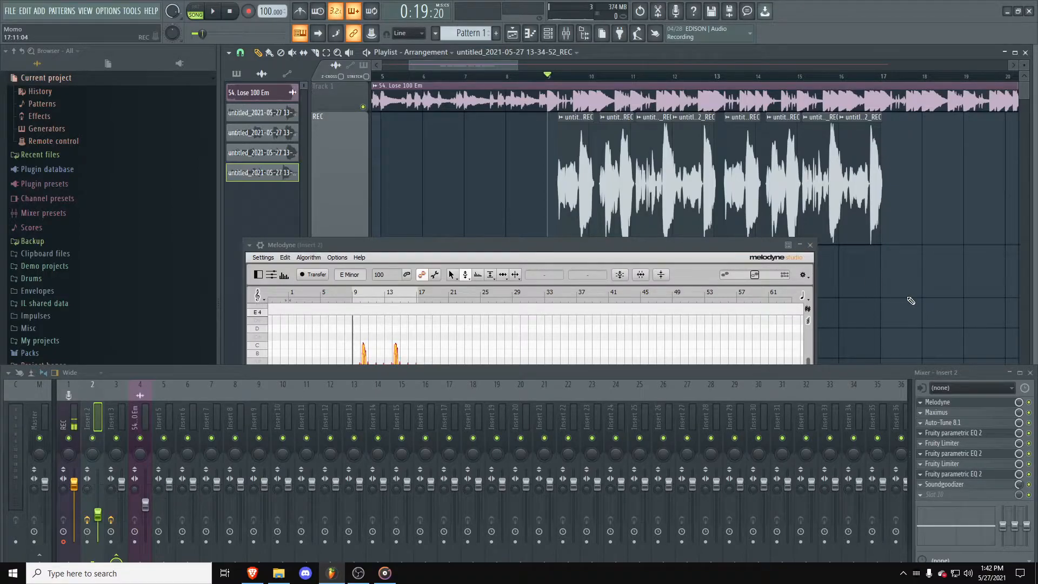
Step: Open Maximus on Insert 2 and place its window in front of the Melodyne editor
click(970, 413)
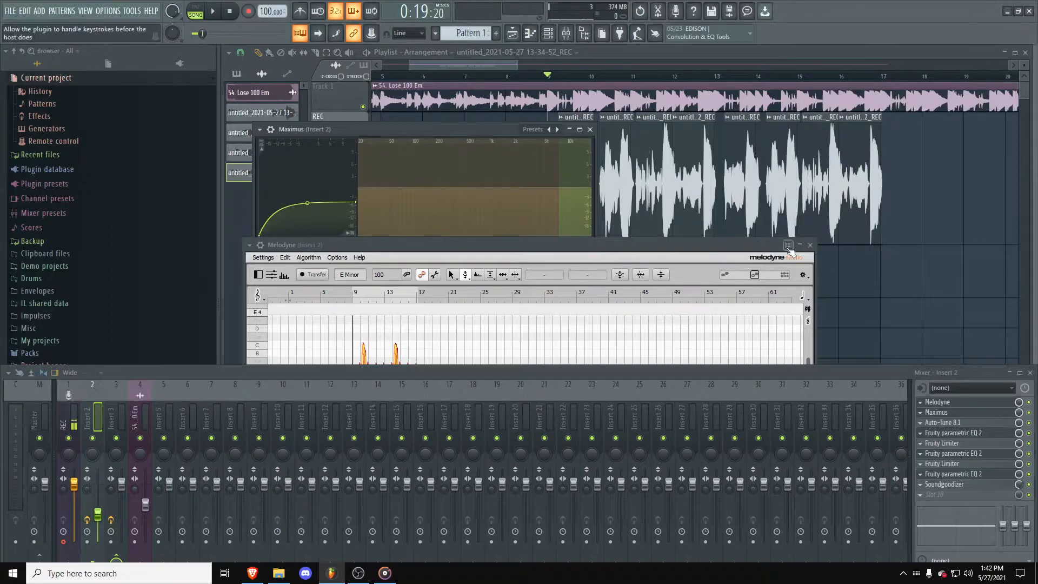
click(250, 244)
click(271, 473)
drag(418, 133, 412, 141)
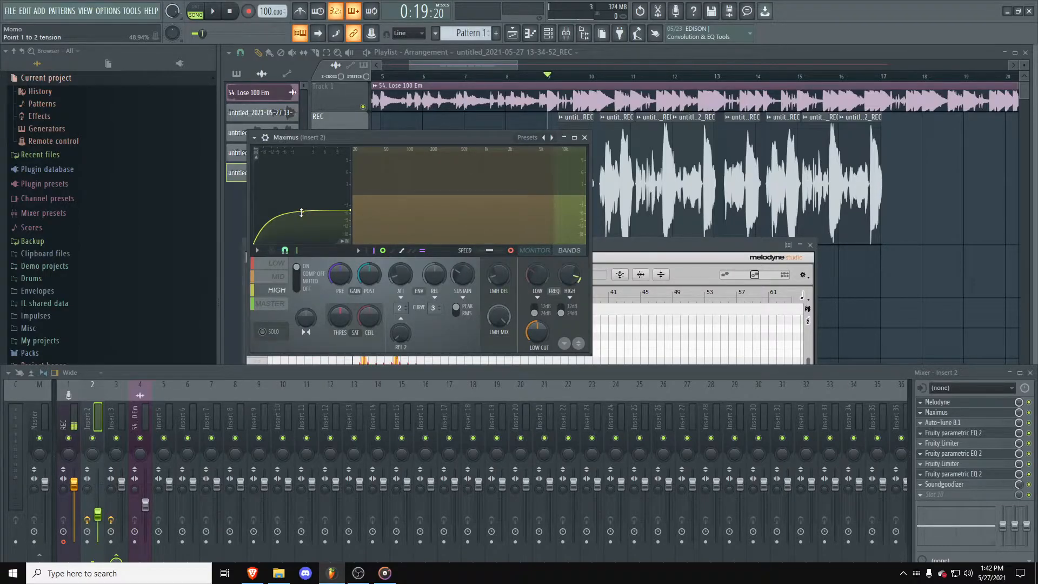
Step: Set the HIGH band's point 1 to 2 curve tension in Maximus to about 40% while auditioning, and select the MID band
key(space)
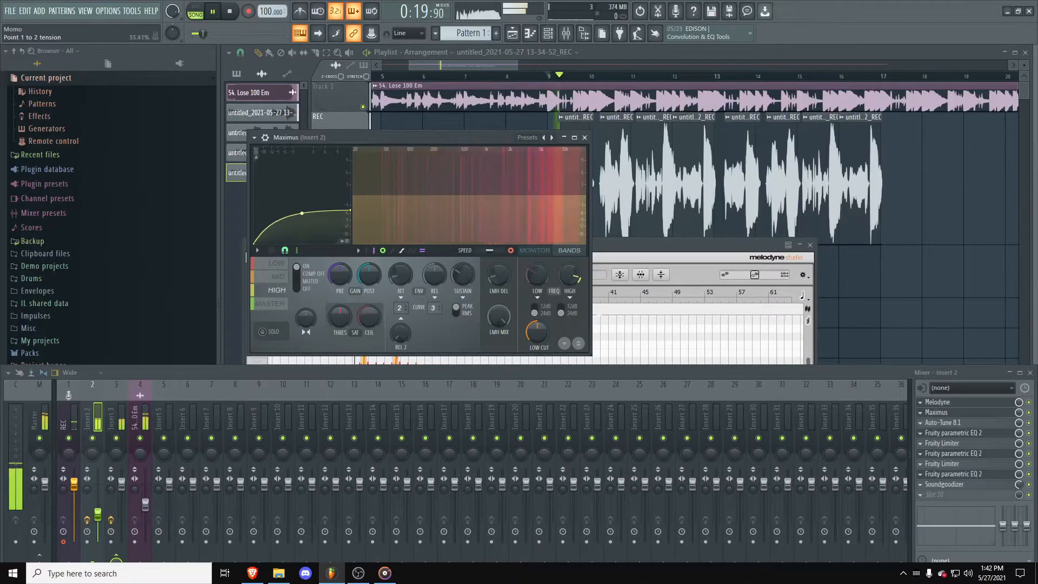
mouse_move(302, 211)
mouse_down()
mouse_move(302, 242)
mouse_move(302, 212)
mouse_up()
key(space)
key(space)
key(space)
key(space)
key(space)
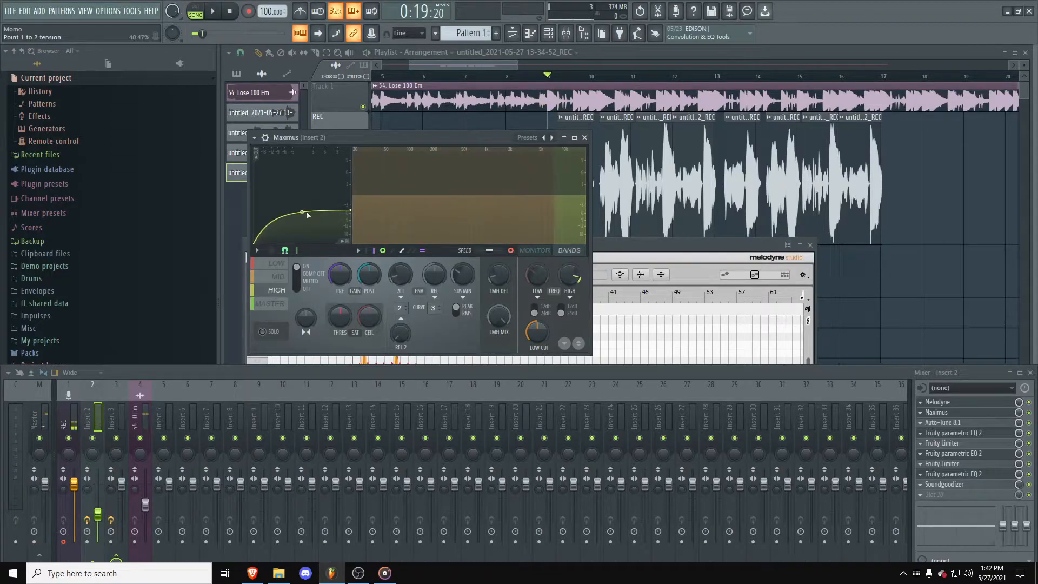
click(507, 199)
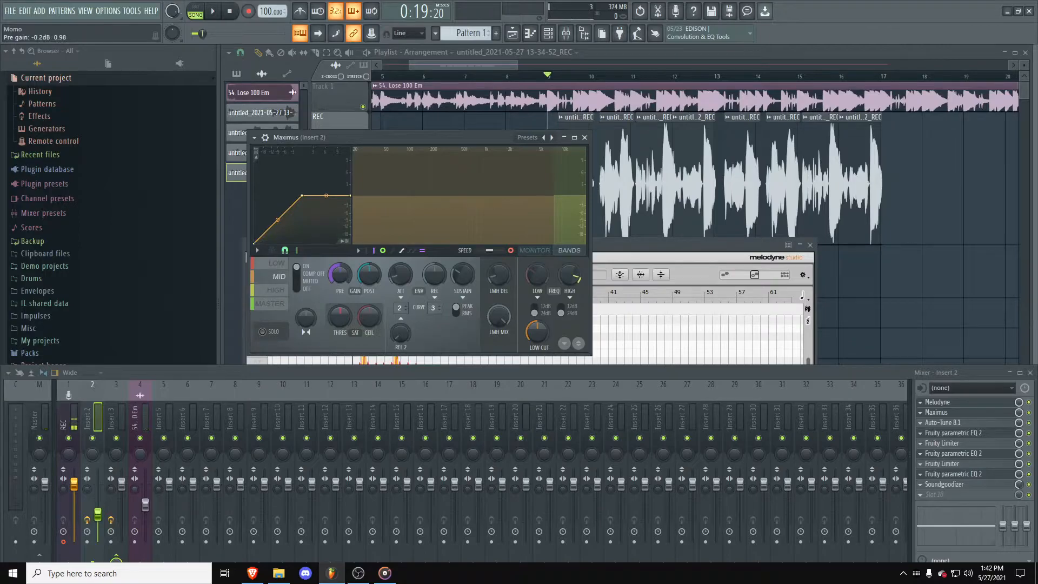
Step: Adjust the pre gain of the mid and high bands in Maximus, check them in playback, and close Maximus
click(570, 196)
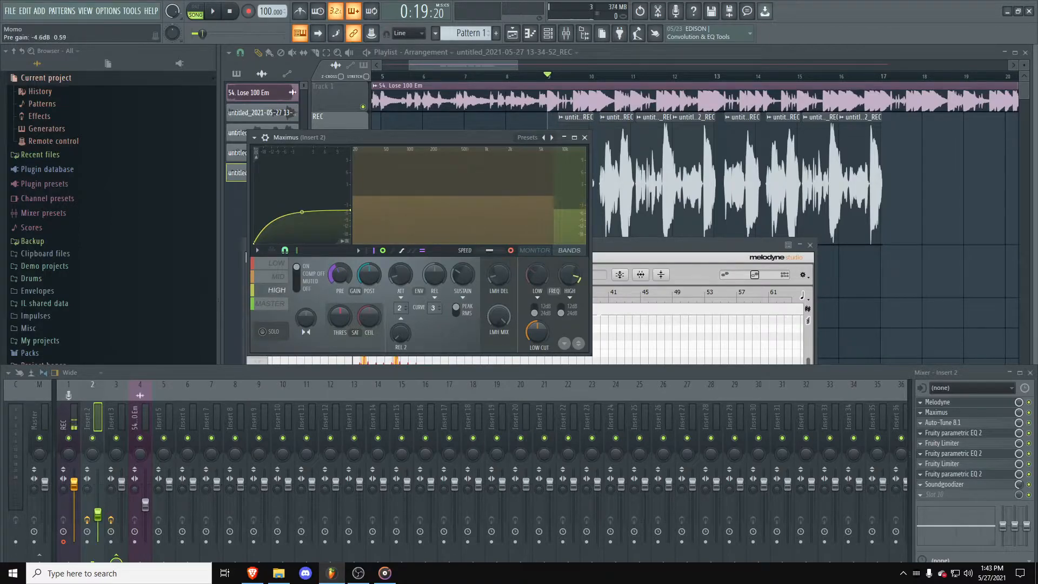
drag(501, 194, 500, 198)
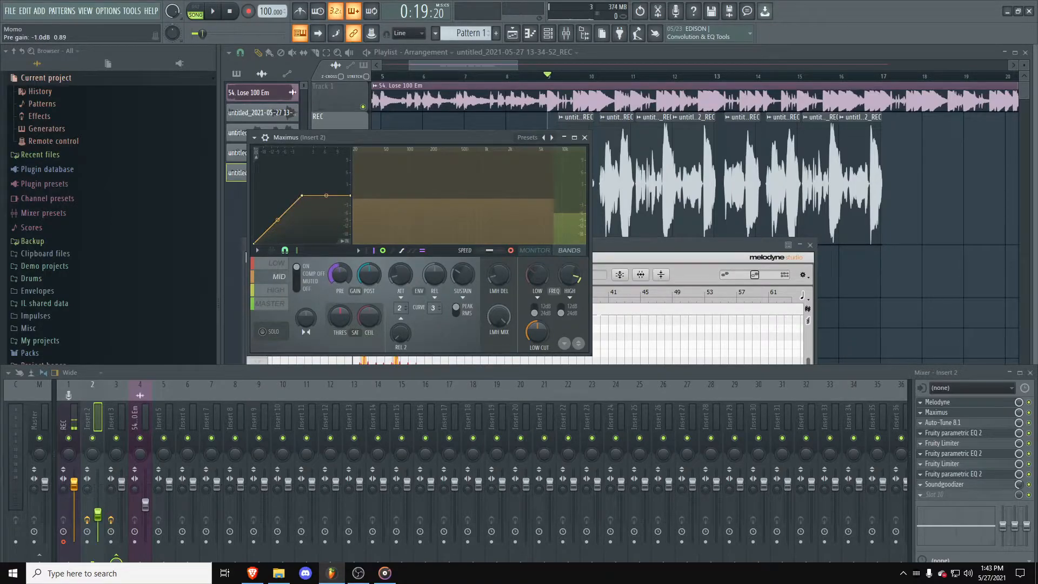
mouse_move(572, 215)
mouse_down()
mouse_move(567, 187)
mouse_move(567, 215)
mouse_move(567, 206)
mouse_up()
key(space)
drag(500, 199, 501, 199)
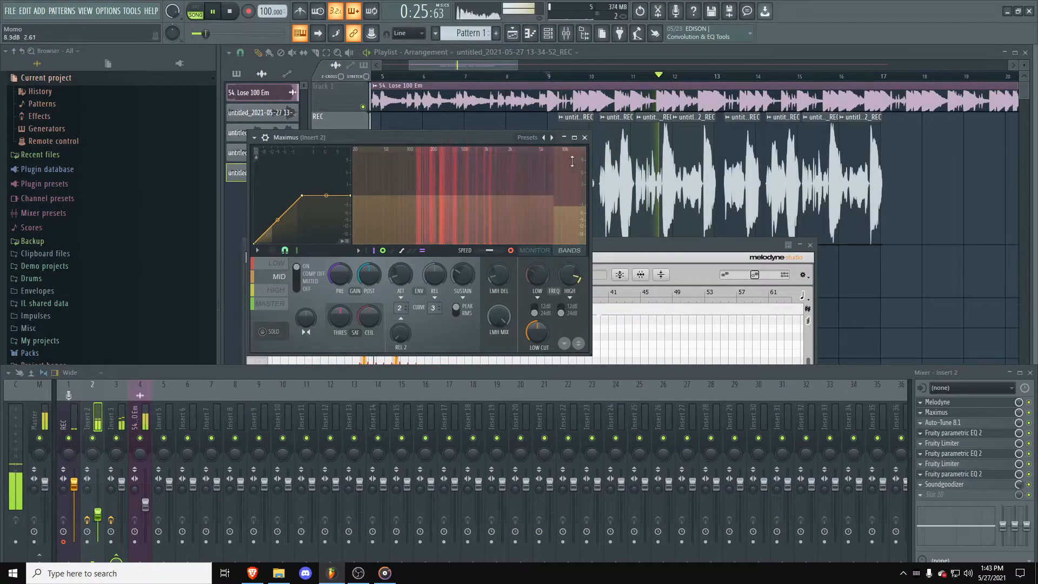
click(586, 138)
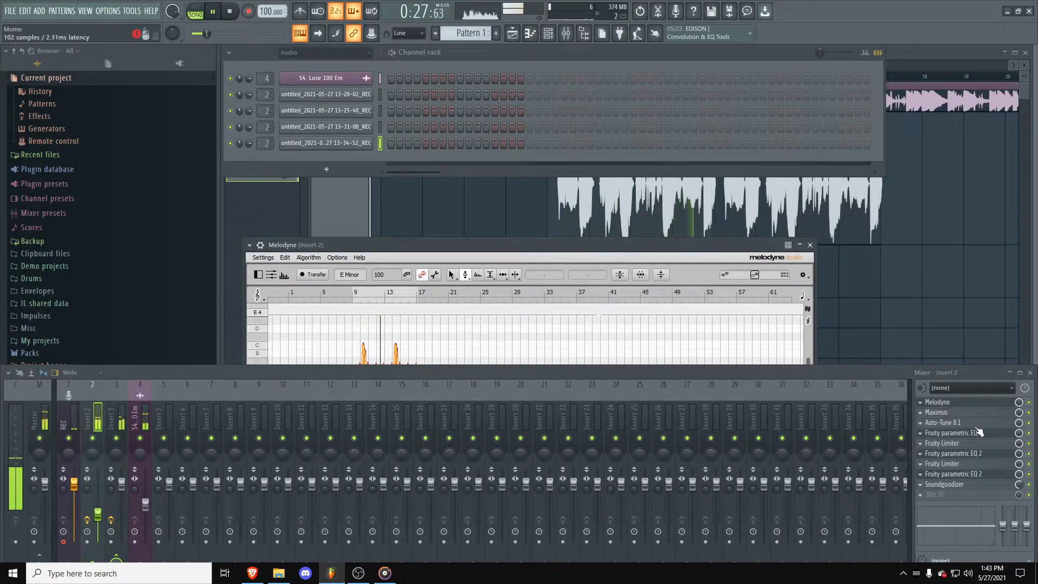
key(space)
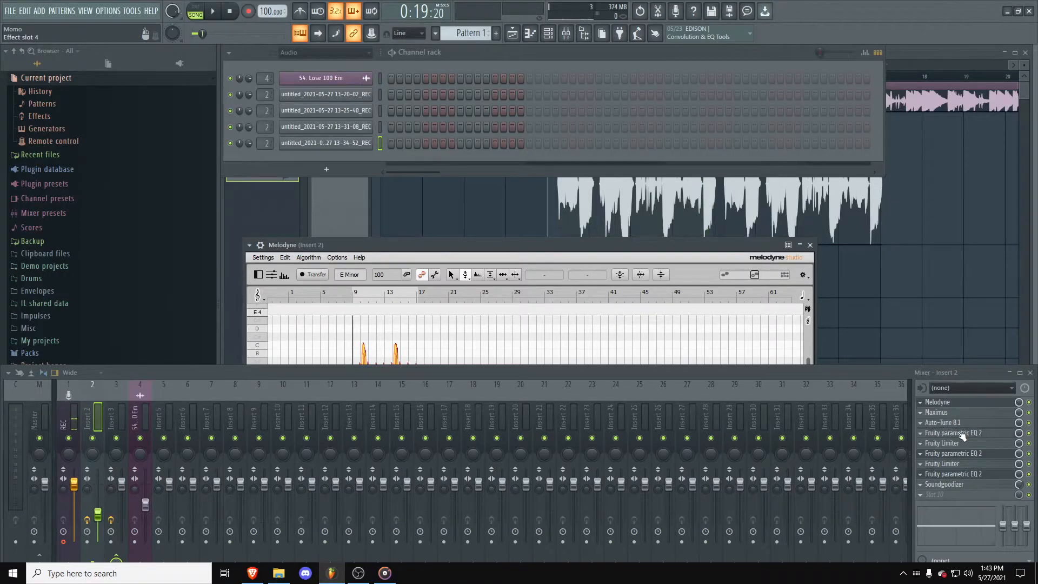
Step: Open the first Fruity parametric EQ 2 on Insert 2, move its window clear of Melodyne, and play the vocal through it
click(951, 432)
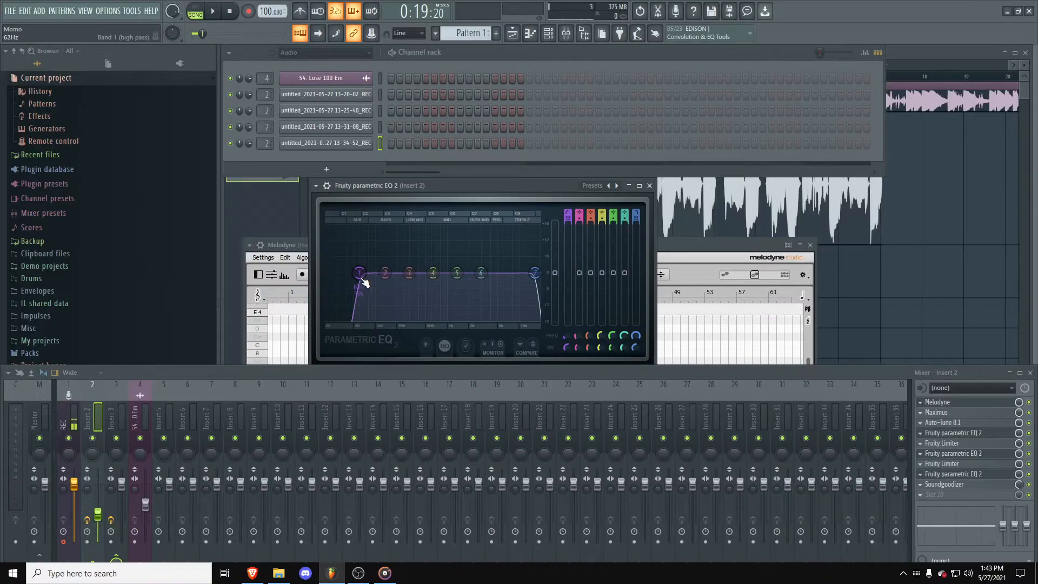
drag(555, 194, 919, 193)
key(space)
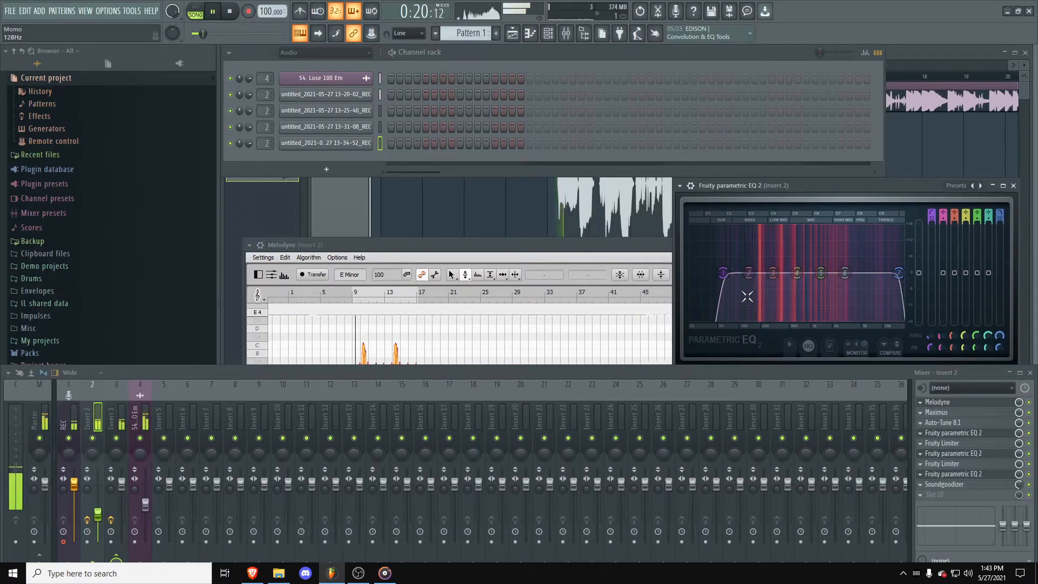
key(space)
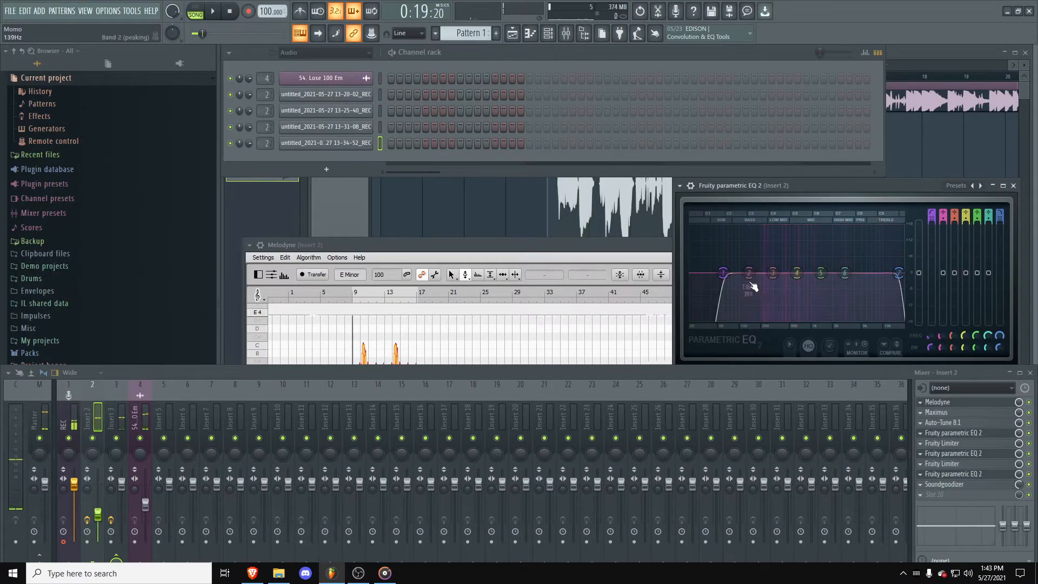
key(space)
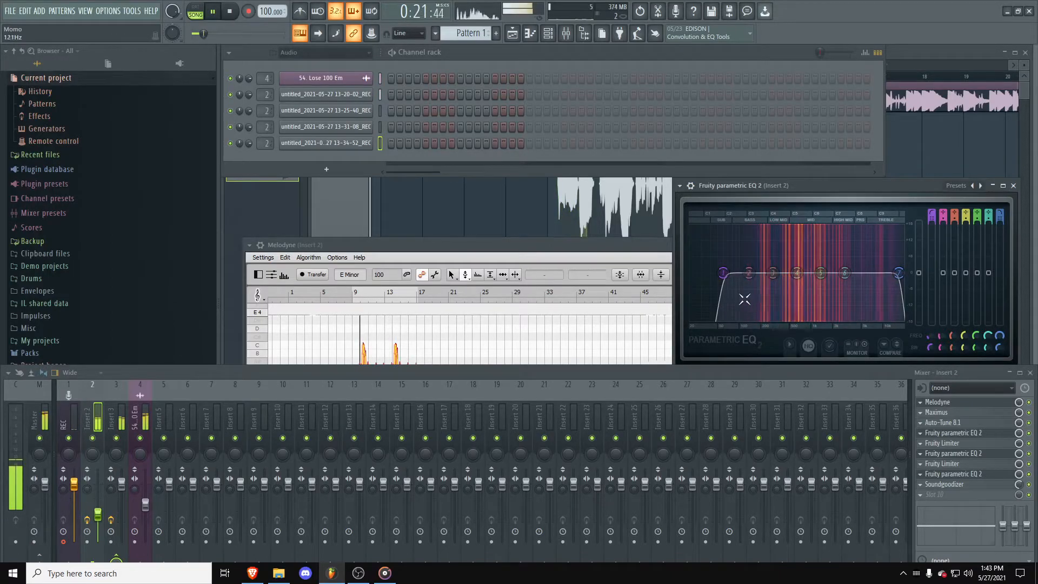
key(space)
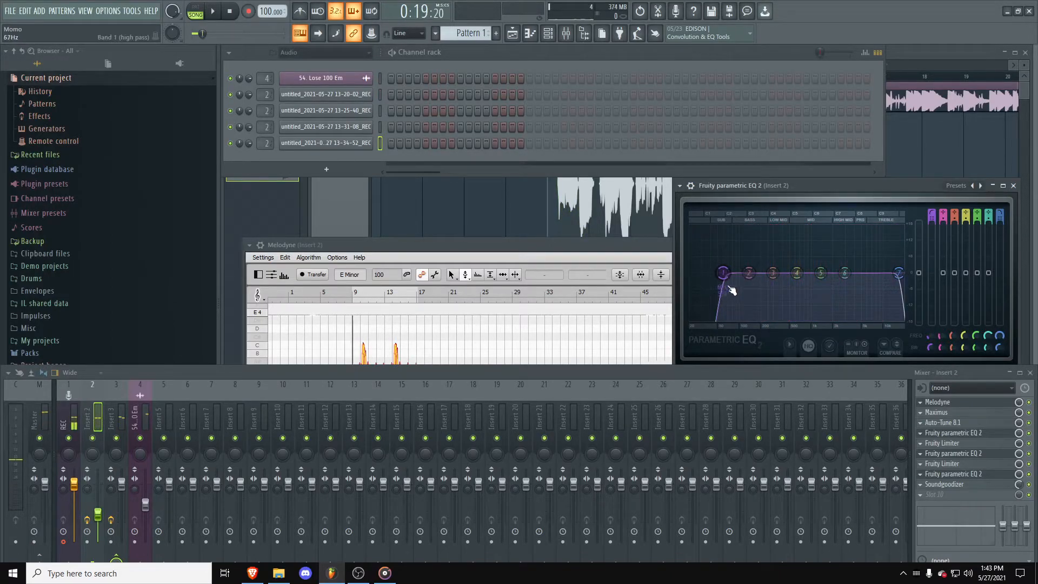
Step: Try different bandwidths on high-pass band 1 and shift its cutoff to about 52 Hz
drag(725, 276, 725, 275)
scroll(728, 278, up, 5)
scroll(727, 278, up, 4)
scroll(728, 277, down, 6)
scroll(728, 277, up, 3)
scroll(728, 278, down, 2)
scroll(728, 278, down, 4)
scroll(728, 277, down, 3)
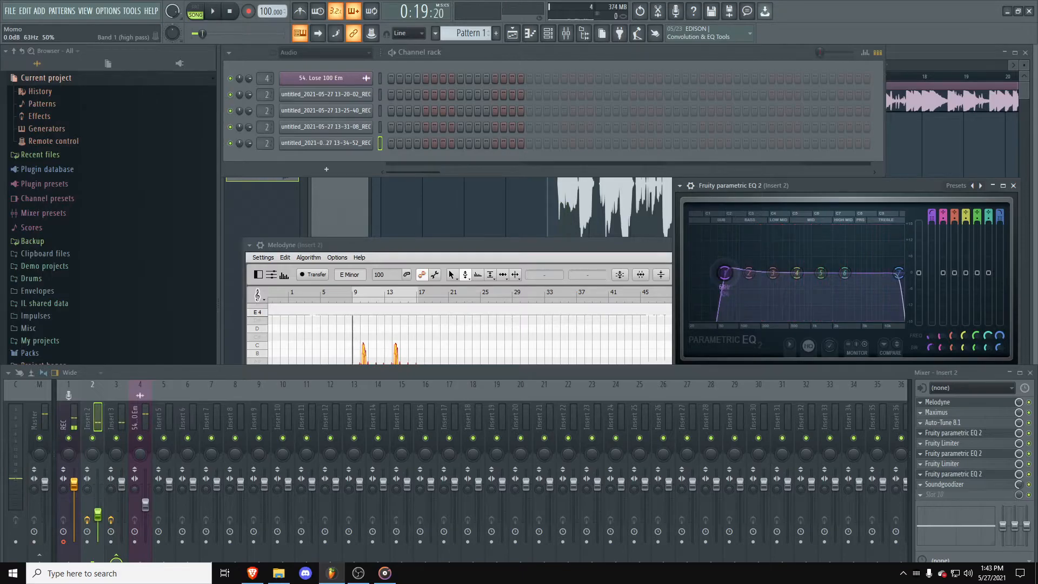
drag(728, 280, 720, 278)
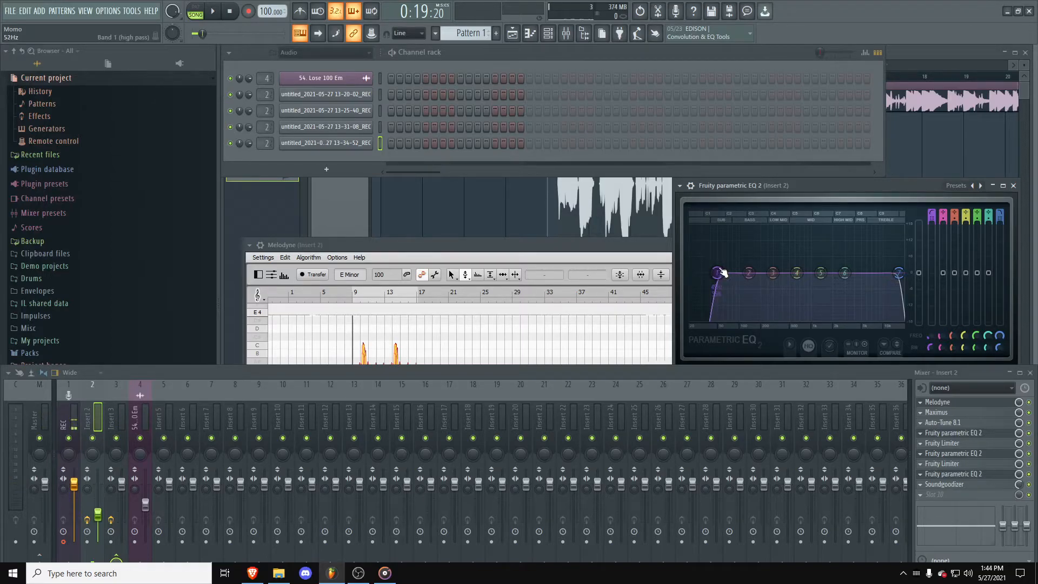
Step: Try raising the band 1 high-pass cutoff to about 160 Hz while the vocal plays
key(space)
drag(724, 282, 751, 279)
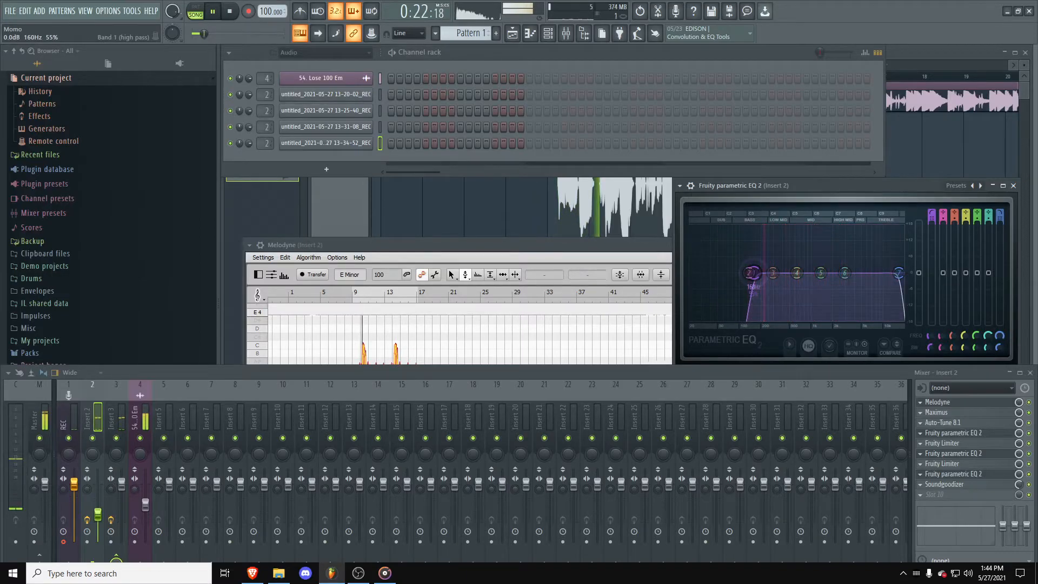
key(space)
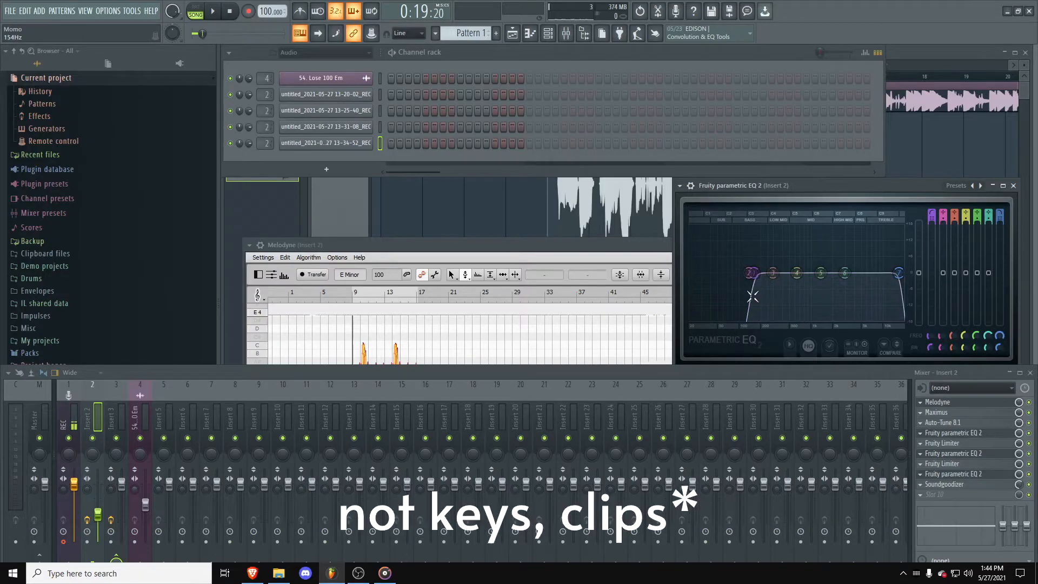
Step: Set the band 1 high-pass cutoff to about 94 Hz while listening to the vocal
drag(751, 275, 727, 278)
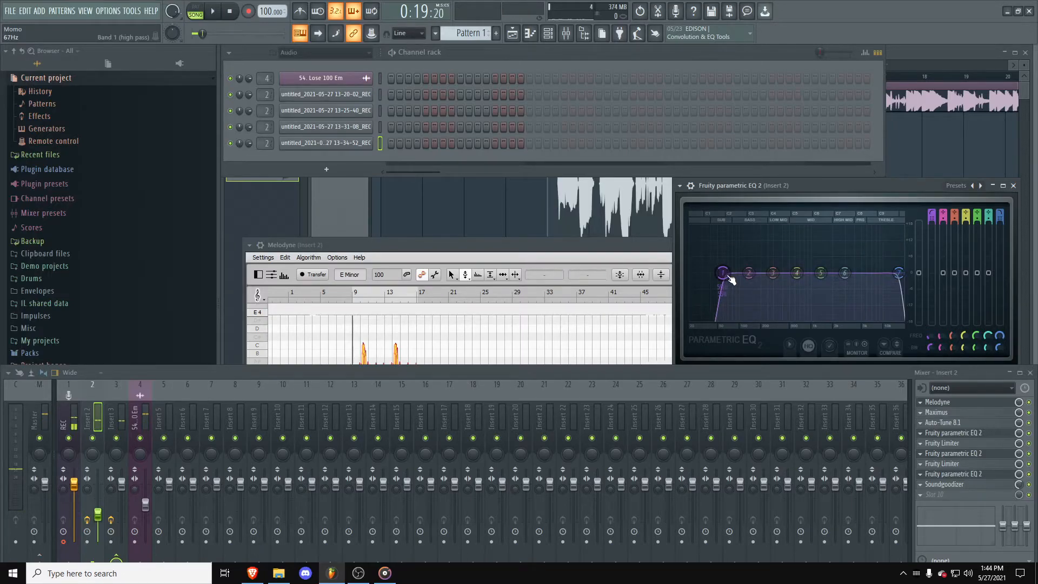
key(space)
mouse_move(732, 277)
mouse_down()
mouse_move(754, 274)
mouse_move(735, 274)
mouse_up()
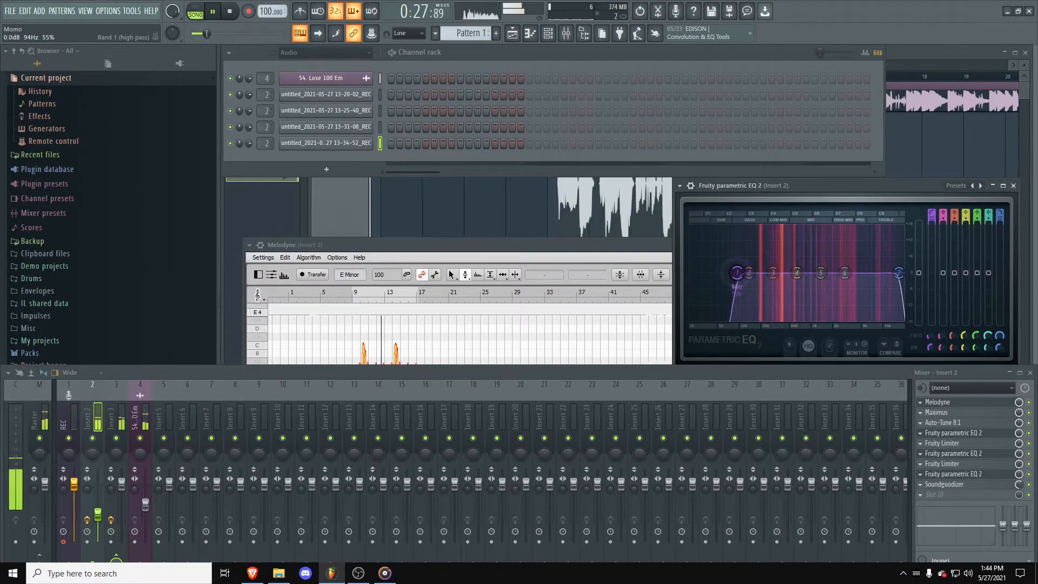
key(space)
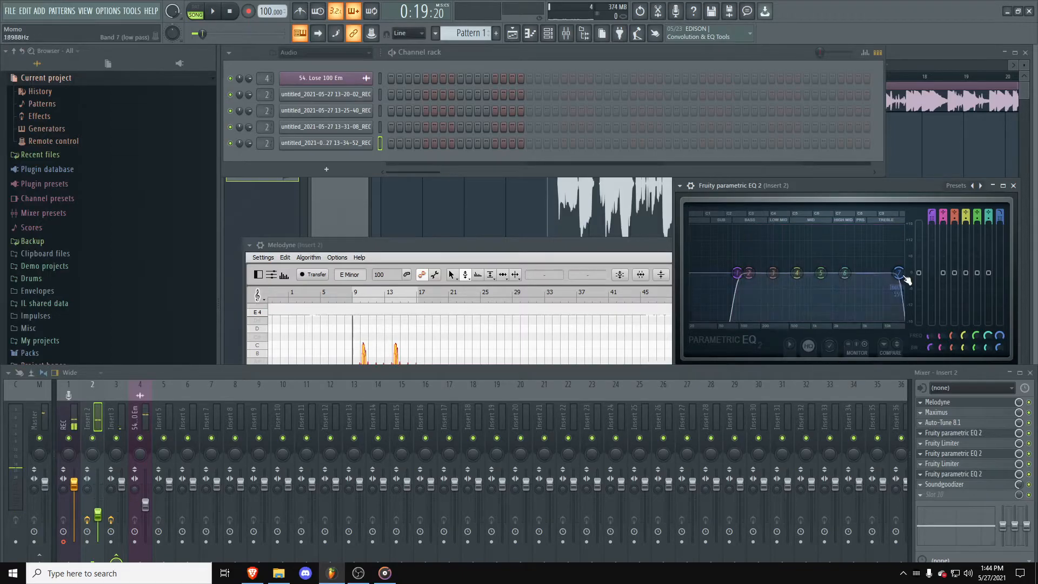
Step: Try slightly lower cutoffs for low-pass band 7 while playing the vocal
drag(900, 277, 897, 271)
drag(898, 271, 901, 281)
drag(901, 281, 903, 277)
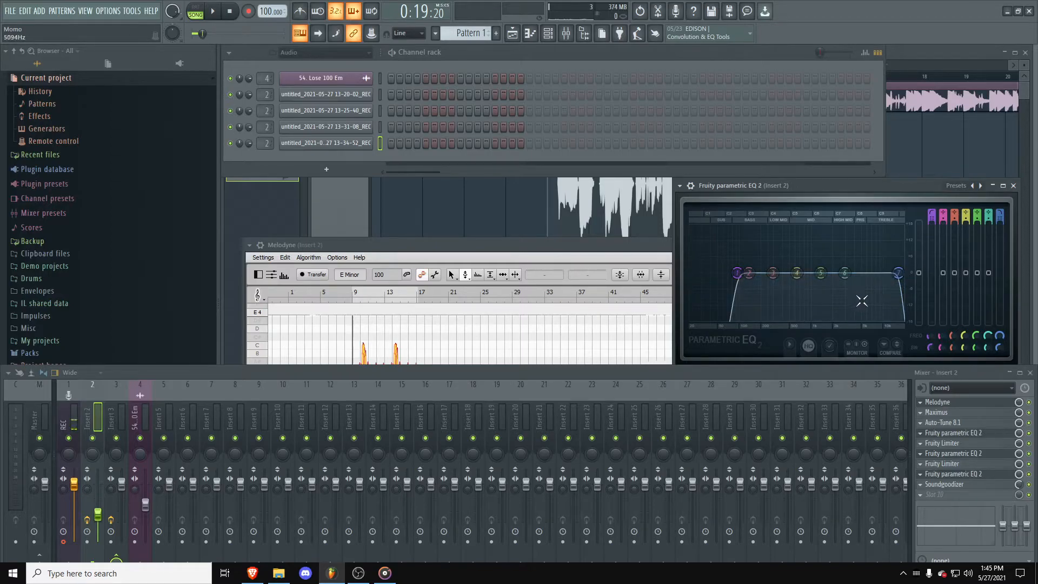
key(space)
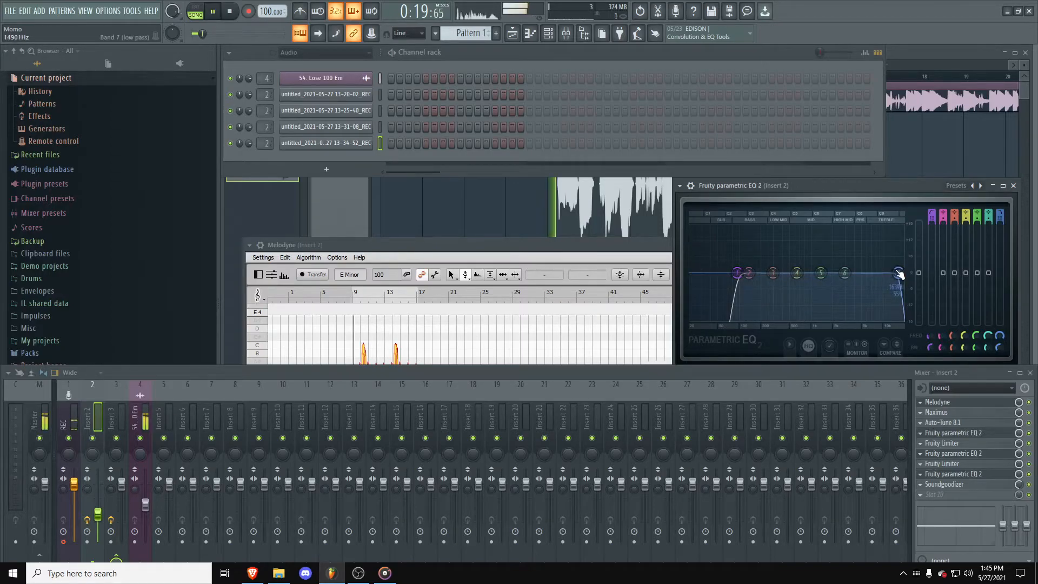
mouse_move(907, 268)
mouse_down()
mouse_move(841, 273)
mouse_move(893, 273)
mouse_up()
key(space)
key(space)
key(space)
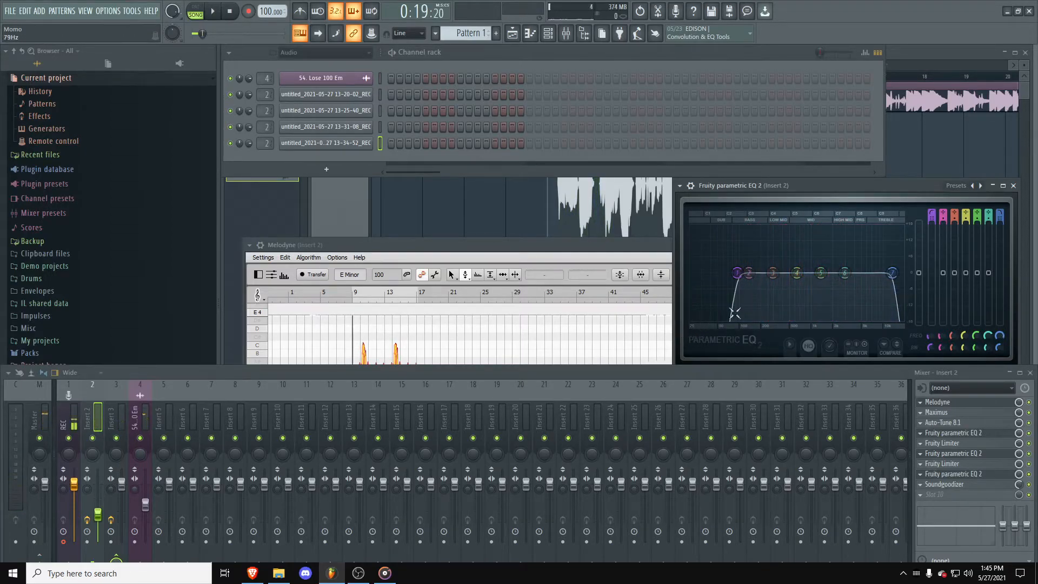
Step: Fine-tune the low-pass band 7 cutoff near the upper end of the treble range by ear, and close the equalizer
drag(890, 277, 895, 276)
key(space)
mouse_move(898, 273)
mouse_down()
mouse_move(887, 273)
mouse_move(902, 272)
mouse_up()
key(space)
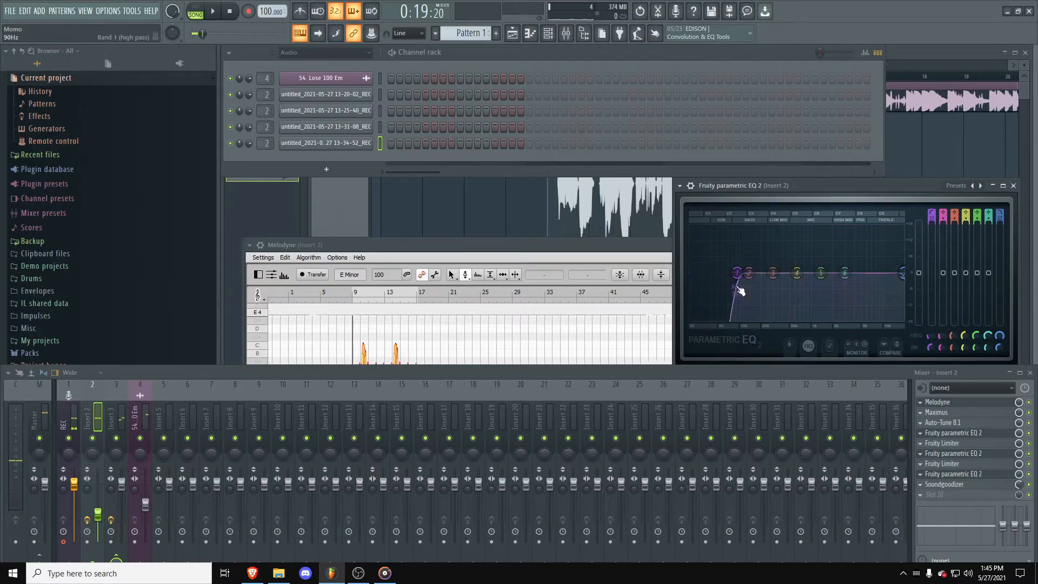
key(space)
drag(904, 274, 899, 277)
key(space)
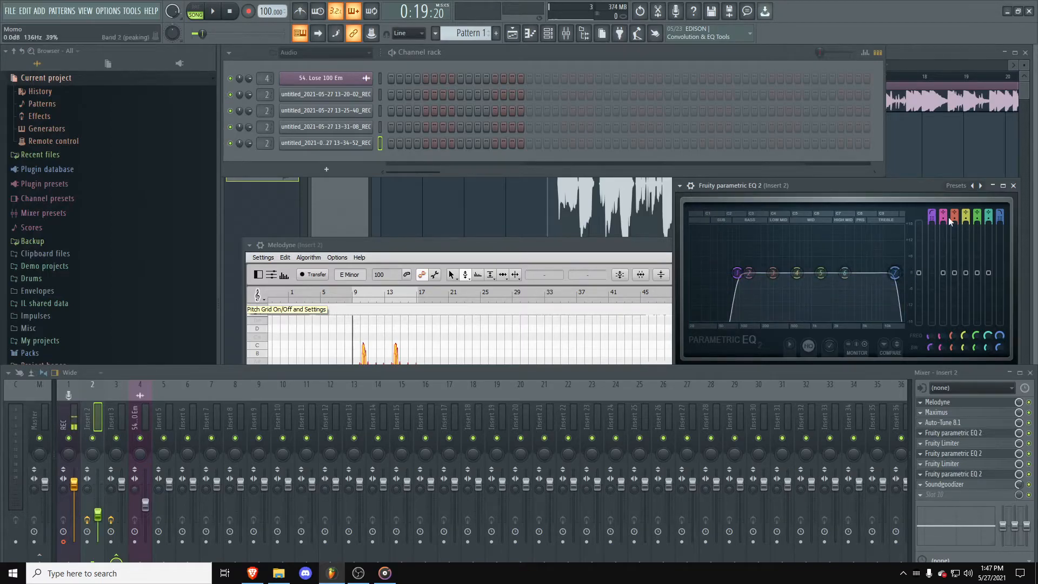
click(1013, 185)
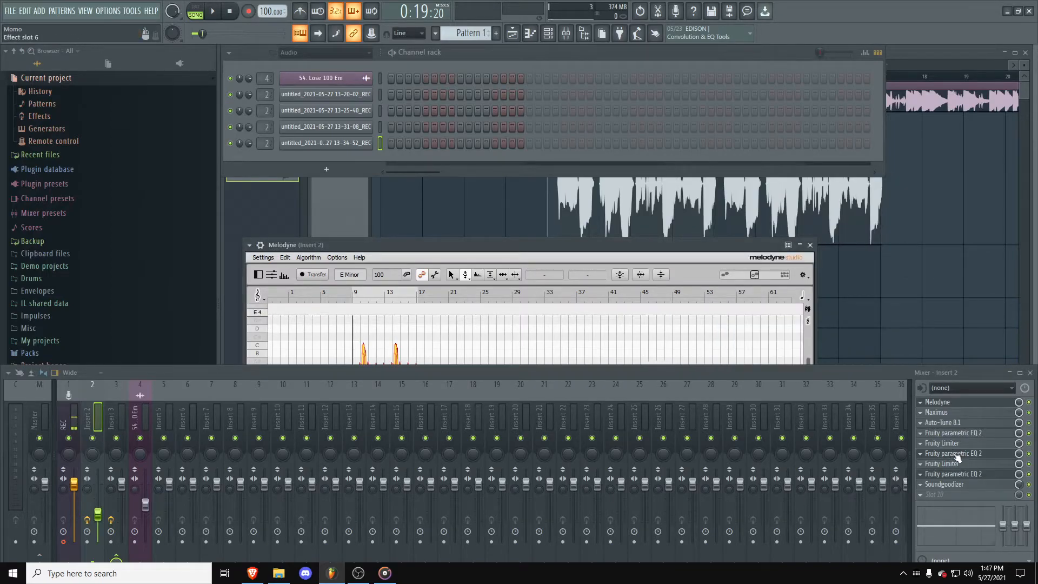
Step: Look at the settings of both Fruity Limiters on Insert 2 and close their windows
click(943, 443)
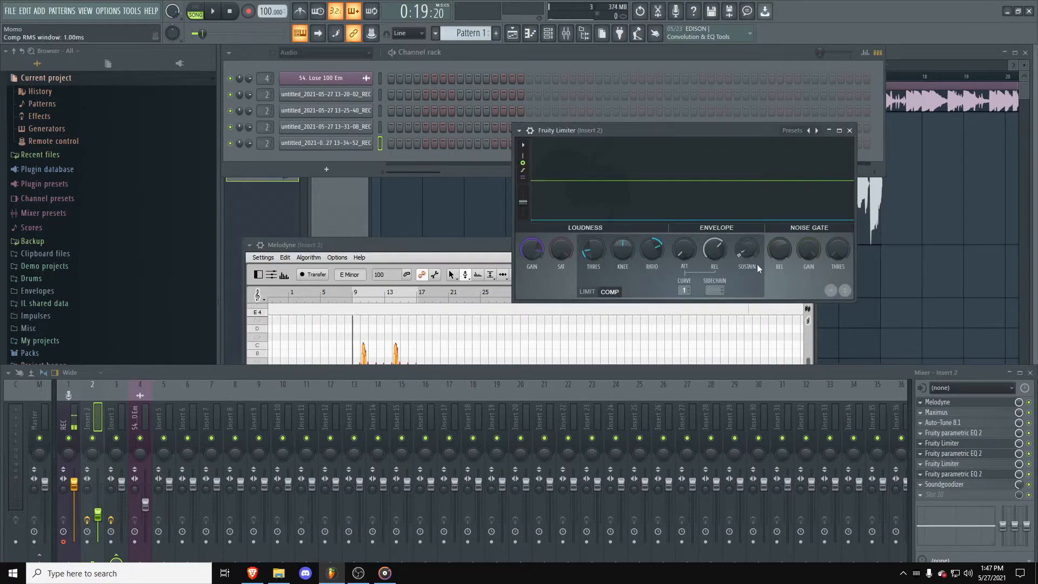
click(951, 442)
click(956, 463)
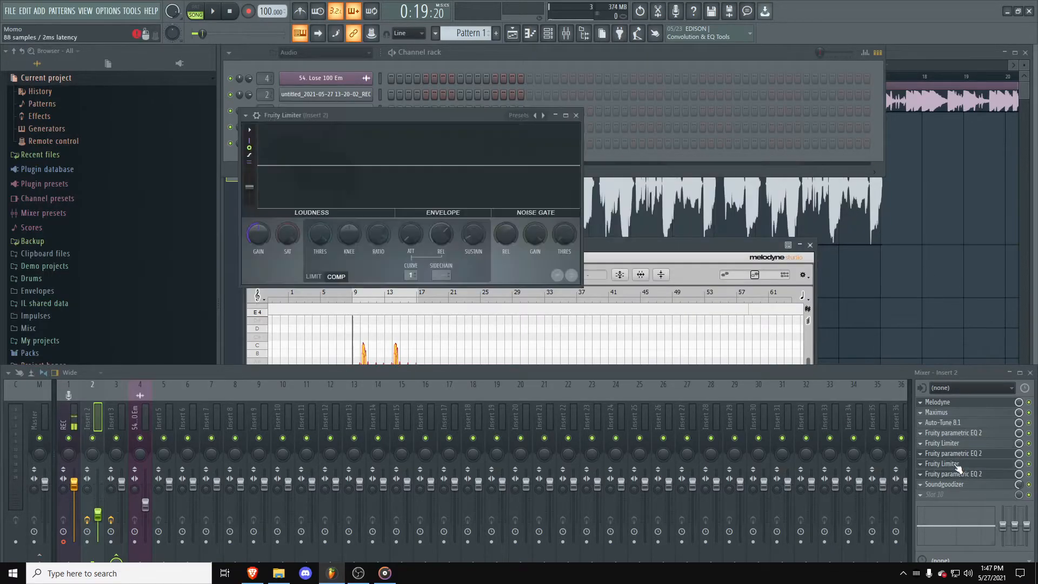
click(575, 115)
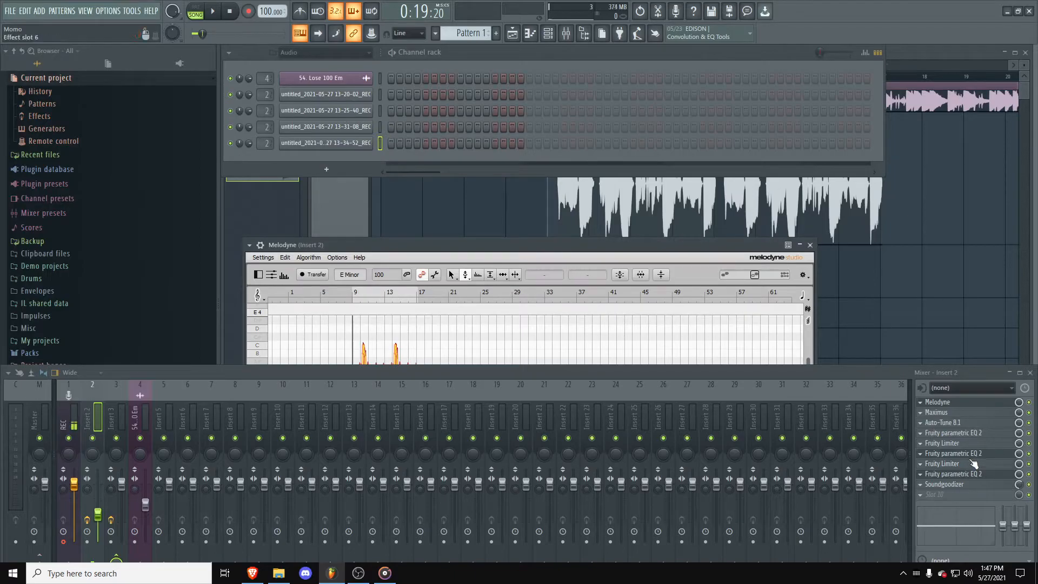
Step: Compare the vocal playback with the Fruity Limiters on Insert 2 bypassed and enabled
click(1028, 442)
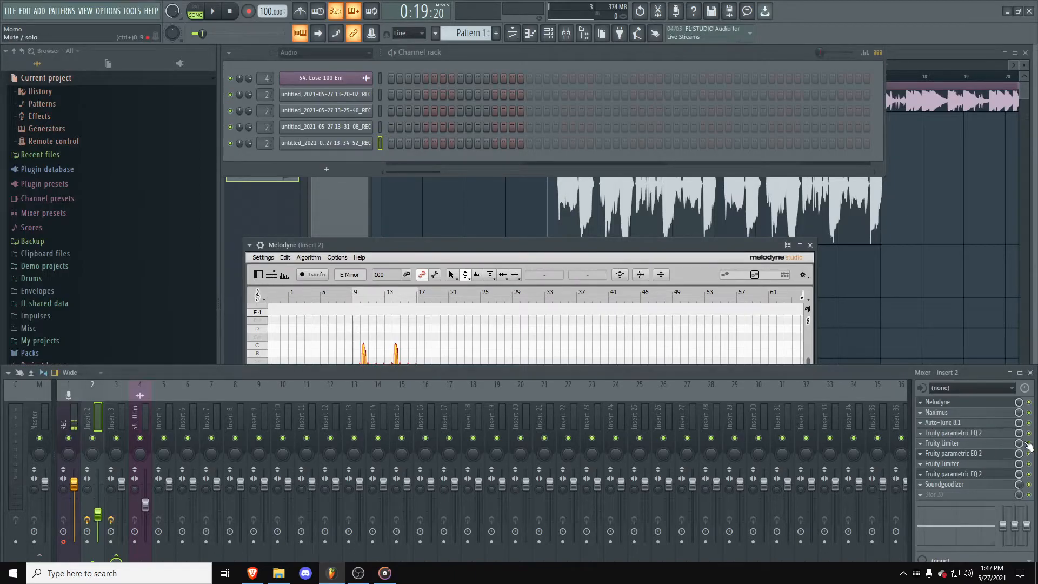
key(space)
key(space)
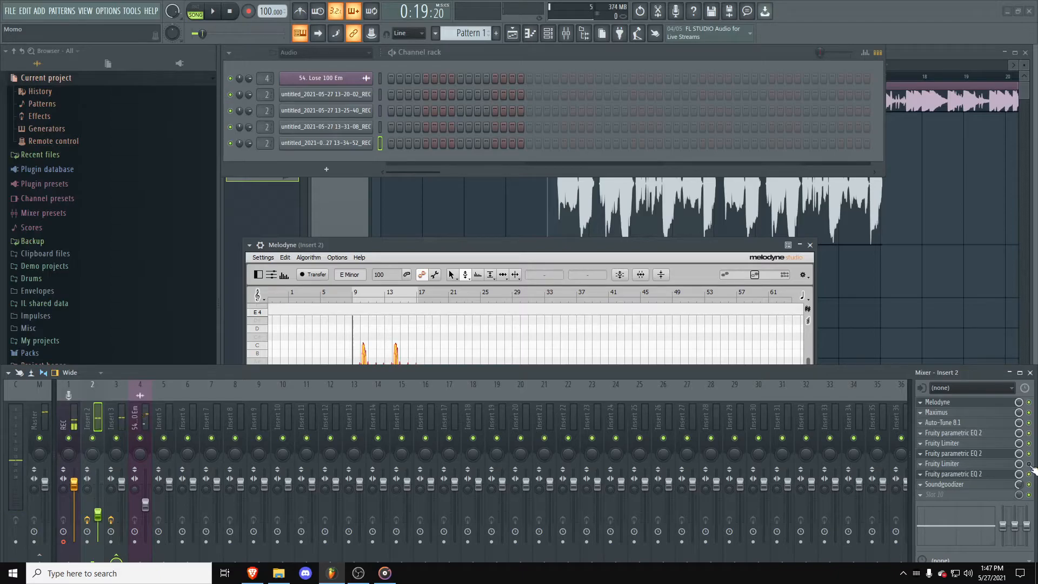
key(space)
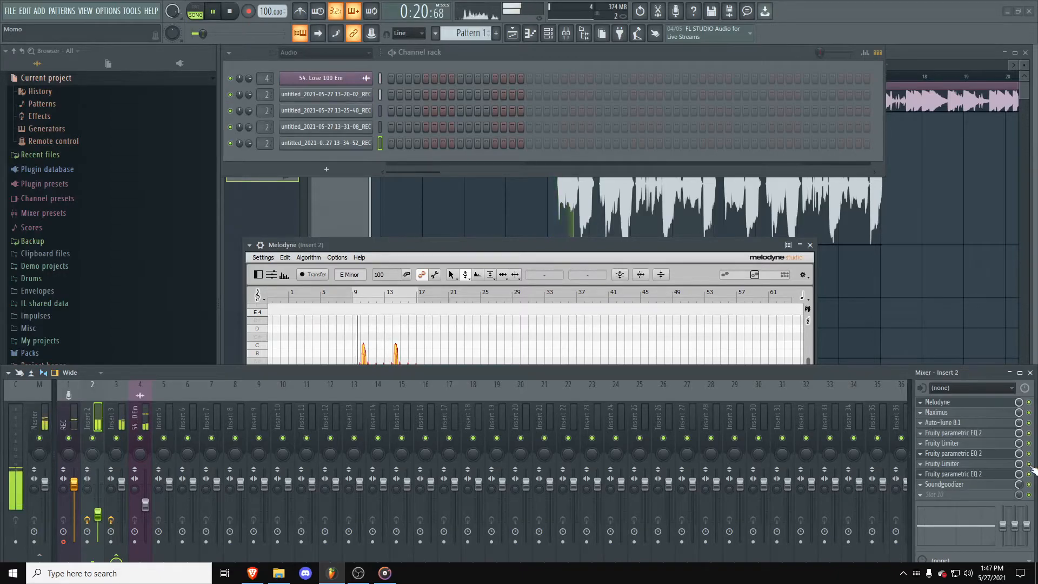
key(space)
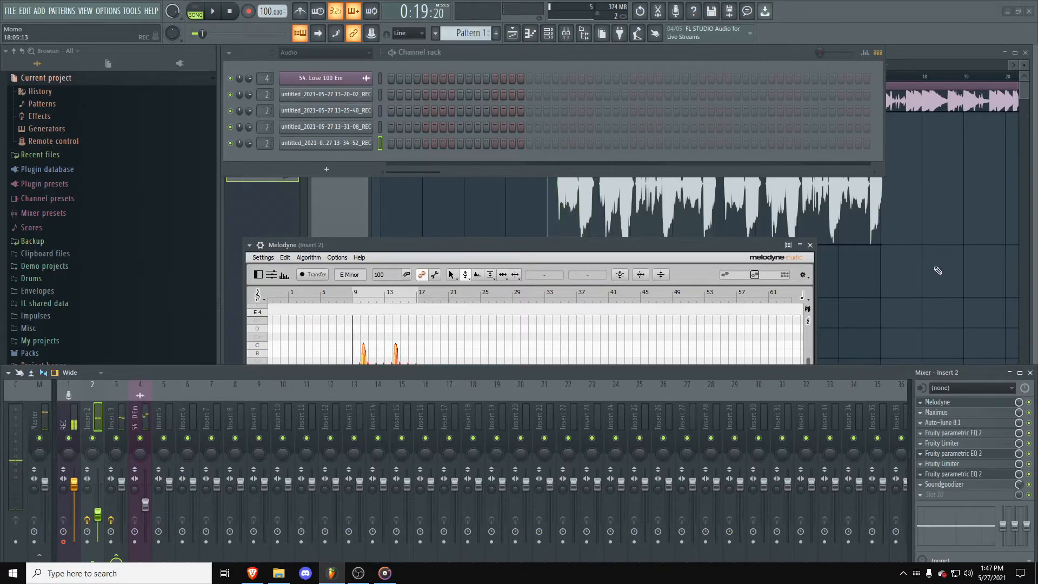
Step: Bring up the Playlist and open the second Fruity parametric EQ 2 on Insert 2 as a detached window
click(980, 454)
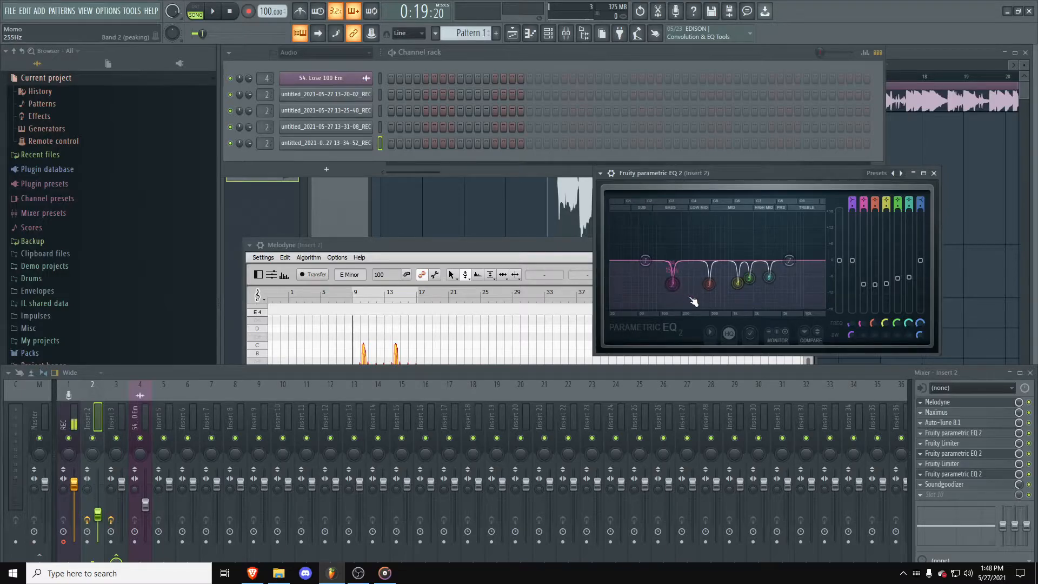
key(F5)
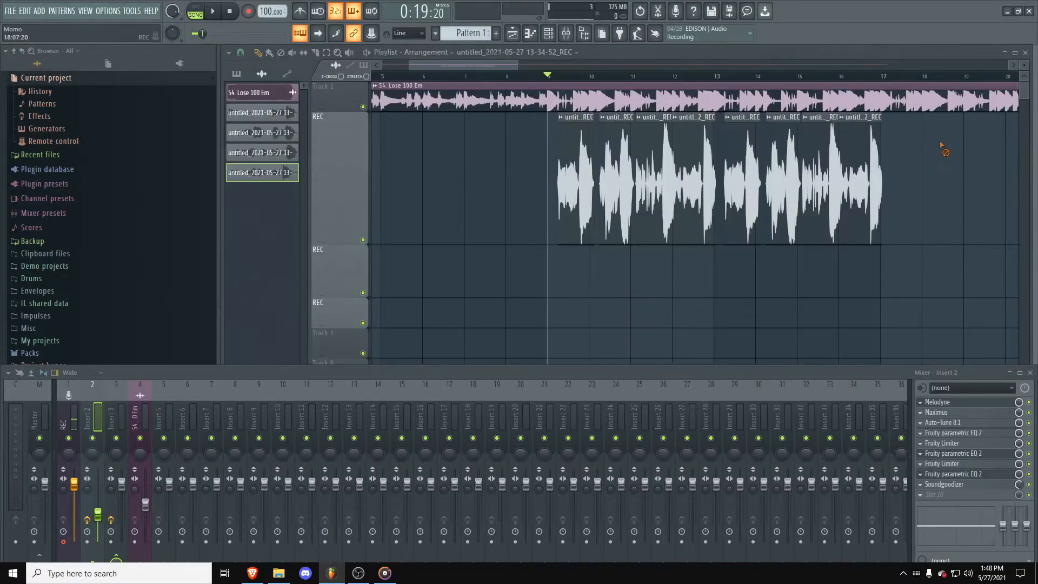
click(957, 454)
click(600, 173)
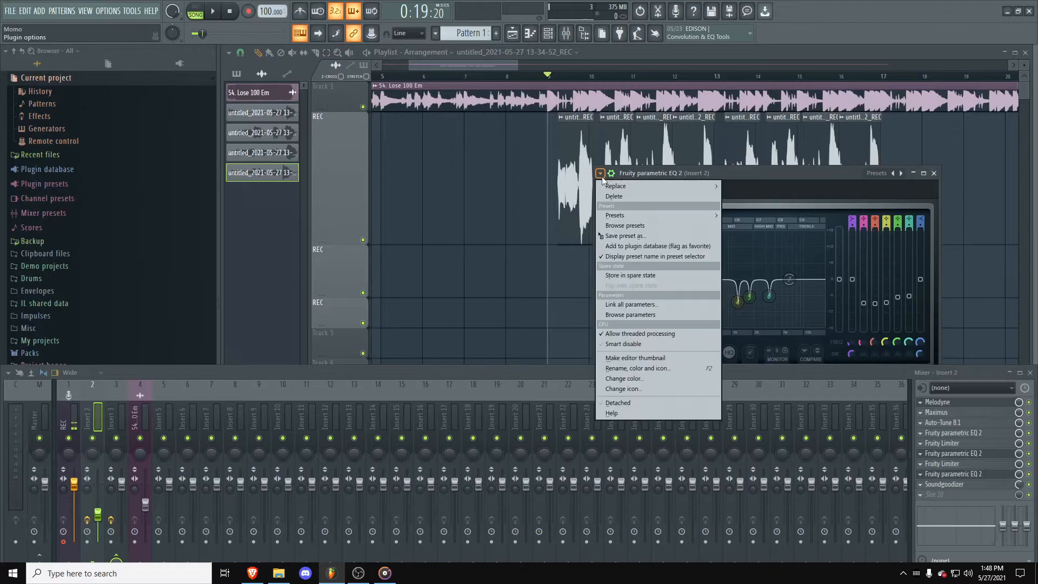
click(614, 402)
Step: Boost peaking band 2 to maximum gain at about 200 Hz and listen to the vocal through it
key(space)
drag(613, 382, 622, 313)
key(space)
key(space)
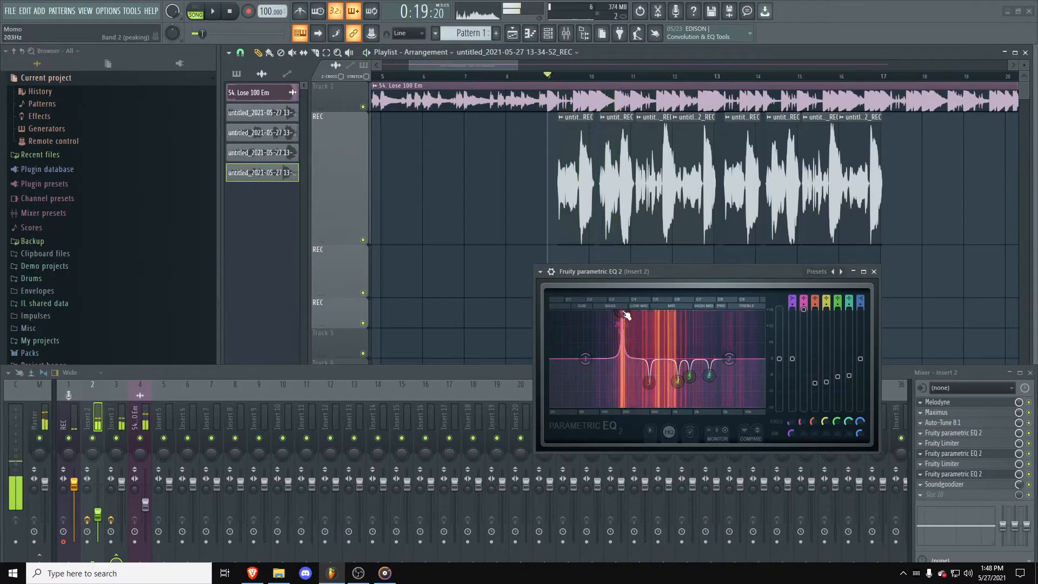
key(space)
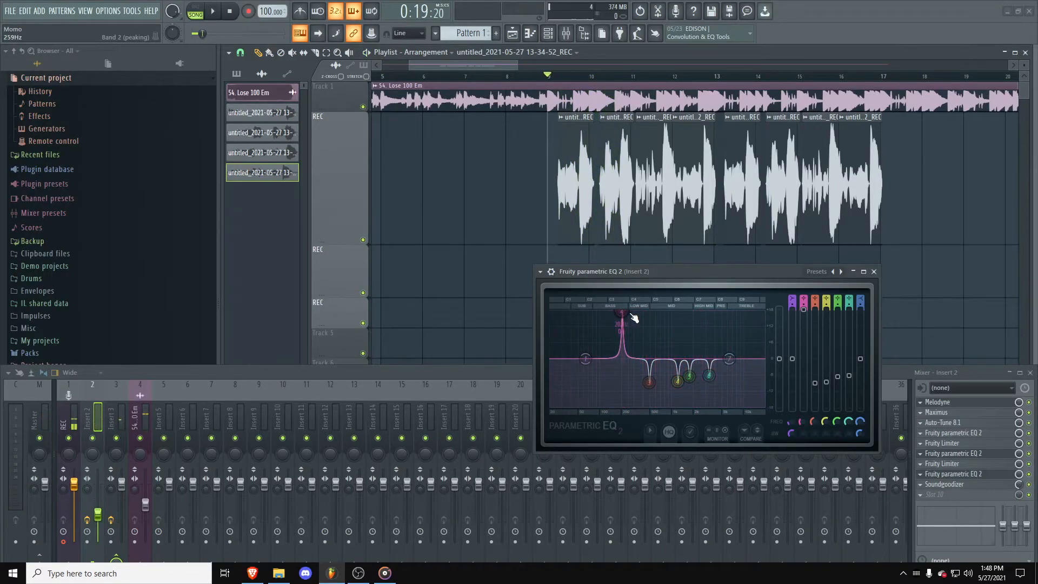
Step: Mute the backing track in the Playlist and listen to the vocal alone through the boosted band 2
key(space)
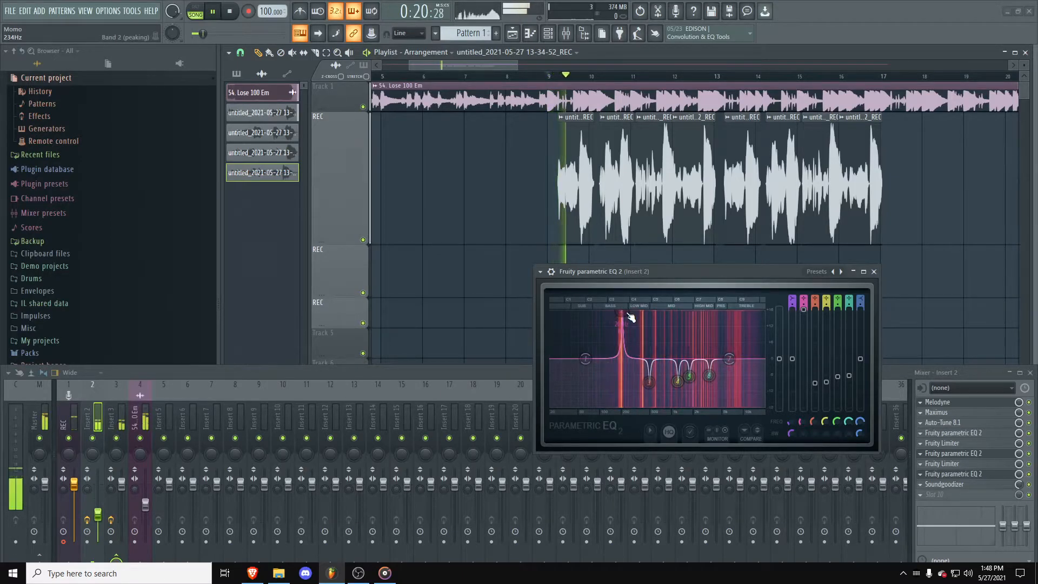
key(space)
key(space)
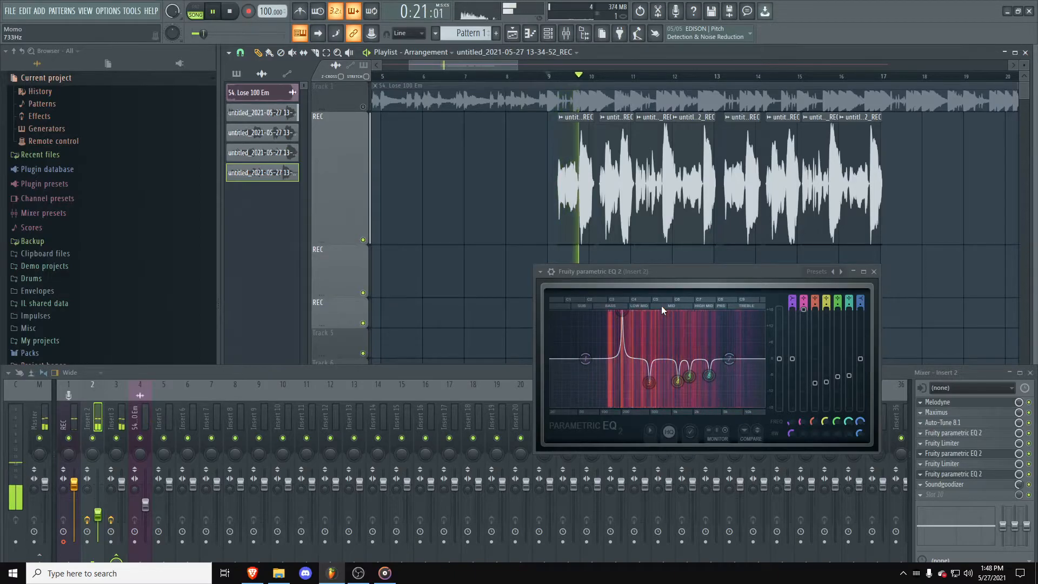
key(space)
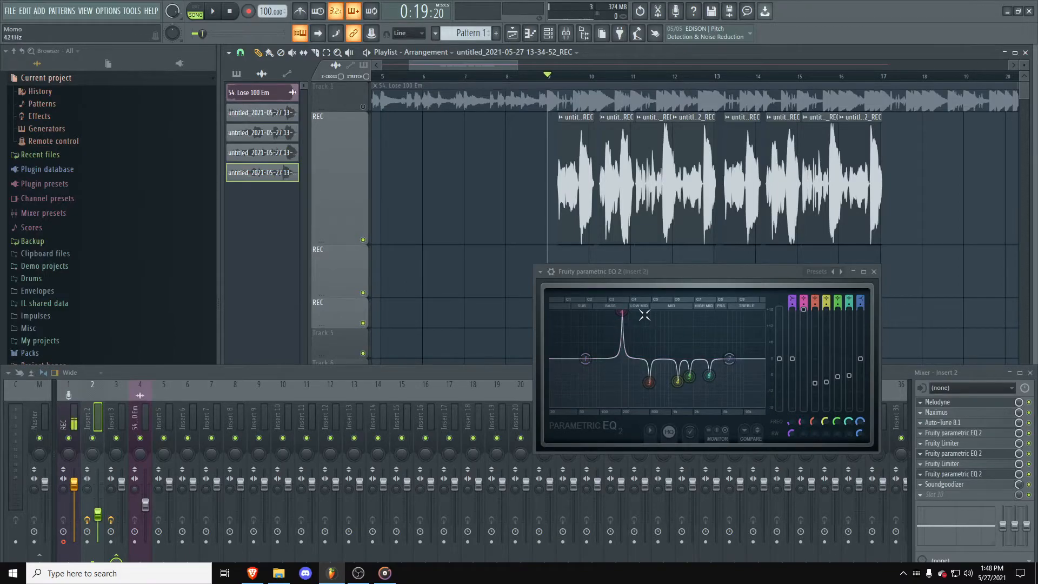
Step: Turn band 2's boost at about 202 Hz into a narrow cut and play the vocal to check it
click(805, 312)
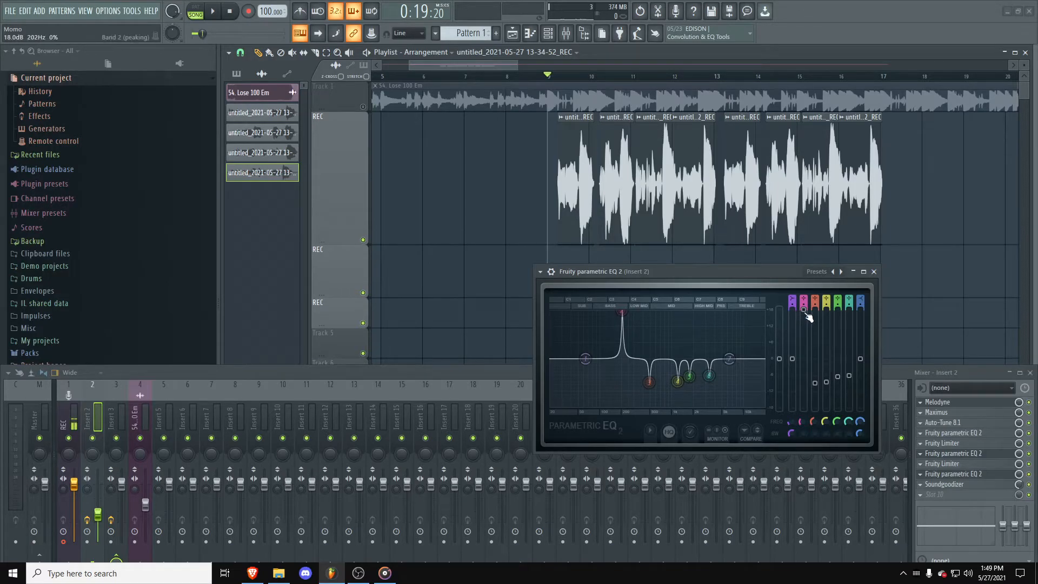
drag(621, 314, 622, 312)
drag(805, 315, 803, 386)
key(space)
key(space)
key(space)
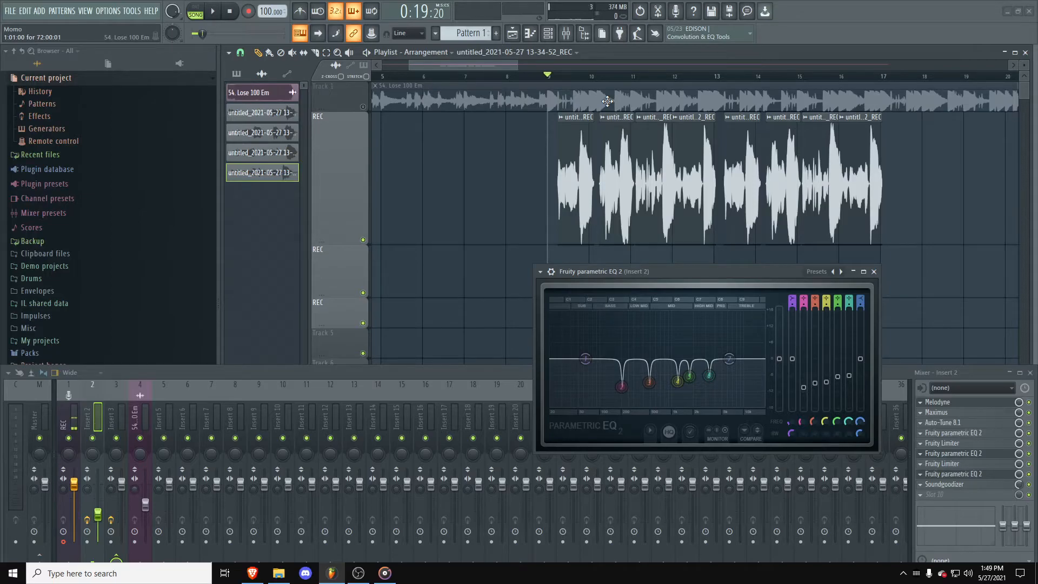
key(space)
key(space)
Step: Sweep peaking band 3 at 18 dB while listening, settle it at 346 Hz and cut it to -8.5 dB
drag(651, 383, 639, 312)
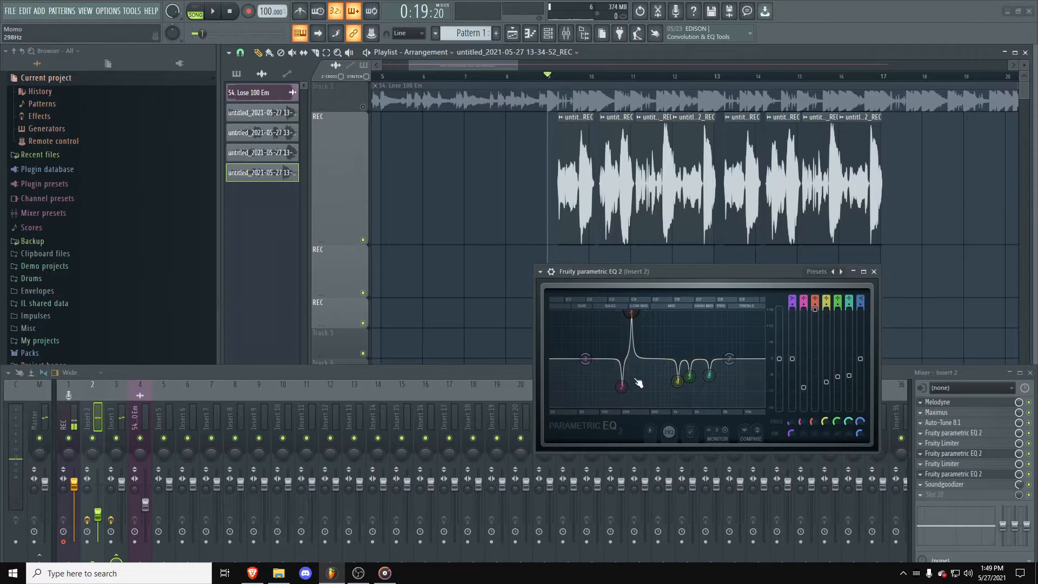
key(space)
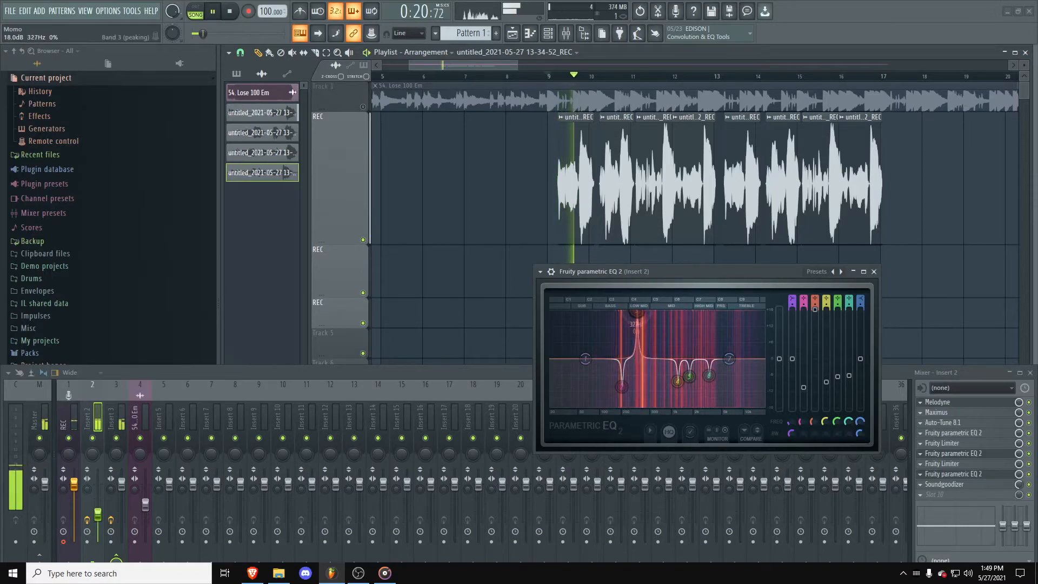
key(space)
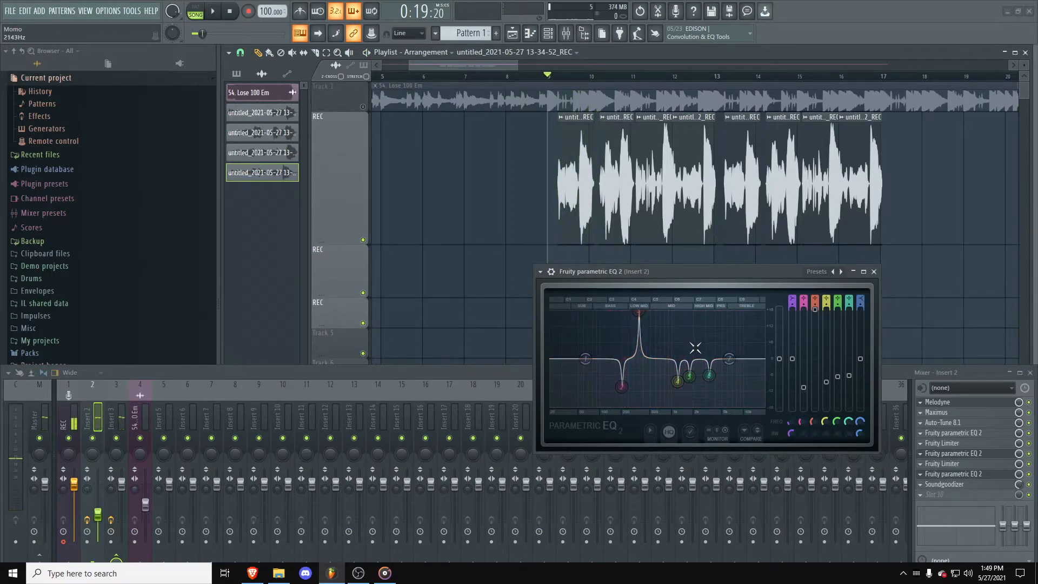
key(space)
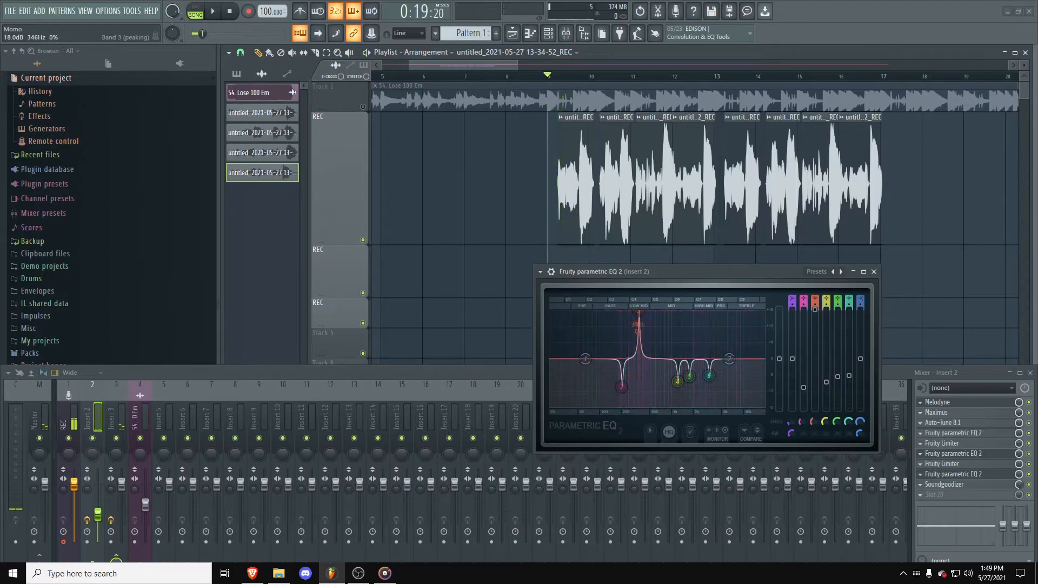
key(space)
key(space)
Step: Boost peaking band 4 to 18 dB, sweep it through the low mids by ear, and check band 2's bandwidth options
drag(677, 381, 648, 314)
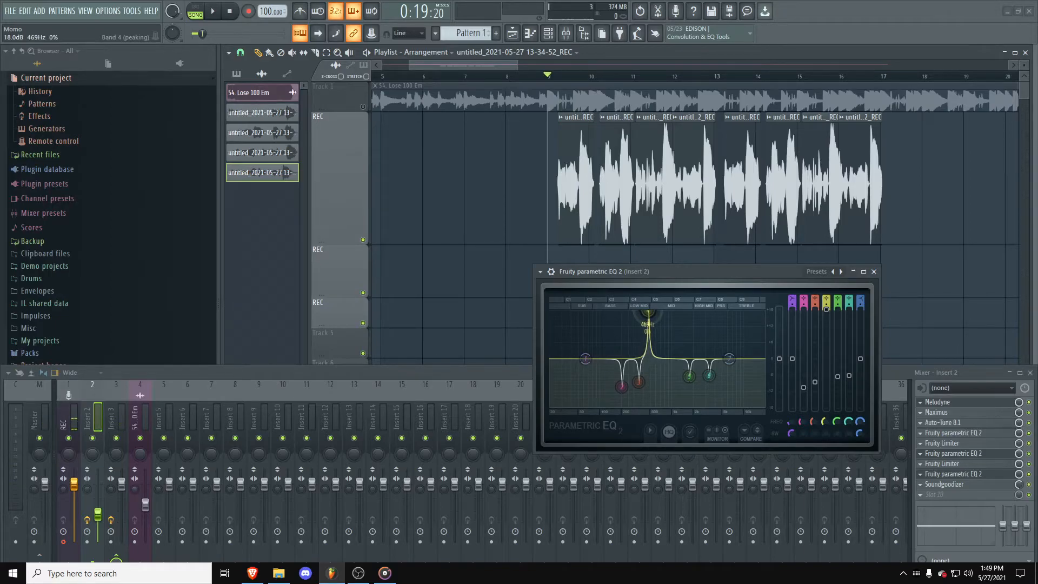
key(space)
key(space)
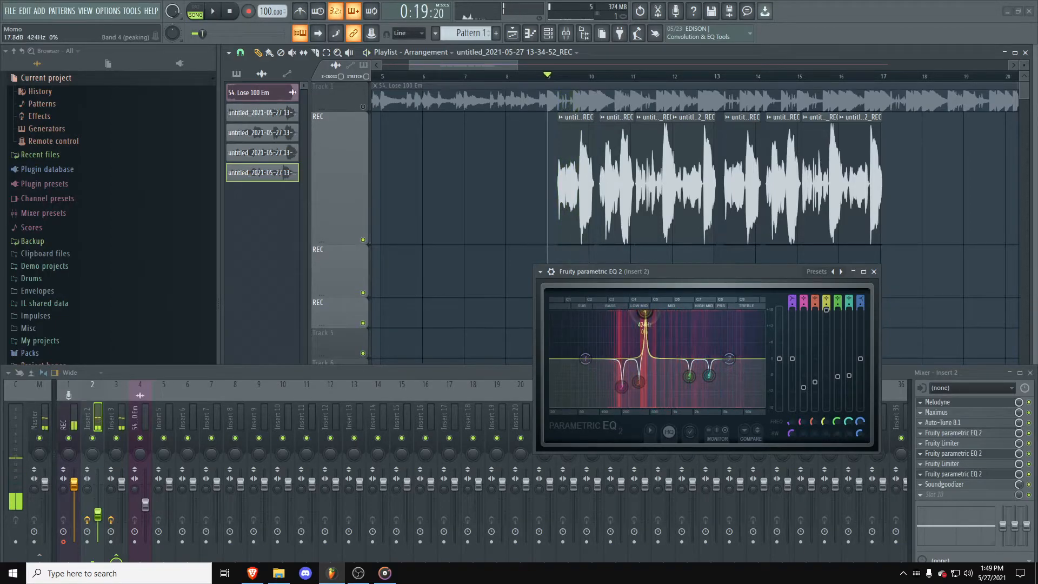
drag(648, 312, 641, 313)
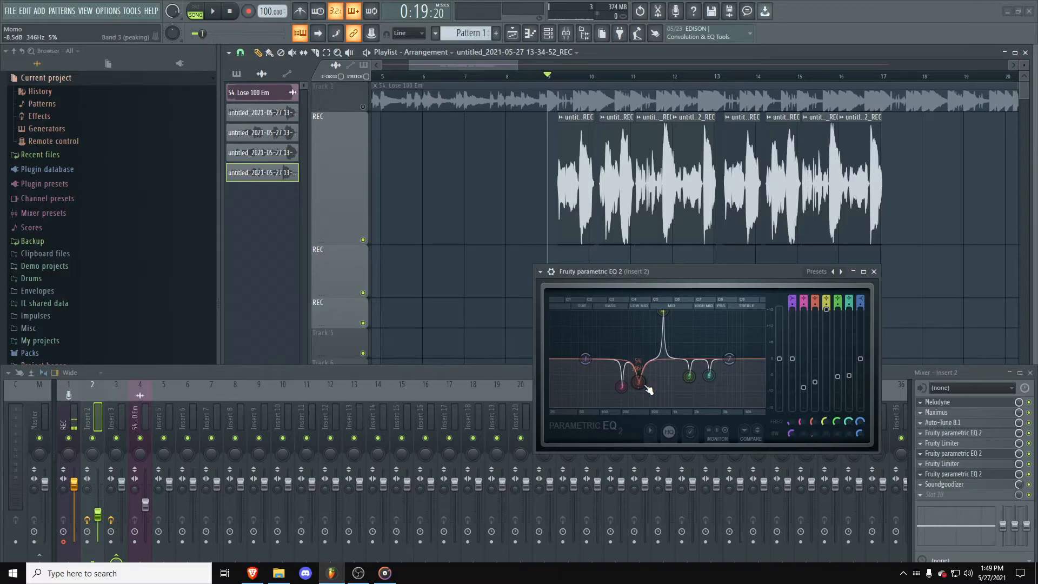
right_click(804, 433)
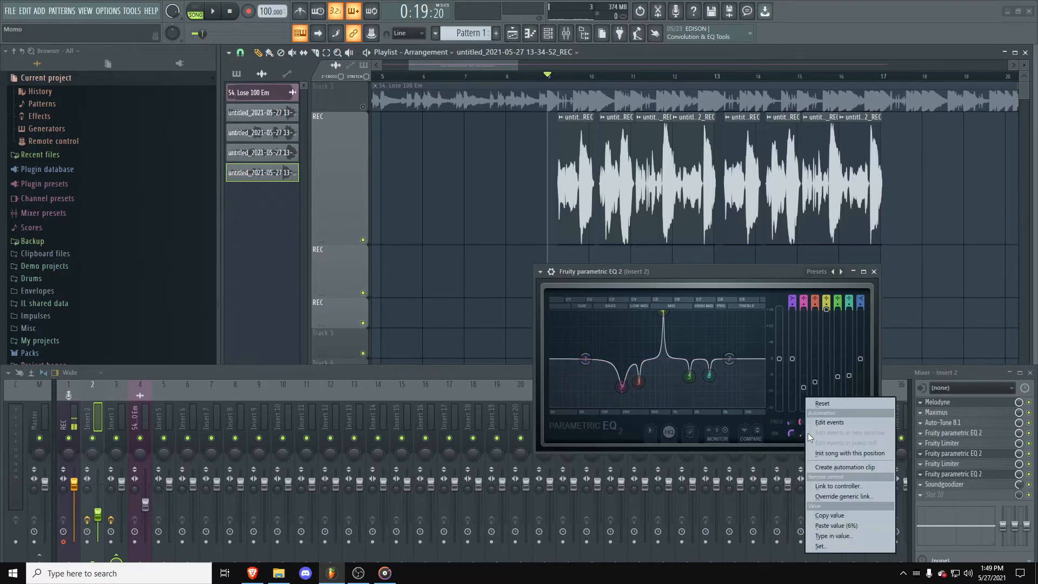
click(799, 436)
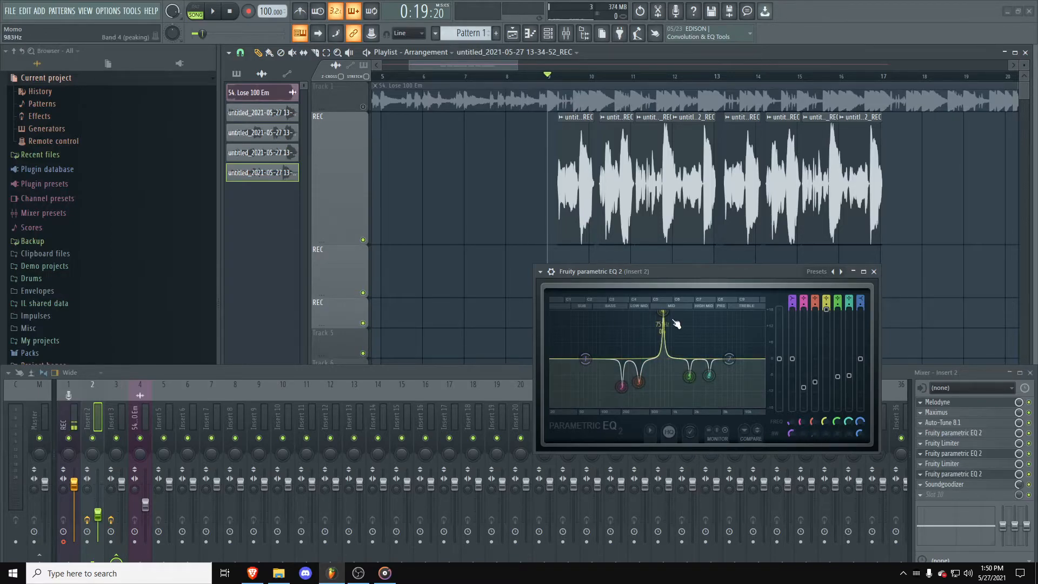
Step: Find resonances by ear and turn bands 4 and 5 into narrow cuts, band 4 at about 605 Hz and band 5 above it
key(space)
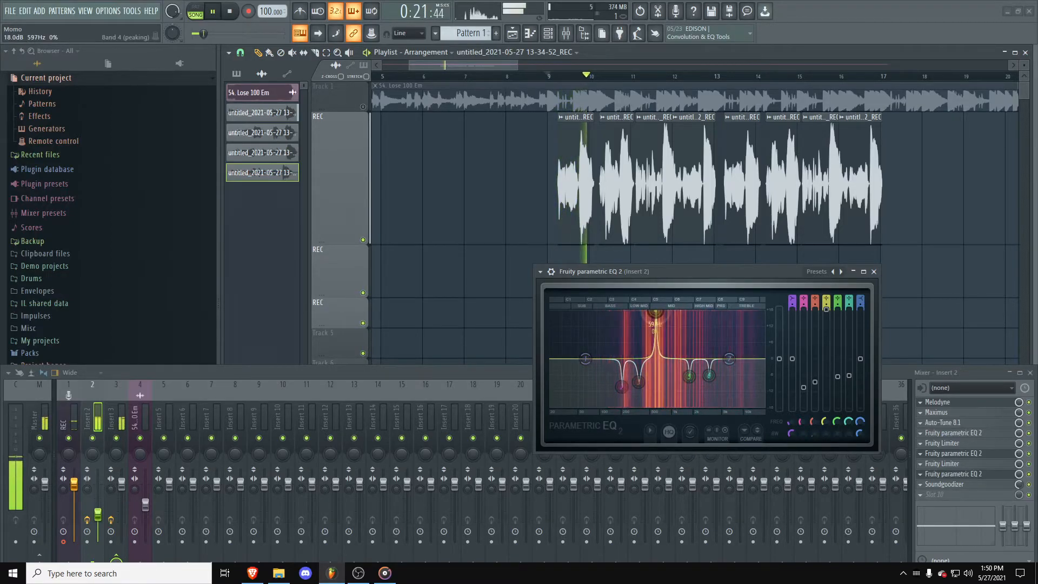
key(space)
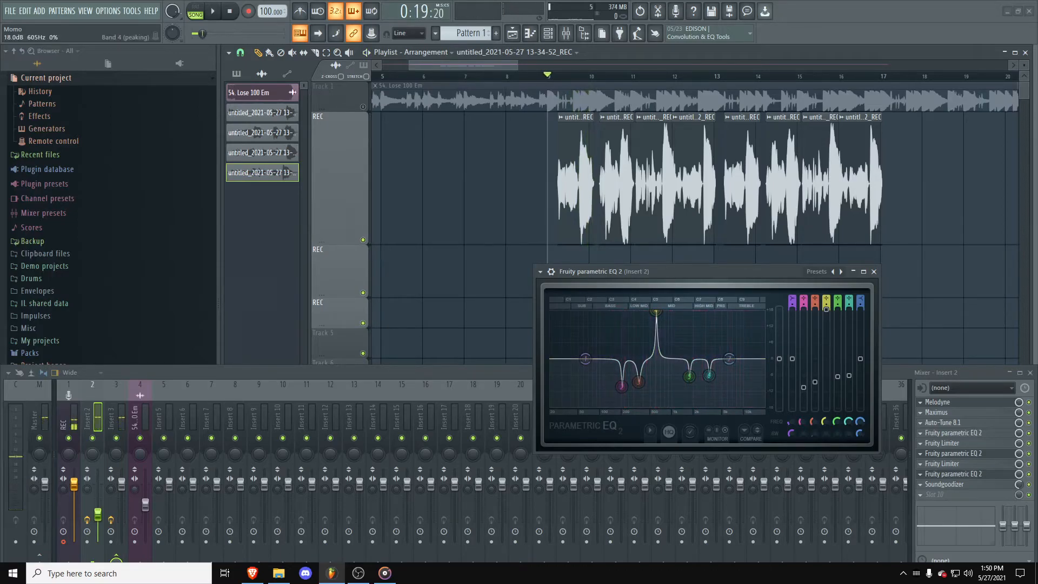
mouse_move(656, 310)
mouse_down()
mouse_move(656, 382)
mouse_move(674, 311)
mouse_up()
key(space)
key(space)
key(space)
drag(837, 319, 837, 383)
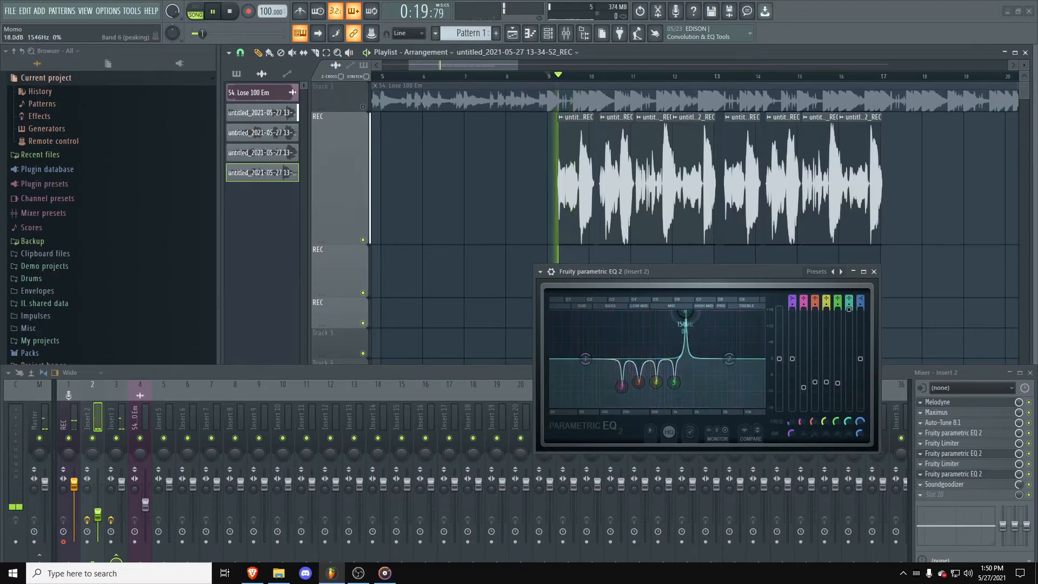
Step: Turn band 6's boost near 1.5 kHz into a narrow cut, listen to the vocal and close the equalizer
drag(848, 310, 849, 381)
key(space)
key(space)
click(873, 271)
key(space)
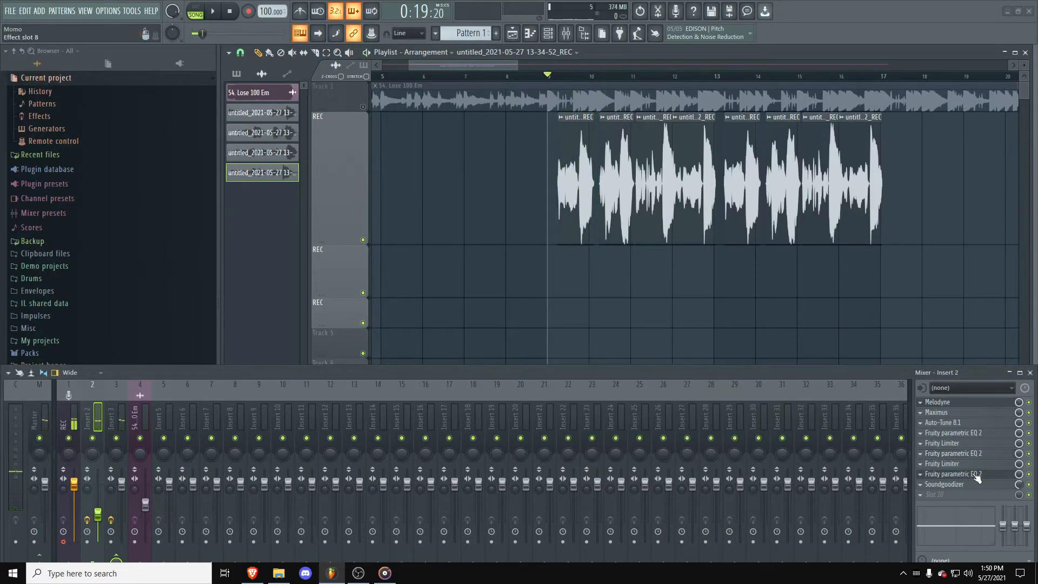
Step: Open the third Fruity parametric EQ 2 on Insert 2 and shift its band 5 cut slightly higher in frequency during playback
click(992, 477)
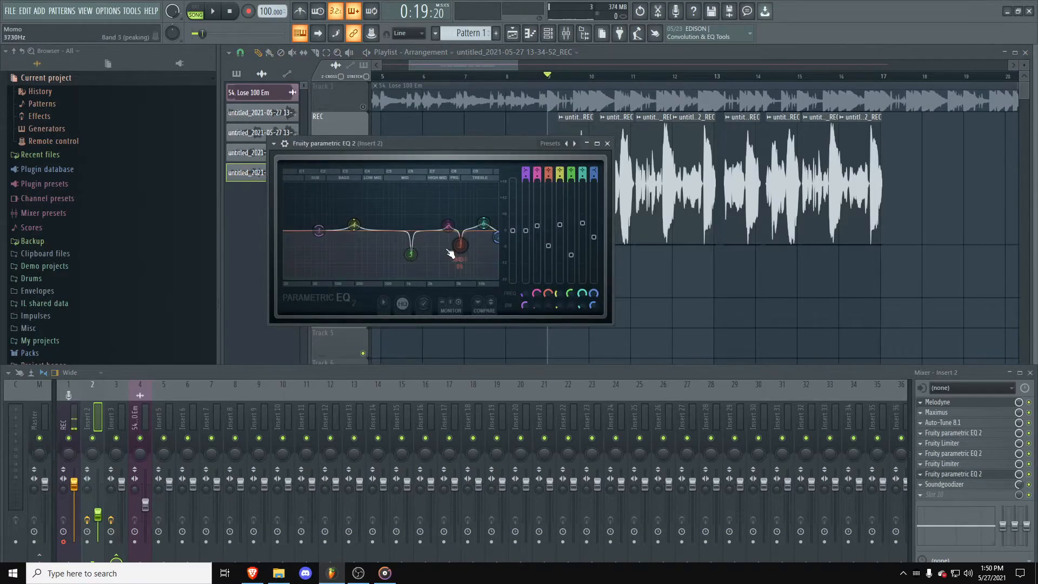
key(space)
mouse_move(414, 259)
mouse_down()
mouse_move(411, 186)
mouse_move(422, 184)
mouse_move(422, 250)
mouse_up()
key(space)
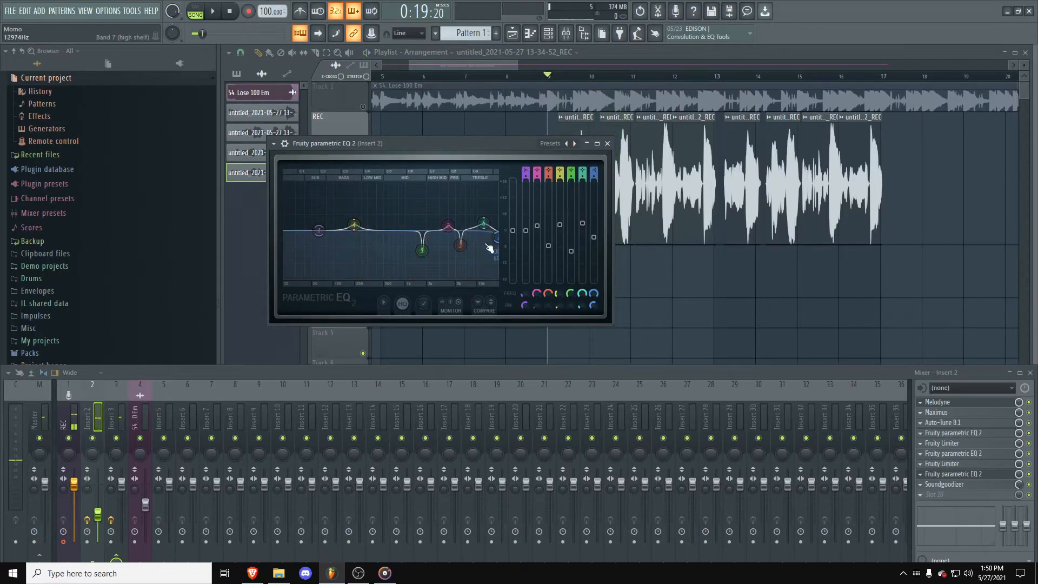
Step: Sweep band 3 of the third equalizer at 18 dB around 6.2 kHz by ear and turn it into a narrow cut
drag(466, 143, 637, 224)
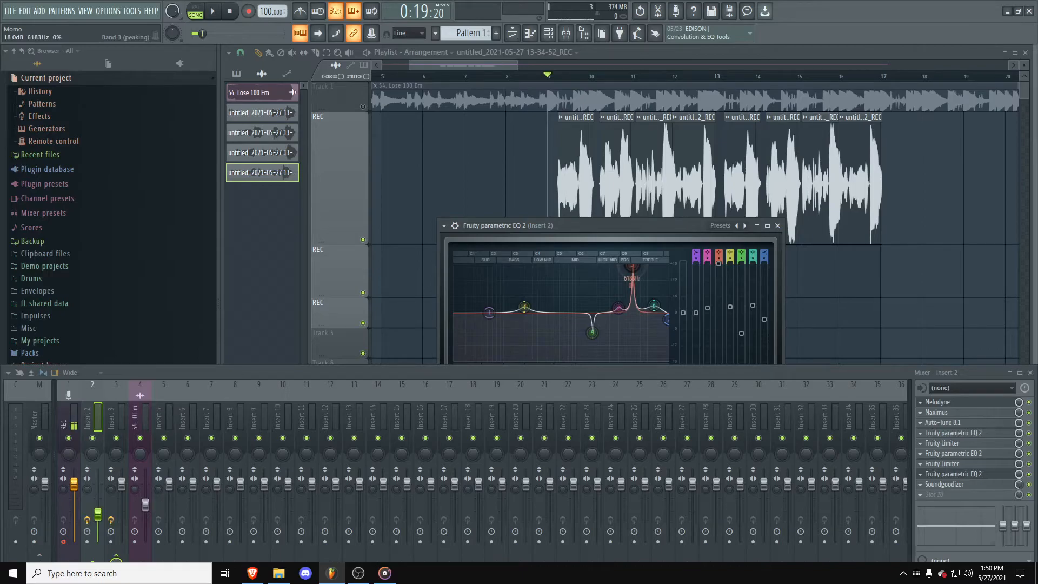
mouse_move(627, 266)
mouse_down()
mouse_move(610, 267)
mouse_move(634, 267)
mouse_up()
key(space)
Step: Boost band 2 to 18 dB at 3561 Hz while listening, and bring it back down to a small boost
drag(618, 308, 615, 264)
key(space)
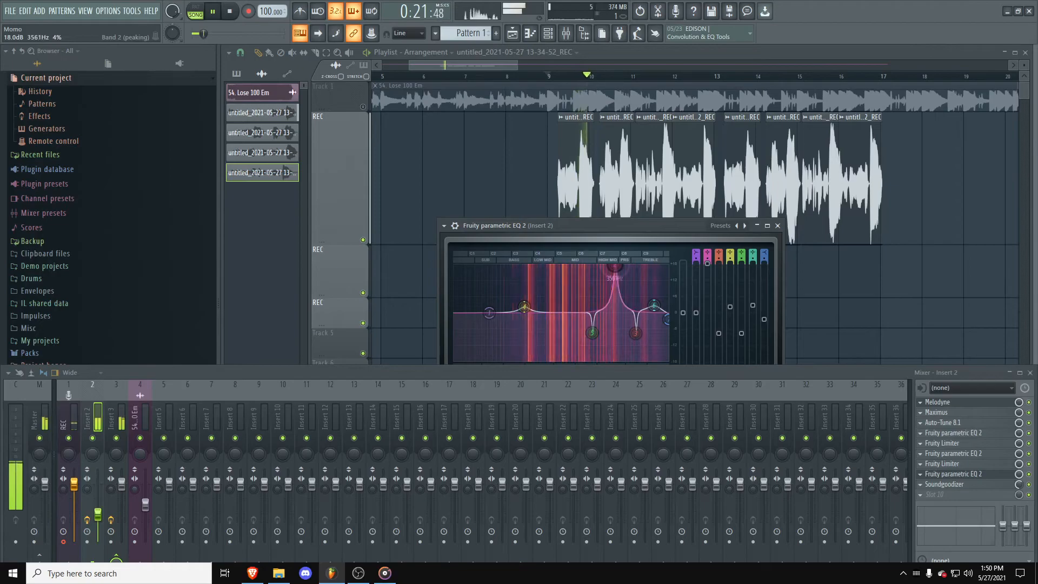
key(space)
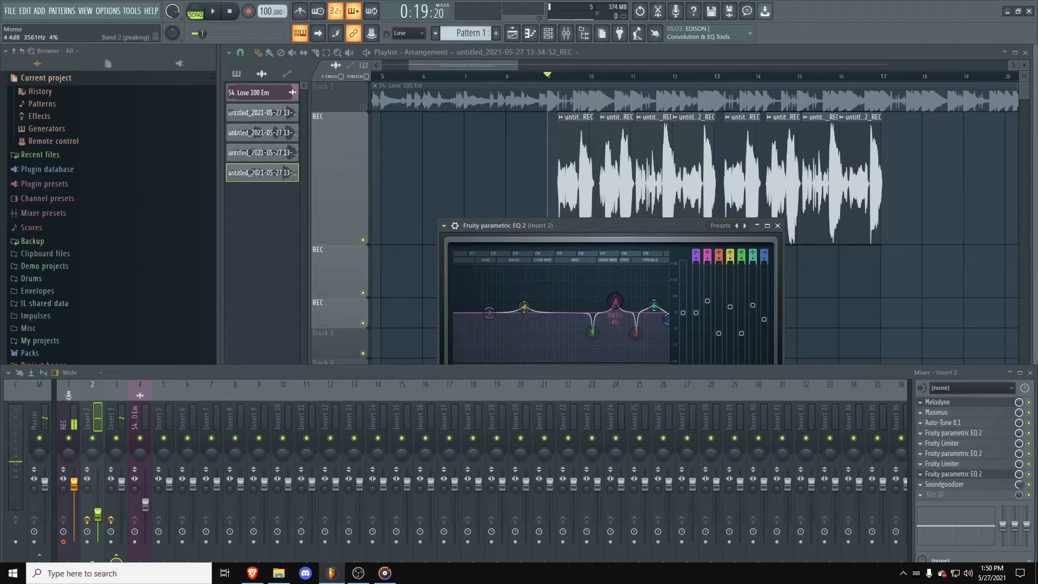
Step: Raise band 4 to a strong boost and move it up into the low mids while the vocal plays
key(space)
drag(525, 307, 543, 281)
key(space)
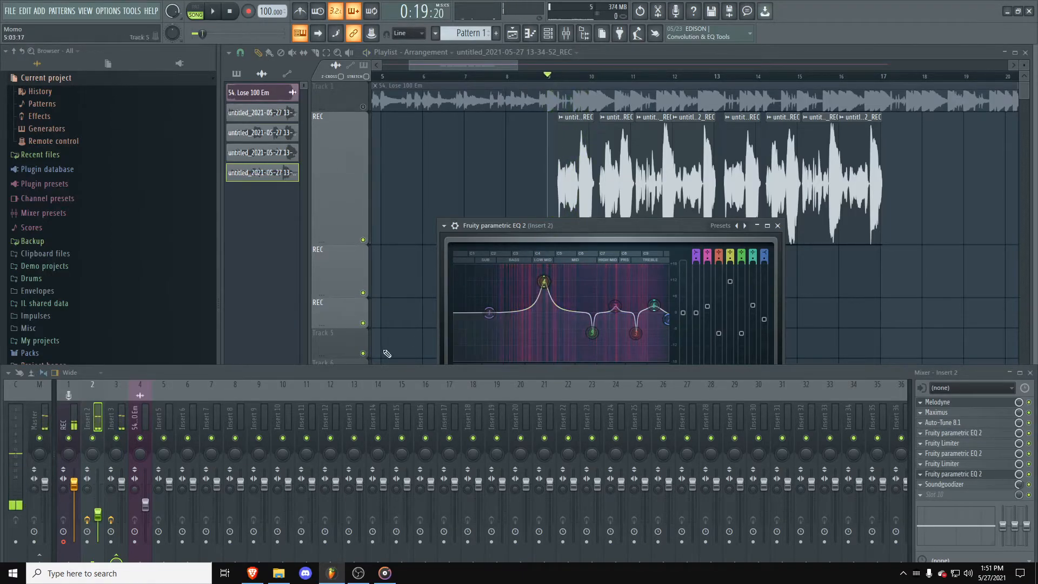
Step: Unmute the backing track and reopen the third Fruity parametric EQ 2 on Insert 2 as a detached window
click(369, 110)
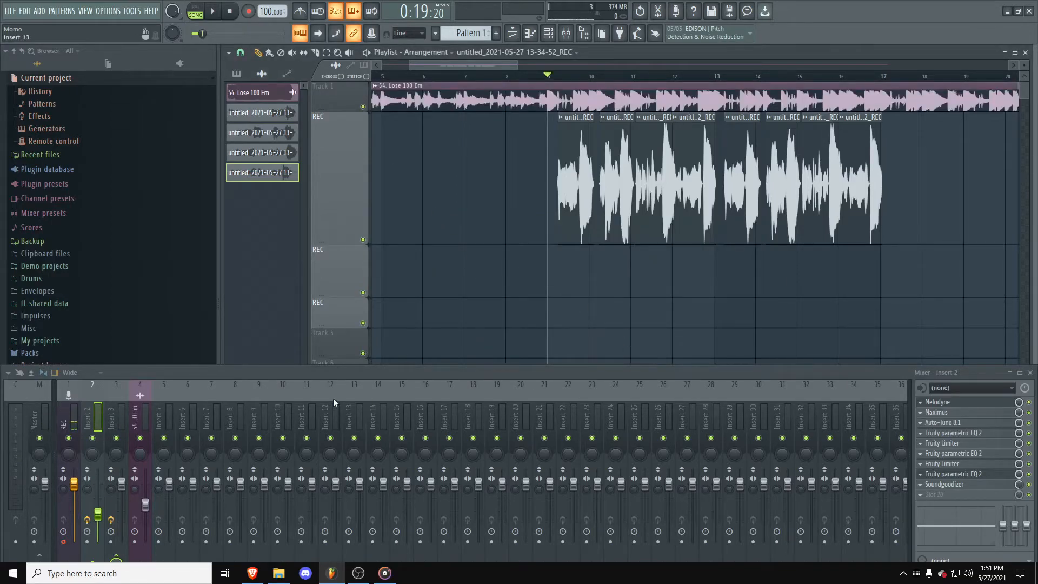
click(953, 474)
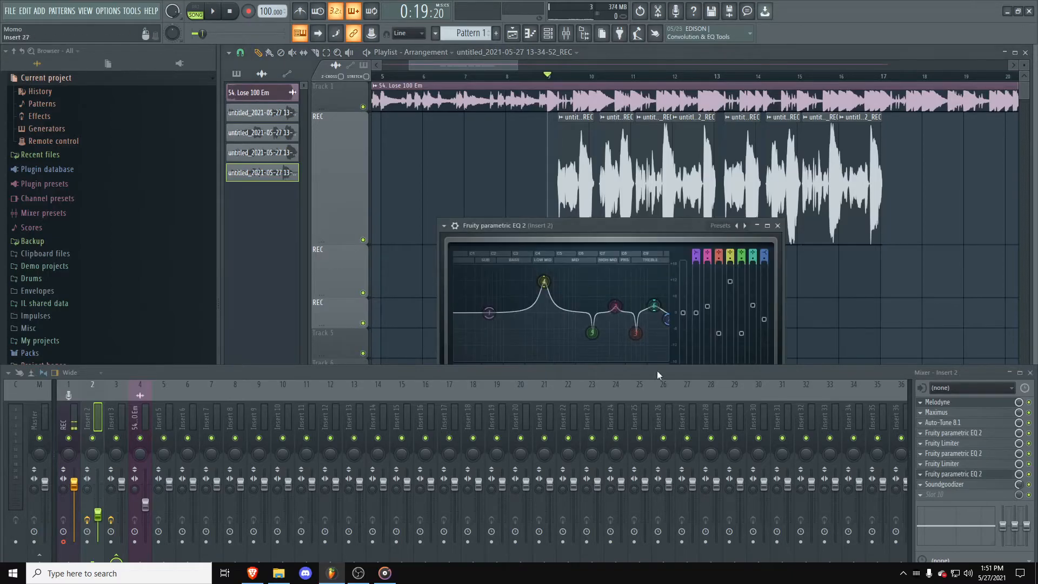
click(443, 225)
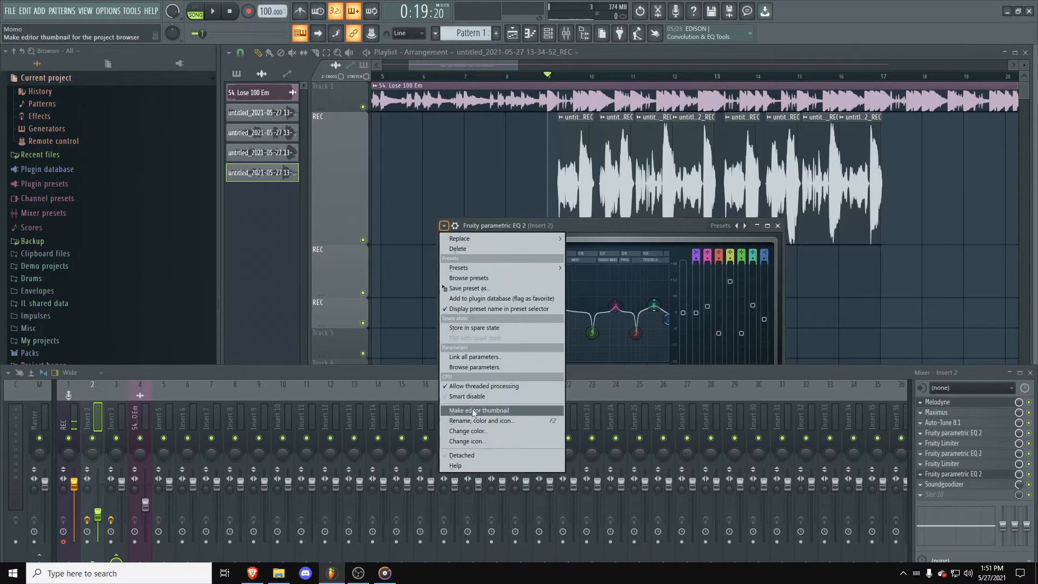
click(487, 450)
Step: Reduce band 4 to a gentle low-mid boost while listening to the vocal with the backing track
key(space)
mouse_move(543, 281)
mouse_down()
mouse_move(522, 274)
mouse_move(568, 278)
mouse_move(534, 280)
mouse_move(545, 282)
mouse_up()
key(space)
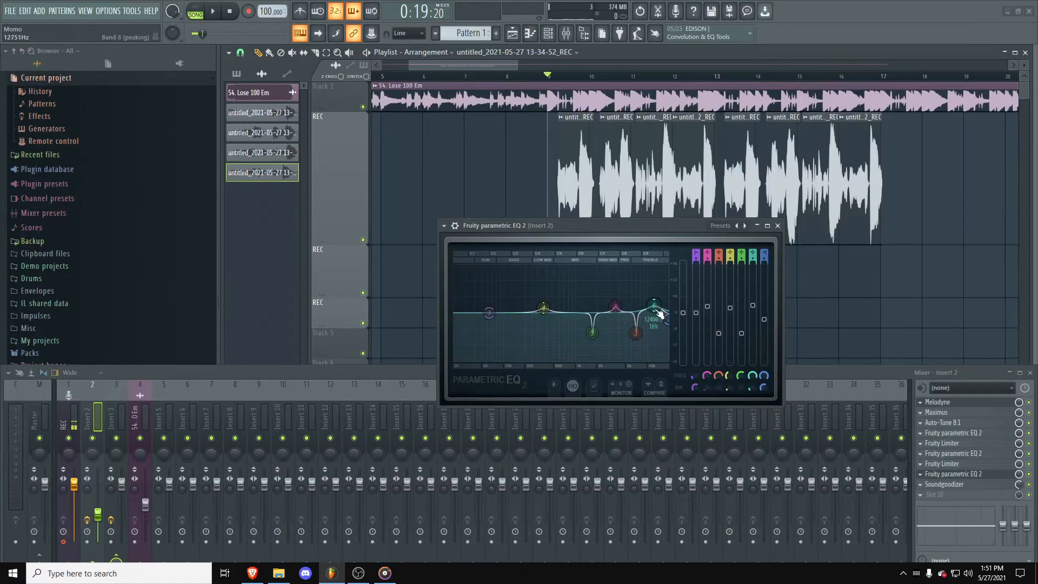
Step: Adjust peaking band 6 by ear to a 4.2 dB boost at 13135 Hz
drag(653, 308, 654, 307)
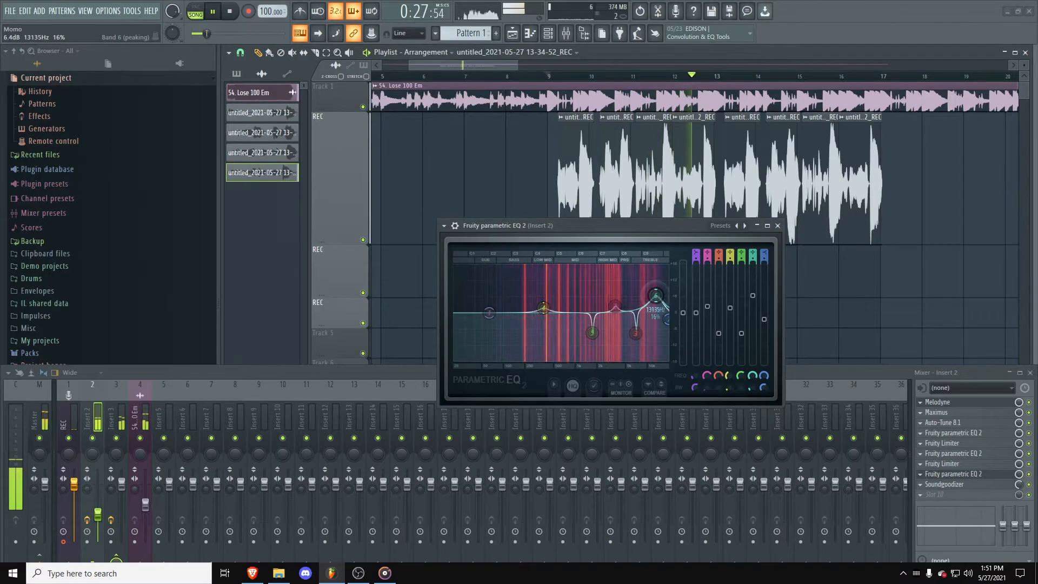
drag(656, 310, 655, 303)
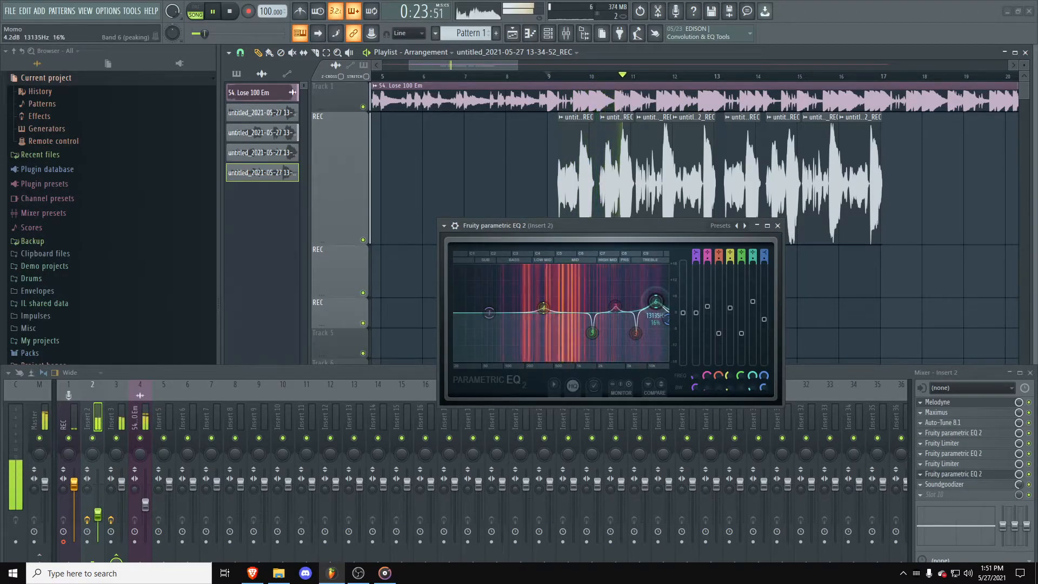
key(space)
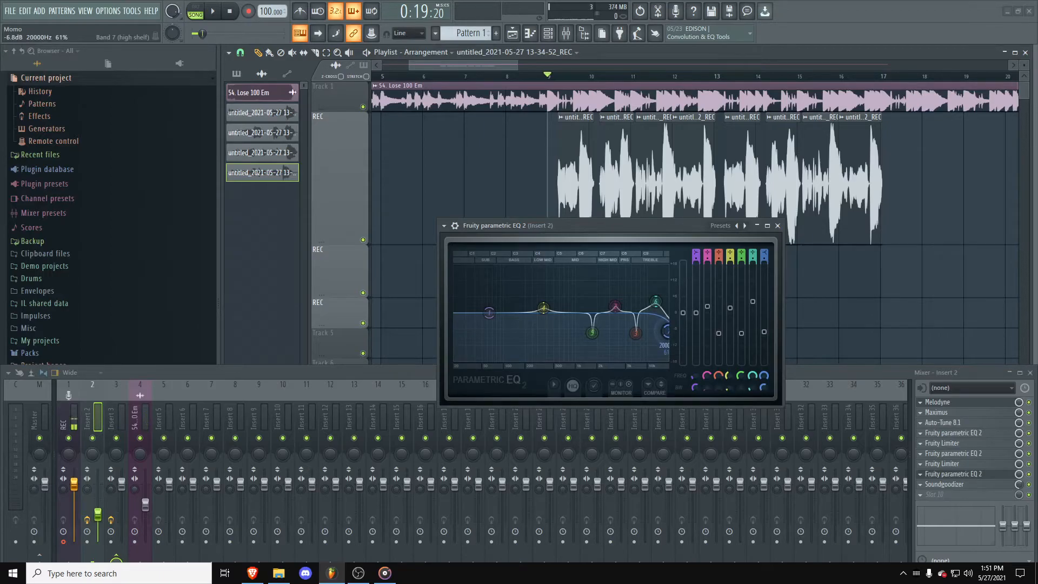
Step: Compare high-shelf levels on band 7 by ear, settle at about -6.8 dB at 20000 Hz, and close the equalizer
key(space)
drag(666, 341, 667, 293)
drag(666, 328, 667, 331)
key(space)
click(777, 225)
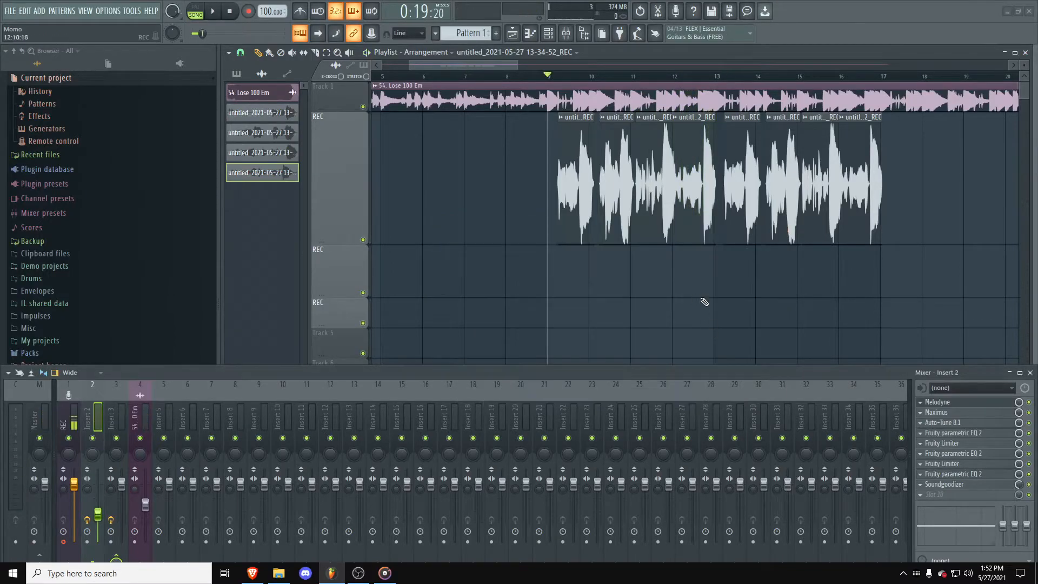
Step: Open Soundgoodizer on Insert 2 and compare modes A, D and B during playback, ending on mode B
click(967, 486)
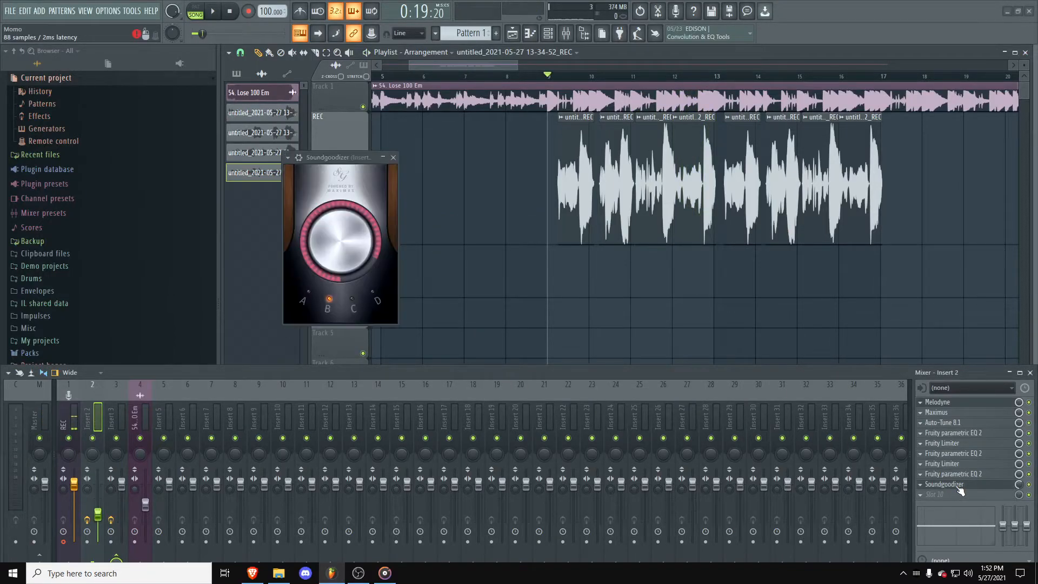
key(space)
click(329, 299)
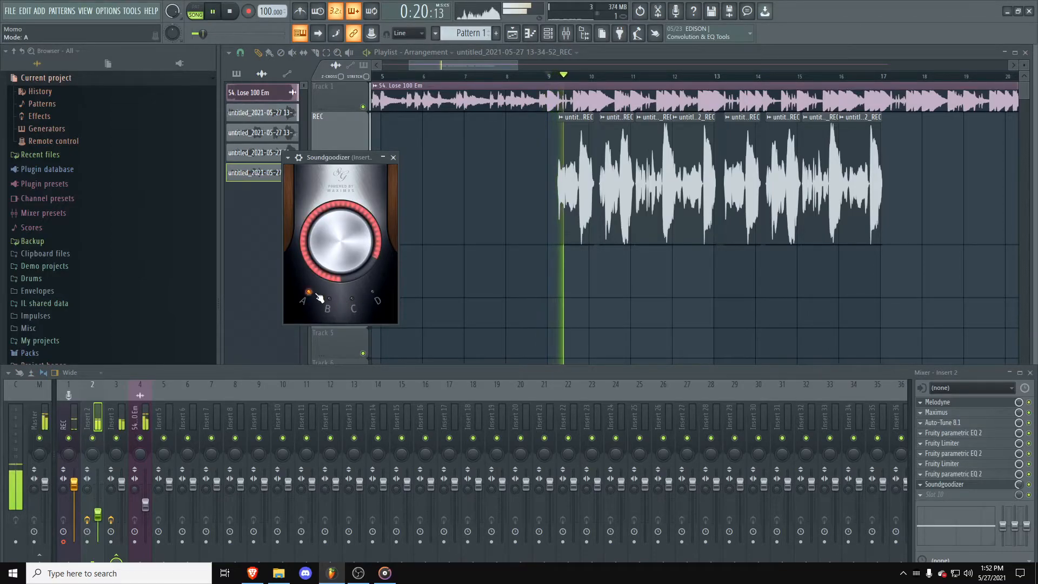
click(372, 294)
click(328, 299)
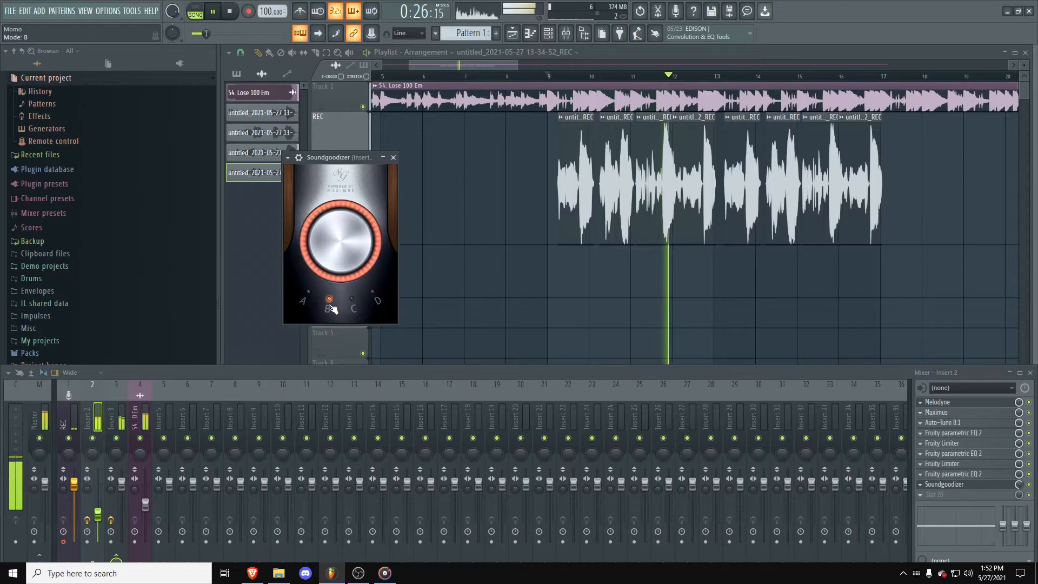
Step: Reduce the Soundgoodizer amount on Insert 2 by ear, close its window and set its mix level to about 58%
key(space)
key(space)
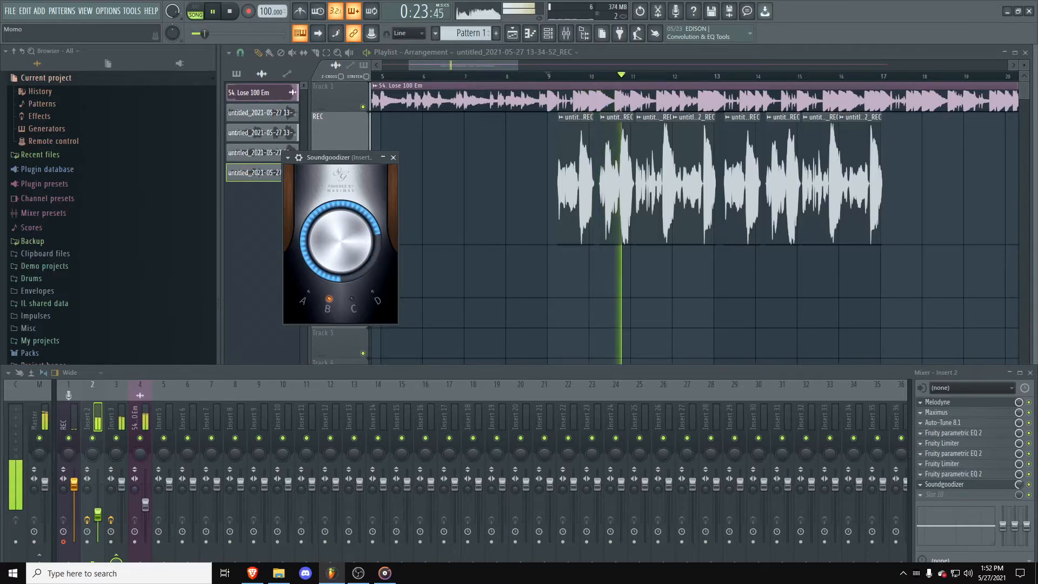
click(393, 157)
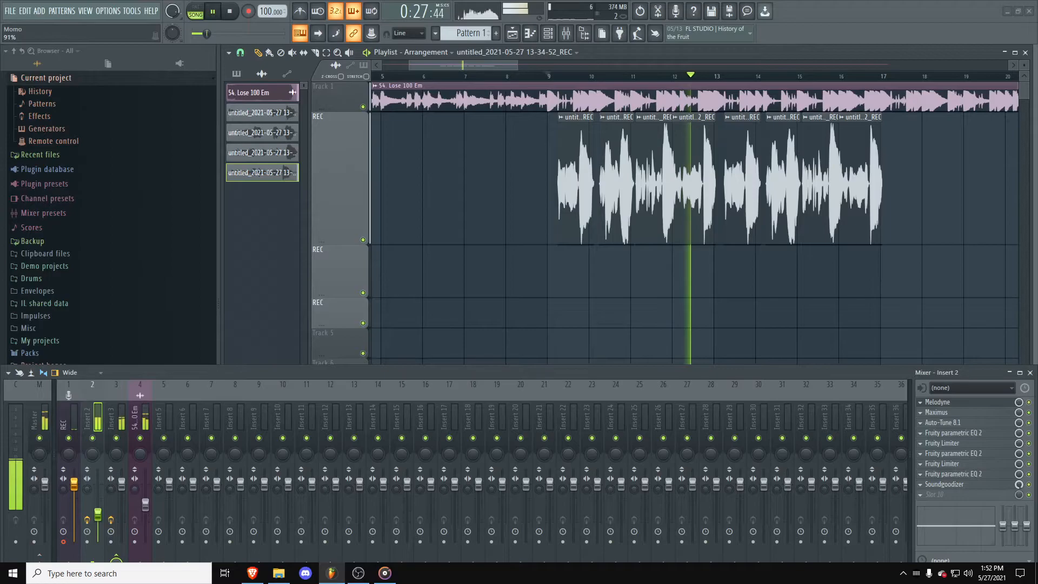
key(space)
key(space)
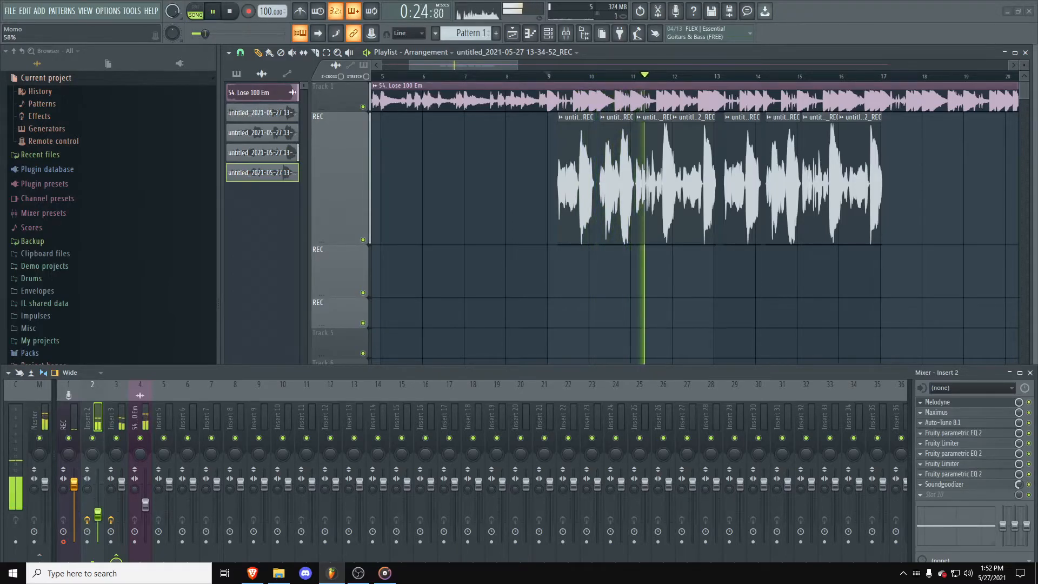
Step: Audition the 50 Detune and Default presets of Fruity Chorus on Insert 3 during playback, keep Default and close the plugin
click(116, 412)
key(space)
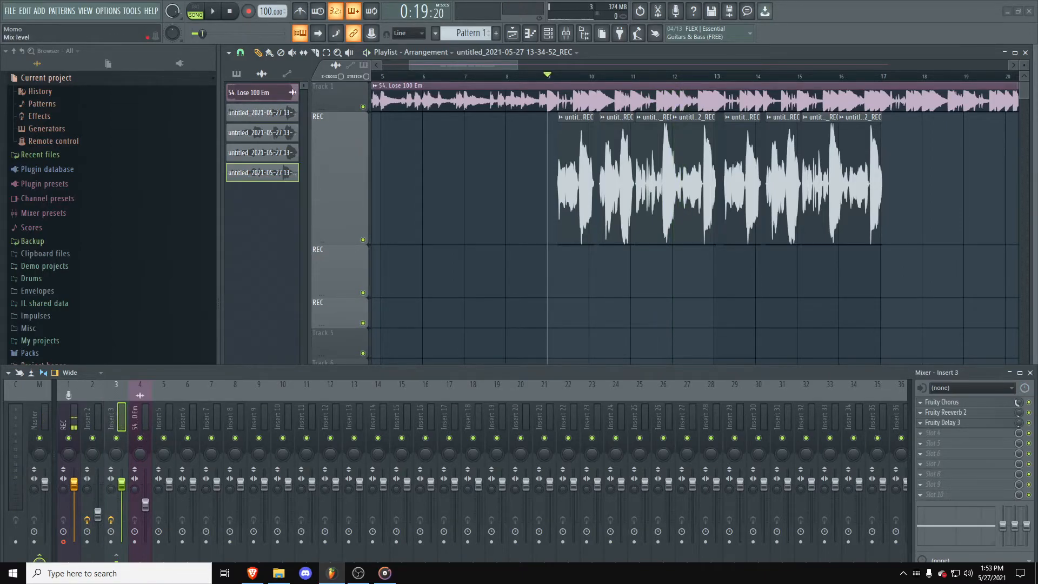
key(space)
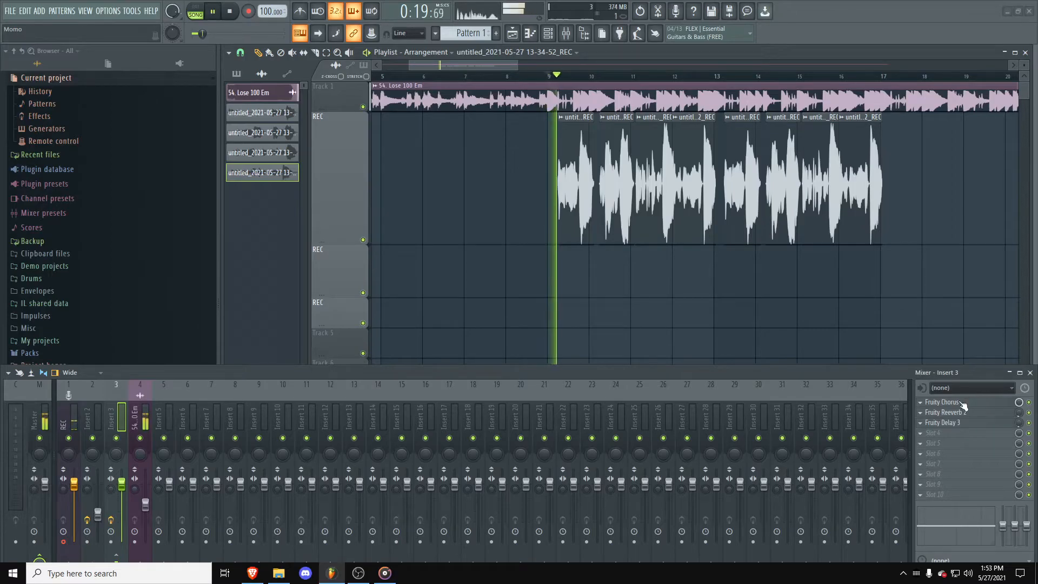
click(962, 402)
click(471, 102)
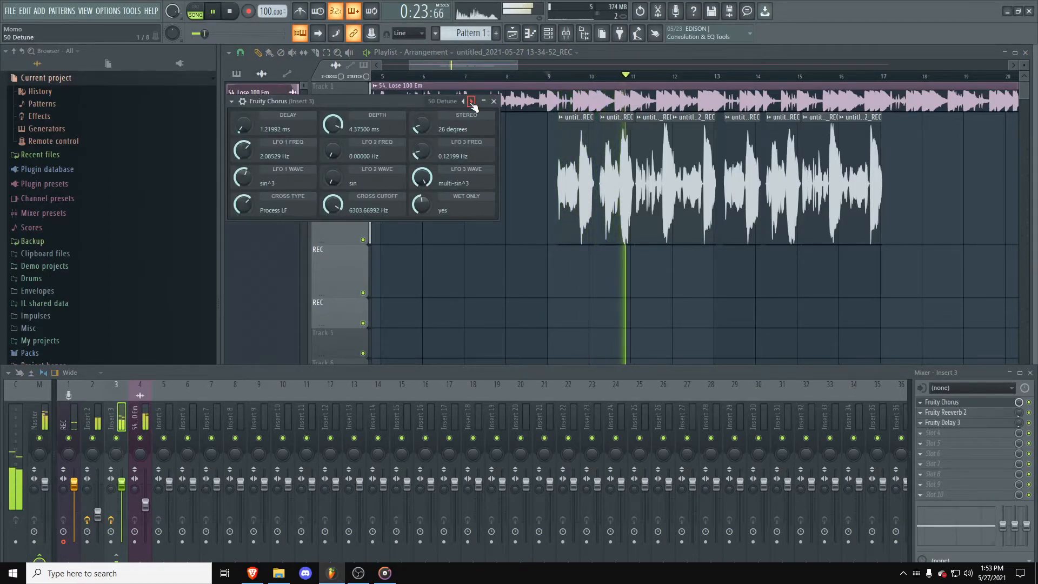
click(471, 101)
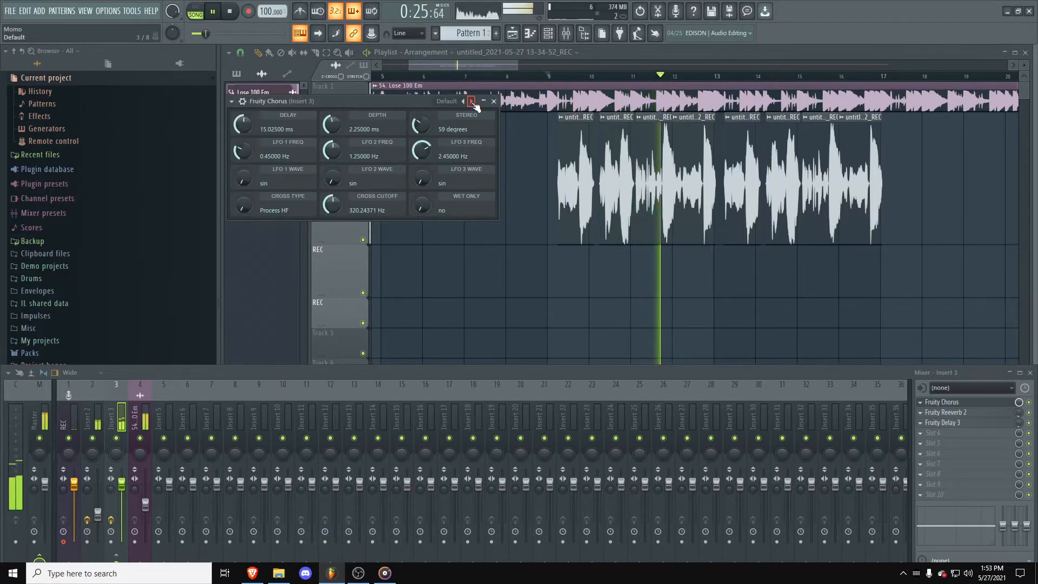
key(space)
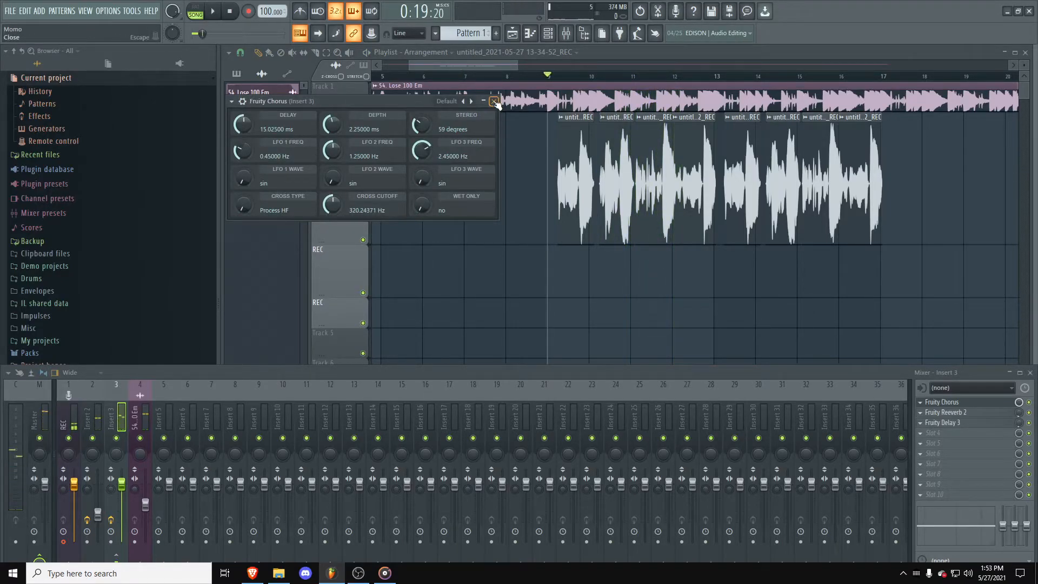
click(494, 101)
Step: Lower the Fruity Chorus mix level on Insert 3 by ear while the song plays
key(space)
drag(1018, 402, 1018, 449)
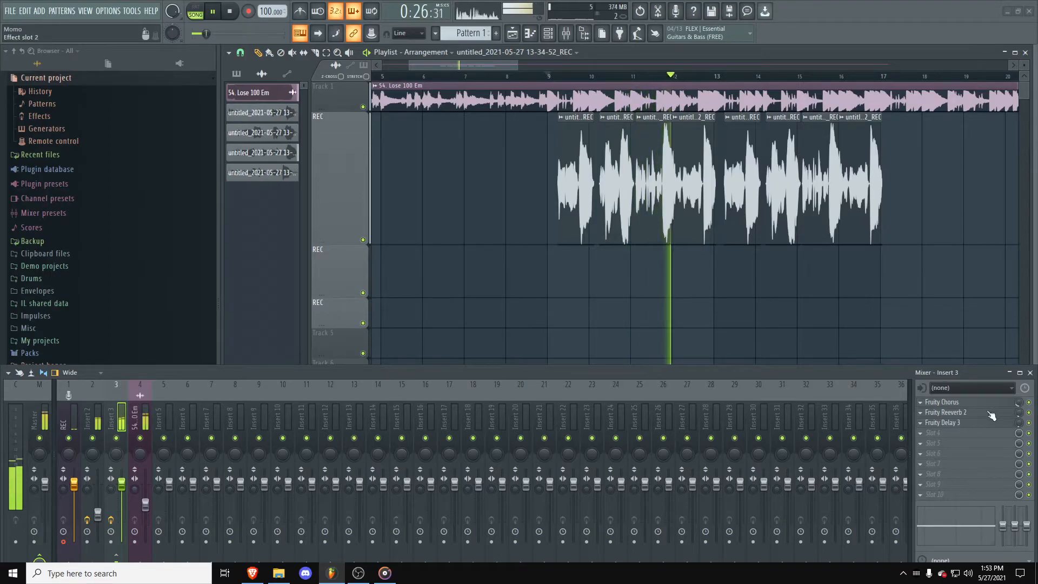
key(space)
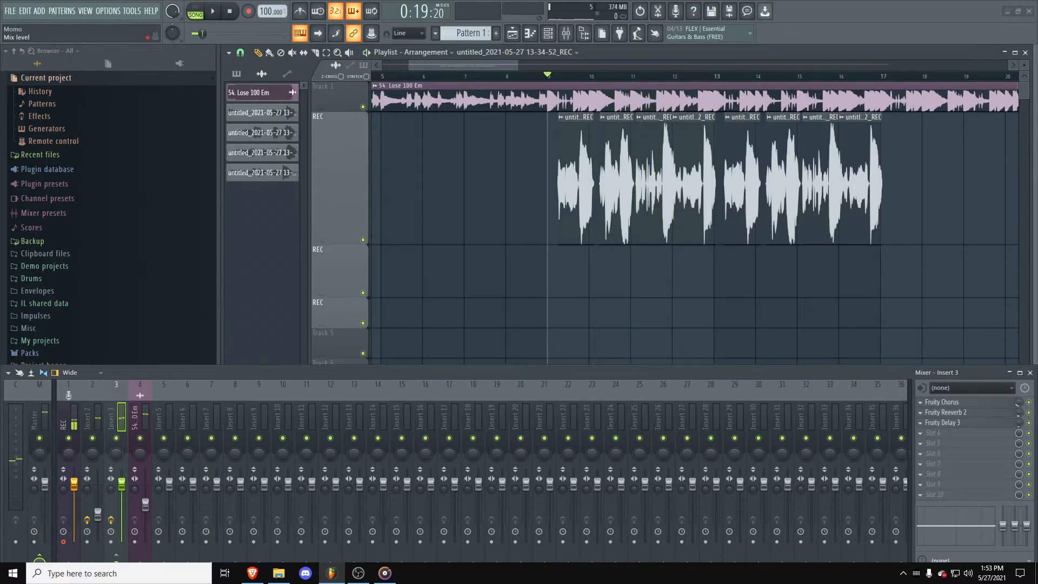
Step: Open Fruity Reeverb 2 on Insert 3 and adjust its high cut and bass multiplier by ear during playback
click(972, 415)
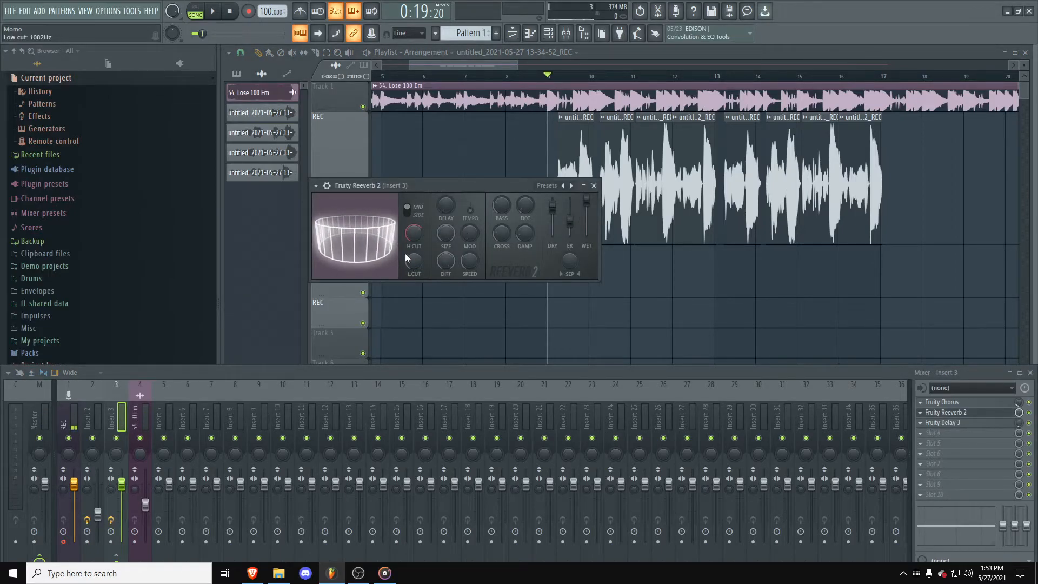
key(space)
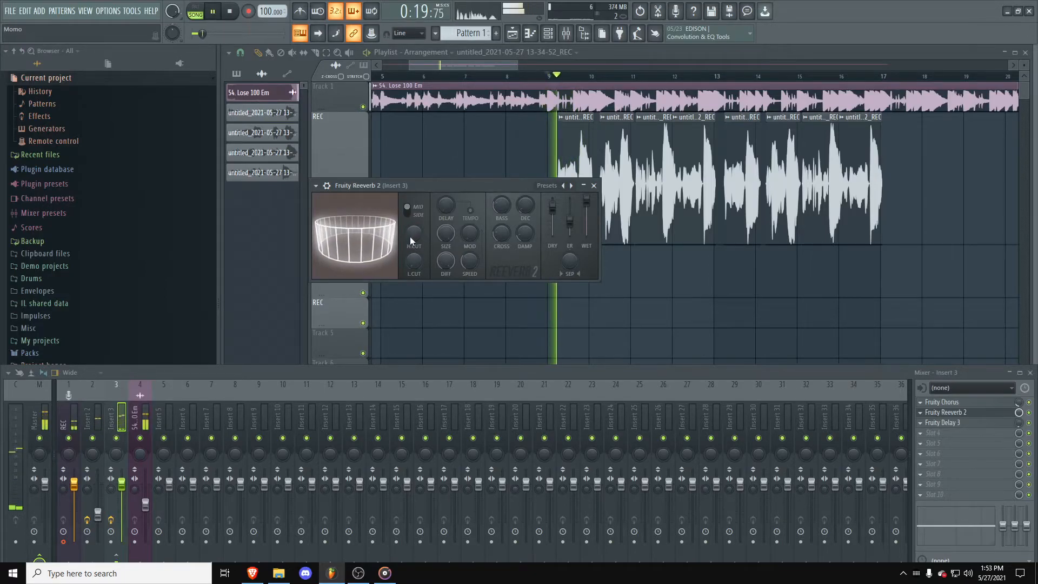
drag(410, 241, 411, 219)
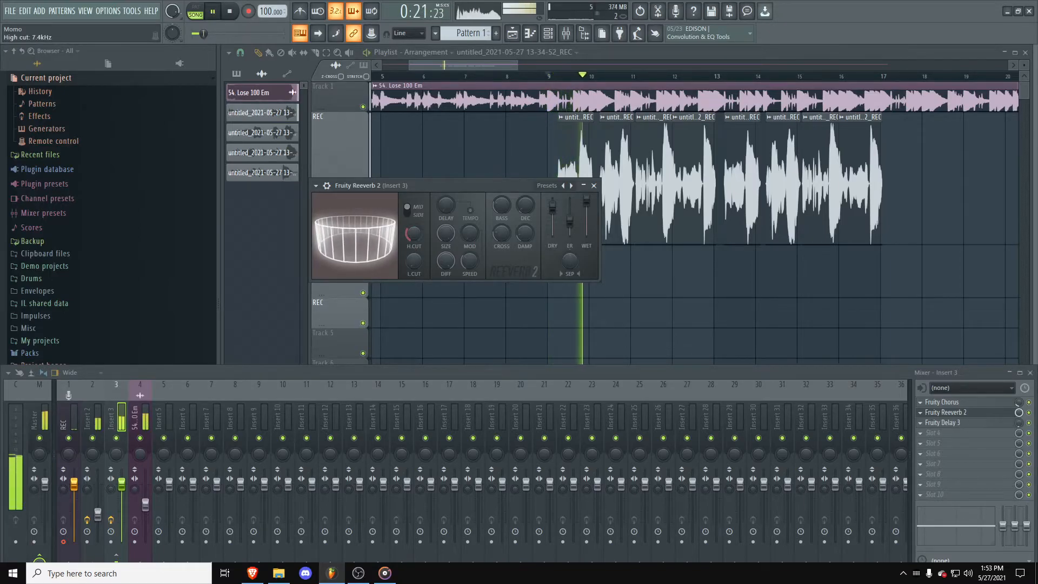
drag(414, 233, 413, 256)
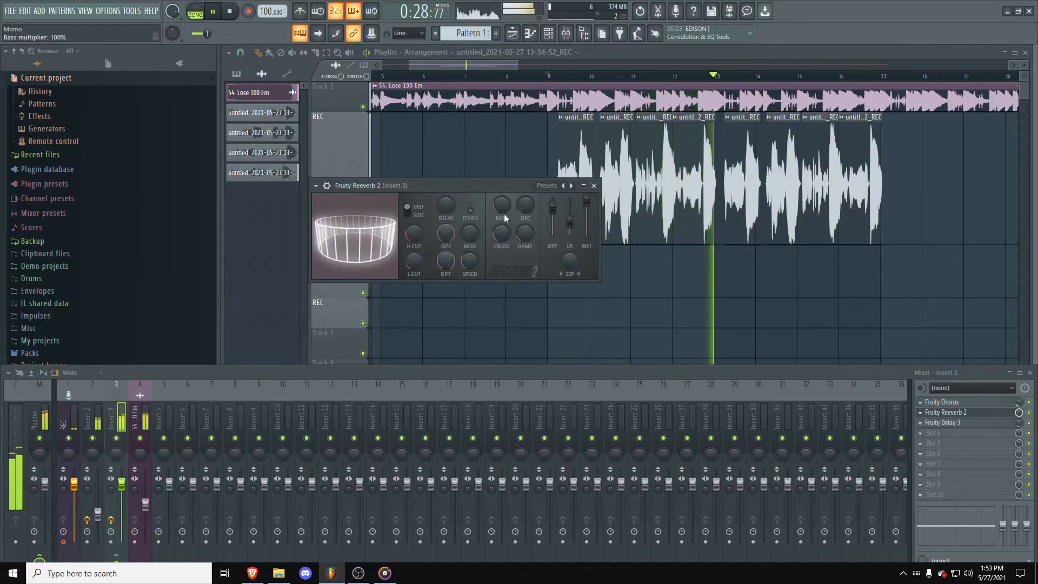
key(space)
drag(505, 207, 503, 199)
key(space)
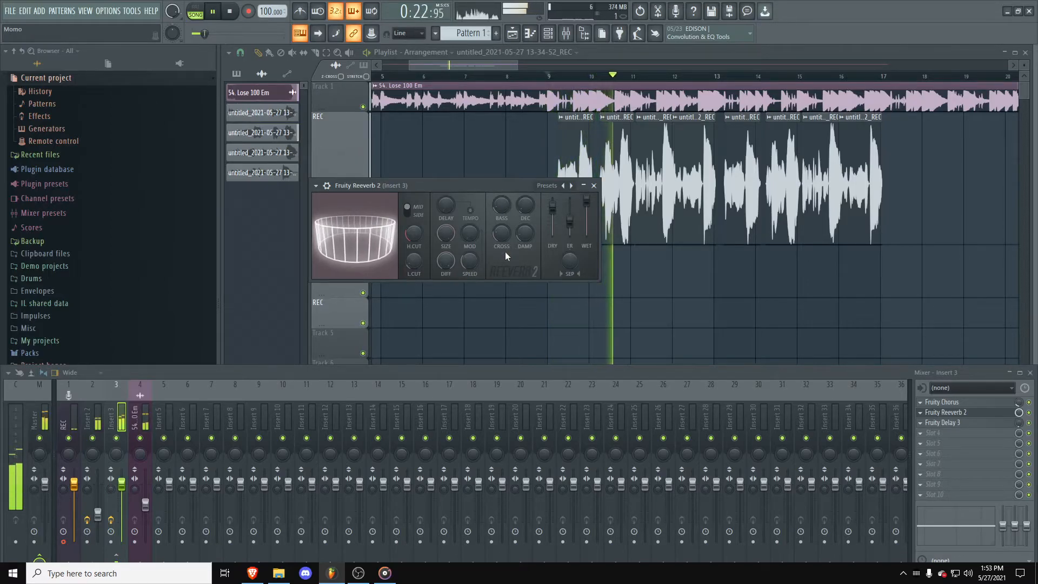
Step: Close Fruity Reeverb 2 and lower its mix level on Insert 3 by ear during playback
click(594, 185)
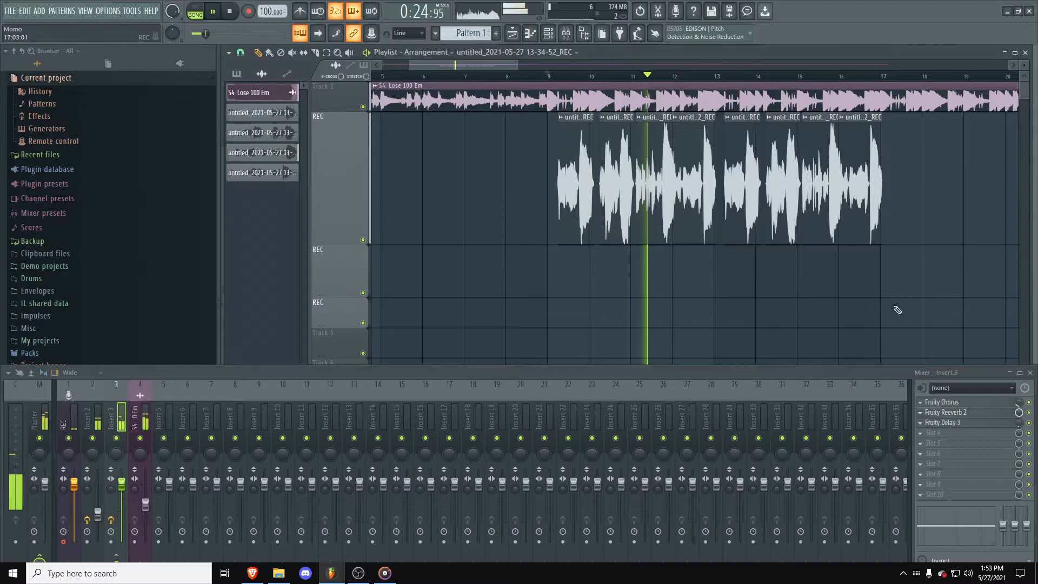
key(space)
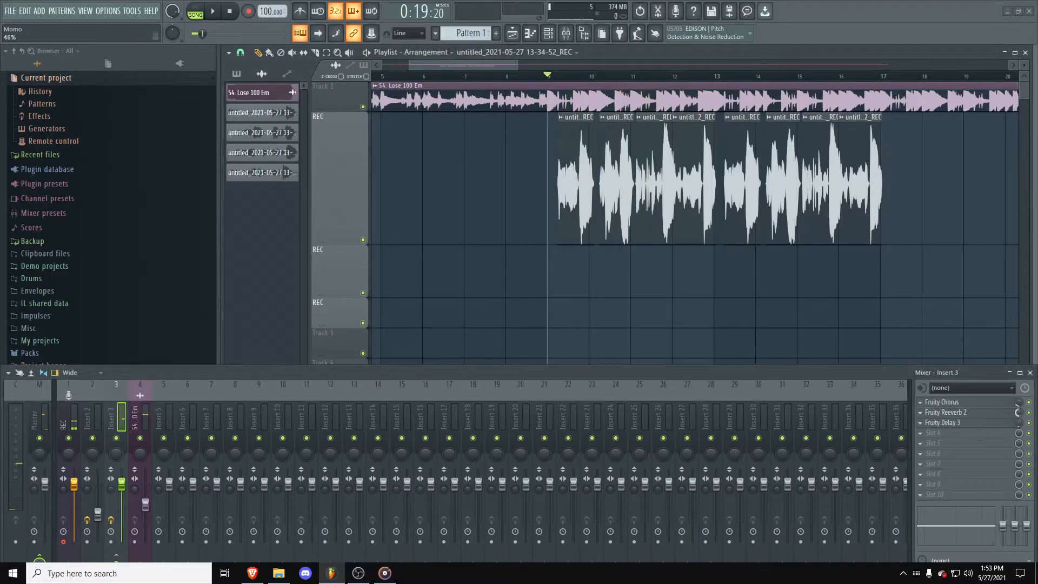
key(space)
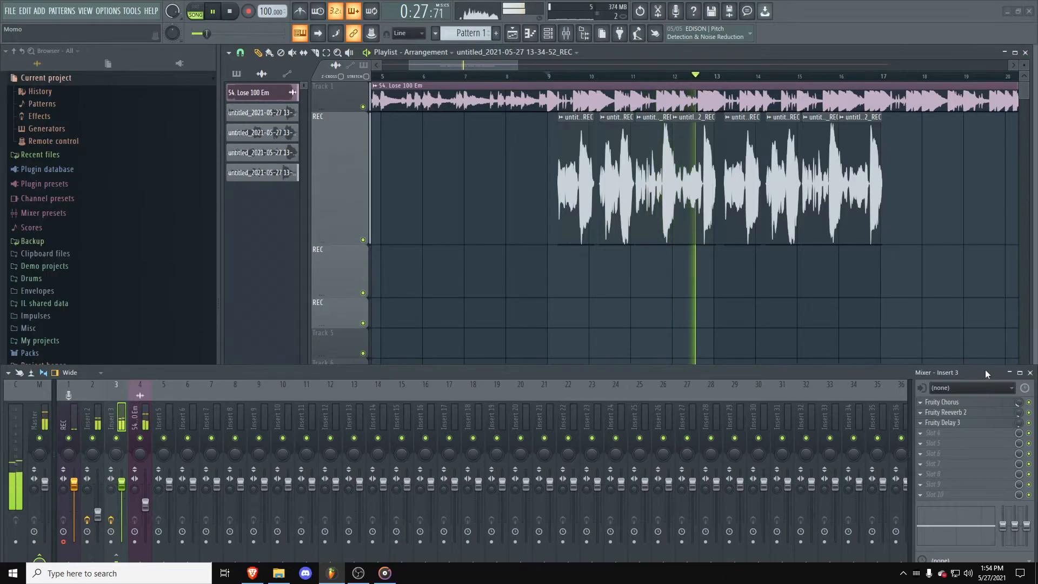
key(space)
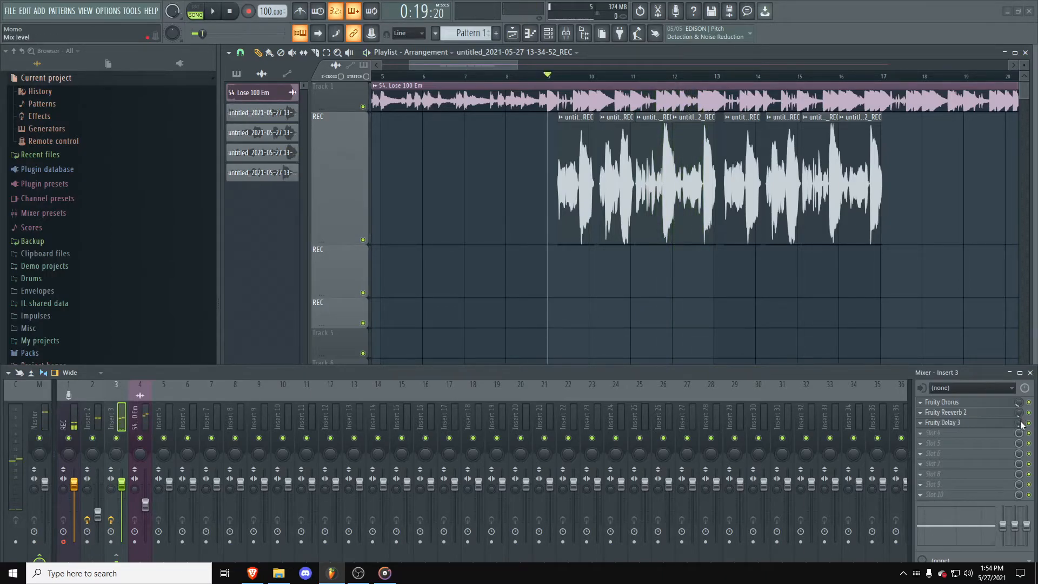
Step: Open Fruity Delay 3 on Insert 3 and raise its output wet level while the song plays
click(984, 424)
key(space)
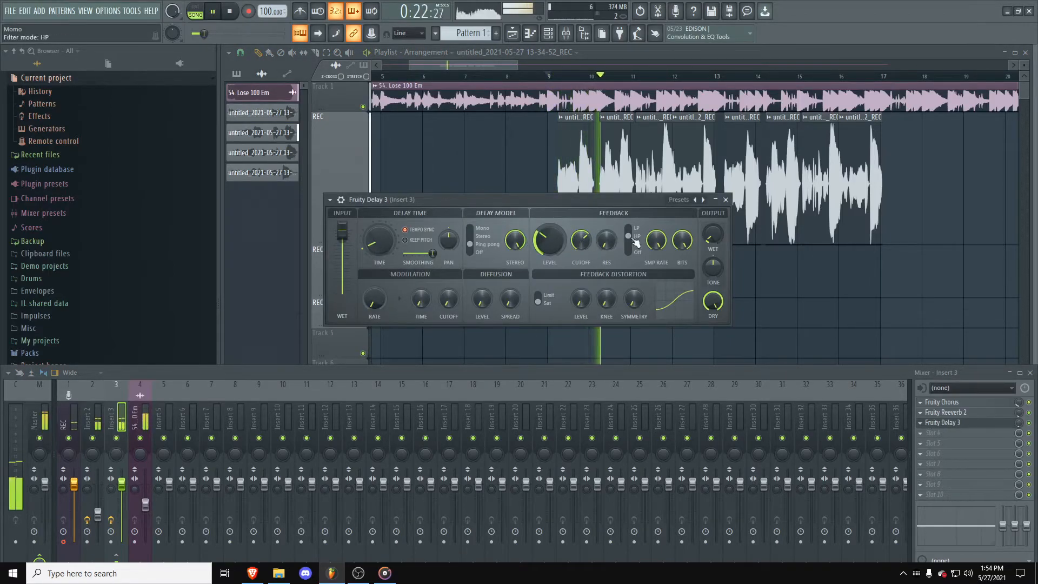
key(space)
key(space)
key(space)
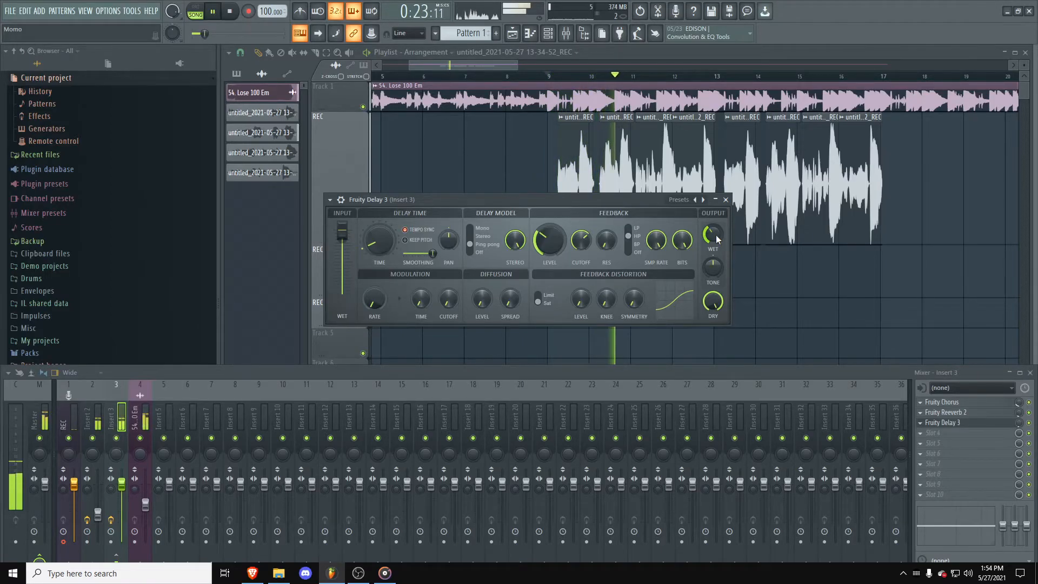
Step: Mute the backing track on Track 1 and listen to the vocal alone with the delay
click(362, 106)
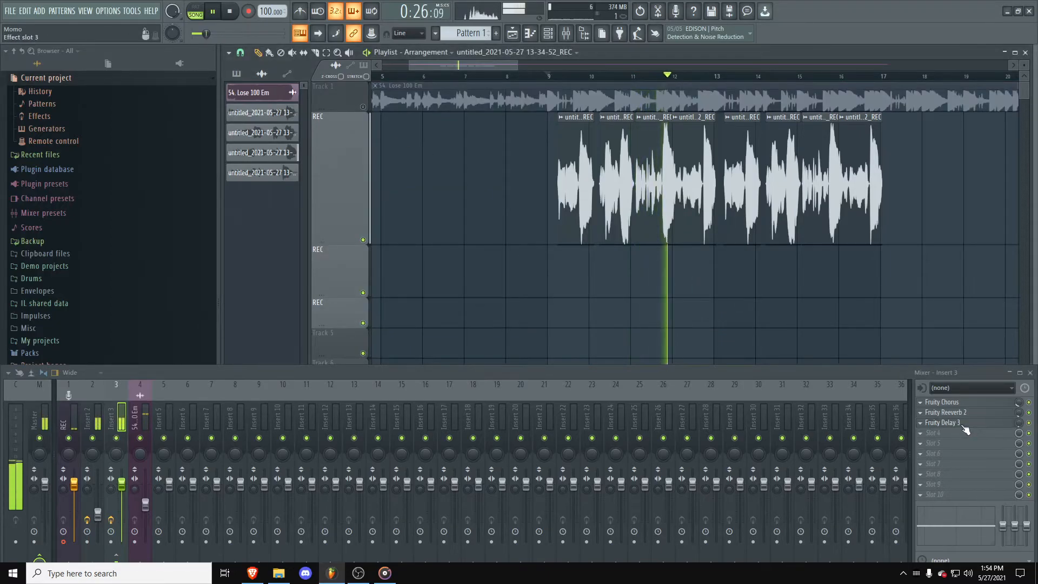
key(space)
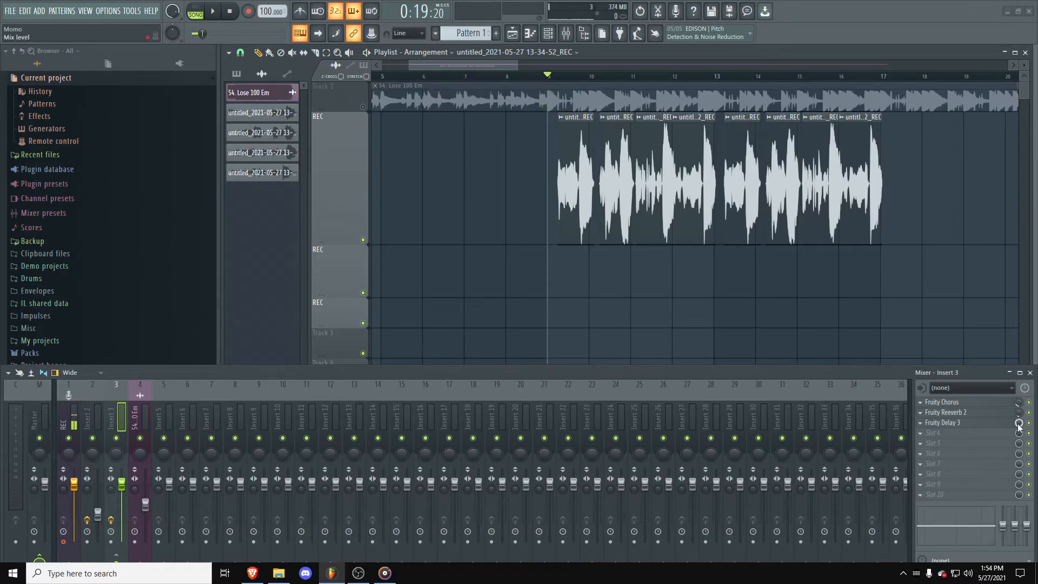
key(space)
key(space)
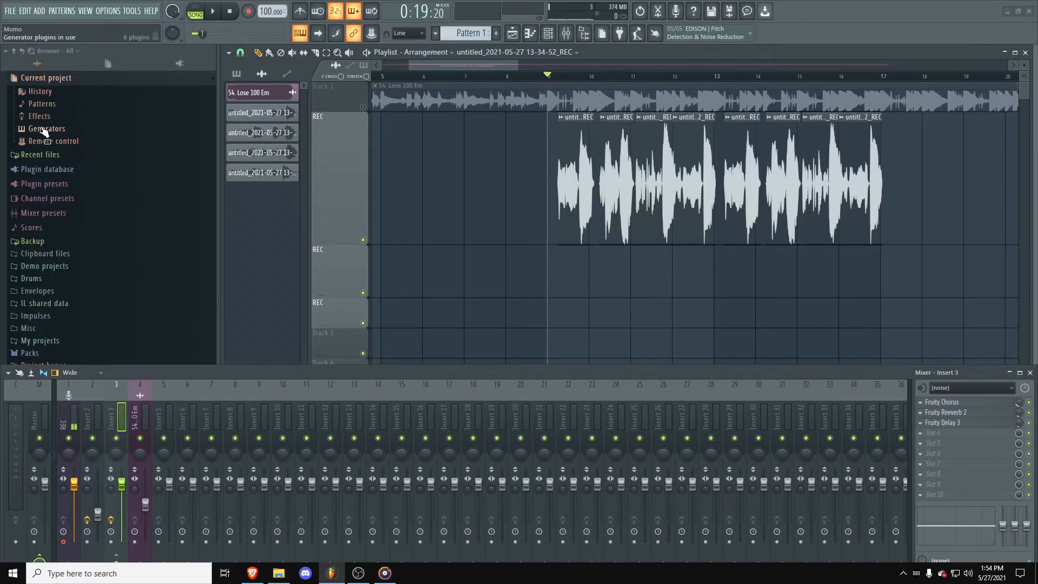
Step: Delete the Delay 3 mix level event from the initialized controls in the project's patterns
click(41, 104)
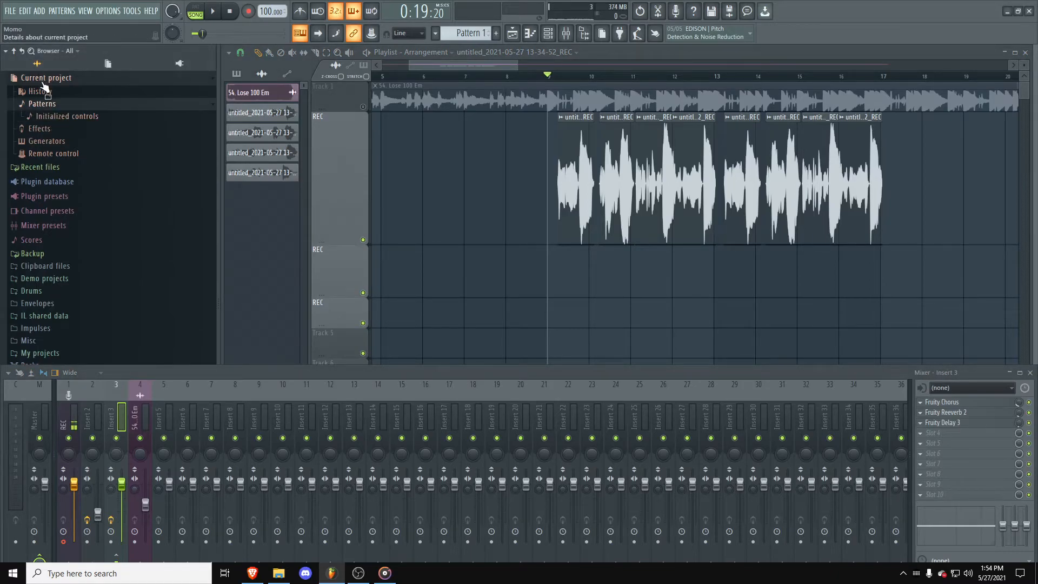
click(48, 117)
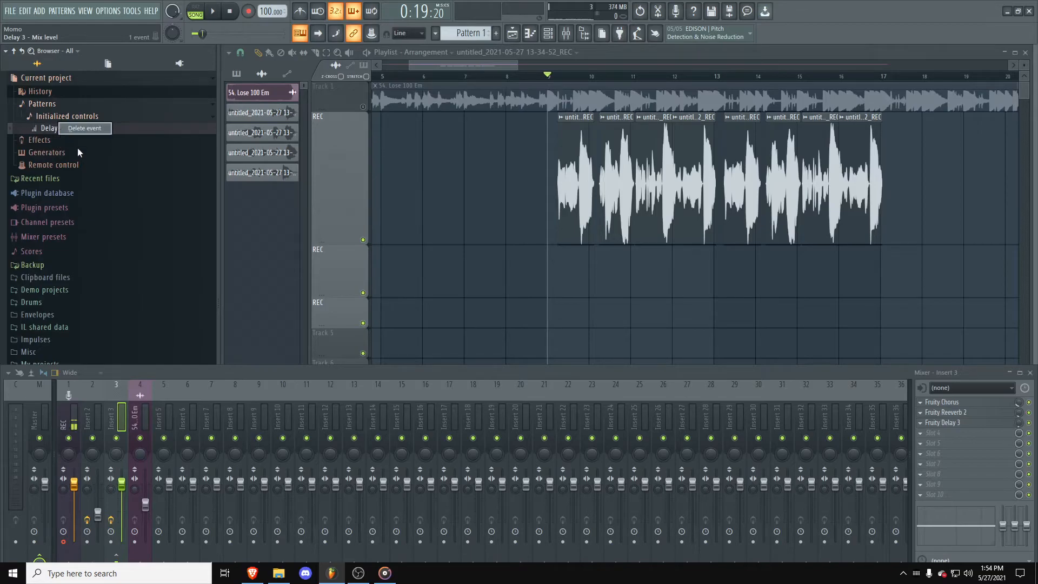
click(83, 128)
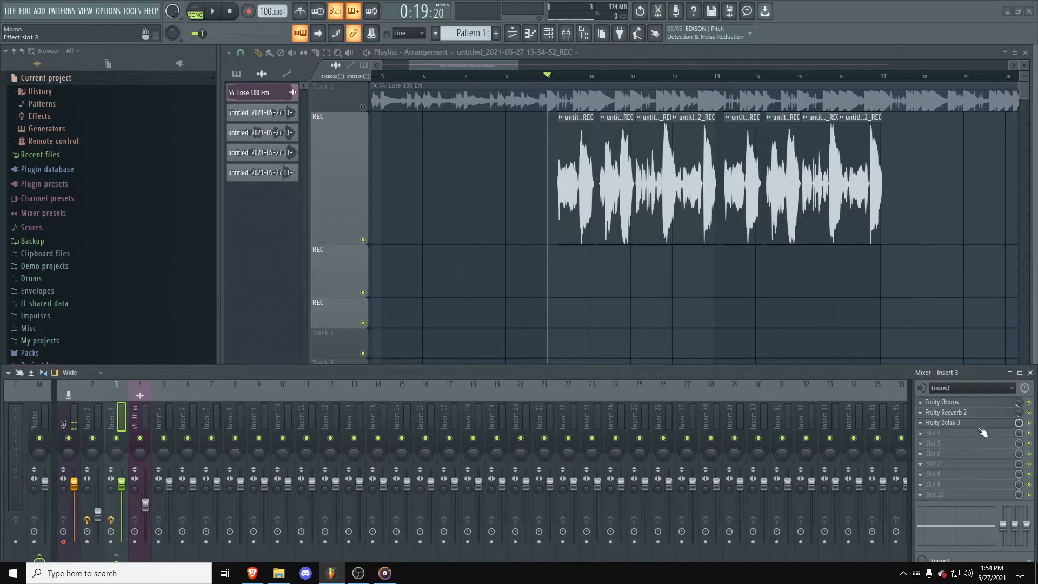
Step: Lower the output wet level of Fruity Delay 3 on Insert 3 to 18.5% during playback and close the plugin
key(space)
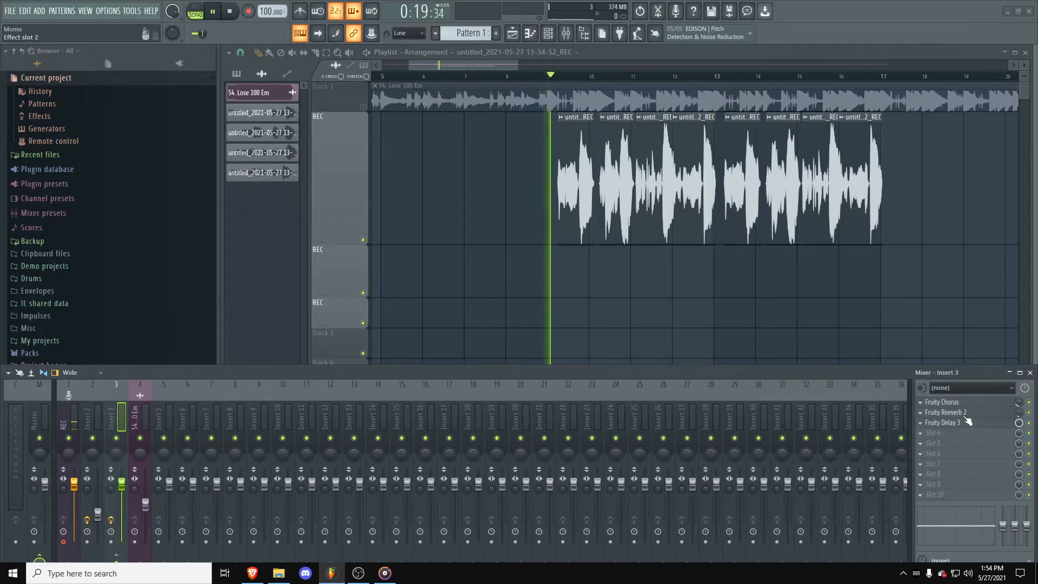
click(975, 423)
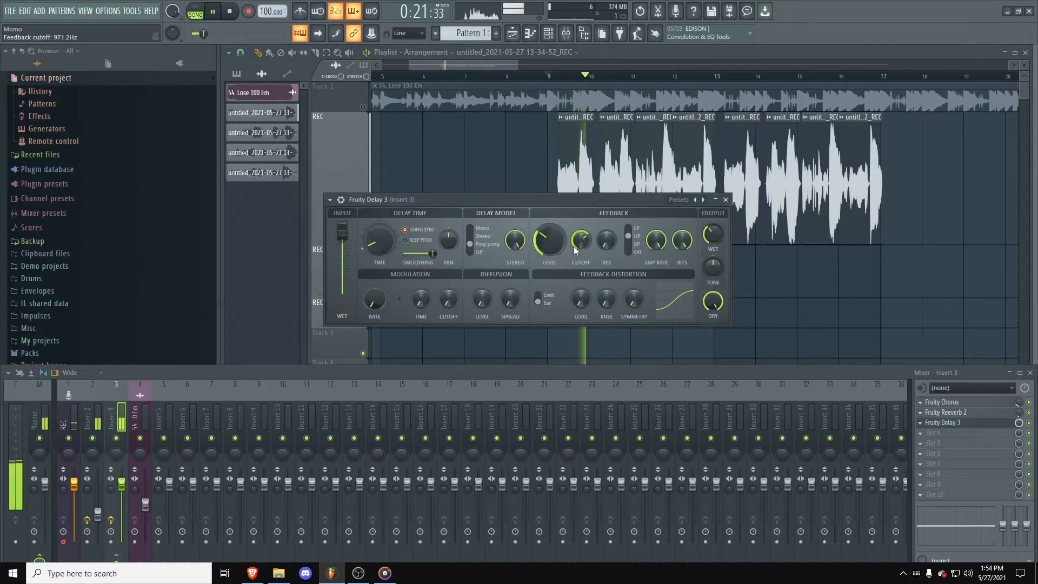
drag(712, 235, 711, 254)
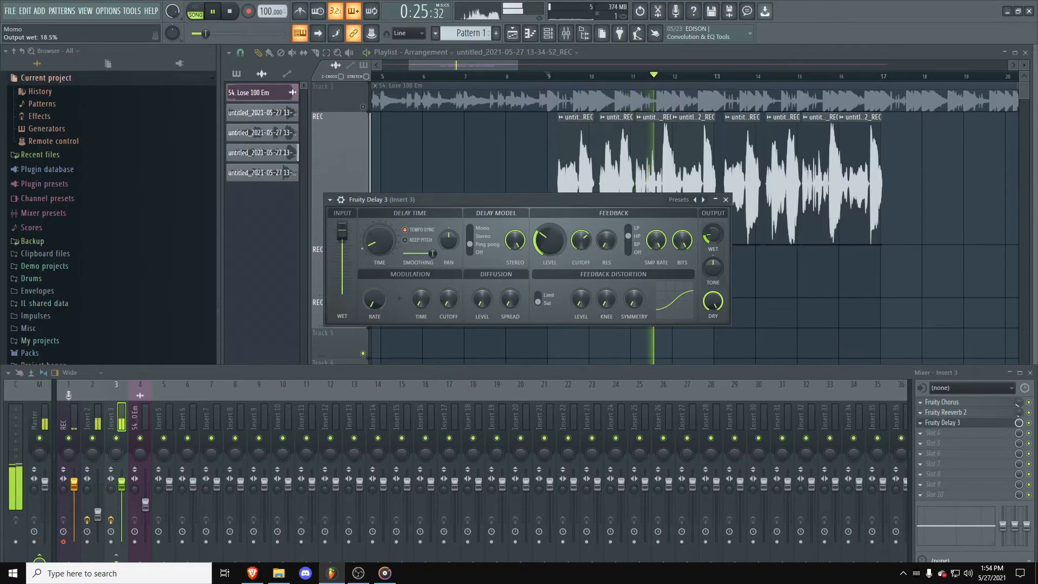
click(726, 200)
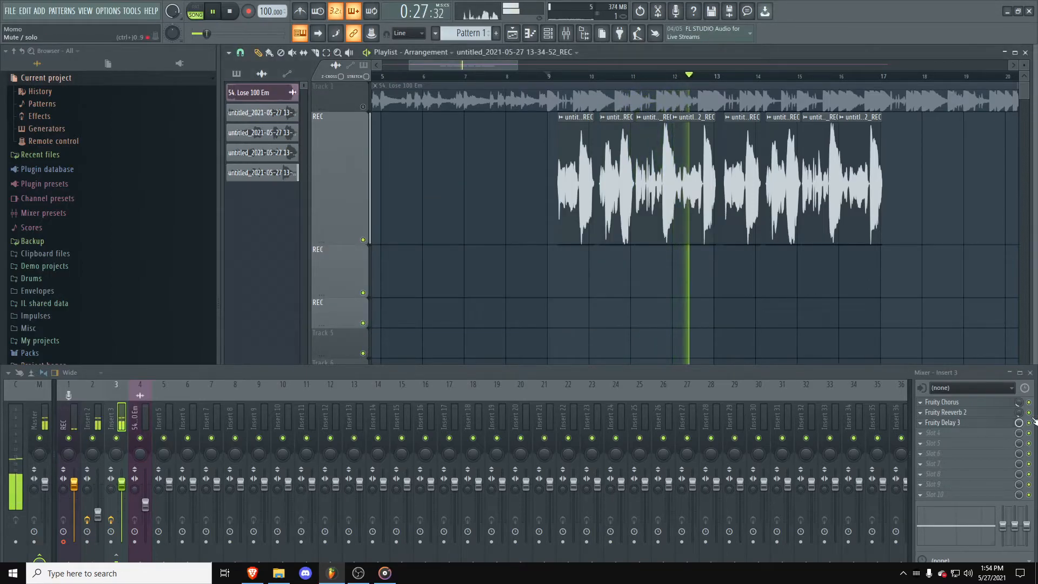
Step: Set the Fruity Delay 3 mix level on Insert 3 to about 10% by ear with the vocal playing alone
key(space)
key(space)
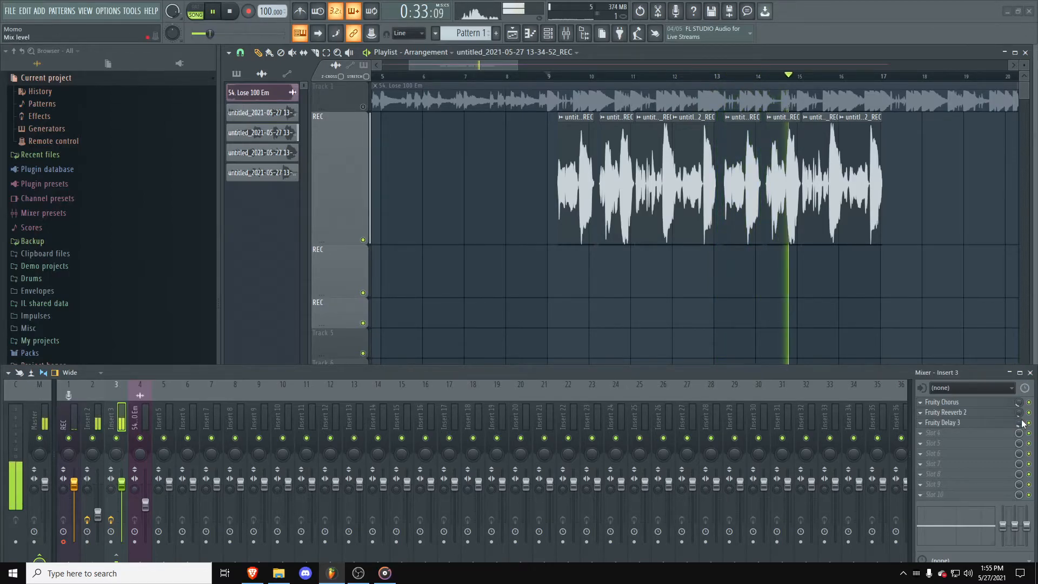
drag(1019, 422, 1018, 424)
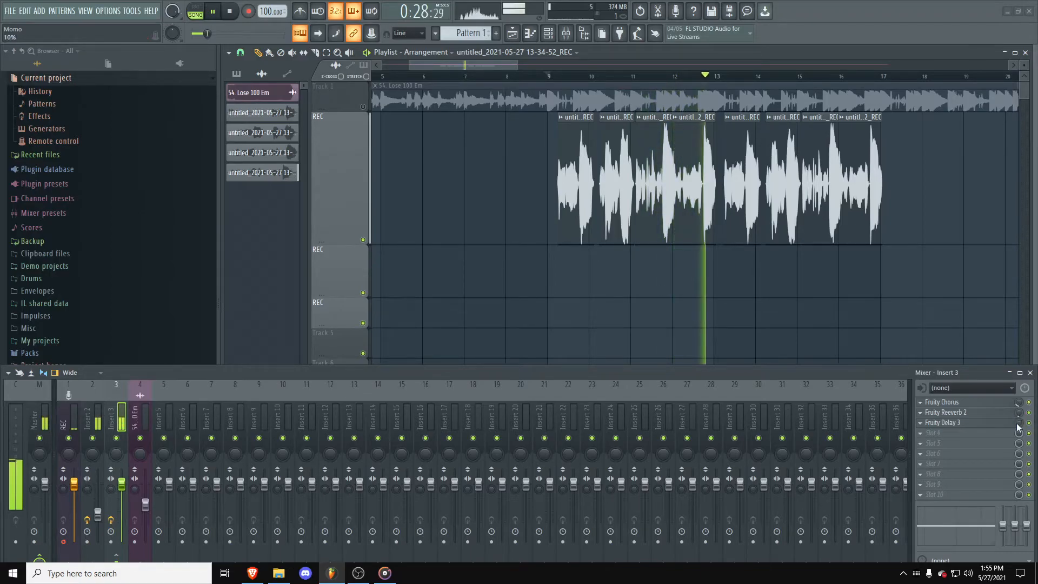
Step: Maximize the mixer briefly, restore its size and close it to leave the playlist in view
click(1019, 372)
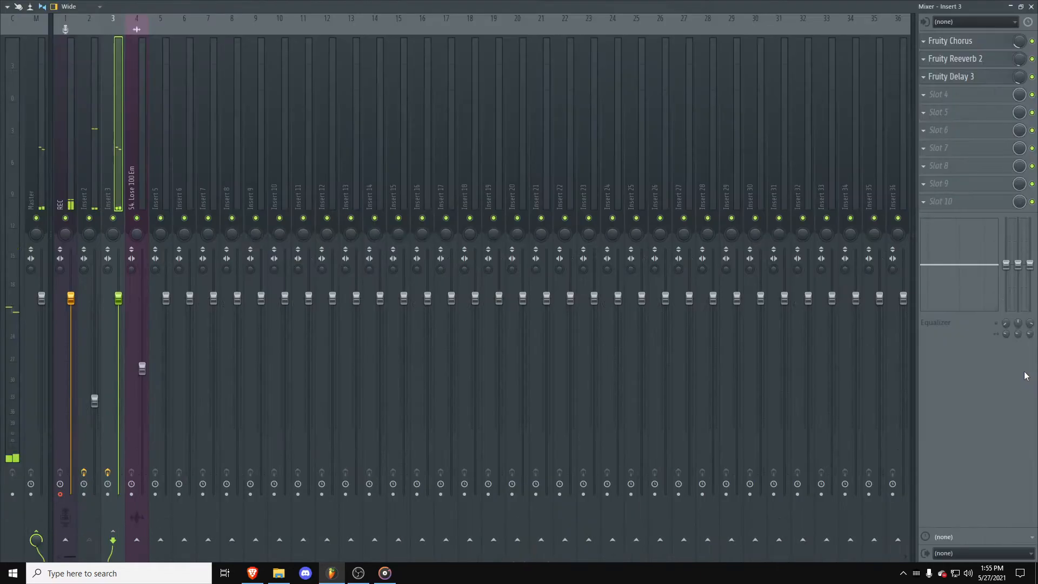
click(1029, 7)
click(1030, 372)
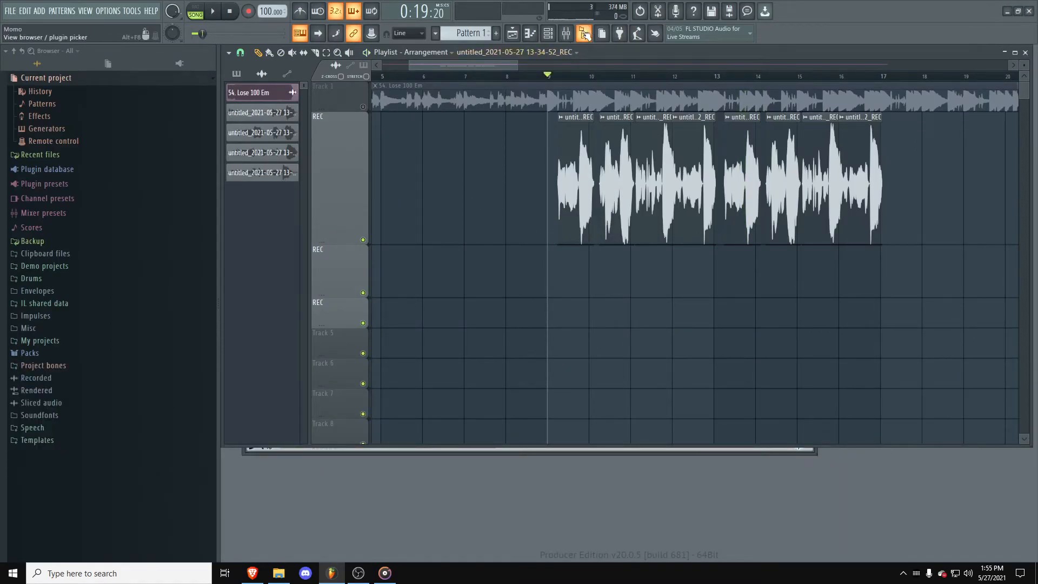
Step: Open the mixer and create an automation clip for the Fruity Delay 3 mix level on Insert 3
click(566, 33)
right_click(1017, 426)
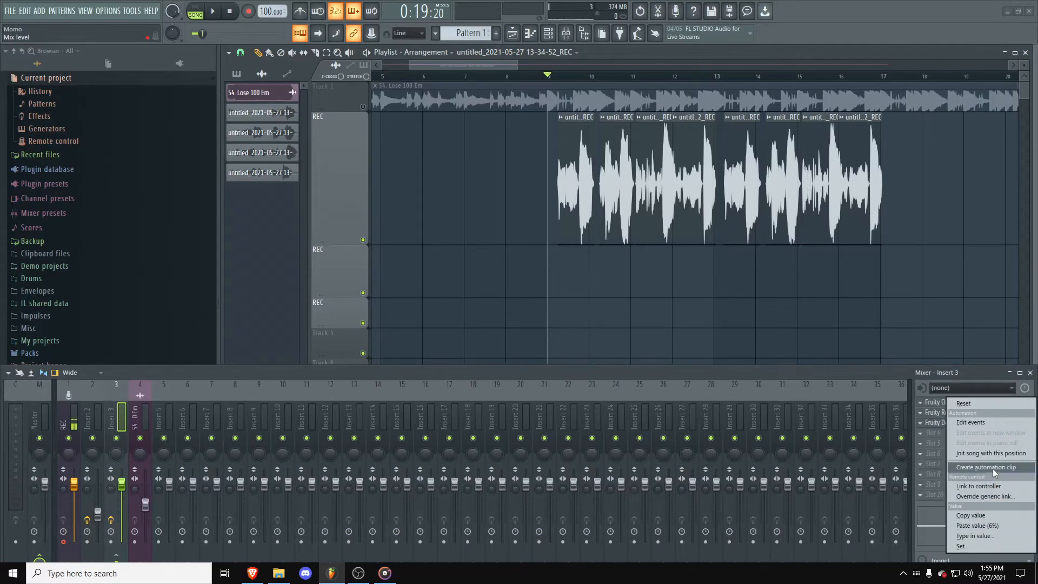
click(943, 378)
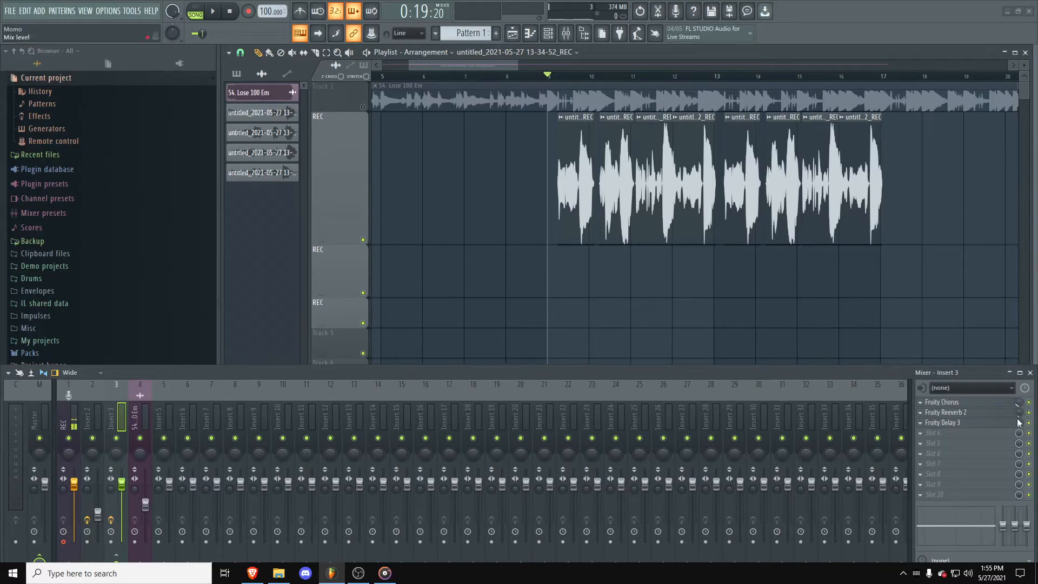
right_click(1018, 428)
click(973, 454)
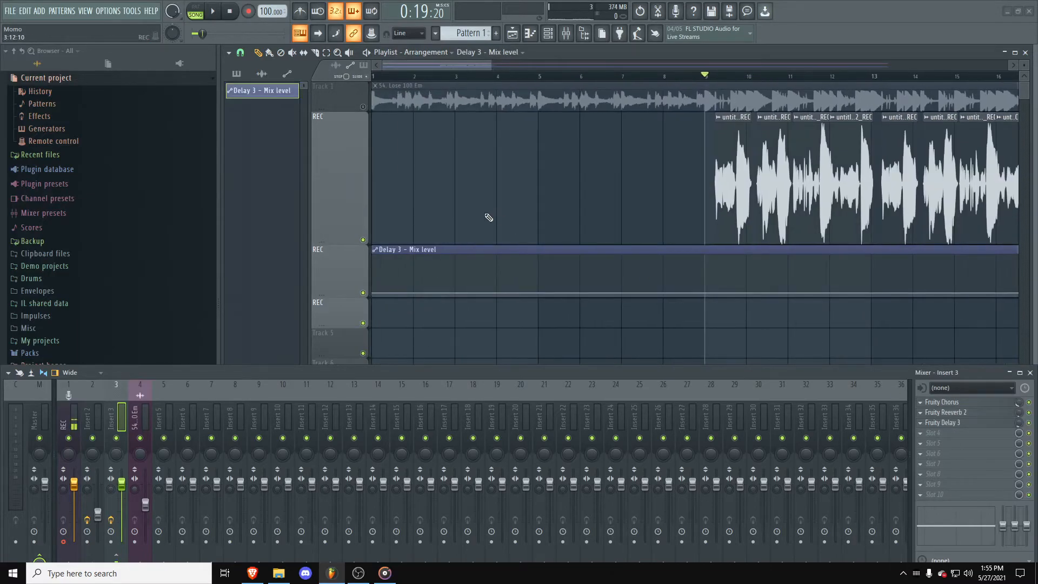
Step: Copy the automation clip's starting value, then lower its first and last points to 0%
right_click(375, 295)
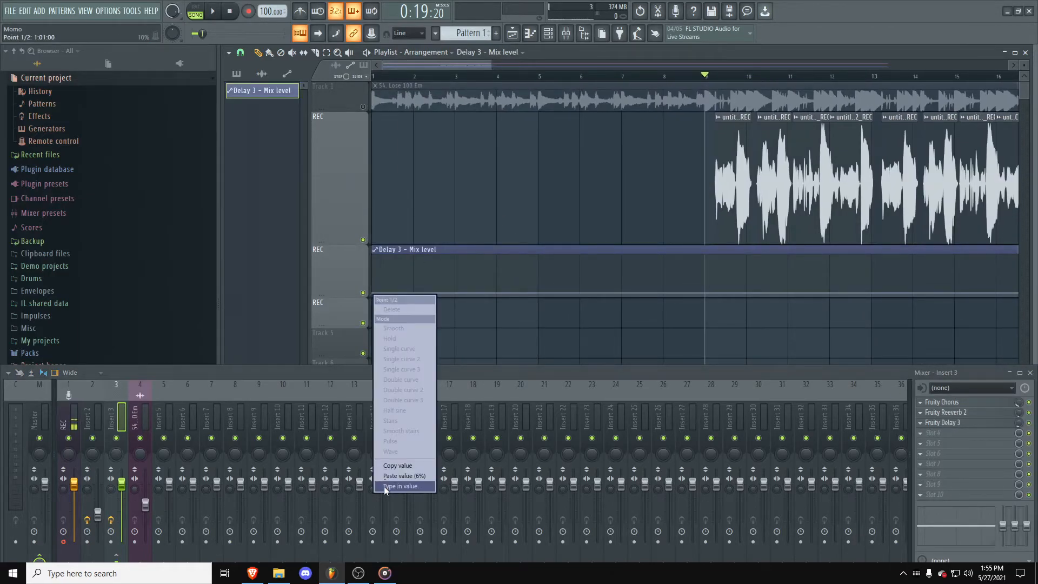
click(394, 471)
scroll(439, 296, down, 3)
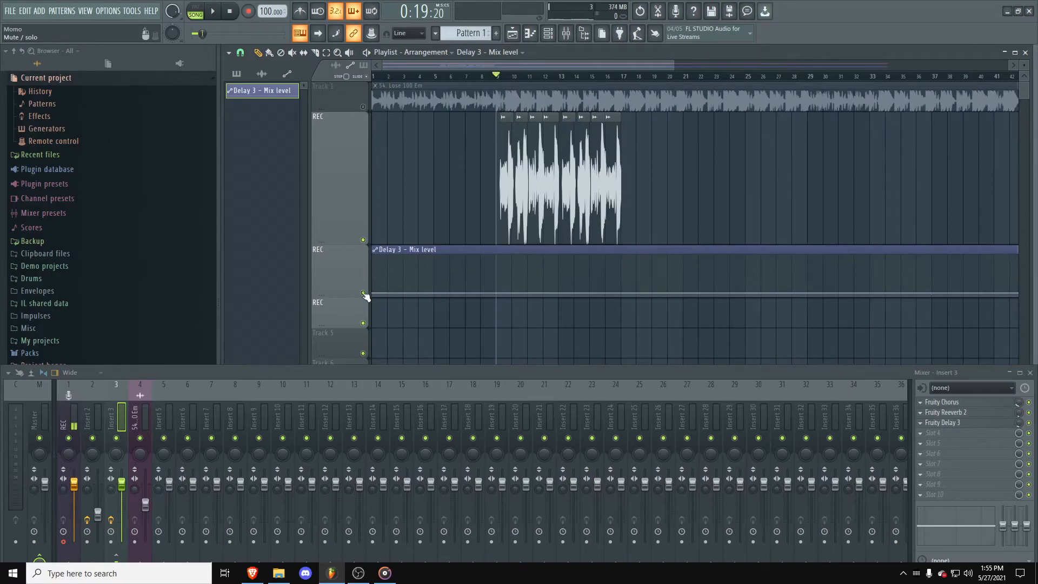
drag(376, 294, 463, 317)
scroll(463, 317, down, 3)
drag(936, 296, 943, 315)
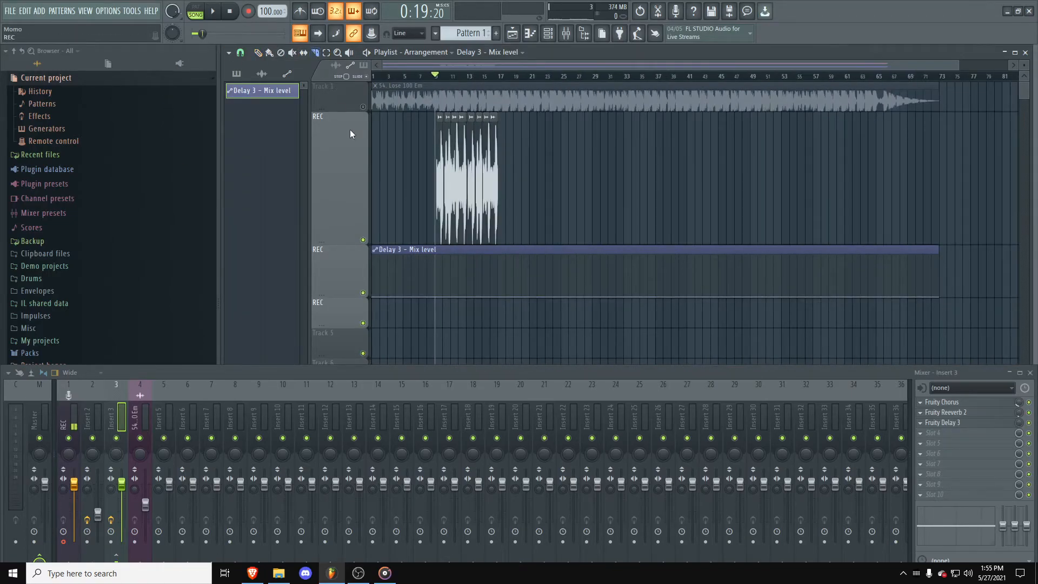
Step: Cut the Delay 3 mix level clip at bars 8 and 18 and delete the parts outside them
scroll(440, 245, up, 5)
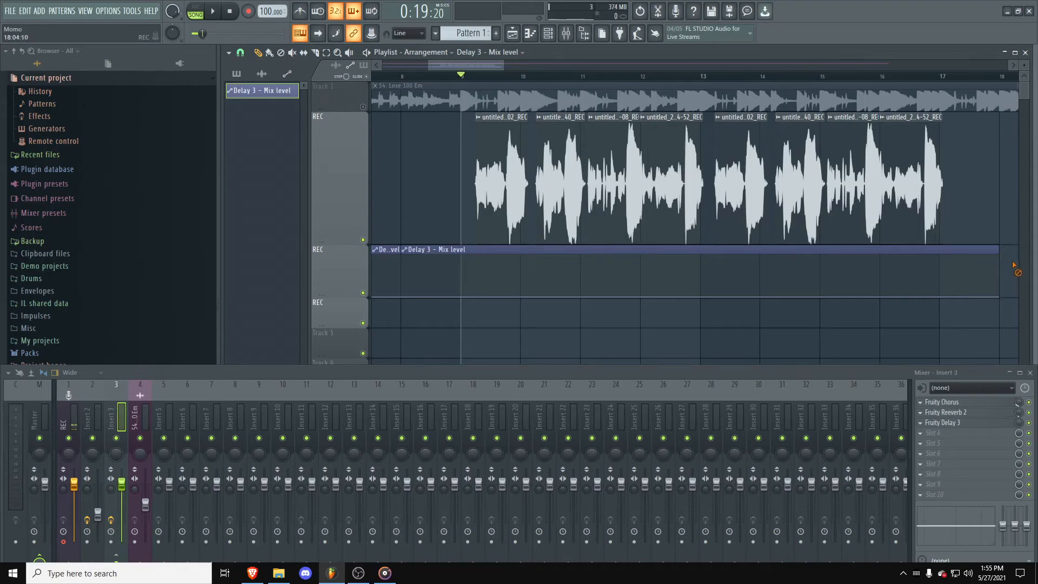
right_click(382, 282)
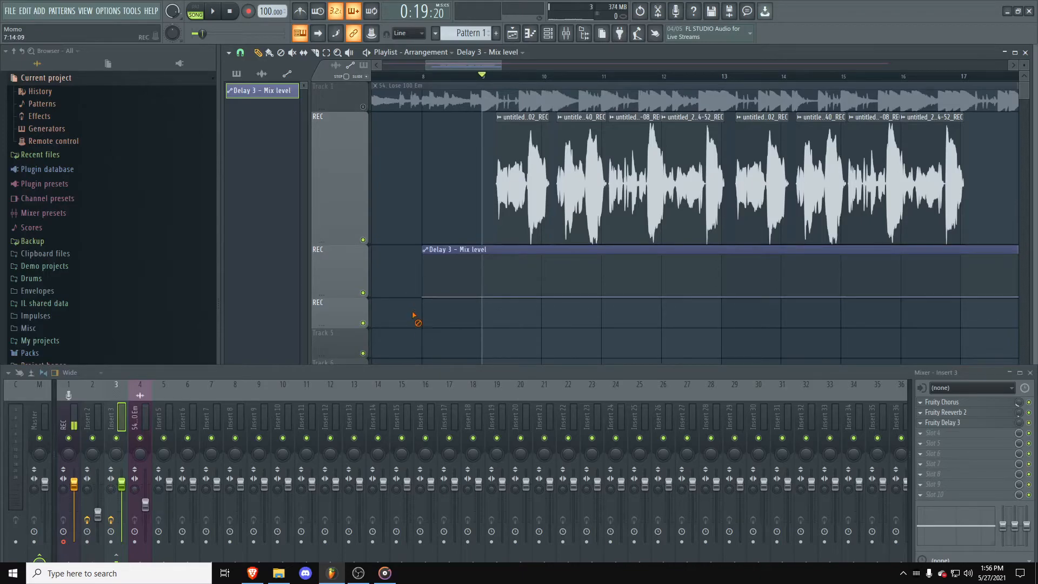
Step: Set the playlist snap to Beat and shape a 10% delay section from bar 10 to its second beat, with 0% around it
scroll(546, 293, up, 5)
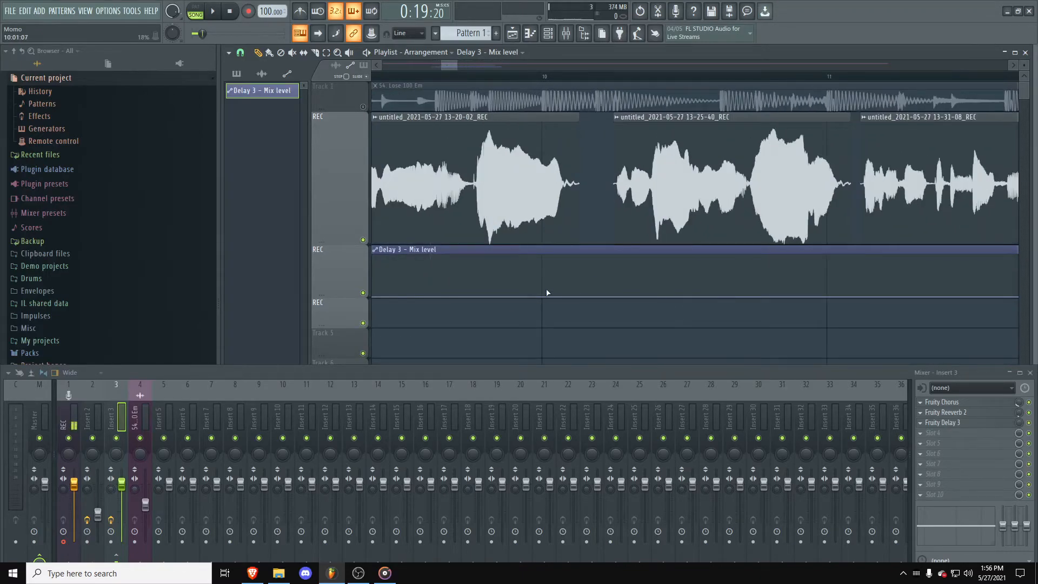
click(240, 52)
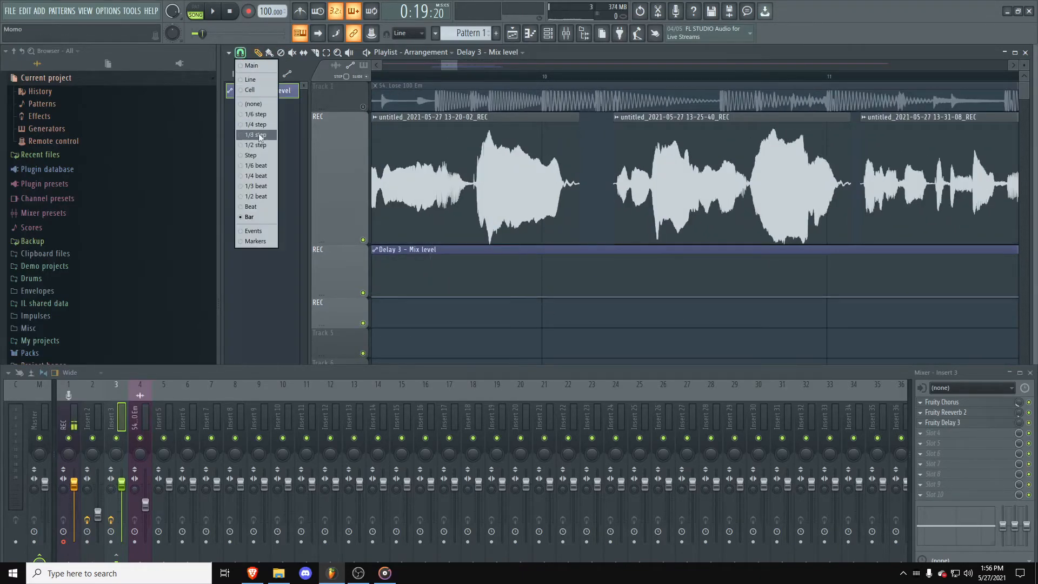
click(259, 209)
drag(543, 295, 545, 277)
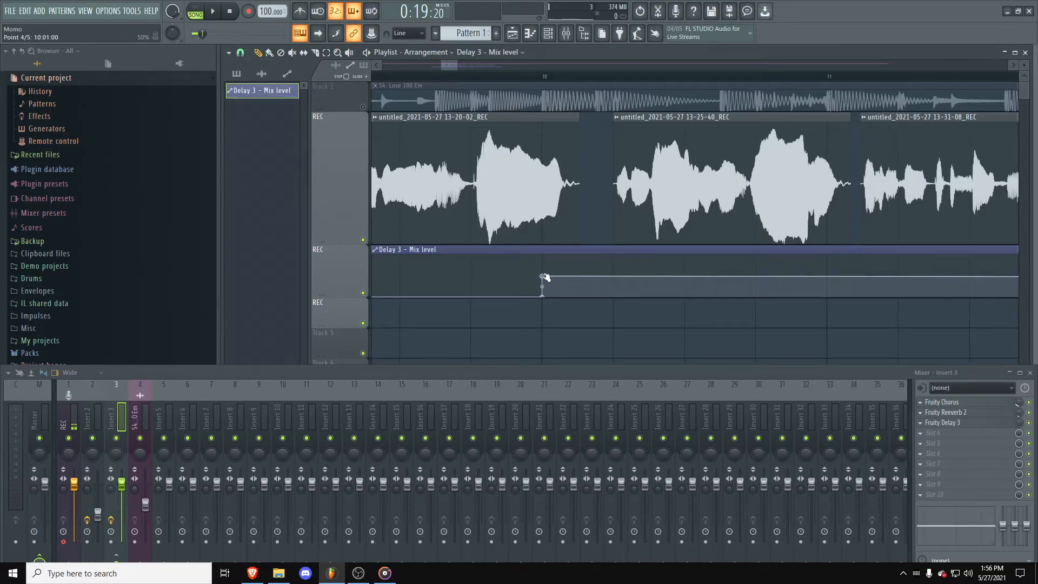
drag(625, 276, 614, 317)
right_click(542, 283)
click(584, 412)
right_click(614, 275)
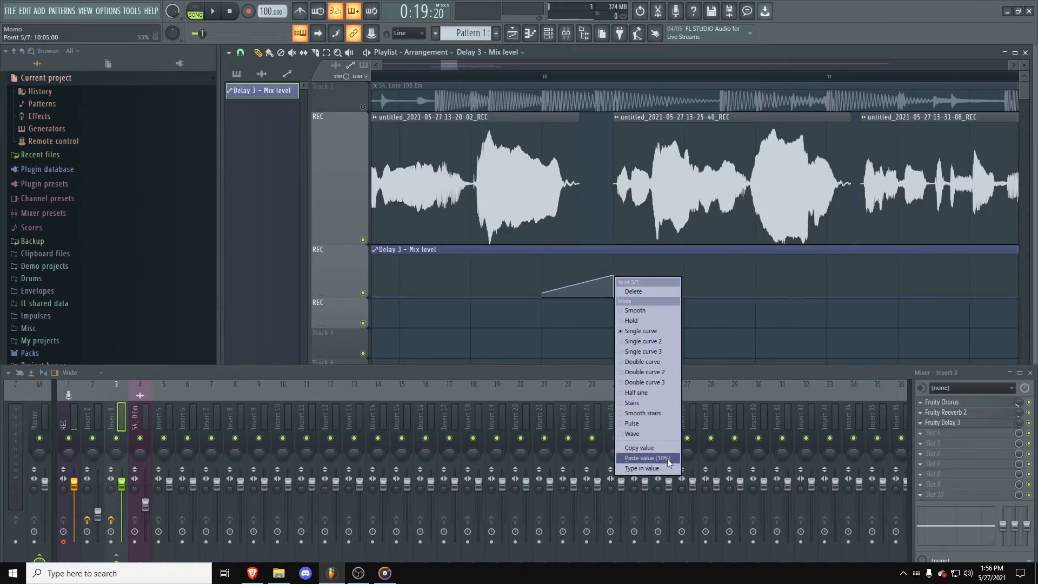
click(666, 458)
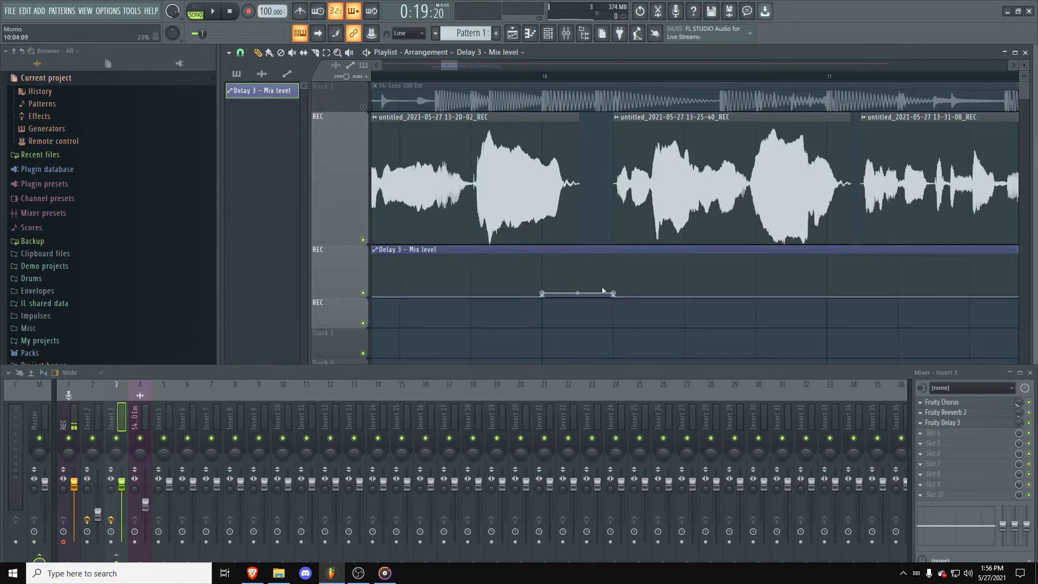
Step: Add a second delay section at 10% from bar 13 to its second beat, returning to 0% where the next vocal clip starts
scroll(620, 307, down, 6)
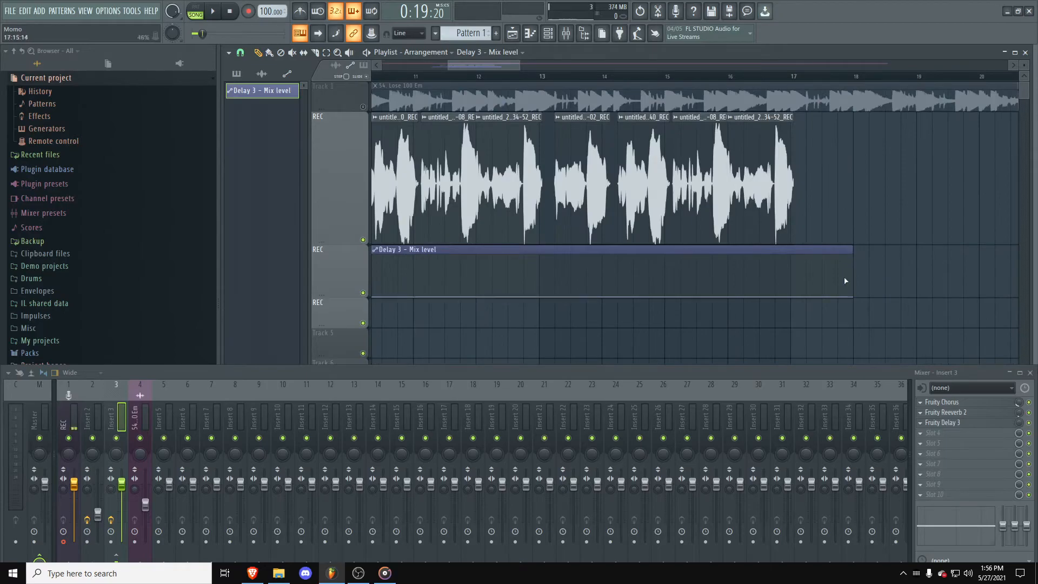
scroll(425, 273, up, 6)
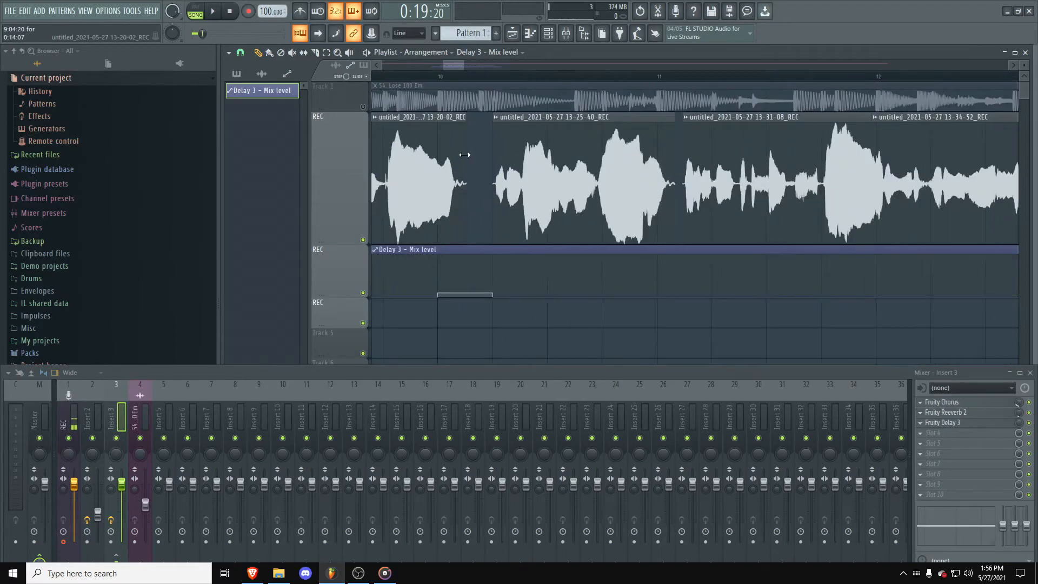
scroll(623, 243, down, 2)
scroll(662, 279, up, 5)
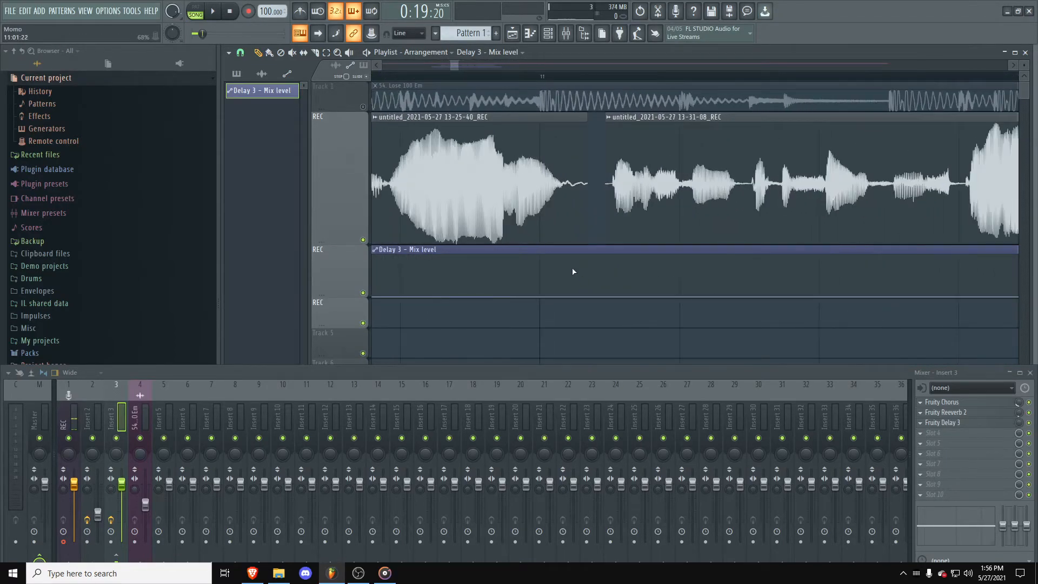
scroll(492, 207, down, 3)
scroll(669, 225, up, 5)
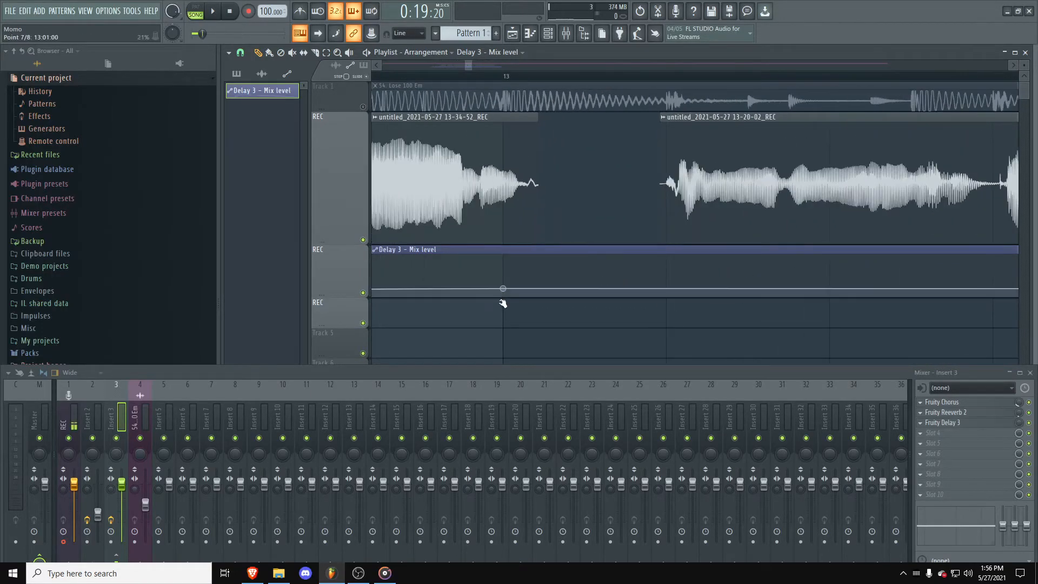
drag(503, 297, 503, 276)
right_click(503, 276)
click(561, 460)
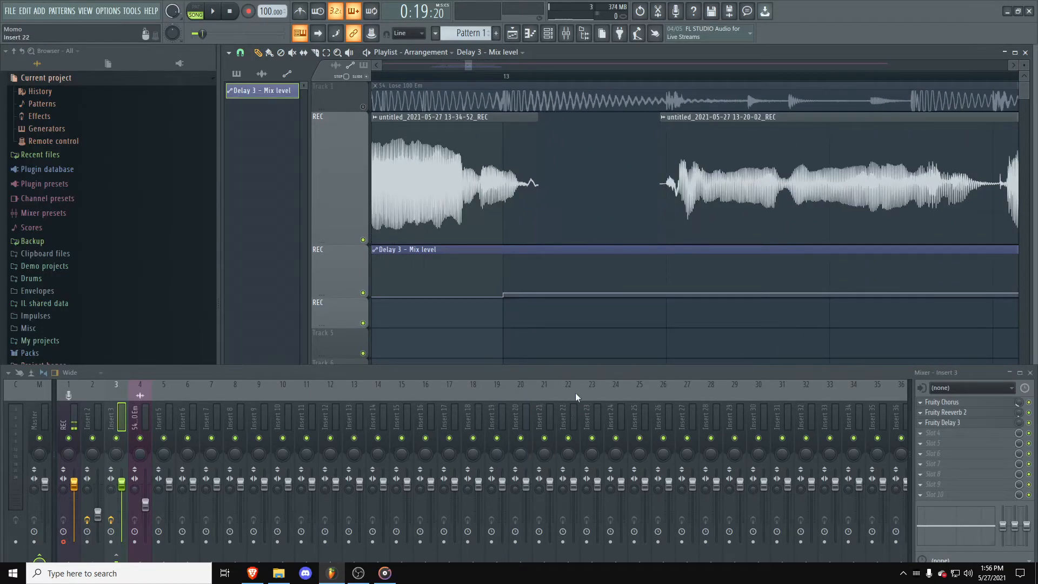
right_click(670, 288)
right_click(668, 289)
click(682, 469)
drag(671, 294, 686, 335)
Step: Raise the delay mix automation from 0% to the copied 10% value at bar 14
scroll(663, 320, down, 5)
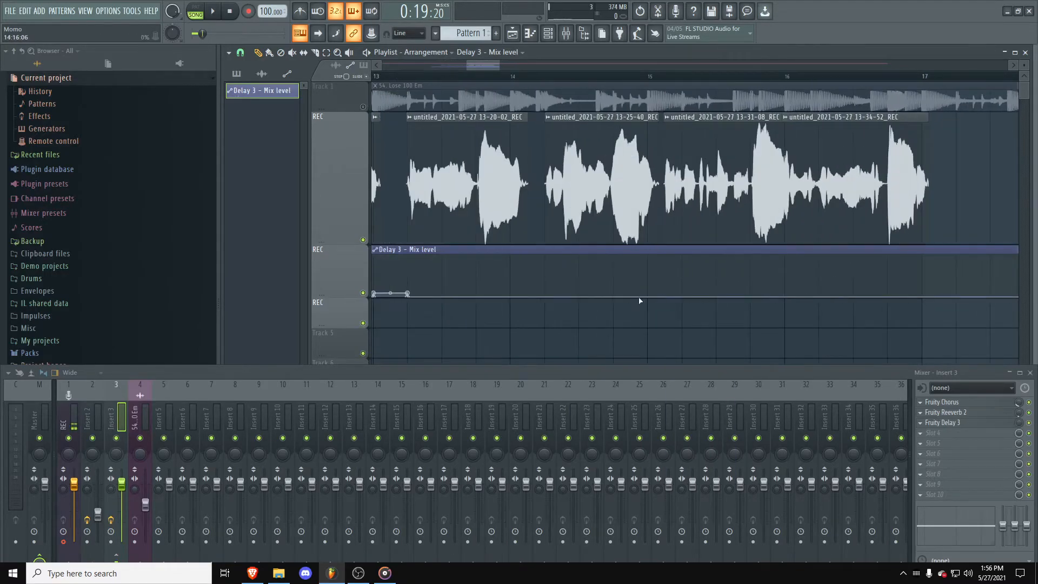
scroll(872, 280, down, 1)
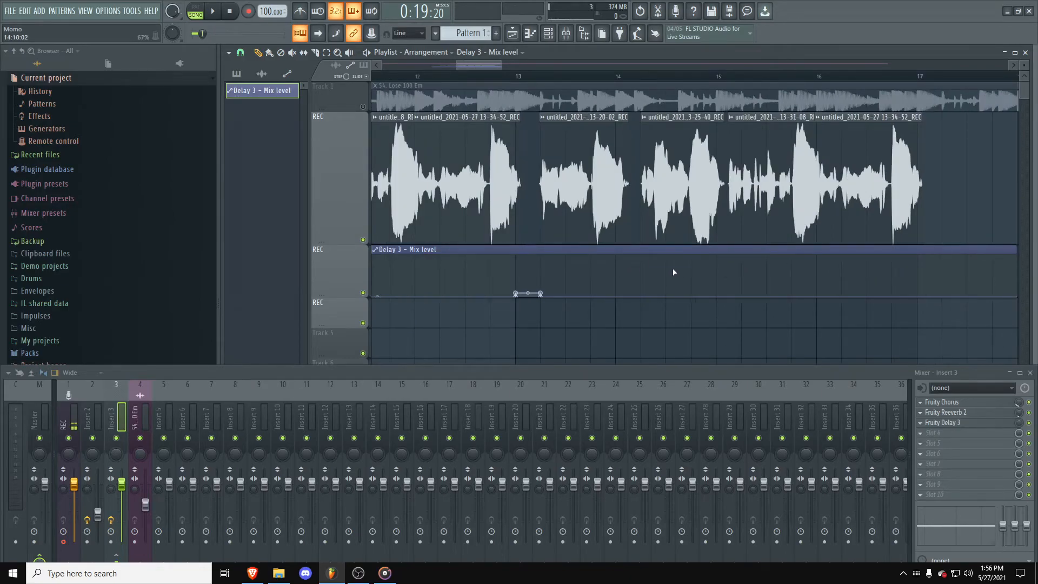
scroll(672, 272, down, 3)
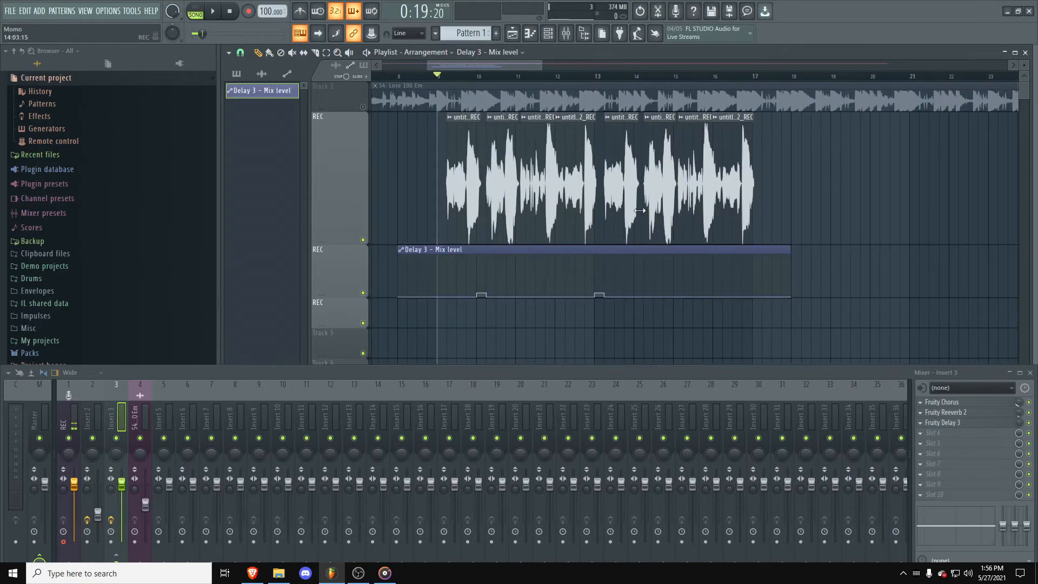
scroll(639, 210, up, 6)
drag(487, 296, 487, 287)
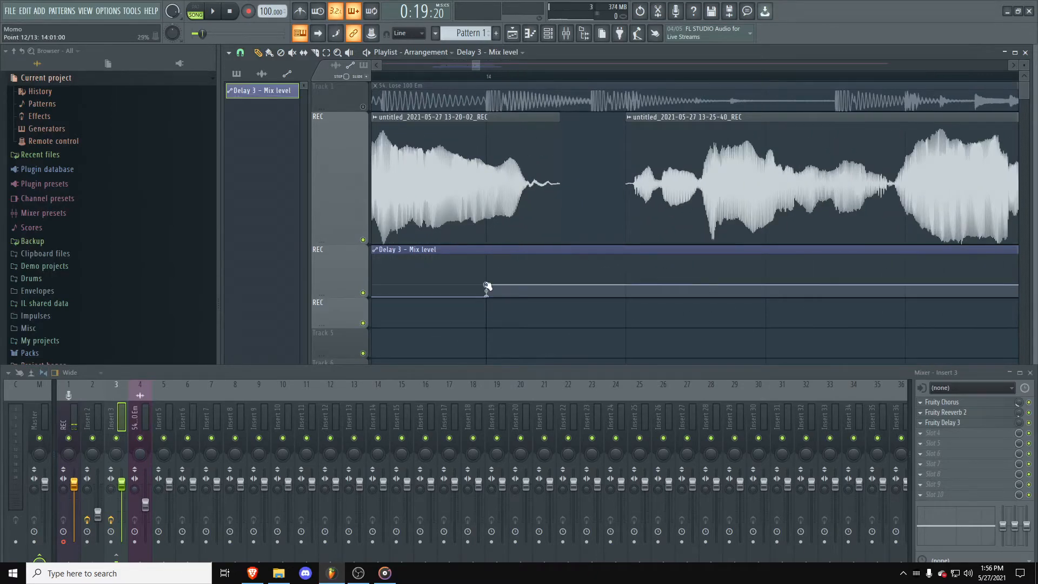
right_click(487, 287)
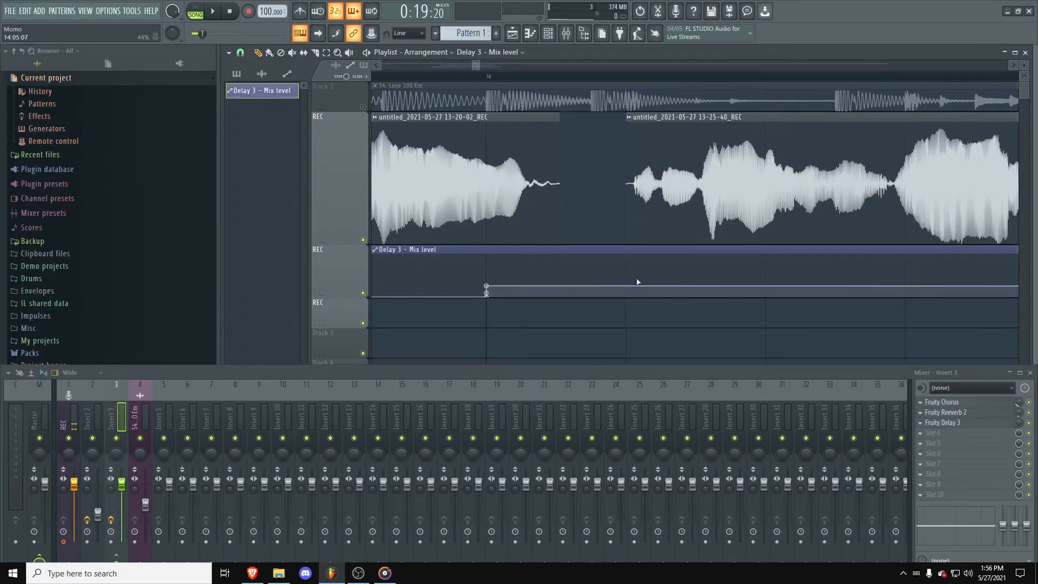
right_click(485, 287)
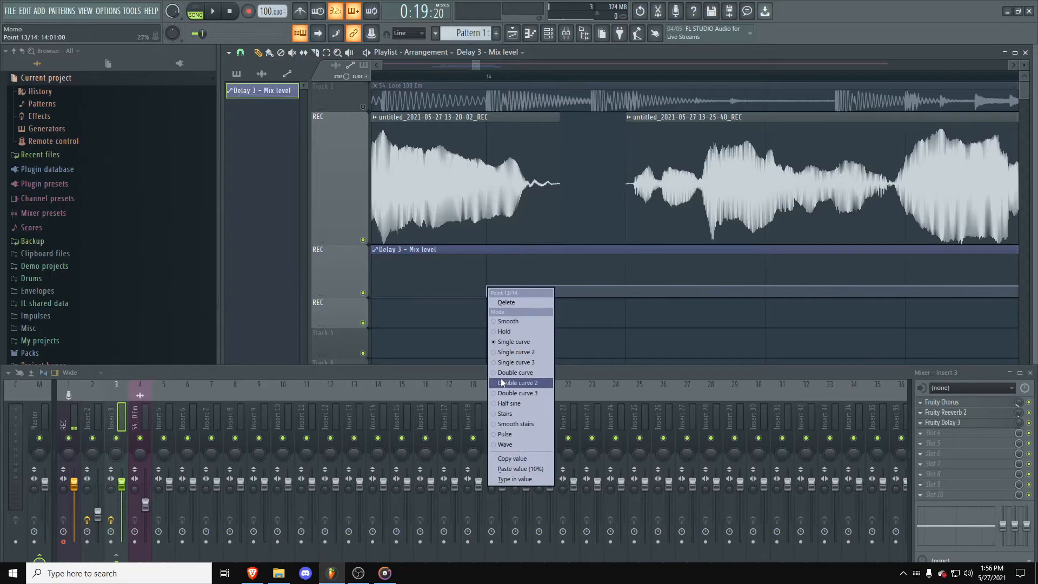
click(506, 302)
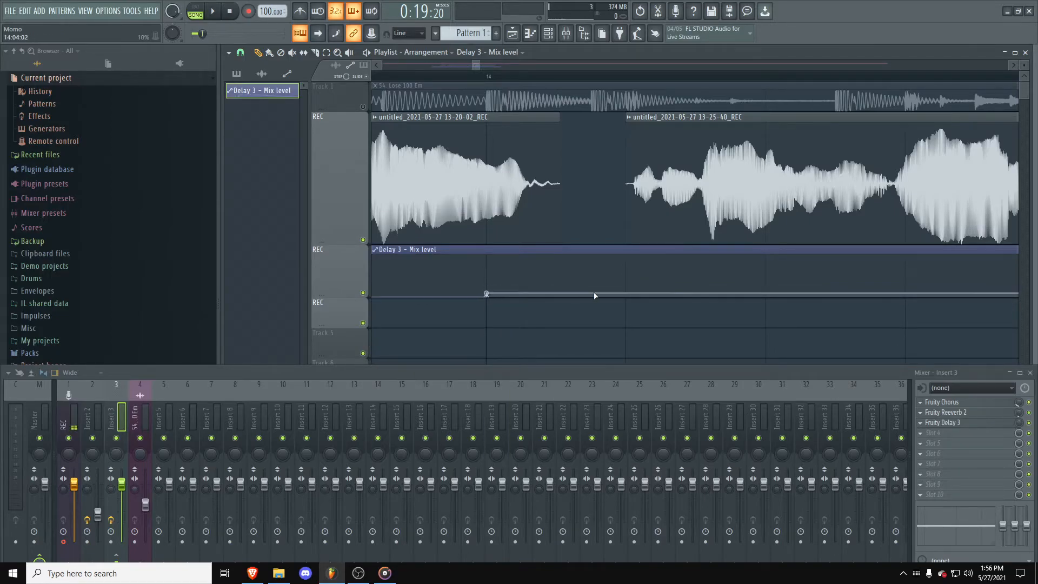
Step: Hold the delay mix at 10% until beat 2 of bar 14 and drop it back to 0% there
drag(626, 294, 626, 291)
right_click(627, 290)
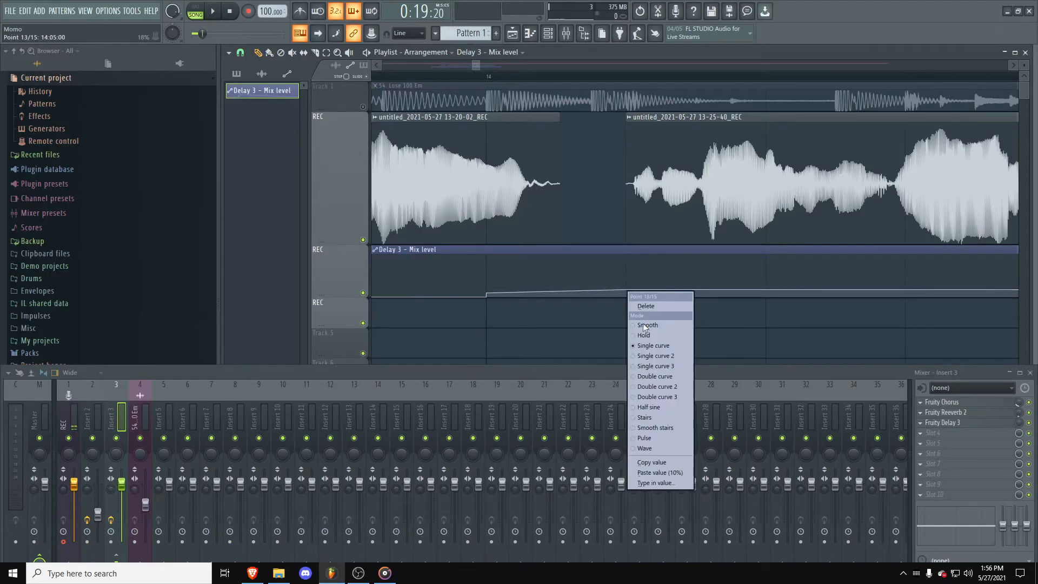
click(674, 476)
right_click(634, 290)
drag(634, 289, 635, 314)
right_click(626, 290)
click(646, 305)
Step: Add a final delay section at 10% from bar 17 to its second beat, after the last vocal clip
scroll(606, 303, down, 5)
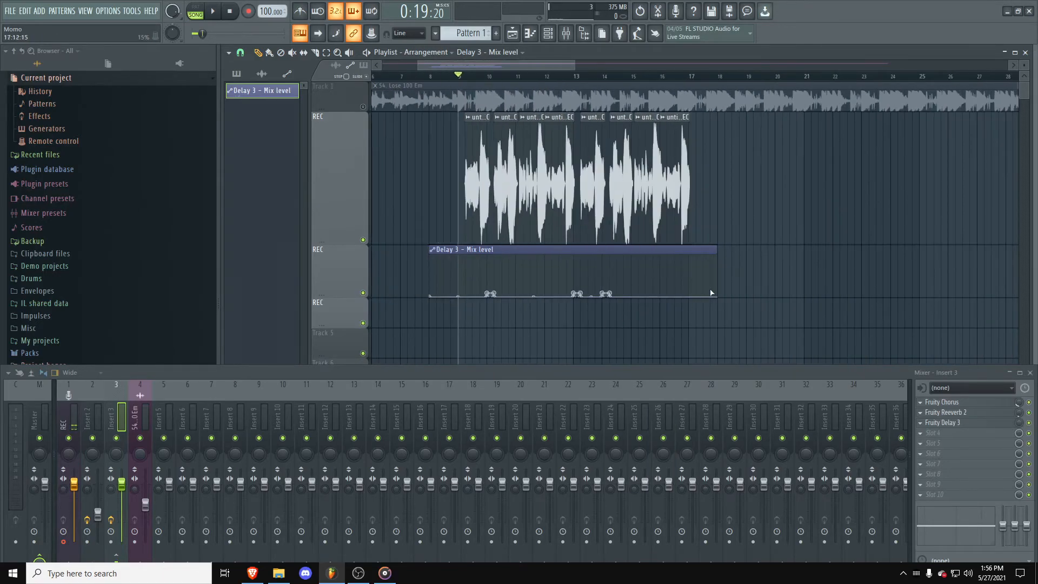
scroll(508, 292, down, 4)
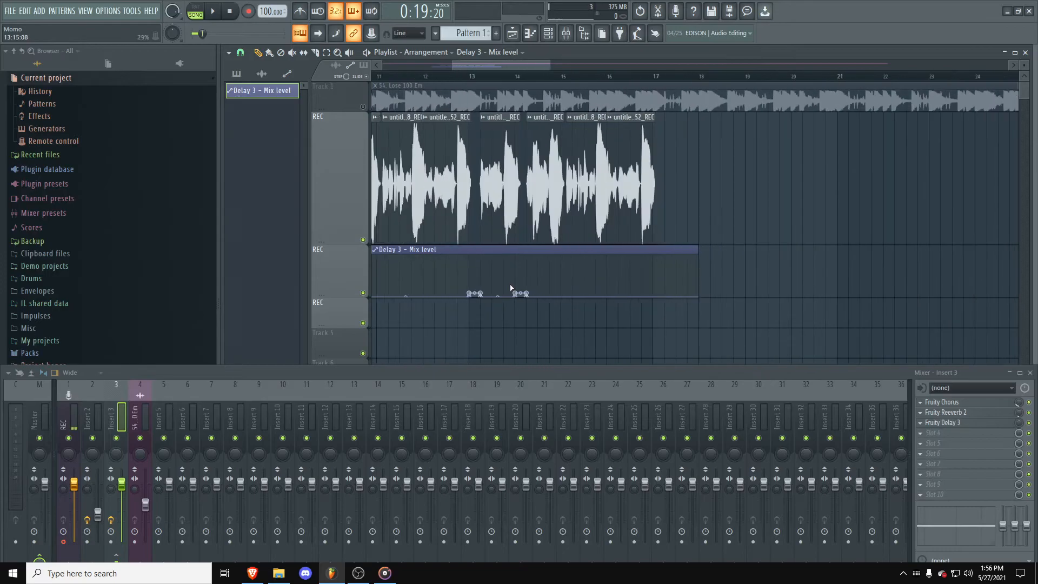
scroll(508, 295, up, 8)
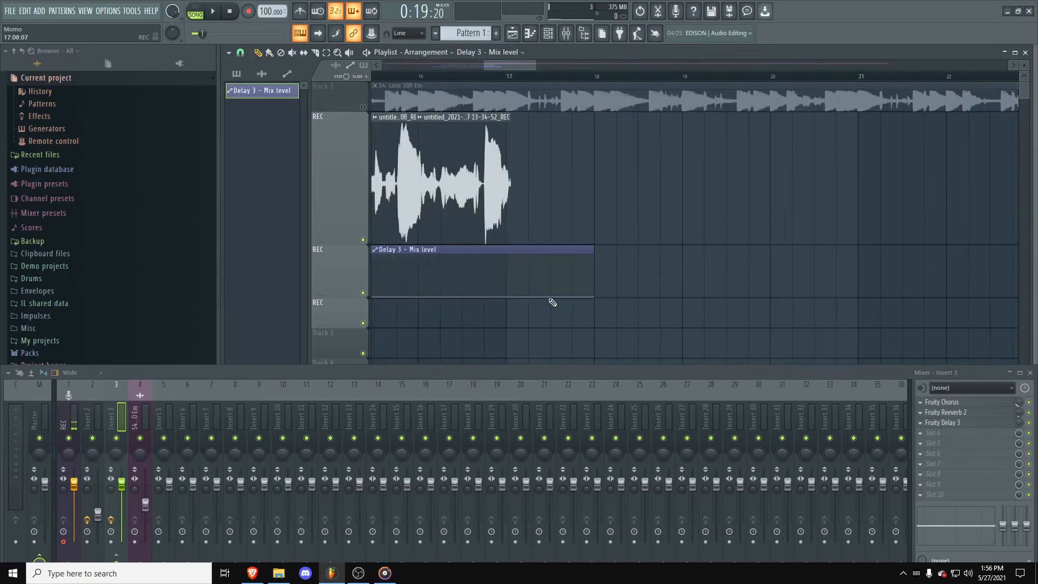
scroll(524, 295, up, 2)
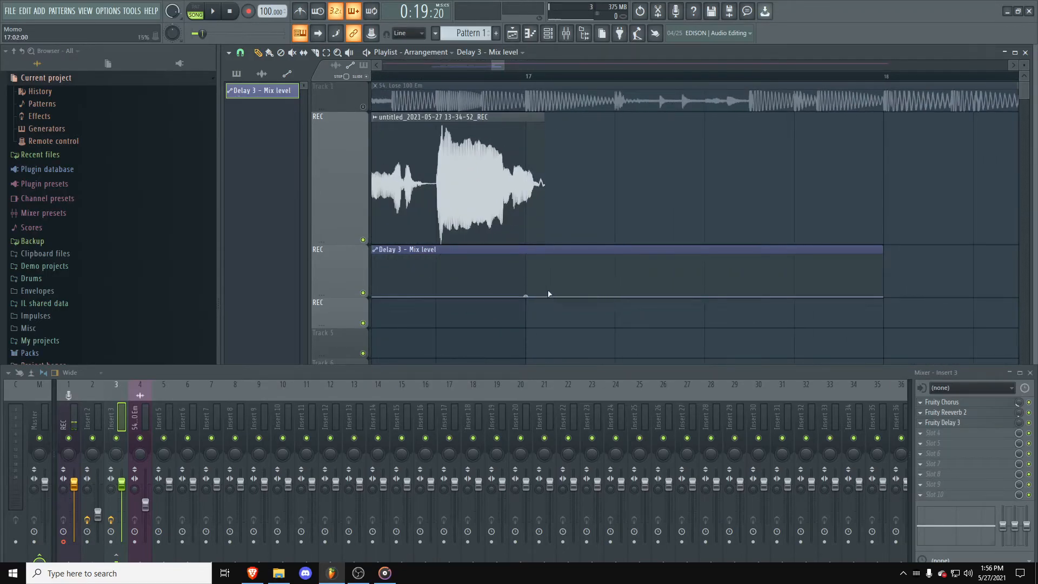
right_click(527, 281)
click(583, 465)
right_click(617, 289)
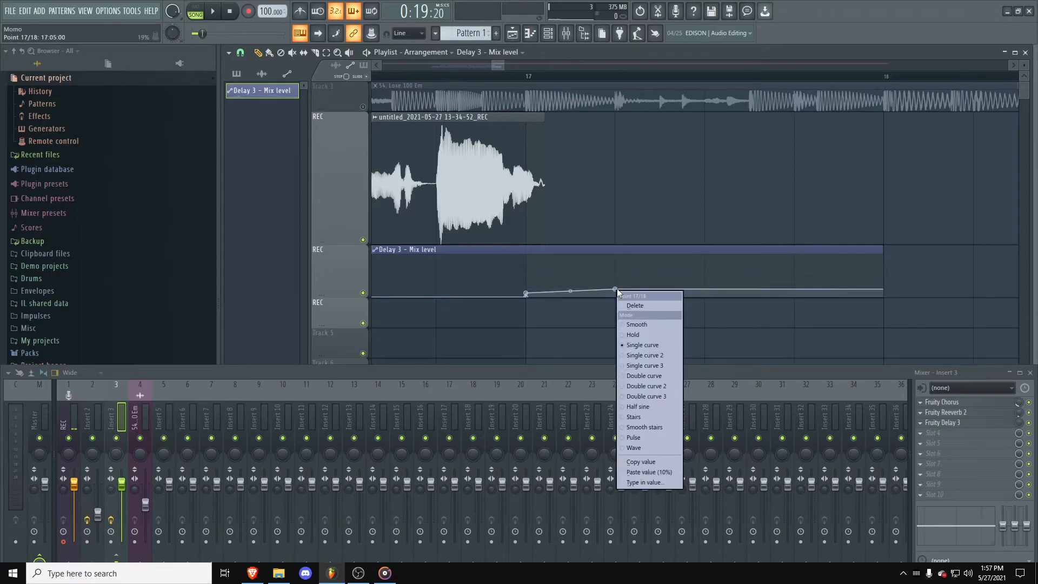
click(649, 471)
Step: Cut the Delay 3 automation clip at the middle of bar 17 and delete the remainder
drag(629, 300, 581, 338)
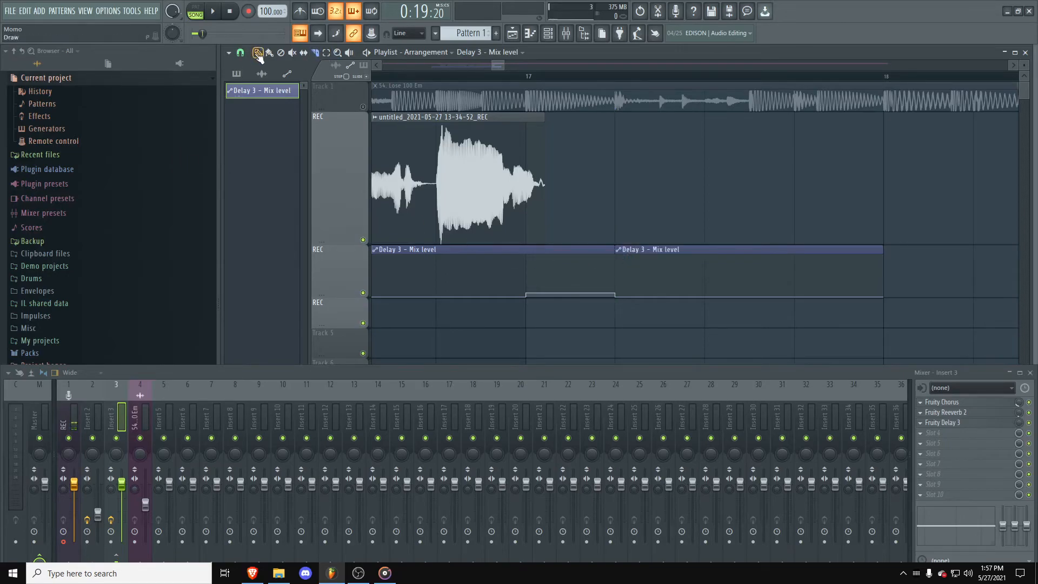
key(ctrl+z)
click(706, 254)
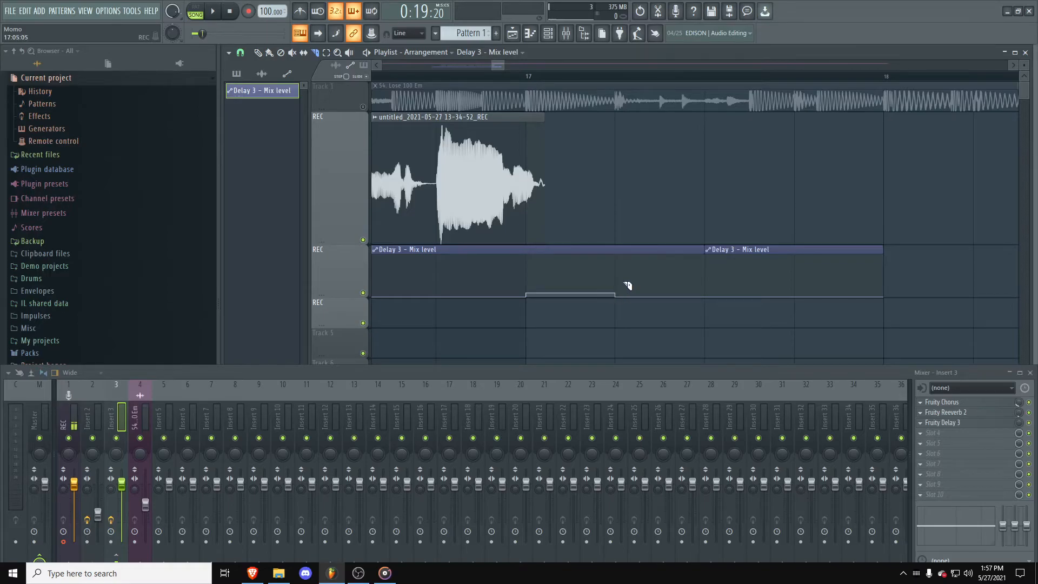
click(258, 53)
right_click(772, 265)
Step: Cut the Delay 3 automation clip just before the first vocal clip and delete the unused part ahead of it
scroll(724, 321, down, 6)
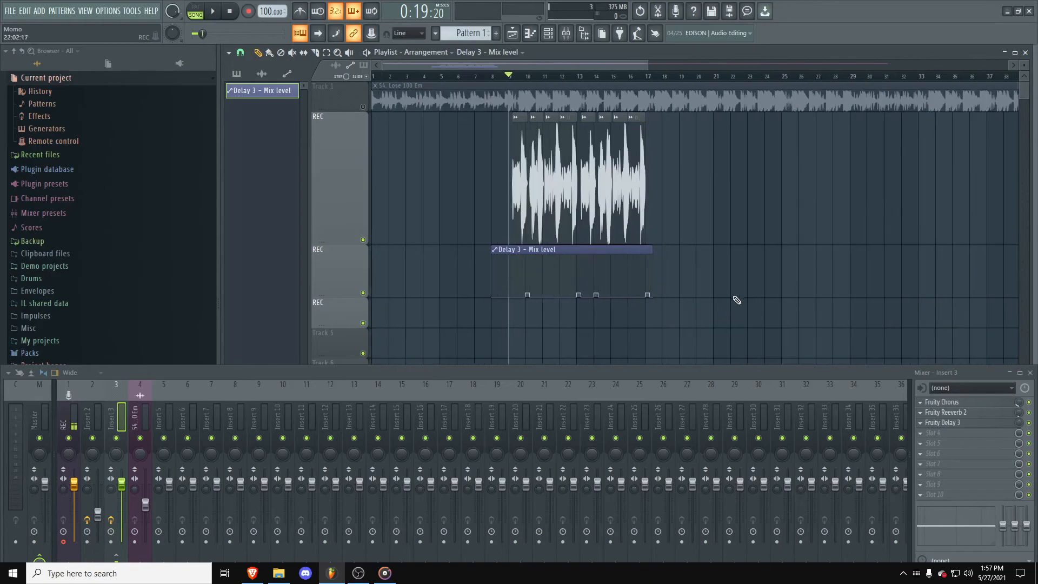
scroll(654, 267, down, 5)
scroll(650, 274, up, 8)
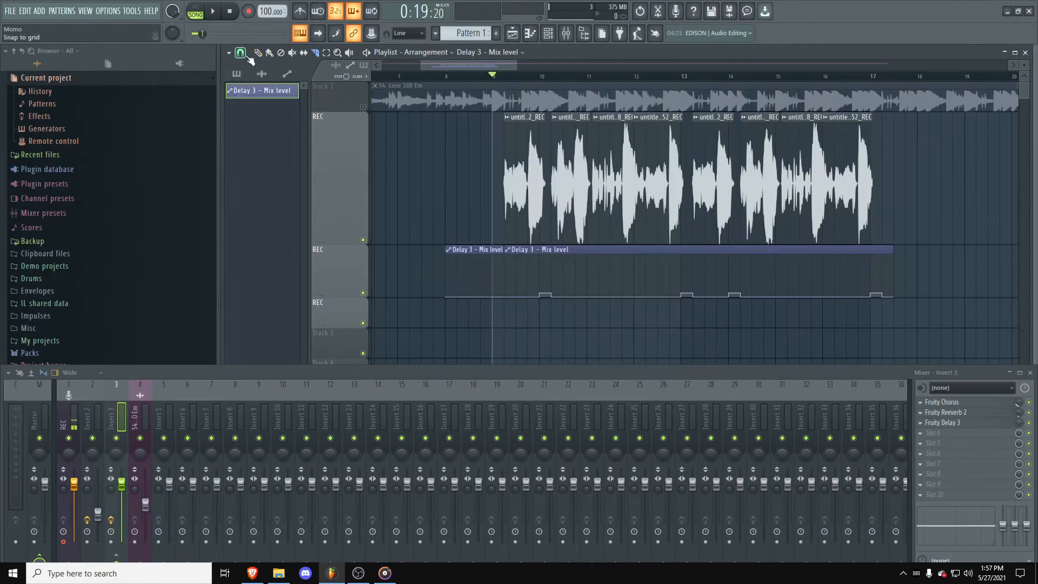
scroll(523, 351, down, 5)
scroll(618, 257, up, 5)
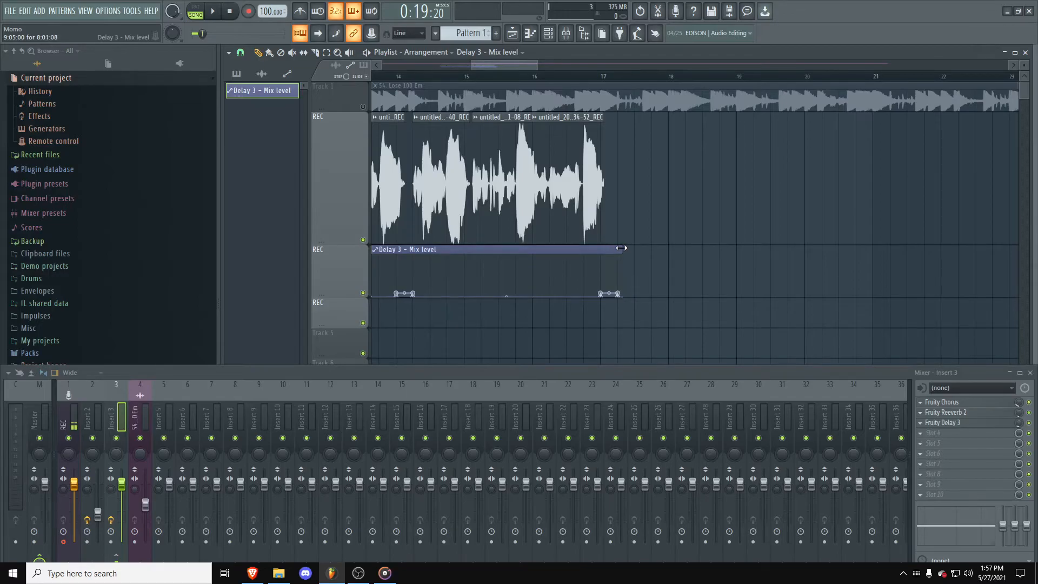
scroll(744, 262, down, 5)
Step: Play the vocal section from bar 9 and unmute the 54. Lose 100 Em beat track to hear both together
key(space)
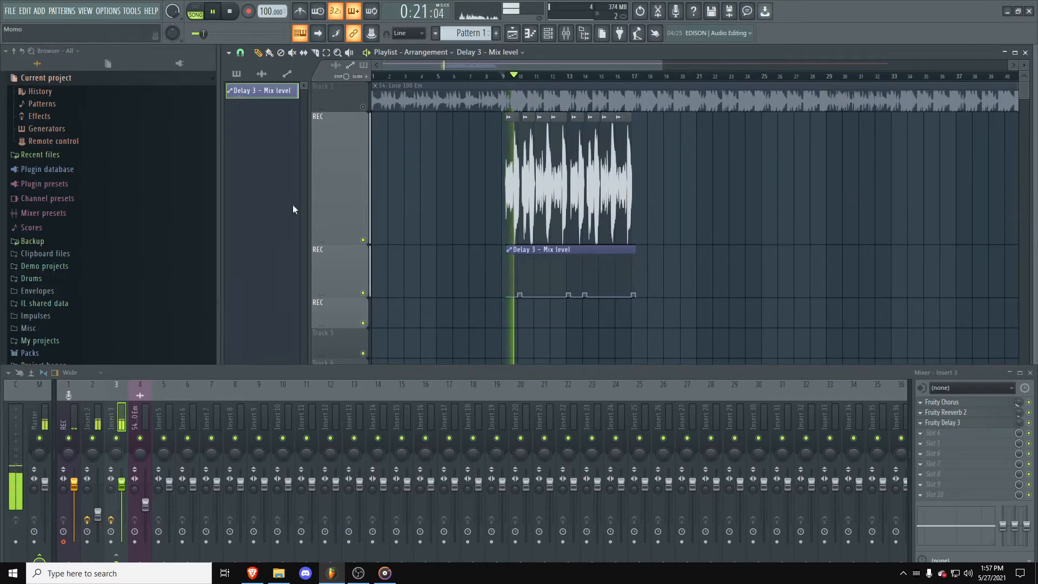
click(362, 106)
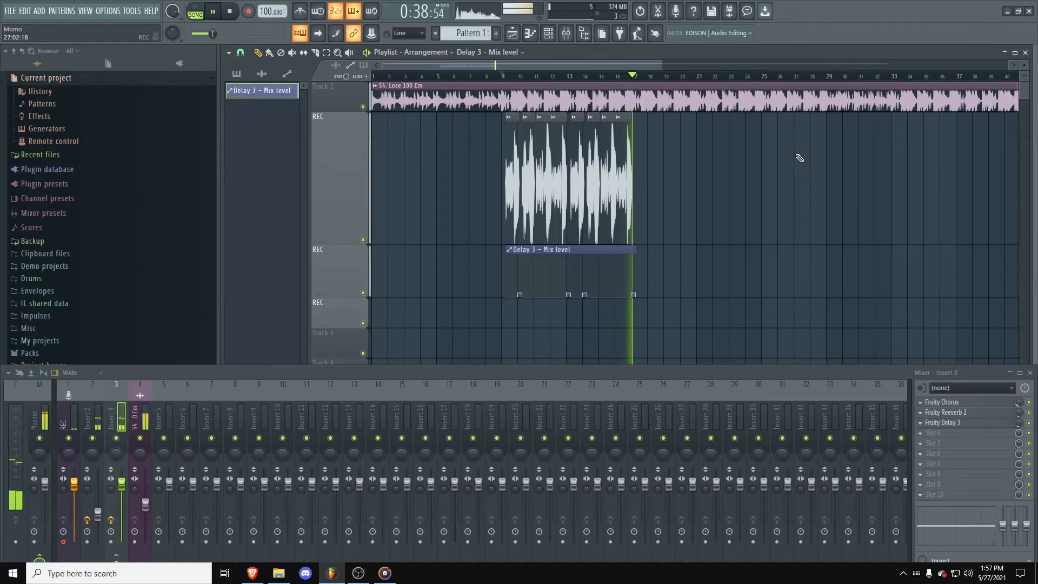
key(space)
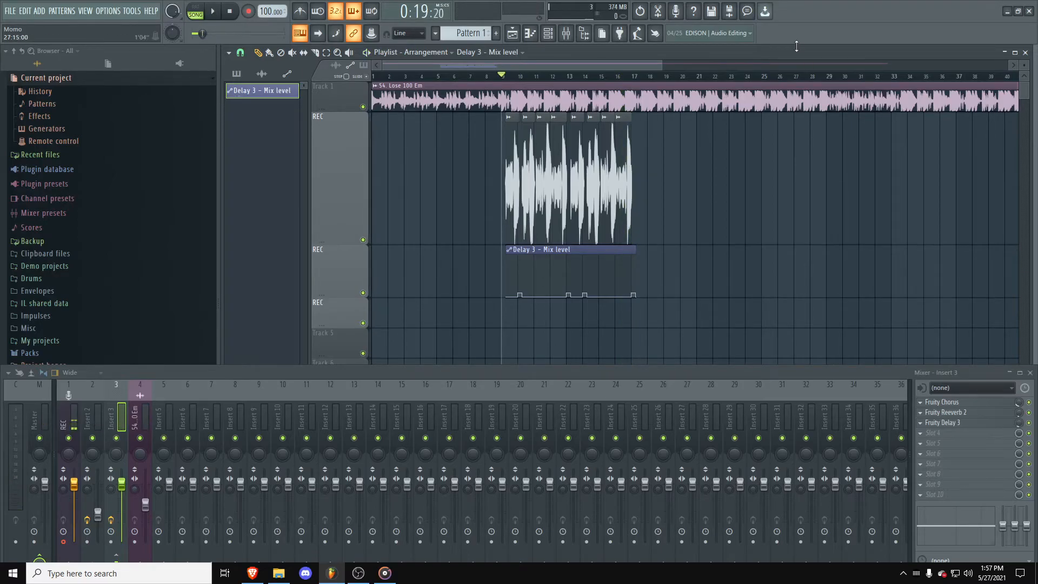
Step: Collapse the mixer to its title bar and select the 54. Lose 100 Em beat clip in the playlist
scroll(419, 173, down, 5)
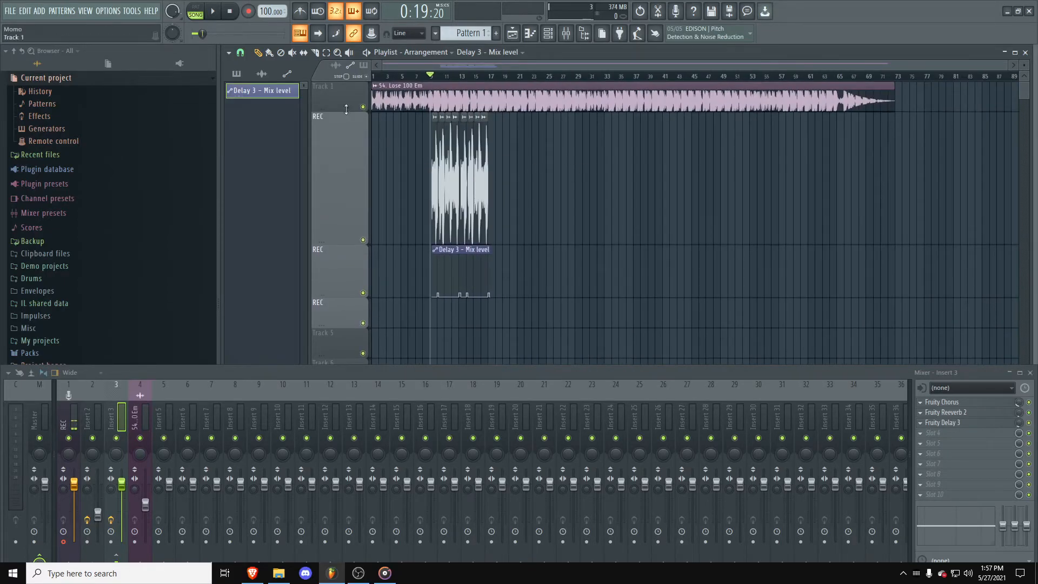
click(1008, 372)
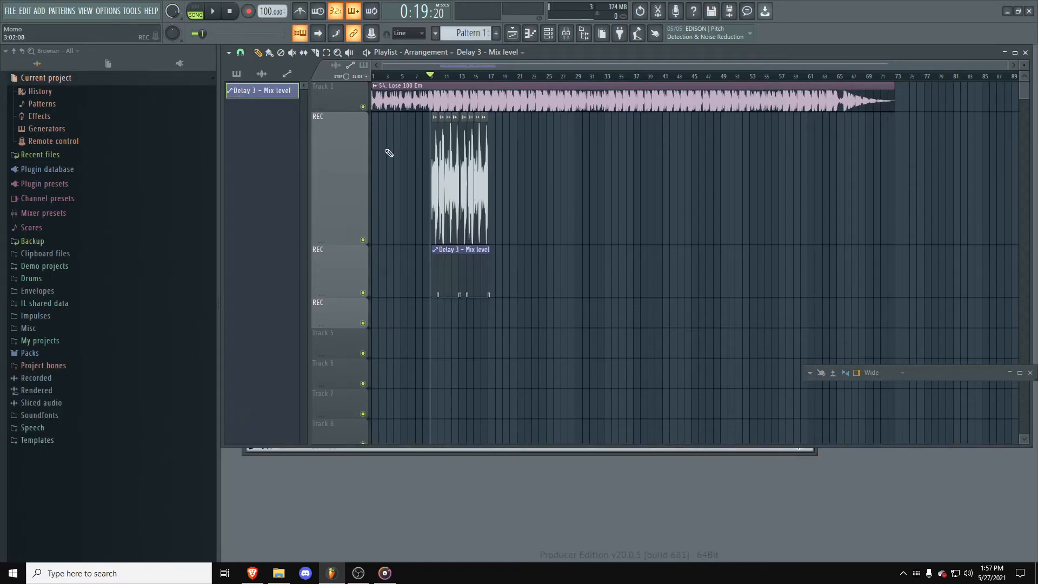
scroll(445, 101, up, 4)
click(409, 85)
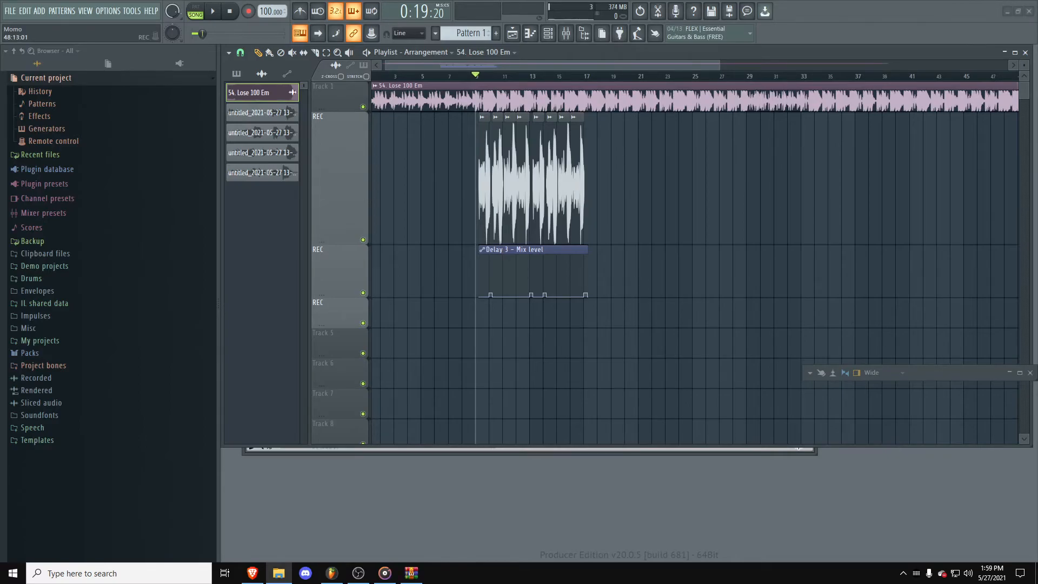
Step: Bring up the Stems folder 54 in File Explorer, widen its Name column and close the archive program's window
drag(1037, 5, 359, 1)
click(345, 329)
drag(235, 104, 311, 104)
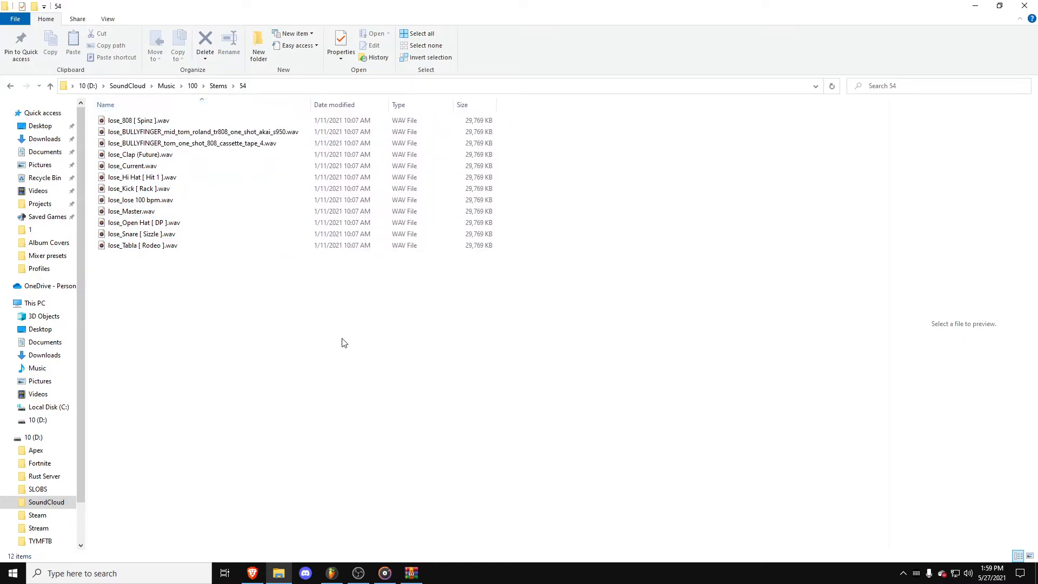
right_click(408, 574)
click(393, 551)
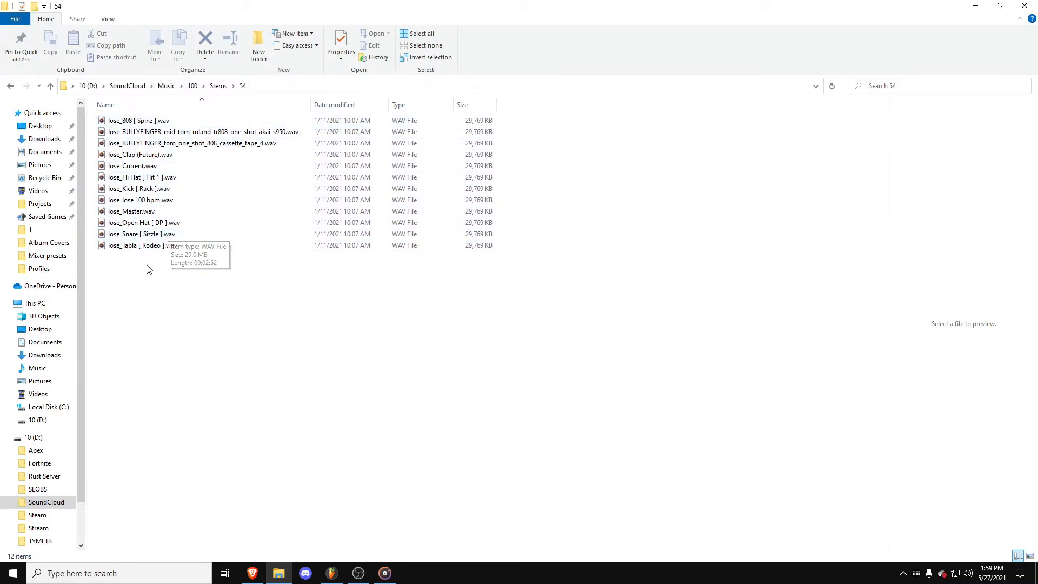
Step: Select all the stem WAV files except lose_Current.wav and lose_Master.wav and move the folder window aside
click(143, 212)
click(155, 167)
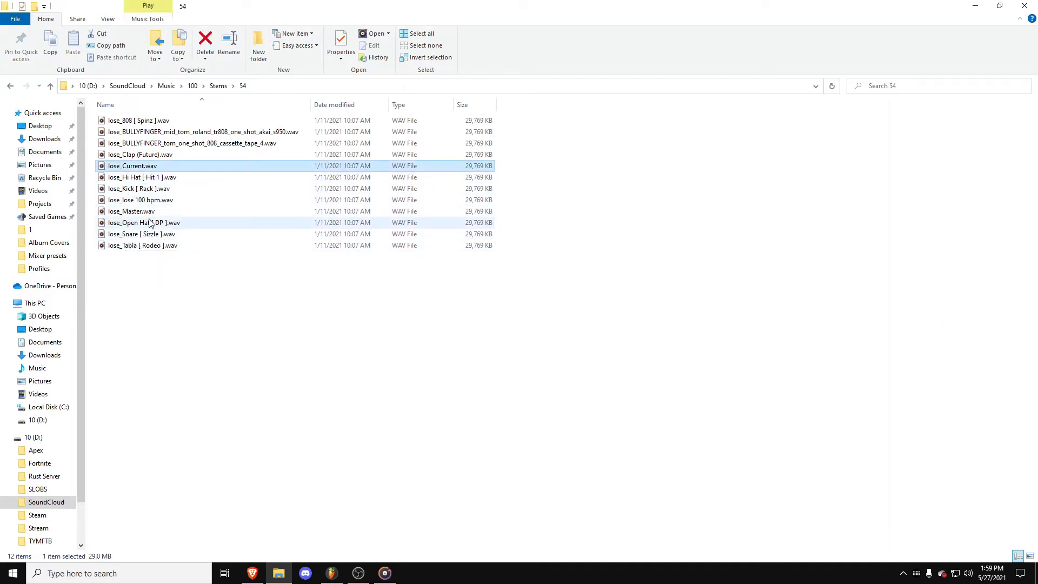
drag(155, 270, 146, 237)
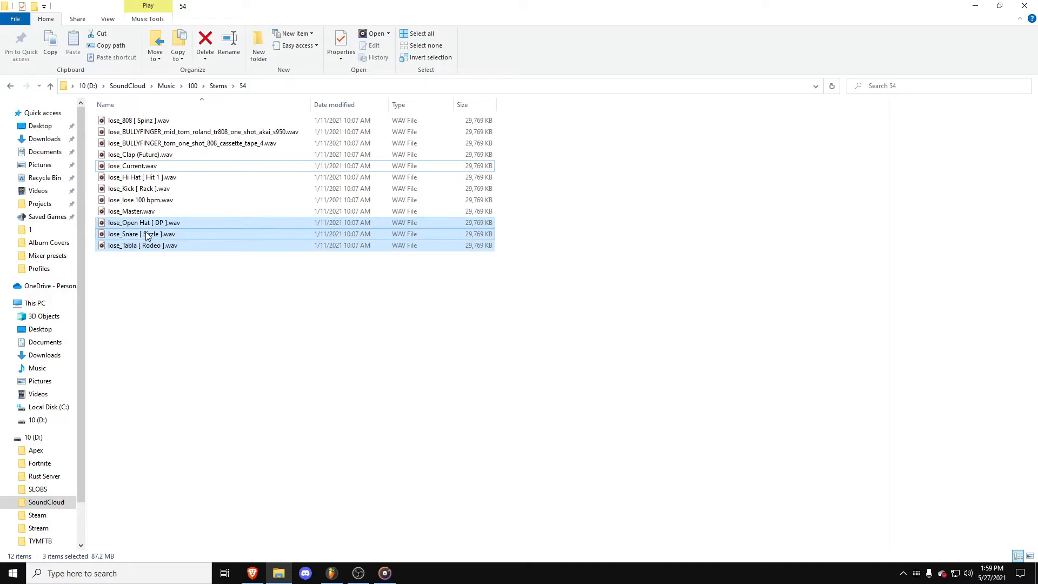
ctrl+click(152, 200)
ctrl+click(152, 189)
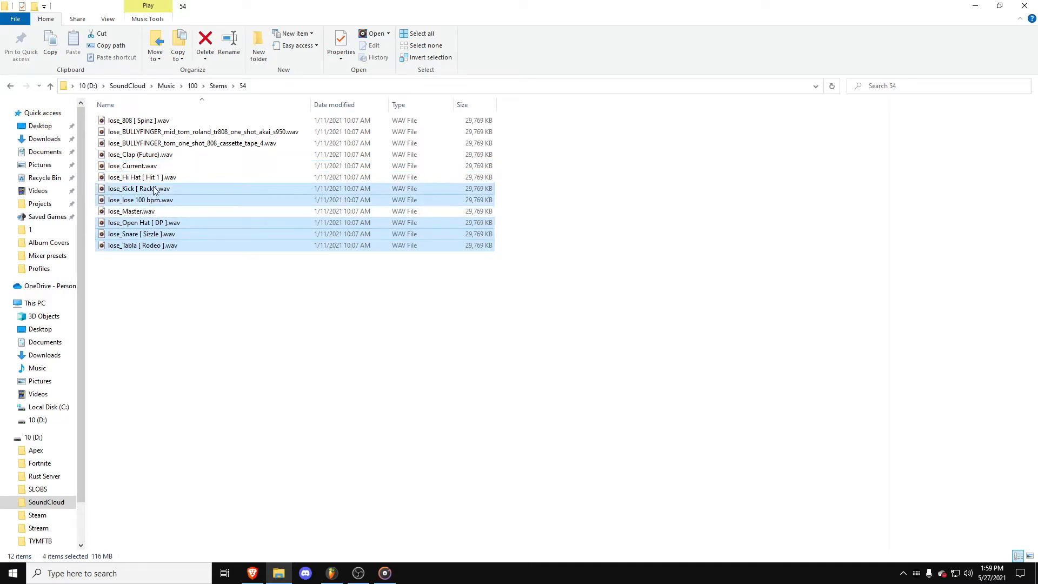
ctrl+click(154, 179)
ctrl+click(150, 156)
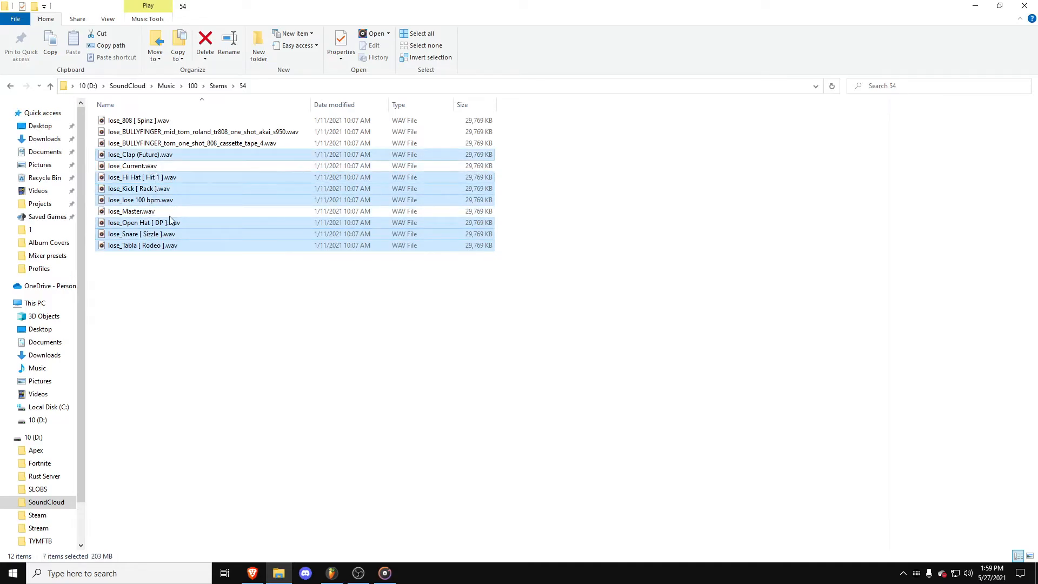
ctrl+click(150, 145)
ctrl+click(141, 133)
ctrl+click(135, 122)
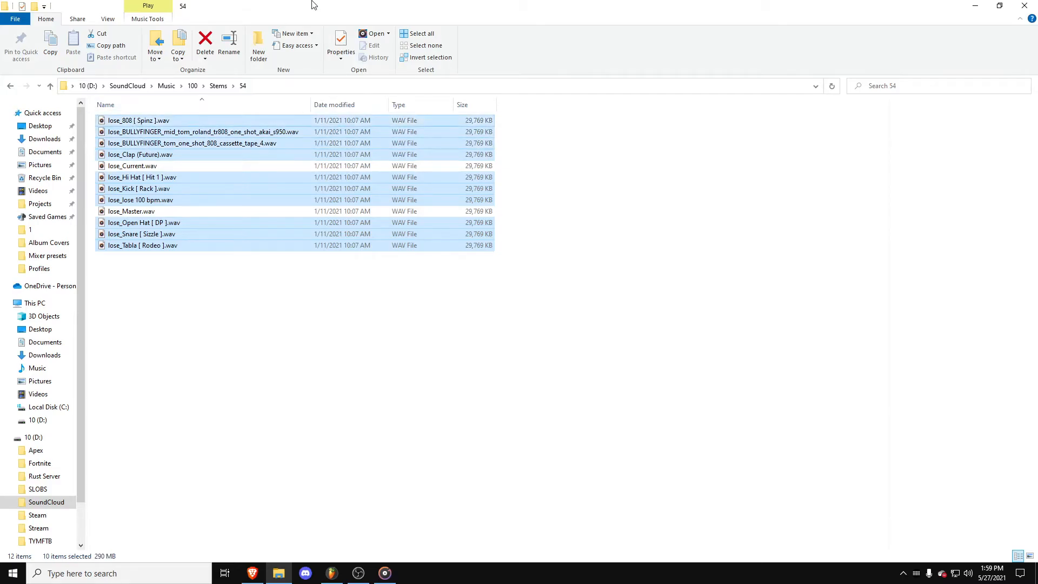
drag(312, 5, 1037, 189)
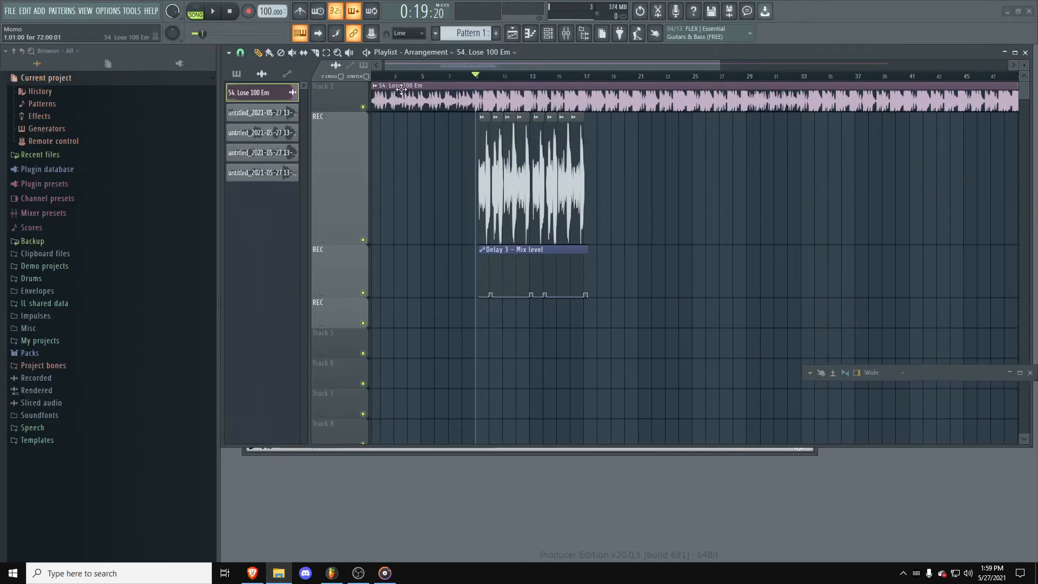
Step: Delete the 54. Lose 100 Em beat channel from the project in FL Studio
right_click(287, 92)
click(313, 209)
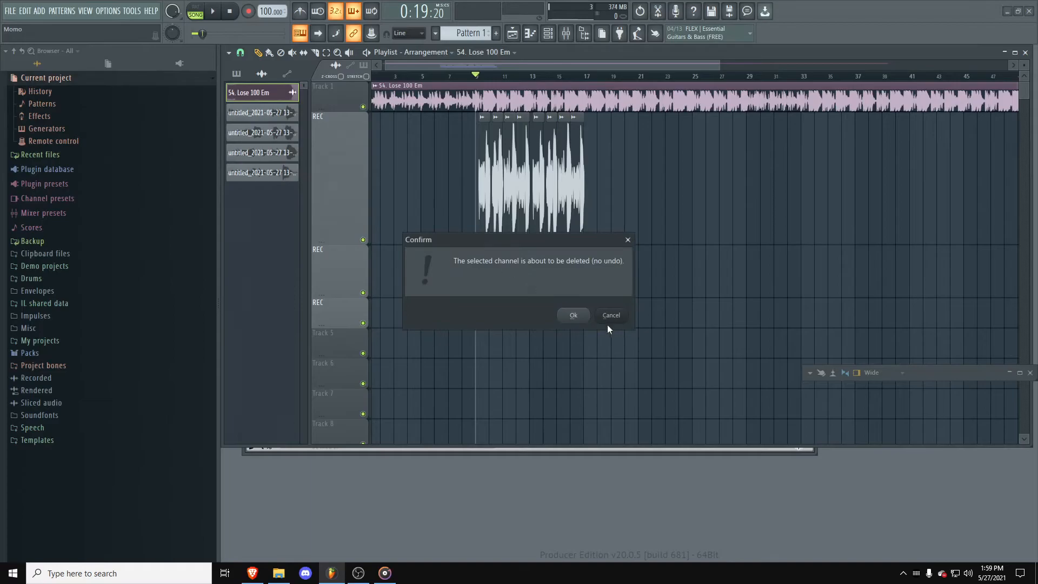
click(574, 315)
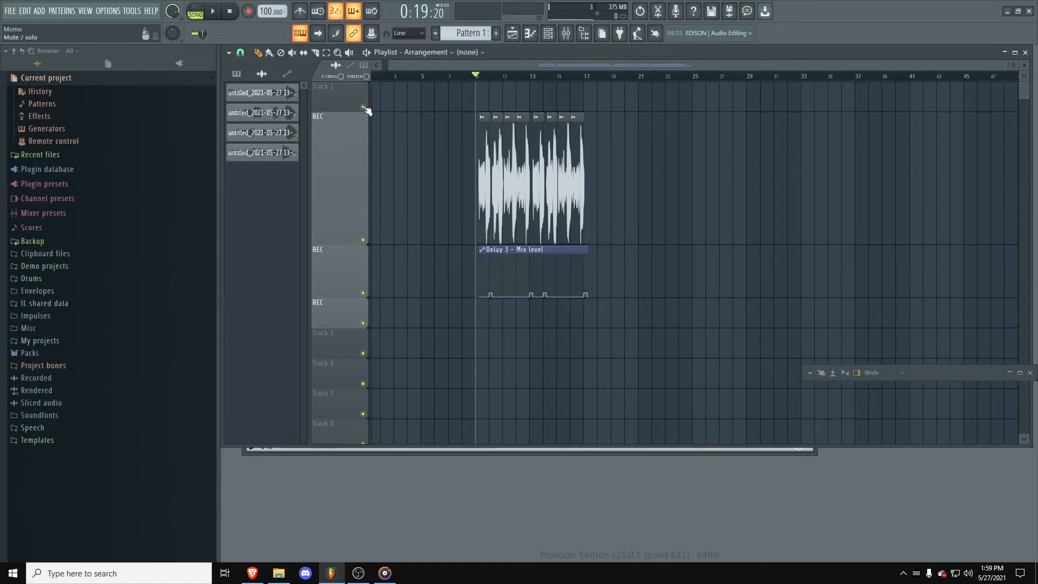
Step: Move the empty first track below the vocal and automation tracks and delete the empty REC track under it
scroll(361, 114, up, 1)
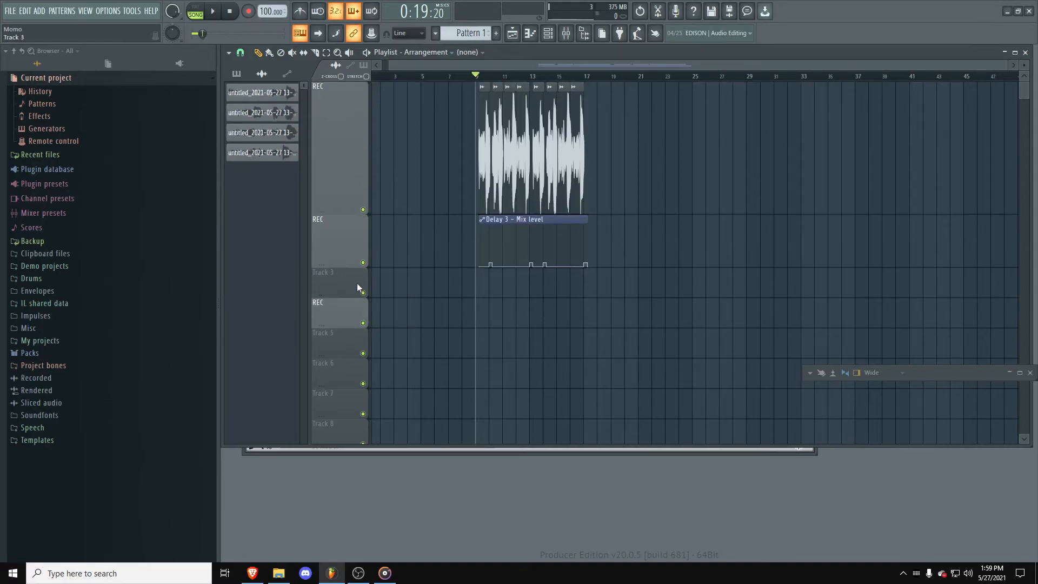
right_click(327, 312)
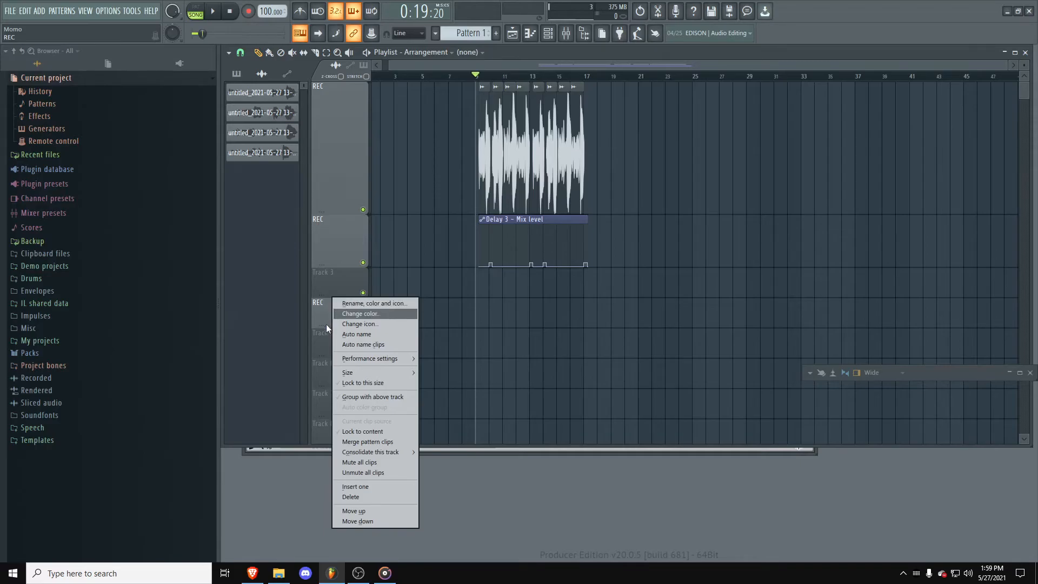
mouse_move(340, 377)
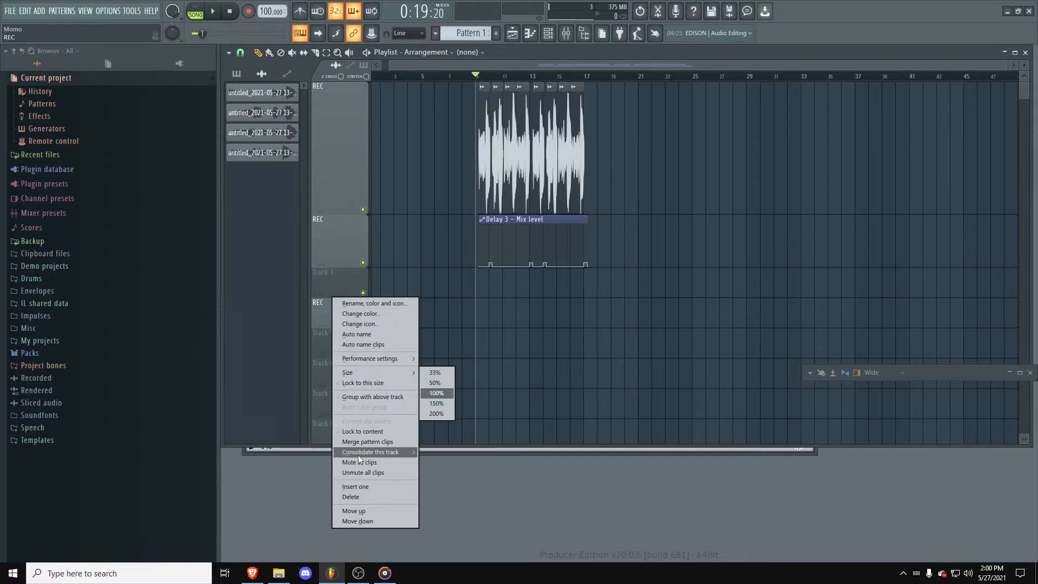
right_click(323, 312)
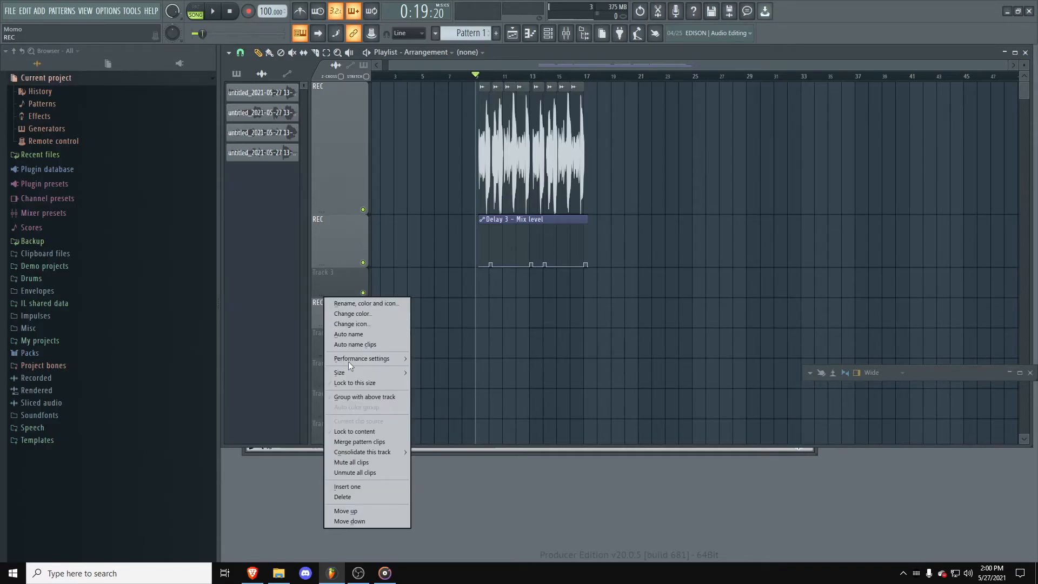
click(364, 498)
click(559, 316)
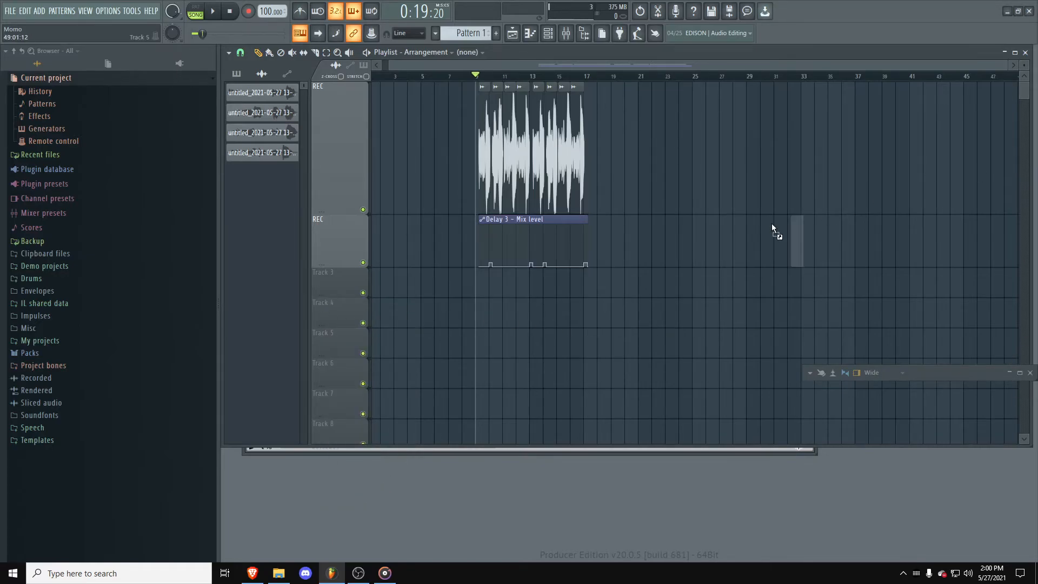
Step: Import the ten selected stems into the playlist on separate tracks, starting from Track 3
drag(370, 288, 374, 287)
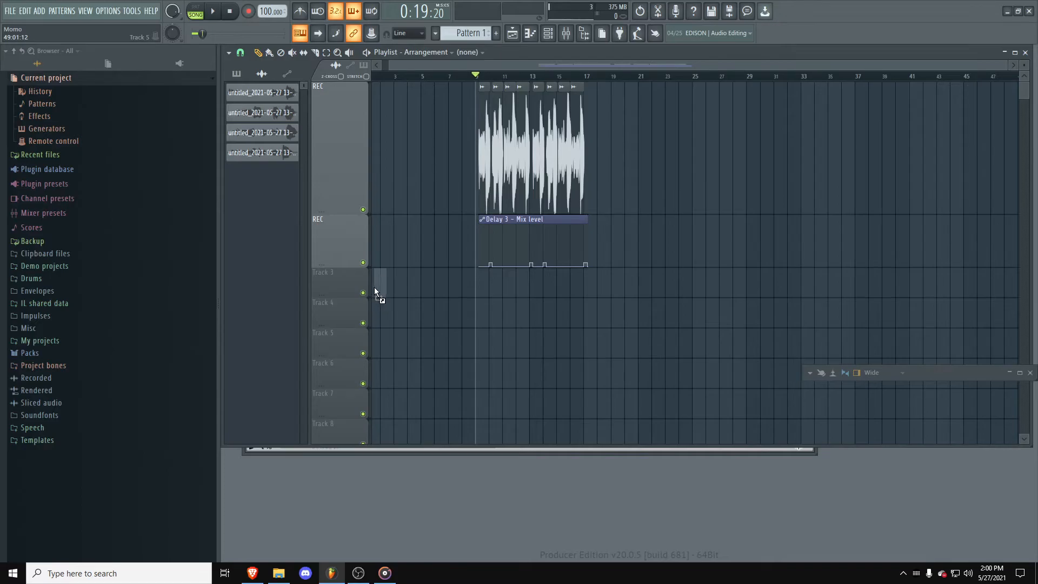
scroll(448, 324, down, 6)
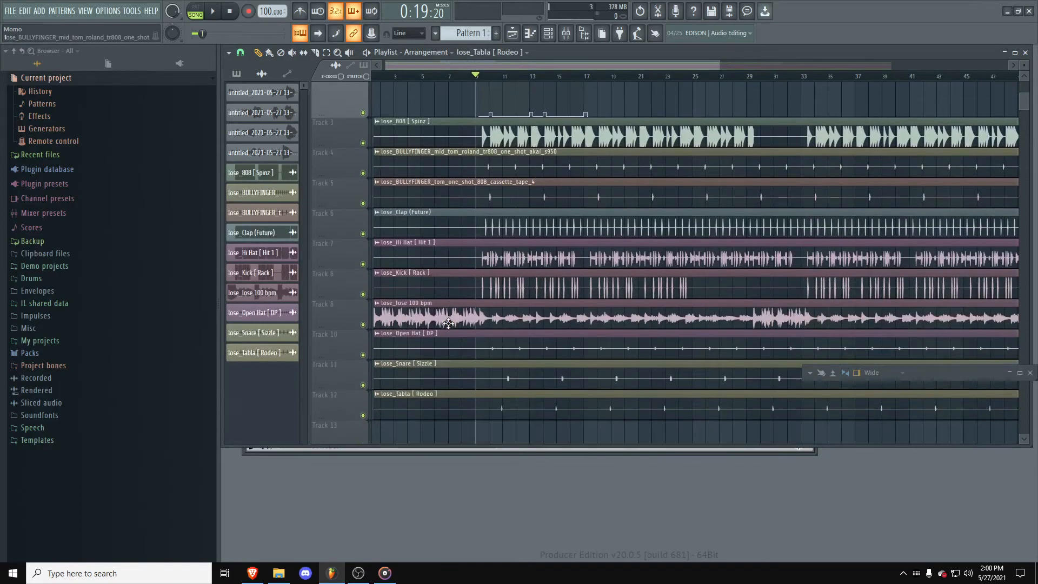
ctrl+scroll(530, 349, down, 2)
scroll(535, 352, up, 3)
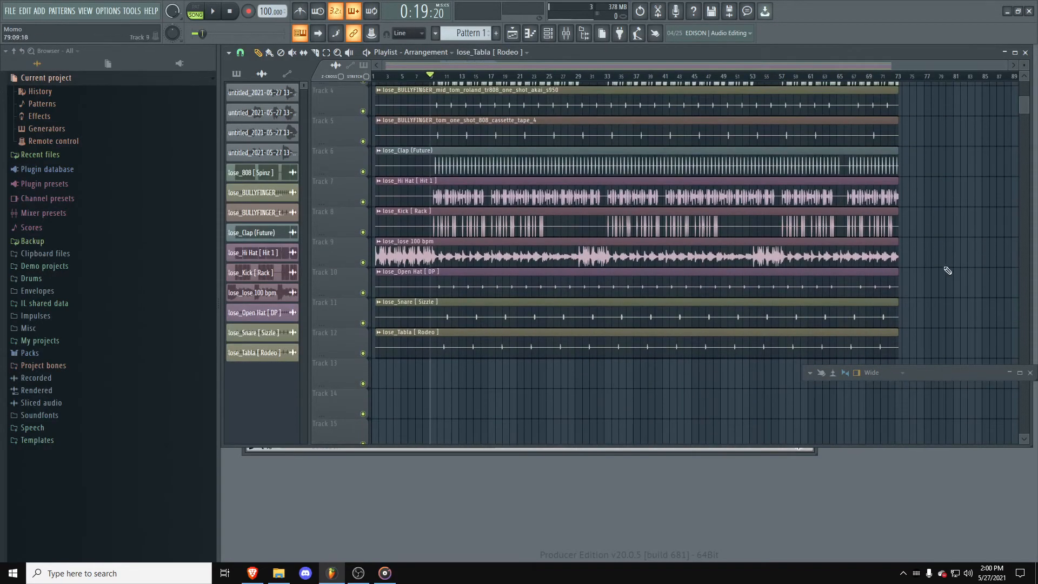
Step: Move the collapsed mixer out of the way and shift all ten stem clips to start exactly at bar 1
drag(965, 381, 959, 409)
scroll(945, 334, up, 2)
scroll(933, 241, down, 2)
drag(950, 323, 514, 118)
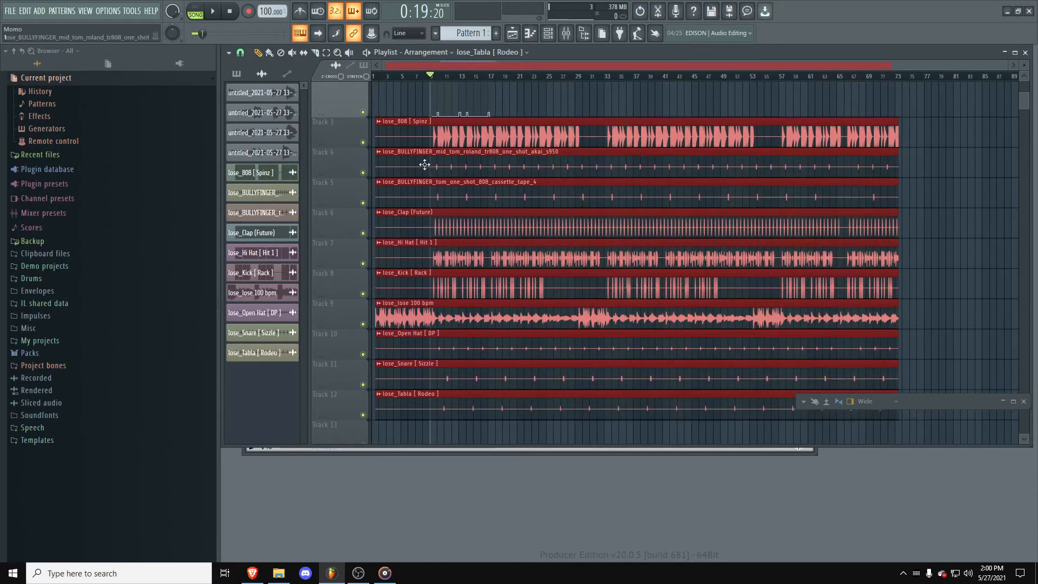
click(448, 433)
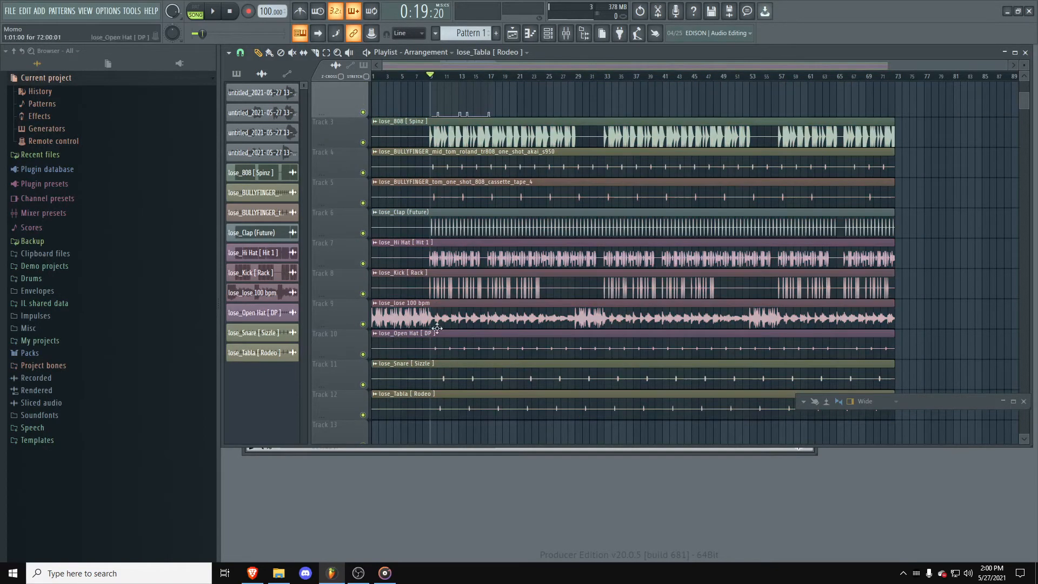
scroll(445, 293, down, 2)
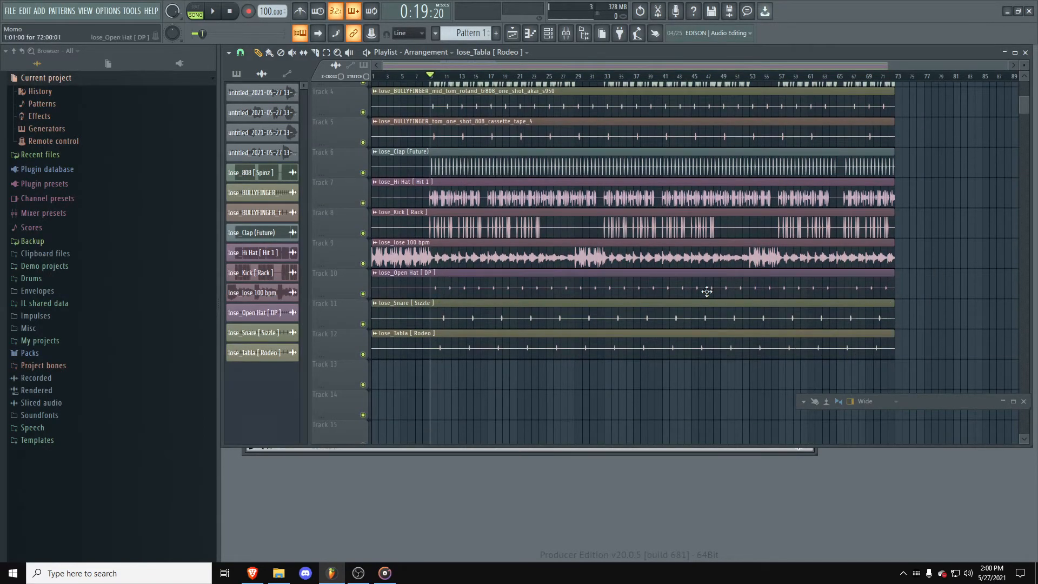
scroll(706, 292, up, 2)
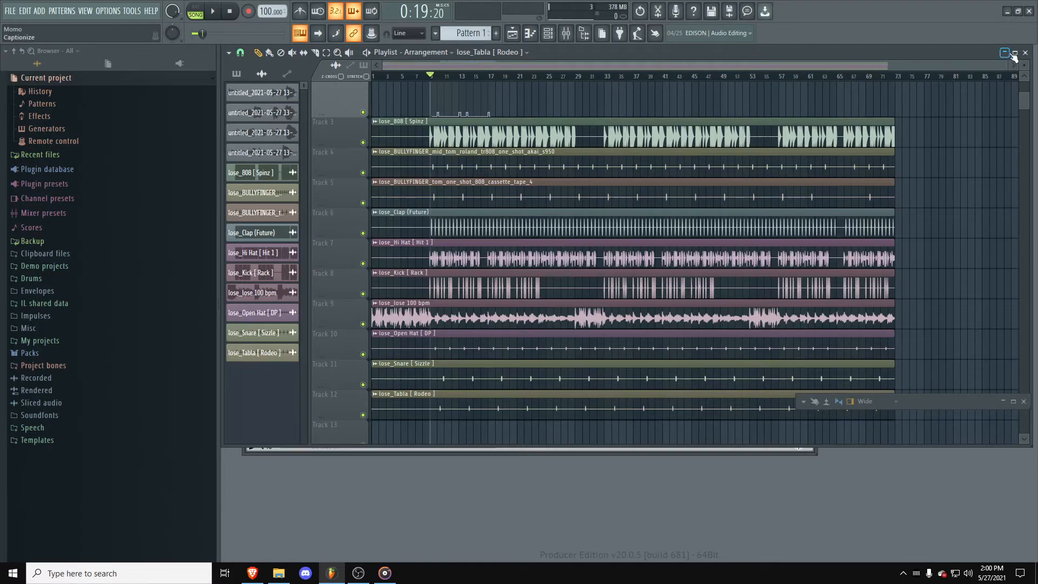
Step: Open the channel rack and select only the lose_808 [ Spinz ] channel
click(555, 38)
double_click(380, 147)
double_click(380, 148)
click(380, 143)
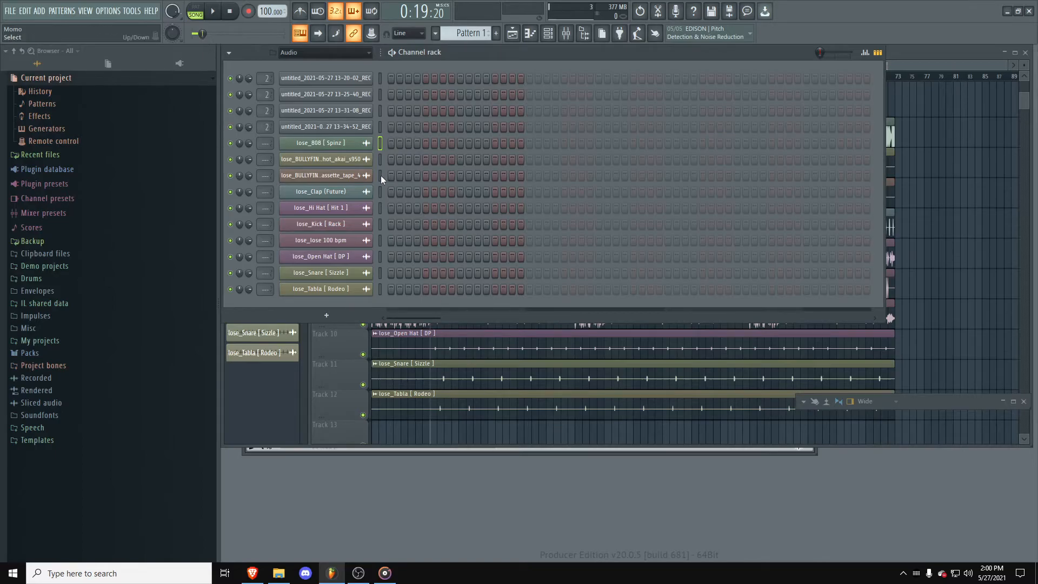
Step: Look through the channel rack's All, Automation and Unsorted filters, returning to the Audio filter
click(324, 52)
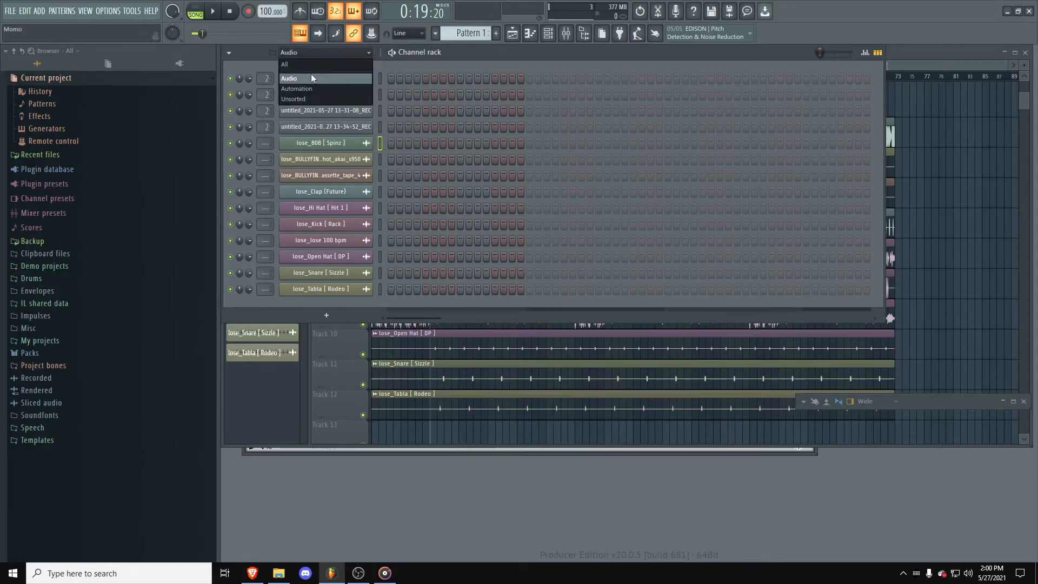
click(312, 78)
click(323, 54)
click(320, 65)
click(308, 53)
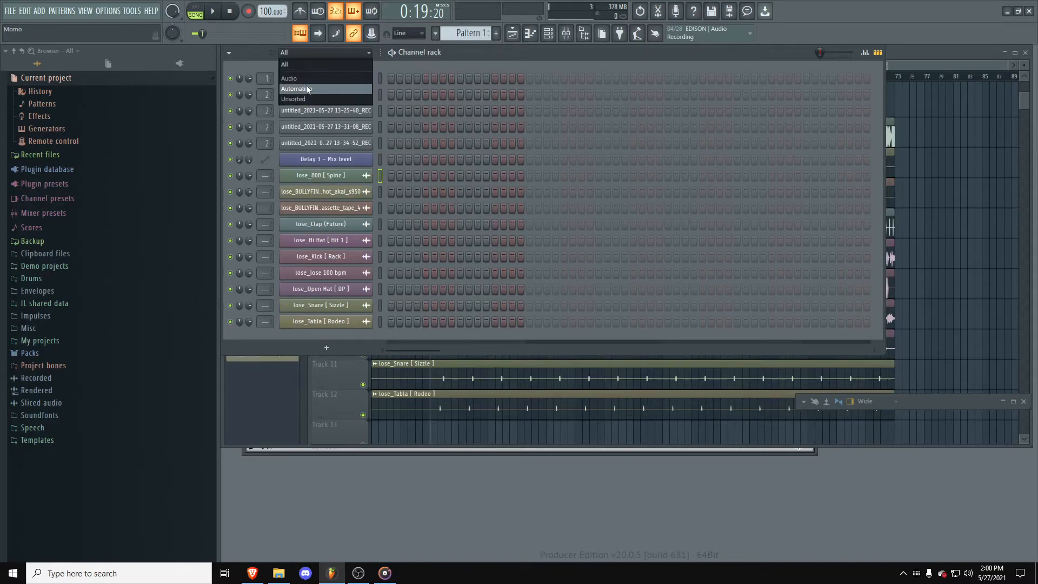
click(306, 89)
click(304, 53)
click(293, 99)
click(325, 52)
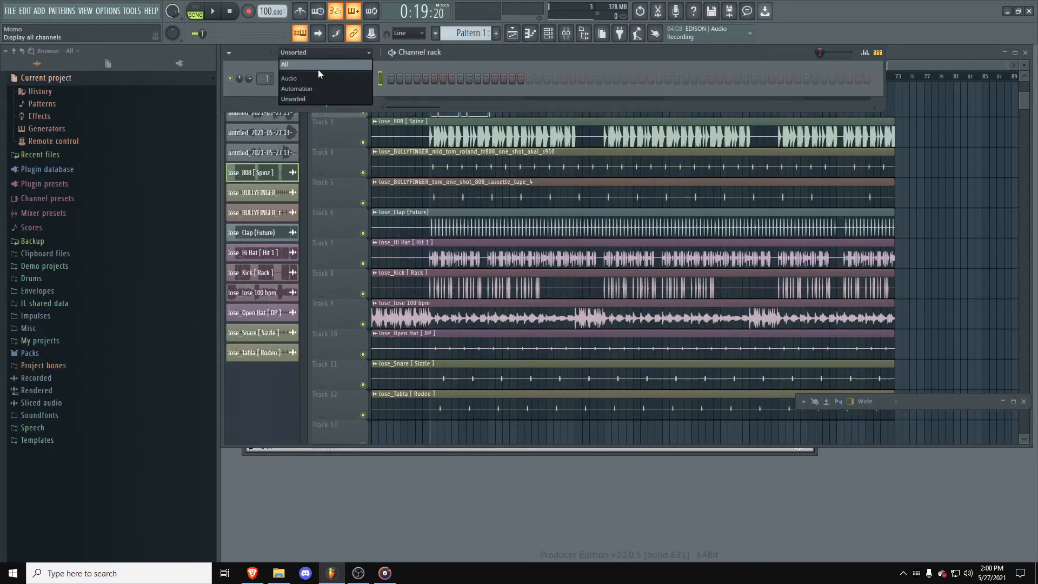
click(311, 78)
Step: Select the ten stem channels from lose_808 to lose_Tabla and route them to consecutive mixer tracks starting from track 4
click(381, 142)
drag(381, 141, 381, 211)
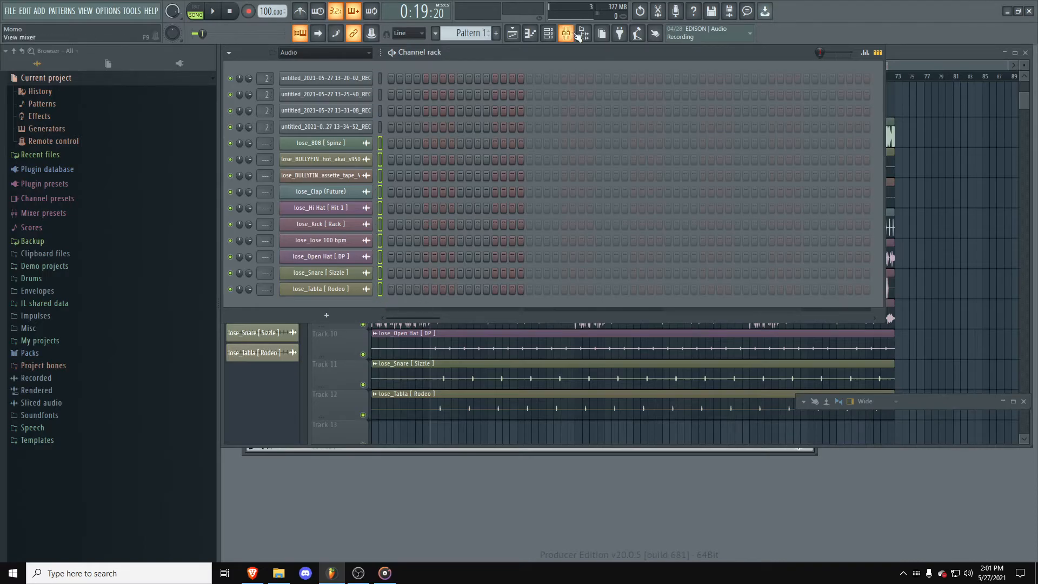
click(1004, 401)
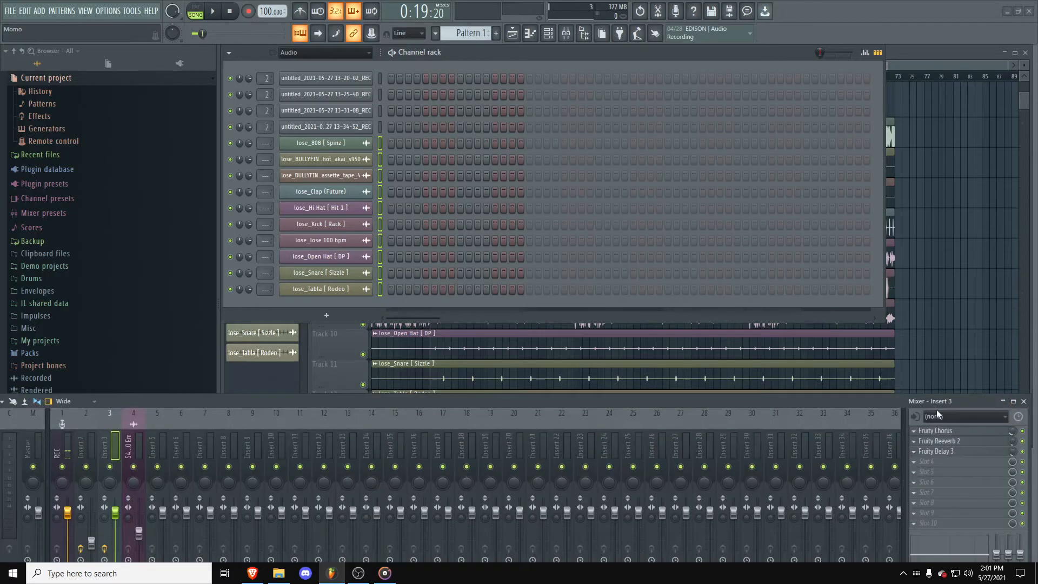
click(135, 441)
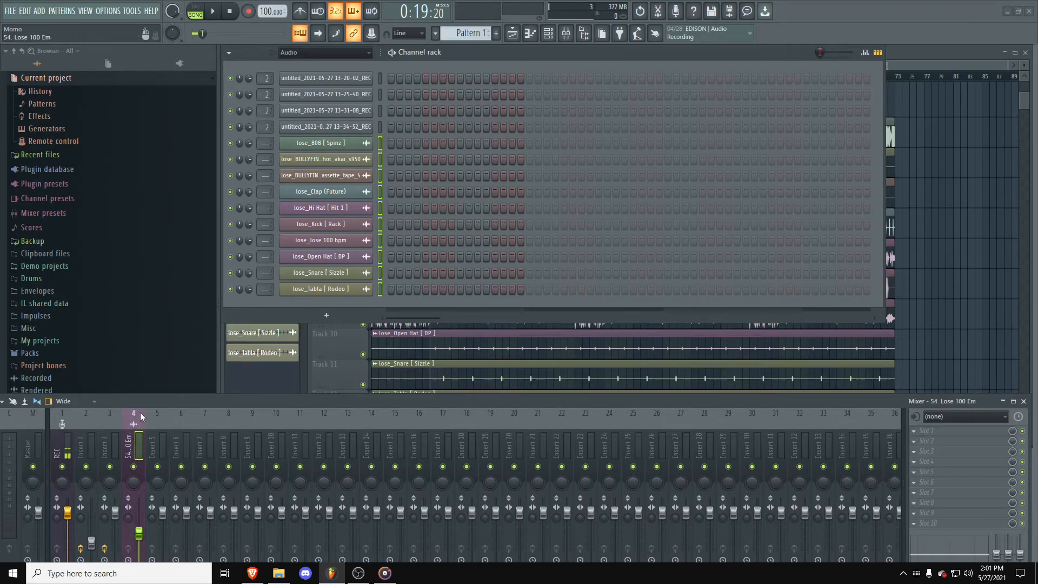
right_click(136, 441)
mouse_move(174, 393)
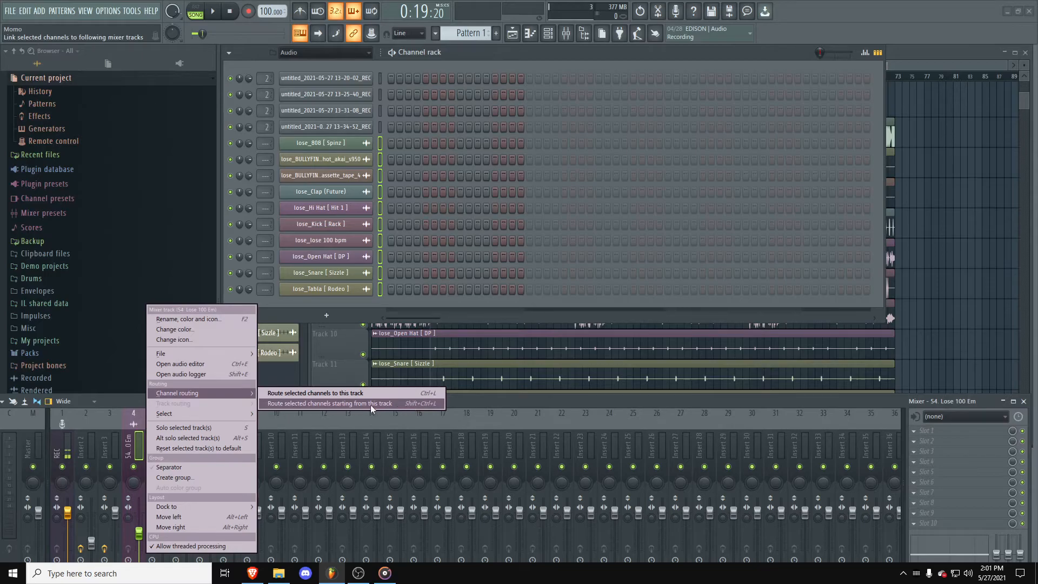
click(338, 403)
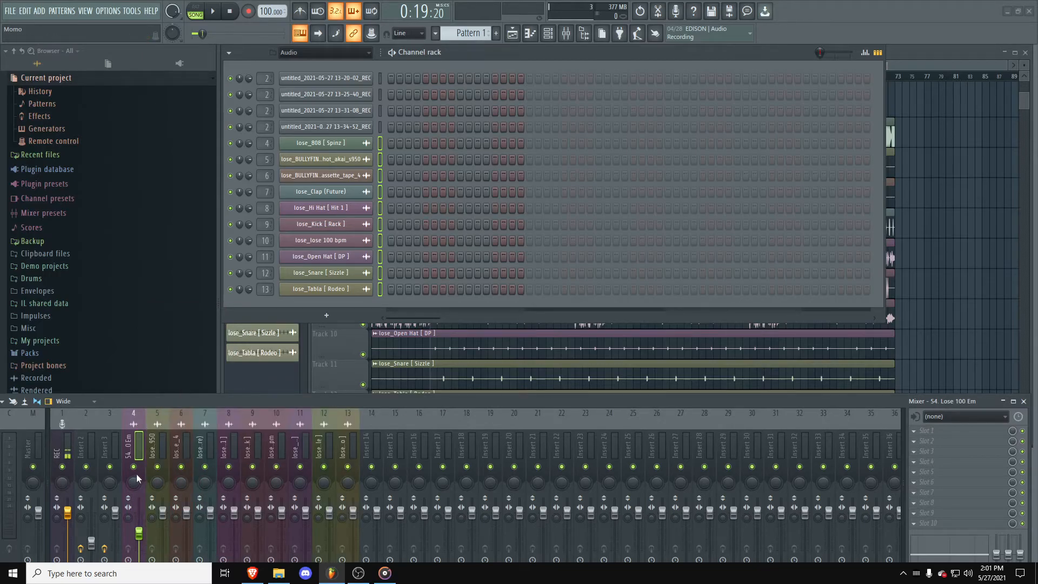
Step: Reset mixer track 4 to its default state and route only the lose_808 [ Spinz ] channel to it
right_click(141, 436)
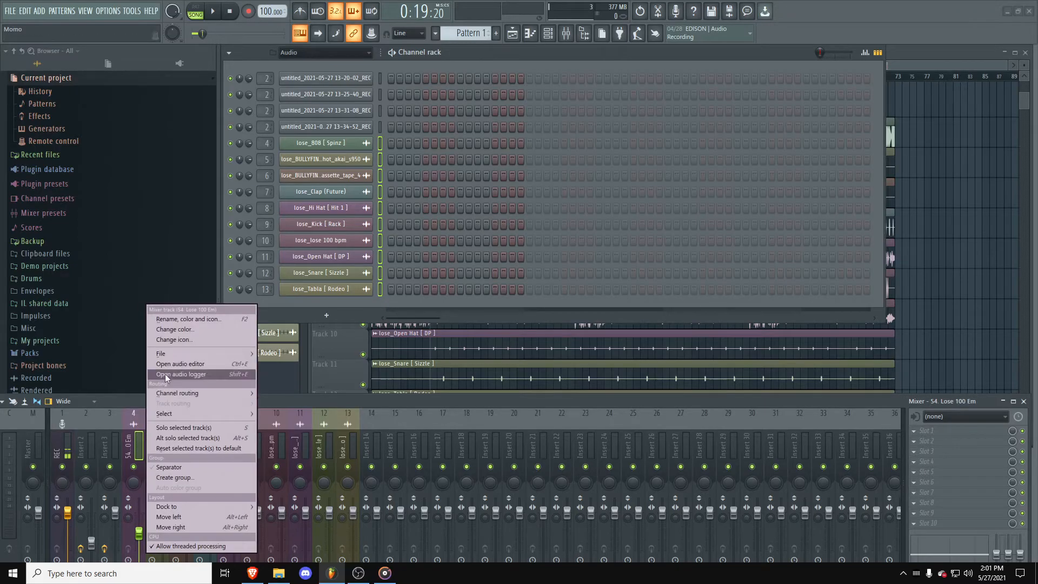
mouse_move(205, 353)
click(276, 371)
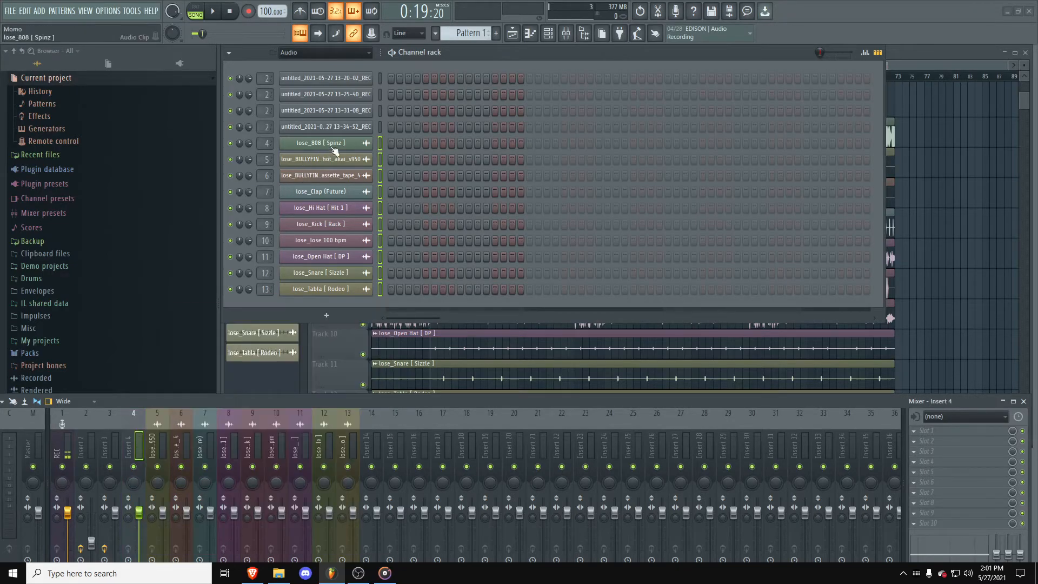
click(380, 143)
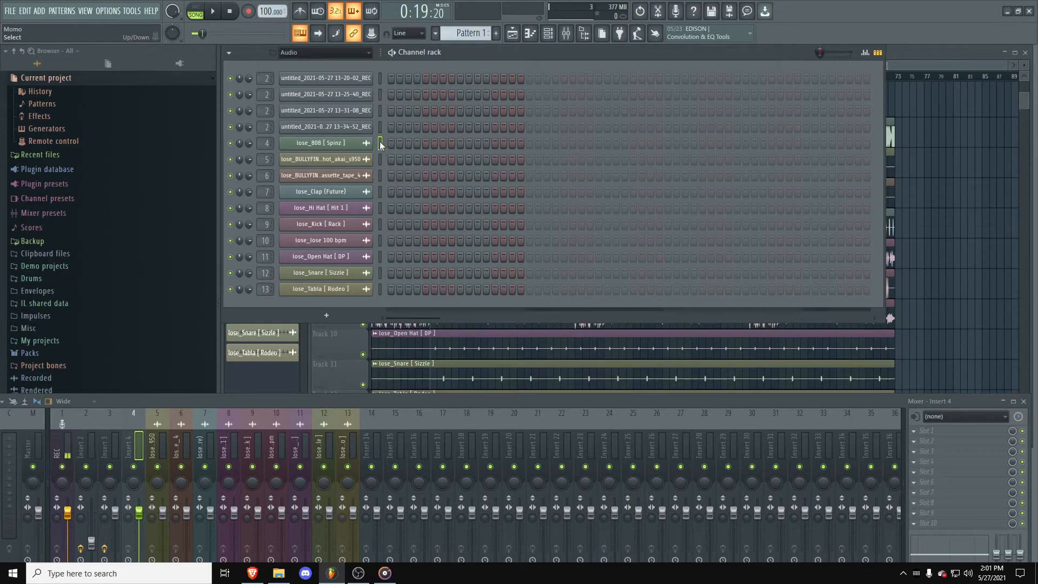
right_click(139, 434)
mouse_move(200, 392)
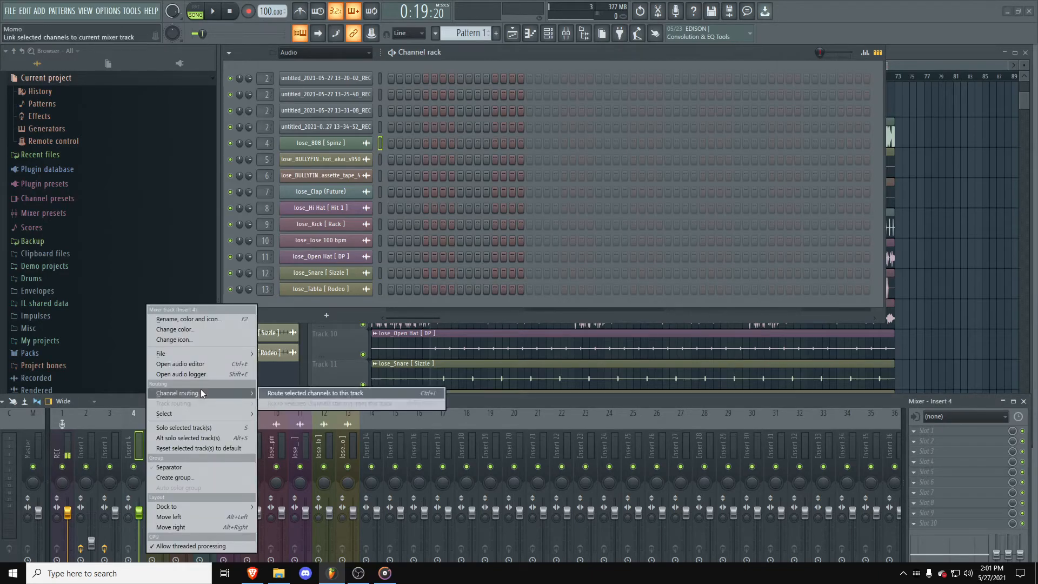
click(280, 393)
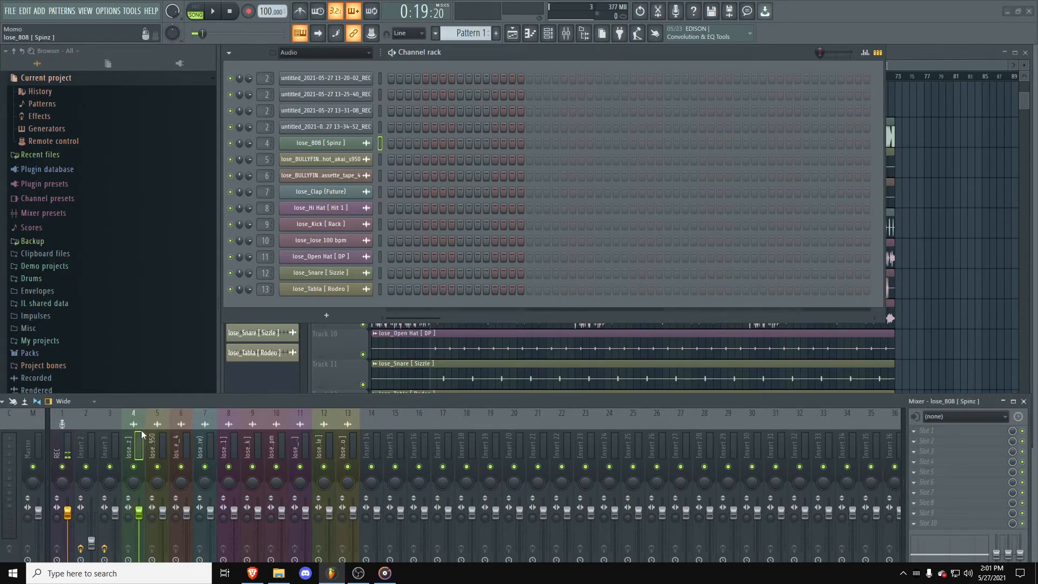
Step: Close the channel rack and enlarge the visible part of the mixer below the playlist
key(F6)
scroll(986, 247, down, 2)
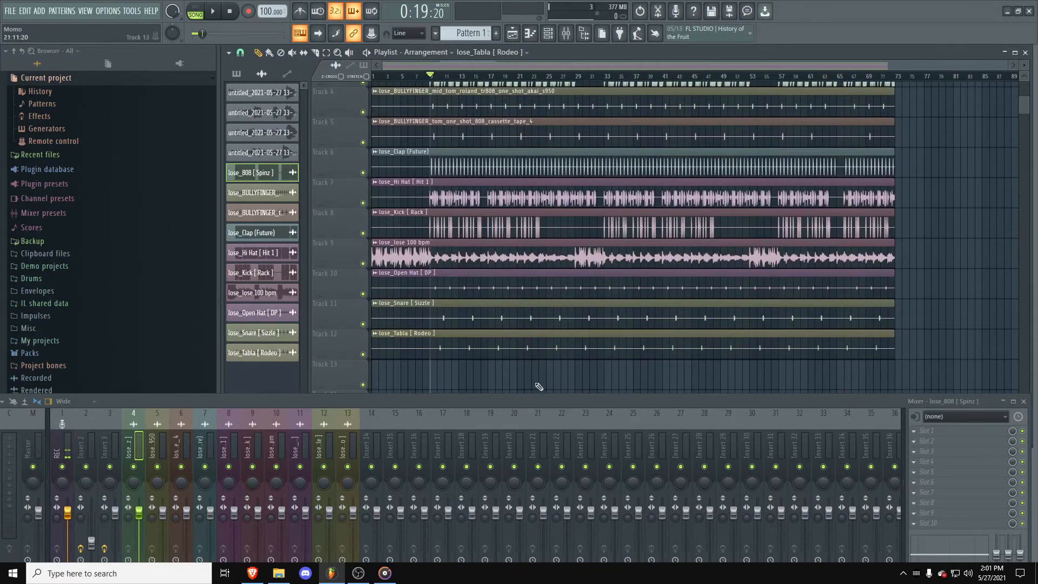
drag(594, 399, 604, 352)
key(space)
key(space)
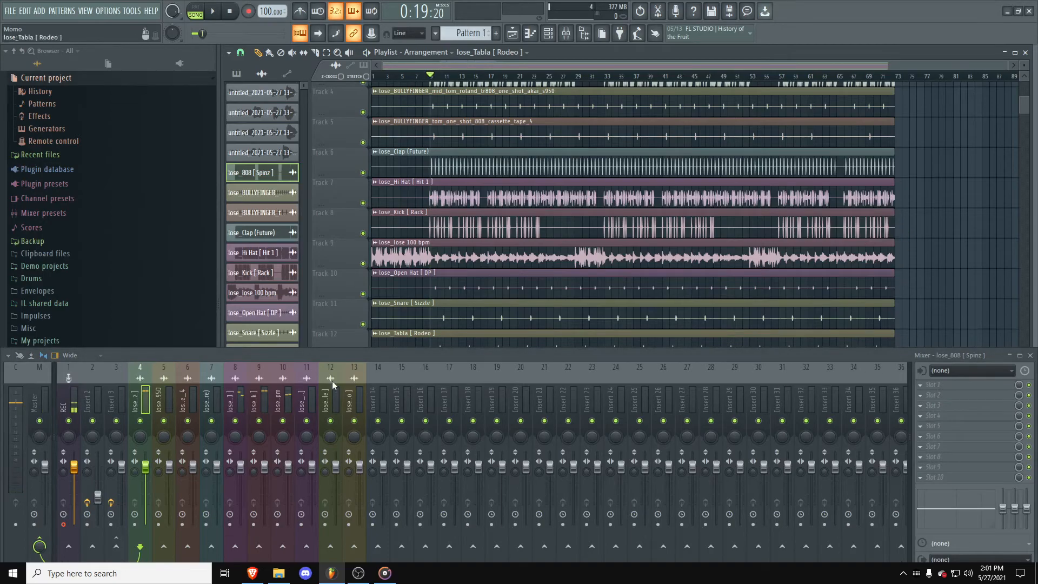
drag(233, 361, 232, 351)
Step: Select stem mixer tracks 4 to 13, lower their volumes together and play the song briefly to check the level
drag(145, 385, 356, 385)
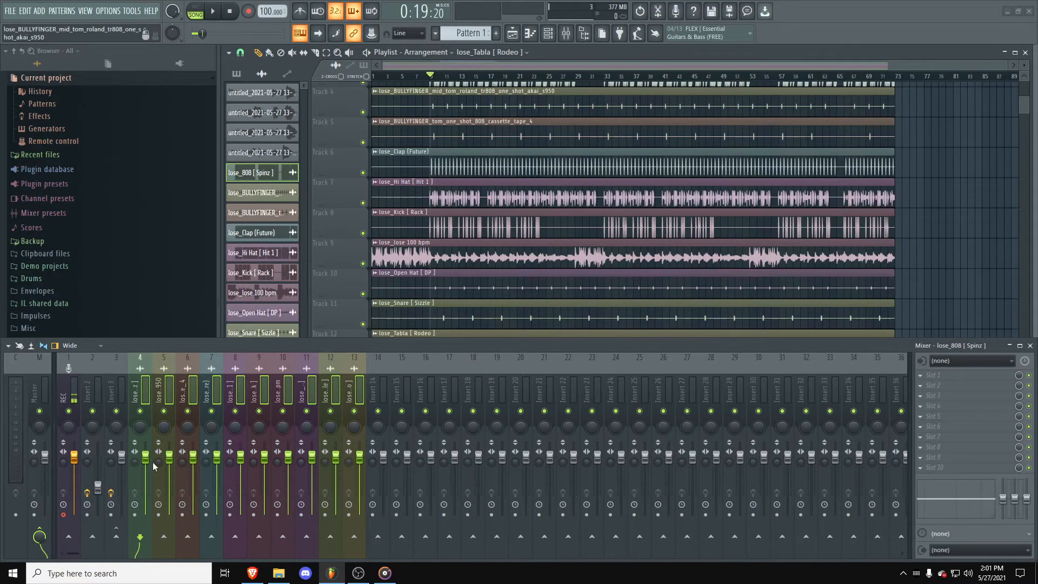
drag(359, 456, 360, 483)
key(space)
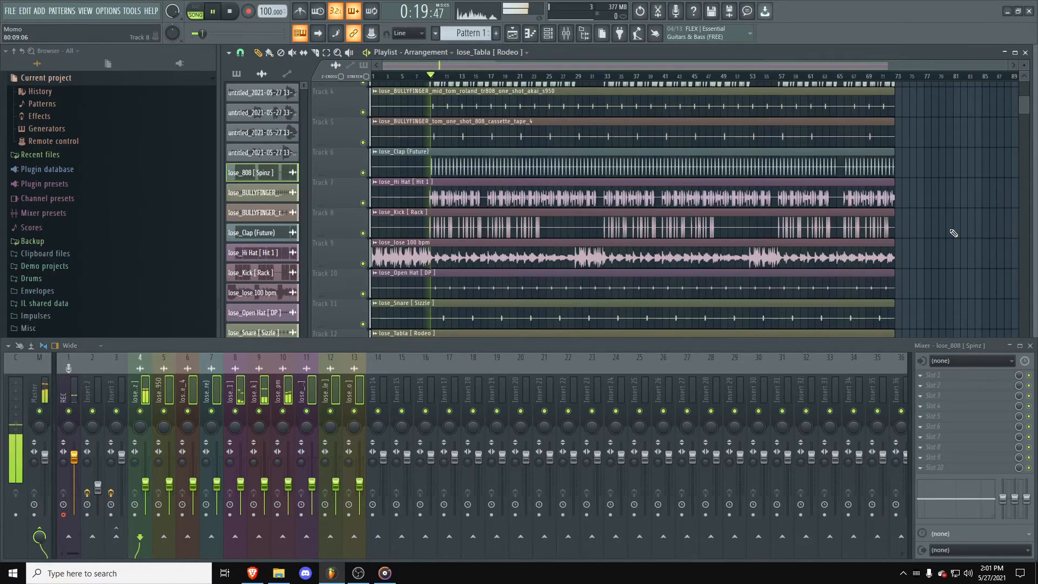
key(space)
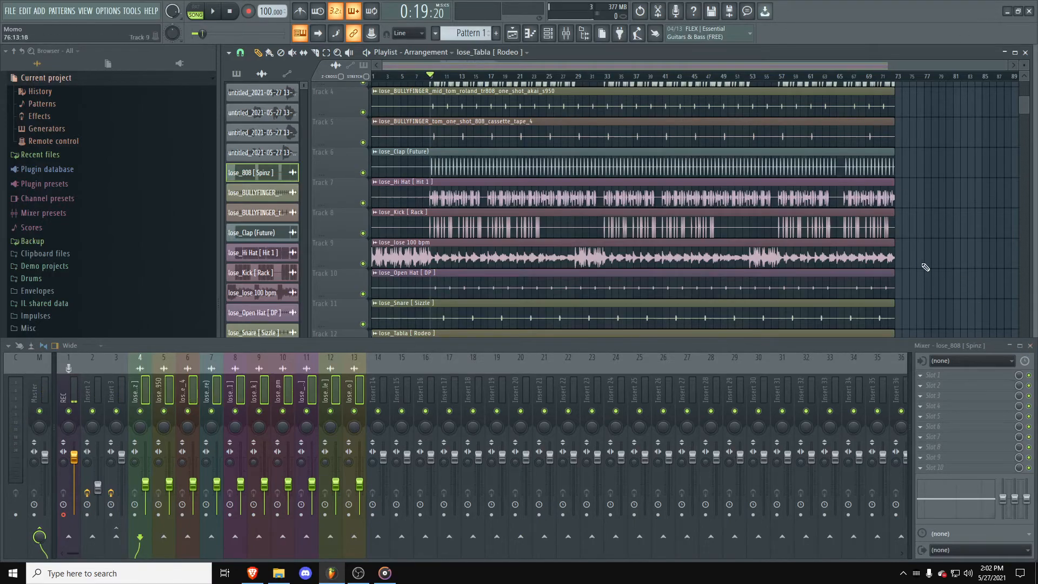
Step: Select only the lose_808 mixer track and mute the other stems on tracks 5 to 13
right_click(179, 399)
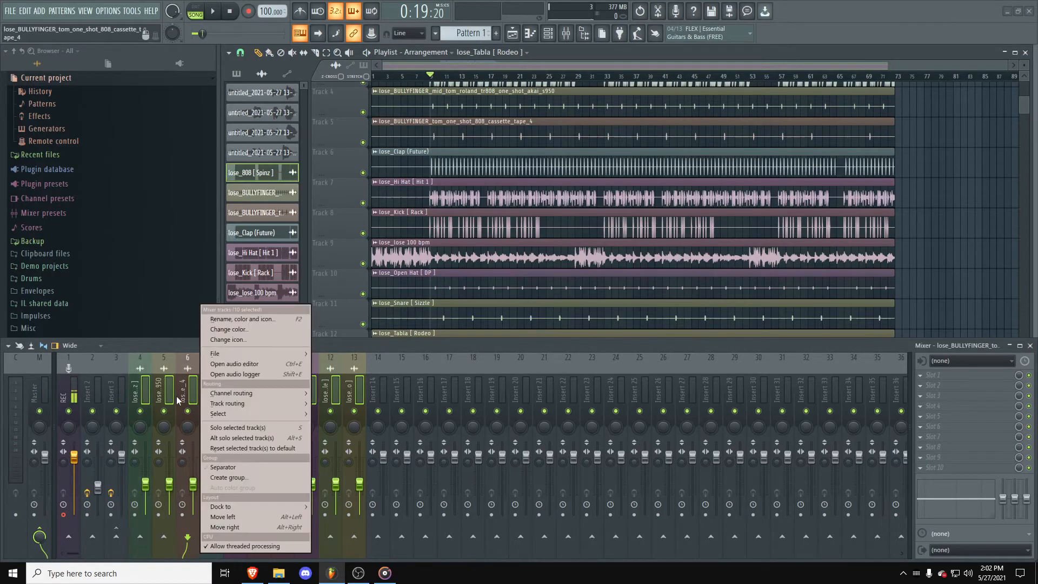
click(130, 399)
click(121, 389)
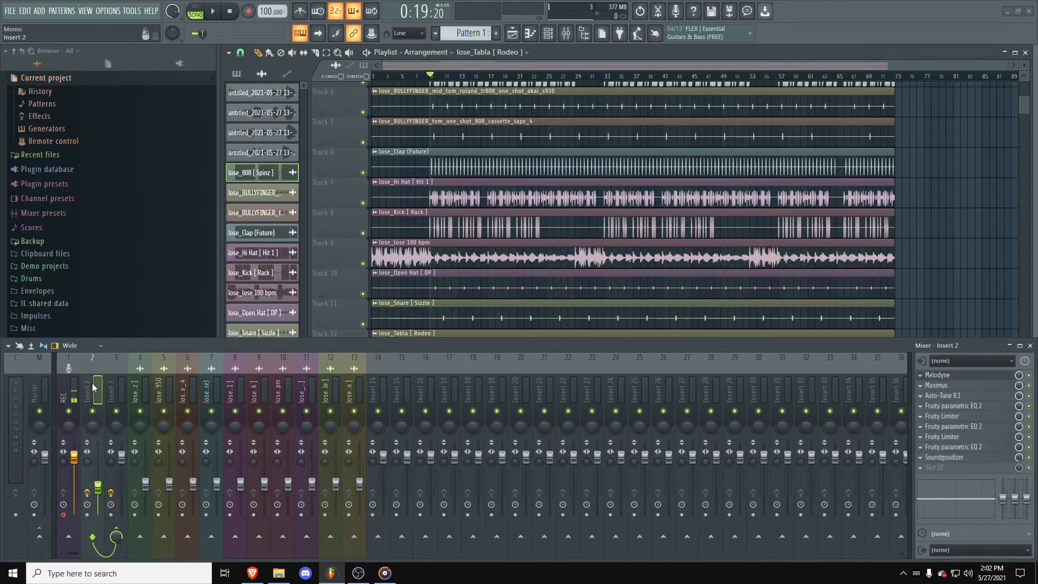
click(135, 397)
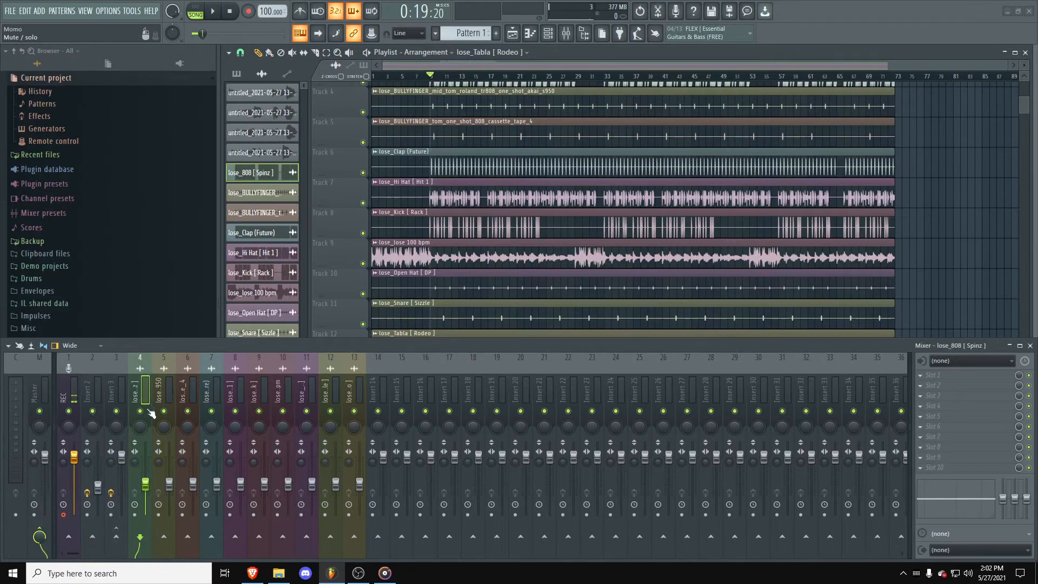
click(163, 411)
click(187, 411)
click(211, 411)
click(236, 412)
click(259, 411)
click(282, 411)
click(306, 411)
click(330, 411)
click(354, 412)
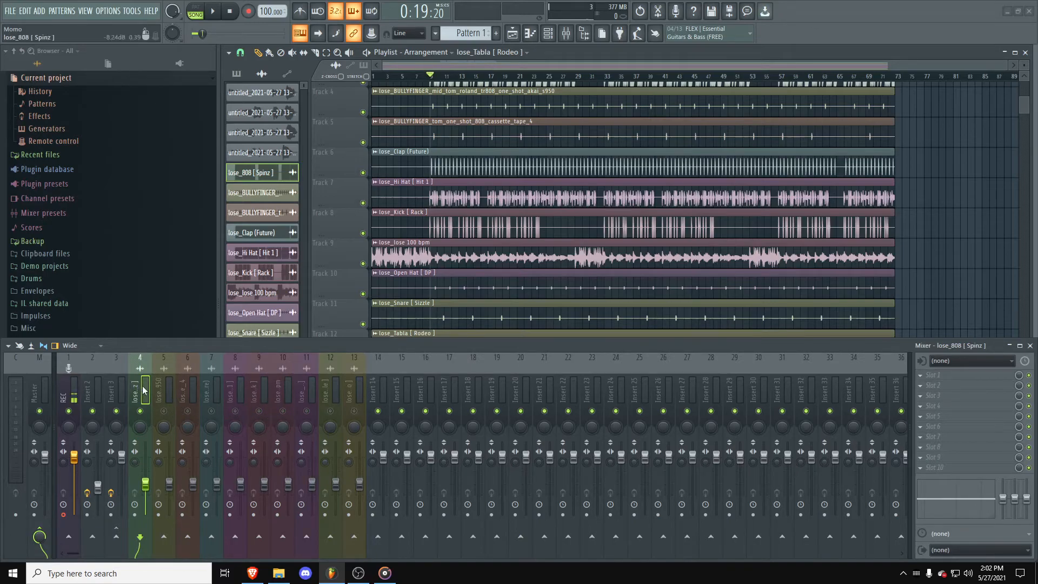
Step: Set the lose_808 [ Spinz ] mixer track's volume to about -11.3 dB while playing it with the vocal
scroll(432, 135, up, 2)
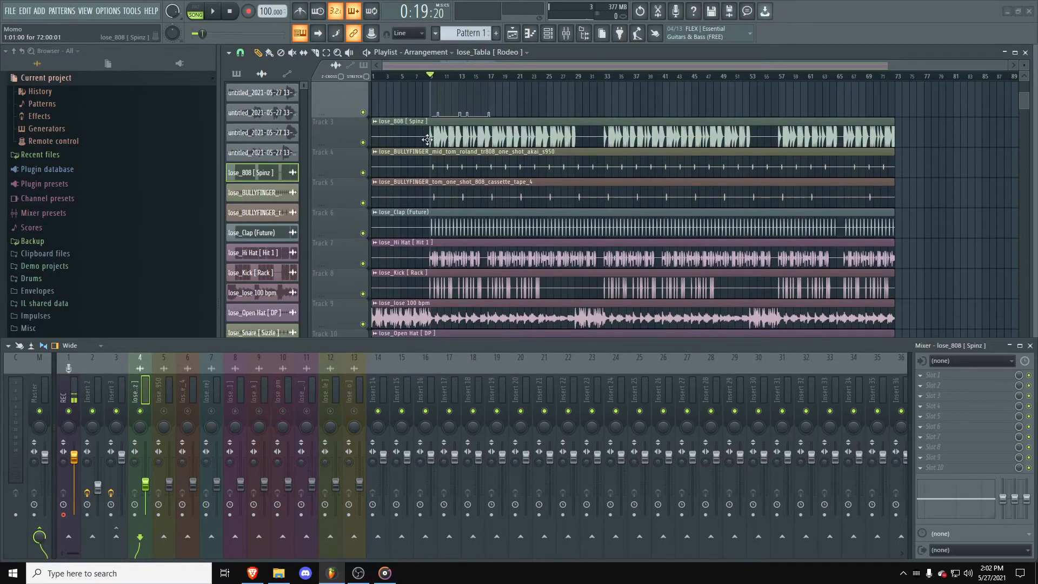
scroll(427, 140, up, 3)
key(space)
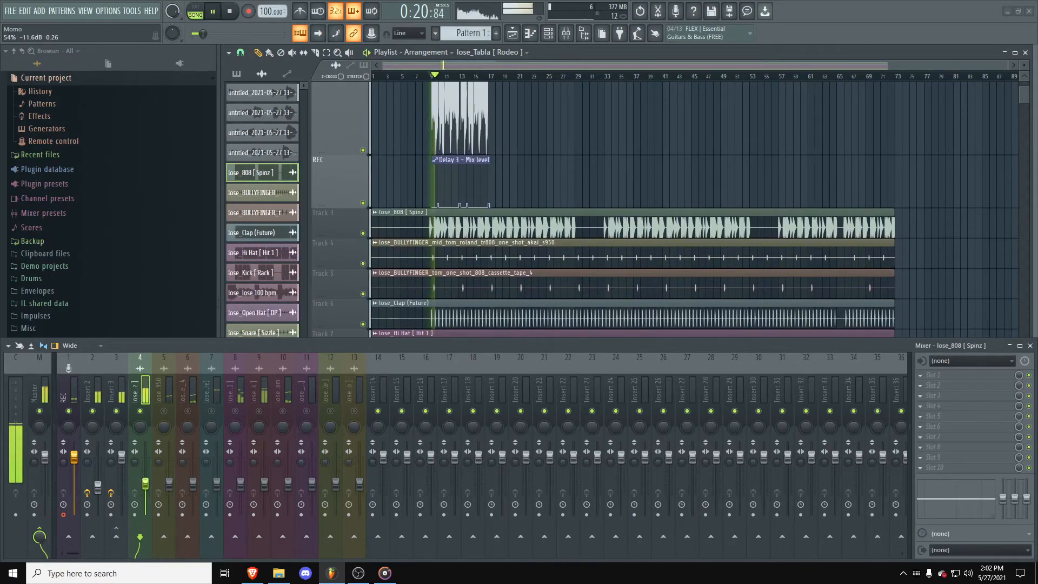
drag(145, 487, 145, 482)
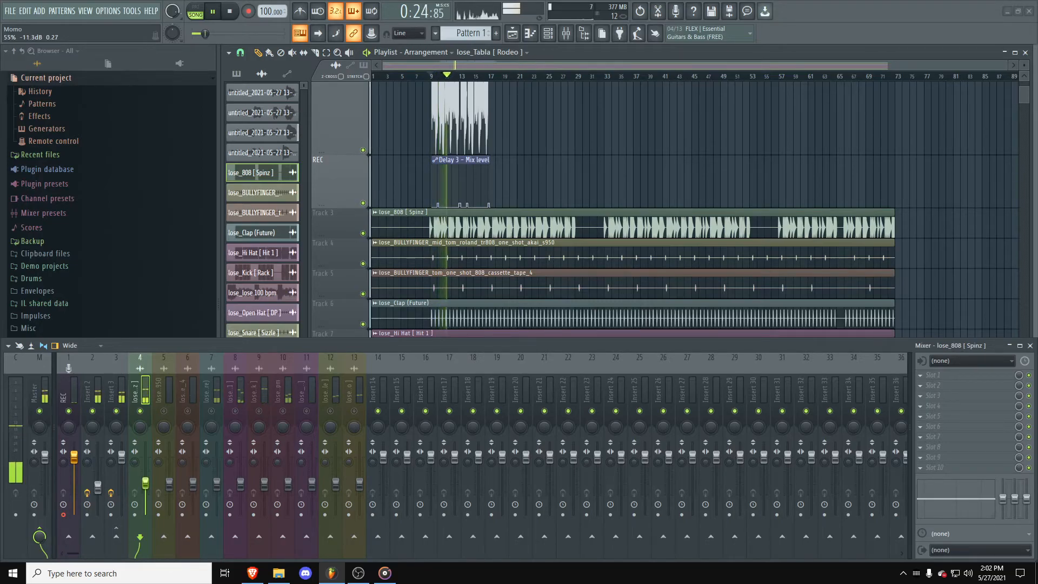
key(space)
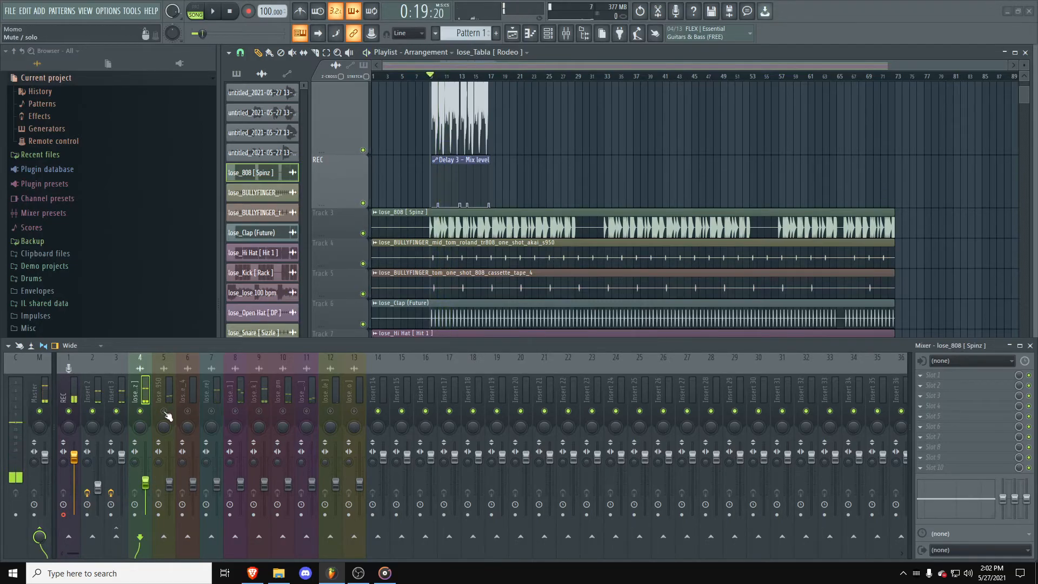
Step: Unmute the mid tom stem on mixer track 5 and set its volume to about -10.9 dB during playback
click(164, 411)
drag(170, 482, 170, 479)
key(space)
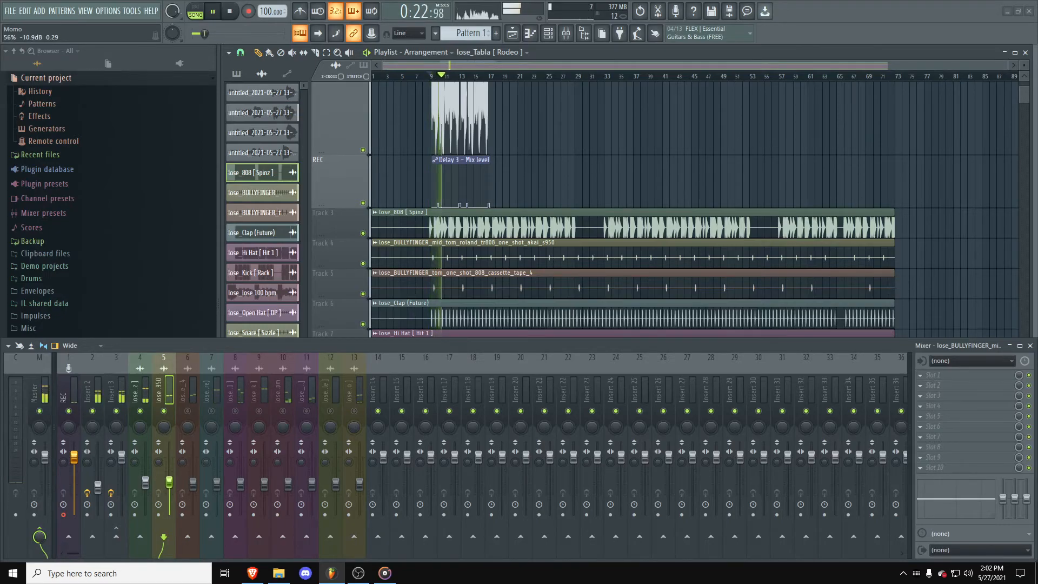
drag(169, 481, 169, 481)
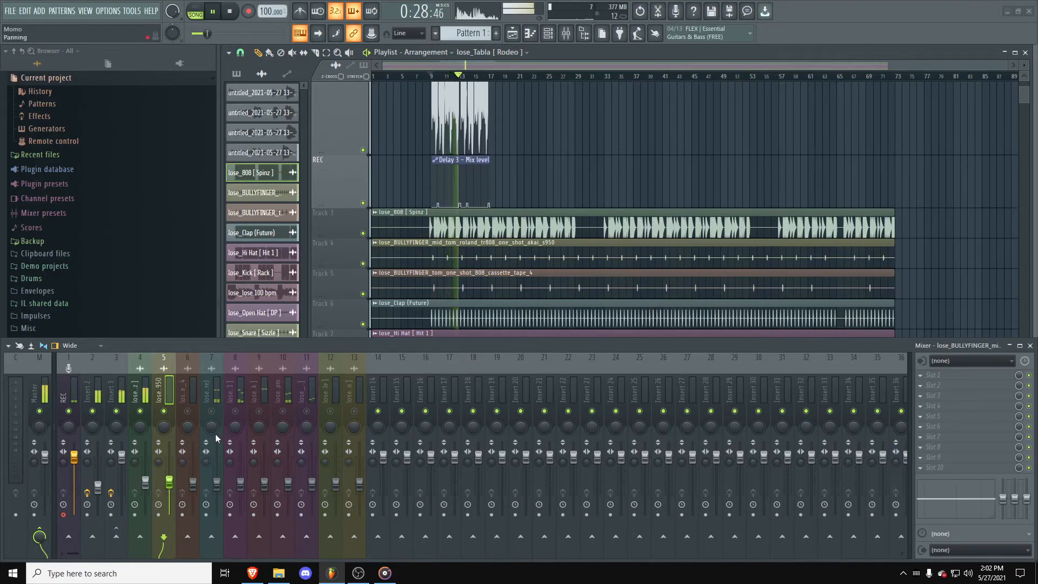
key(space)
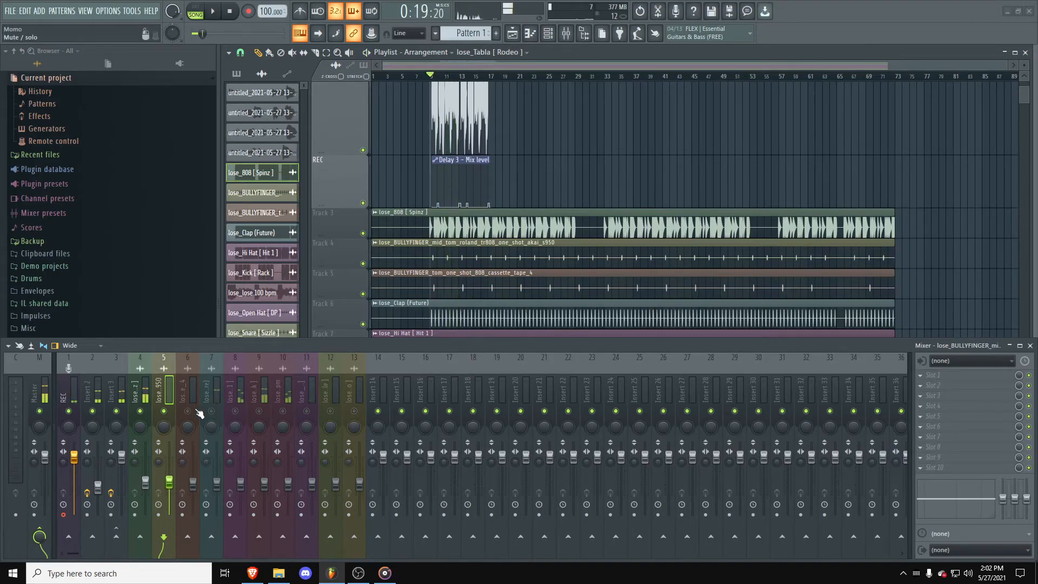
Step: Unmute the cassette tape tom stem on mixer track 6 and fine-tune its volume during playback
key(space)
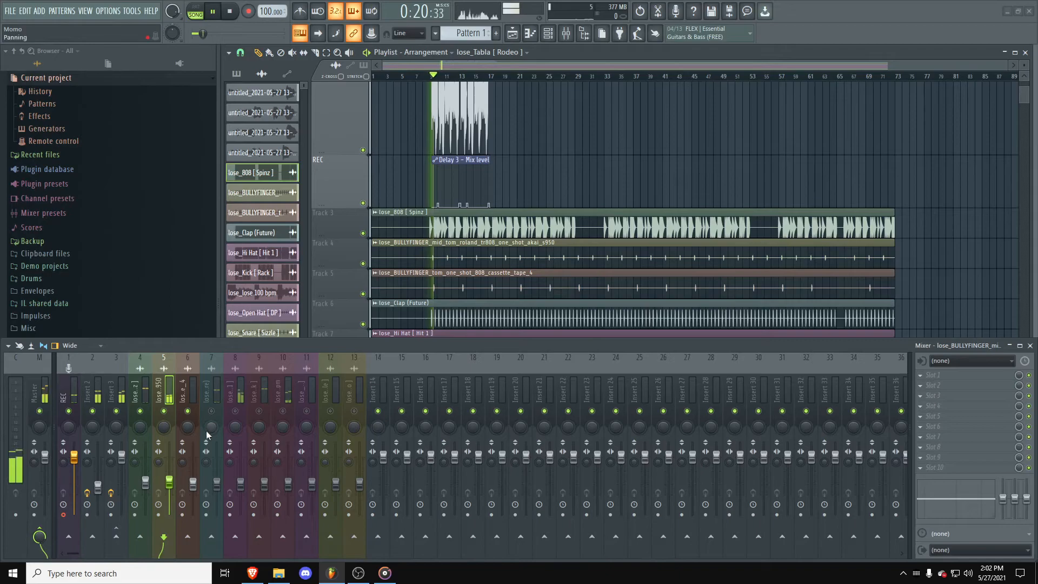
drag(193, 482, 193, 483)
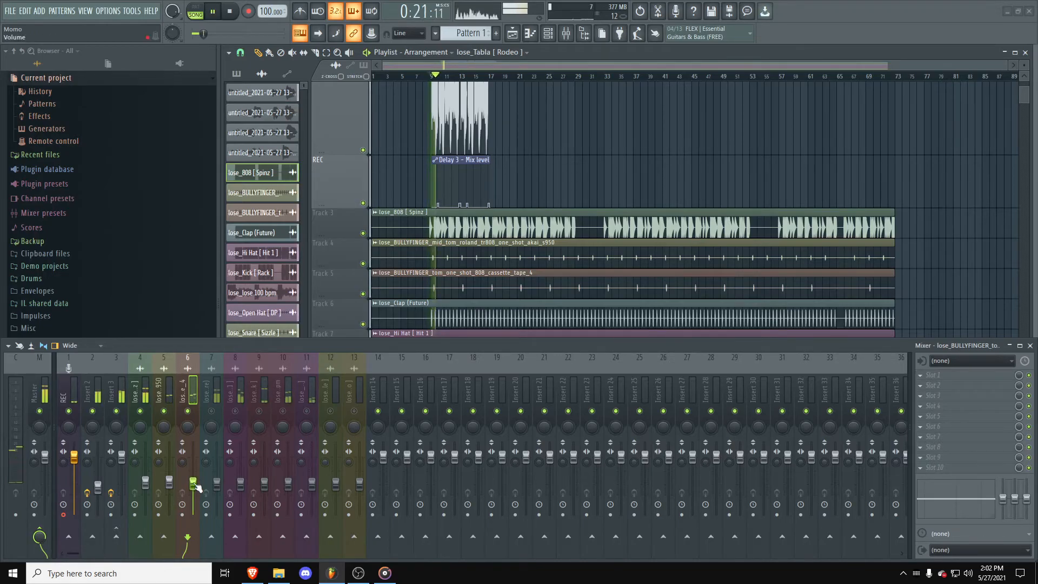
key(space)
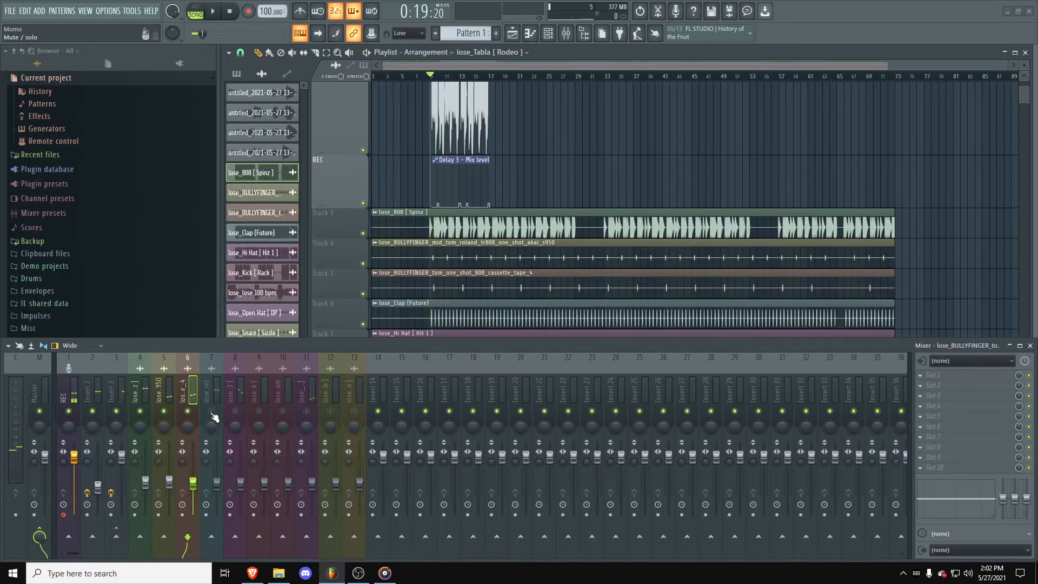
Step: Unmute the lose_Clap (Future) stem on mixer track 7 and set its volume to about -11.8 dB during playback
click(209, 413)
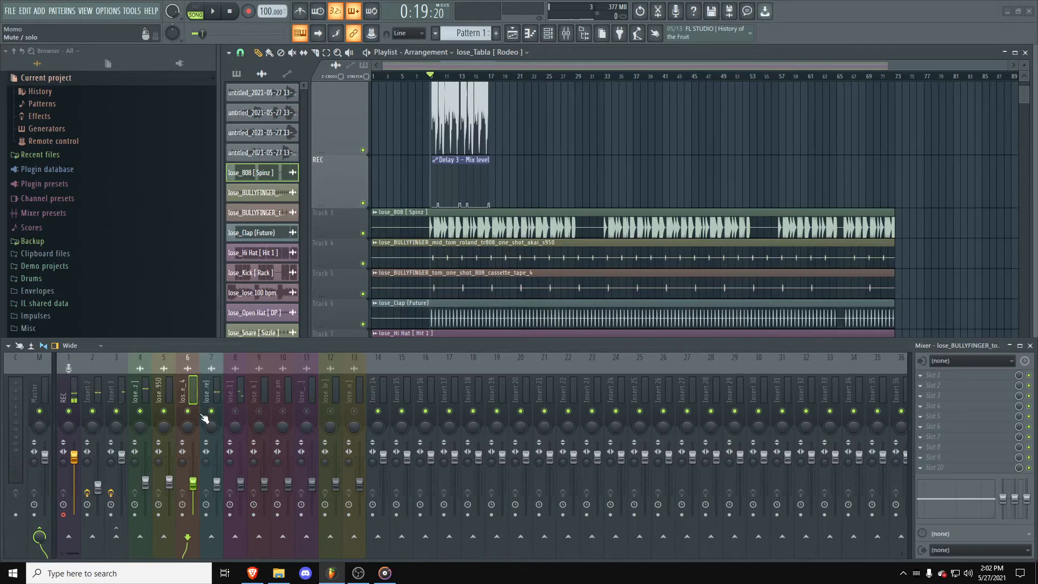
key(space)
click(217, 484)
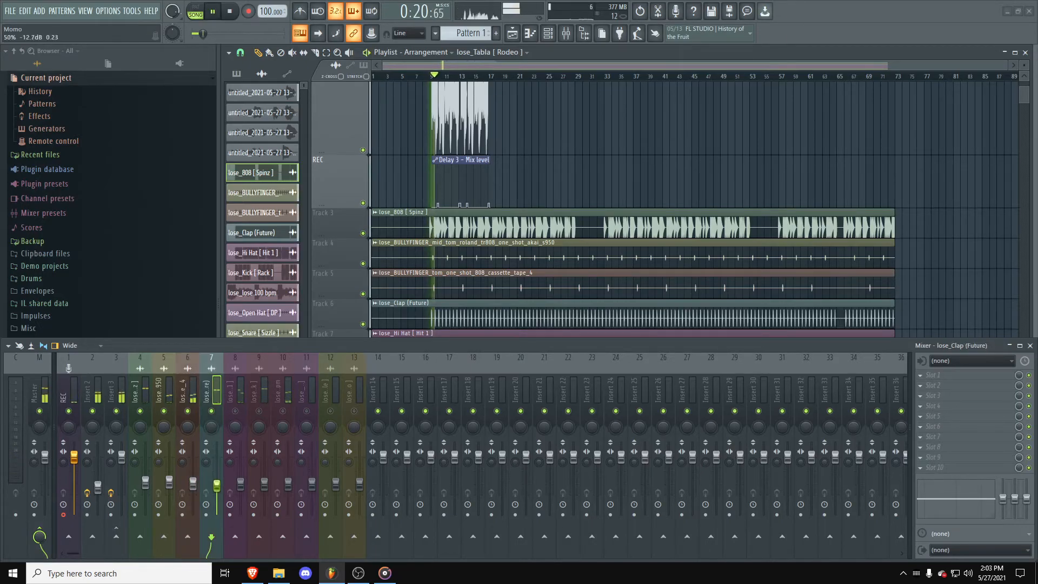
drag(217, 483, 217, 484)
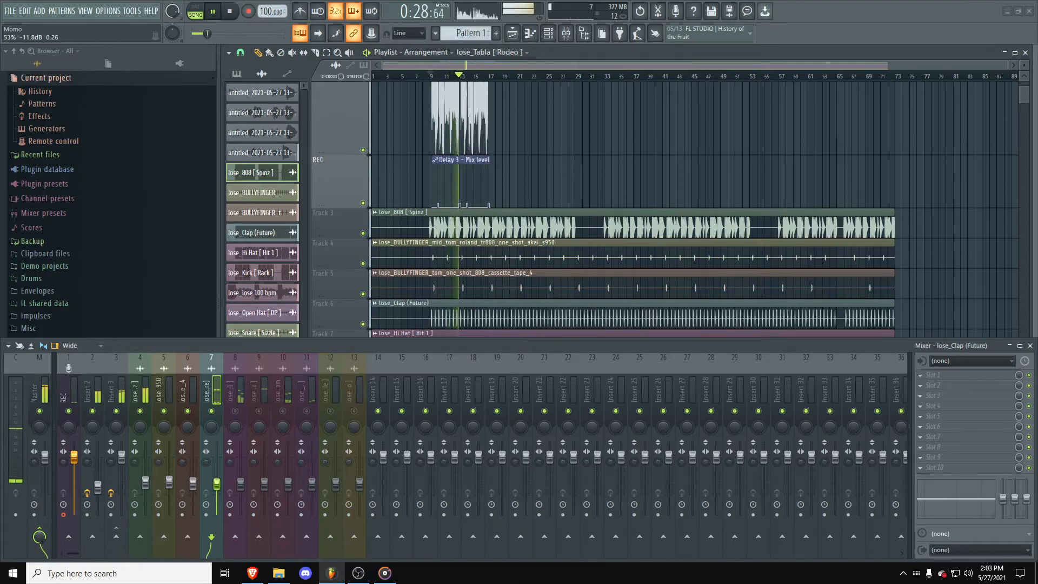
Step: Unmute the lose_Hi Hat [ Hit 1 ] stem on mixer track 8 and fine-tune its volume during playback
click(229, 483)
drag(240, 484, 240, 489)
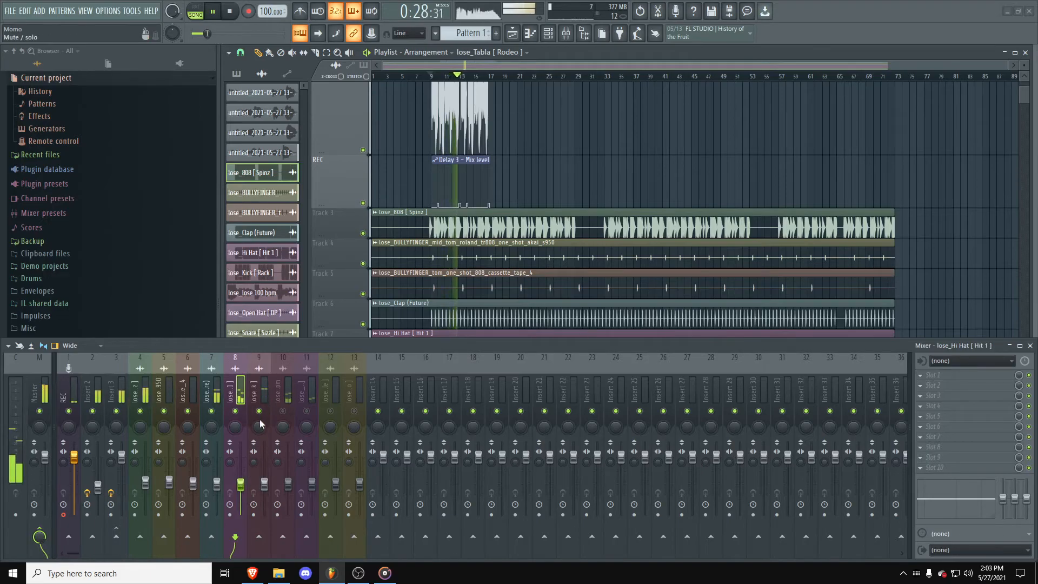
key(space)
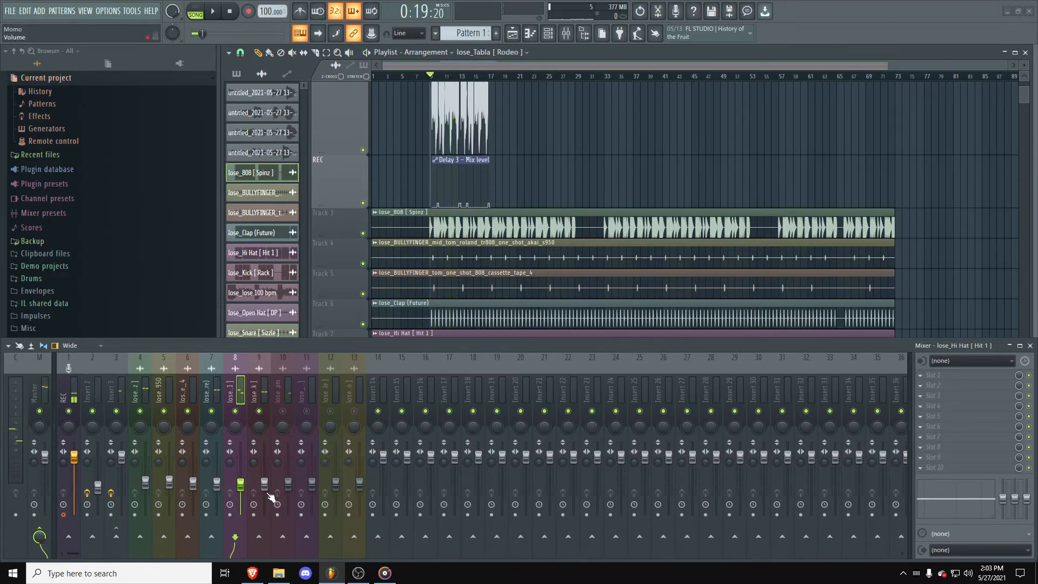
Step: Set the lose_Kick [ Rack ] stem on mixer track 9 to about -12.7 dB during playback
key(space)
click(264, 485)
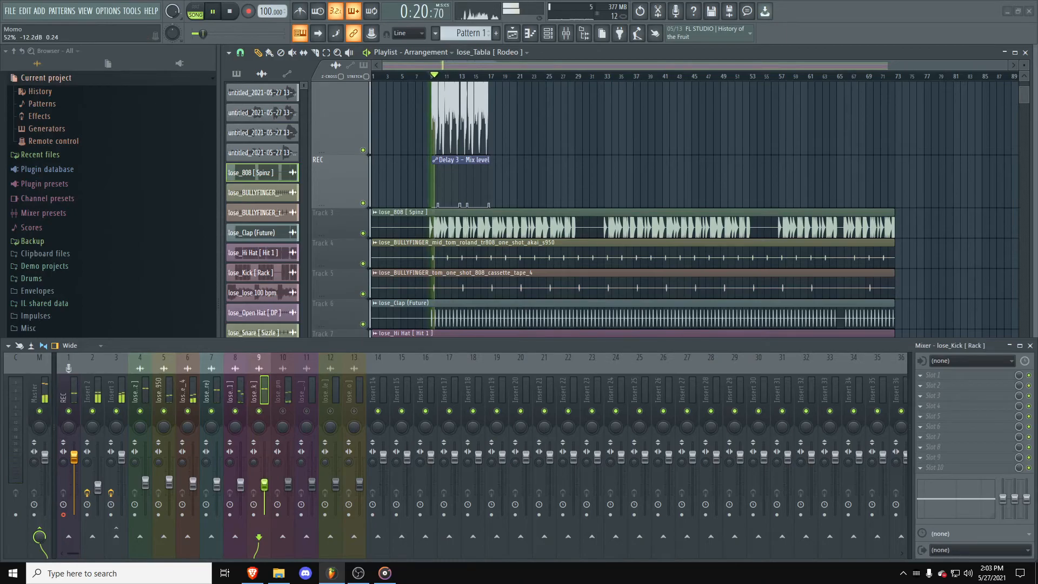
drag(264, 485, 264, 488)
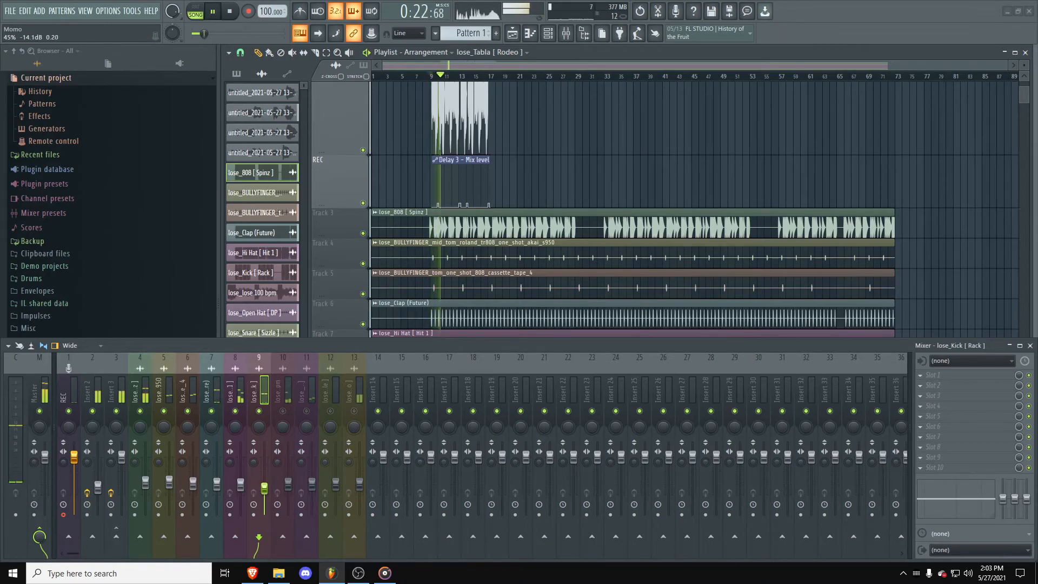
drag(264, 488, 264, 485)
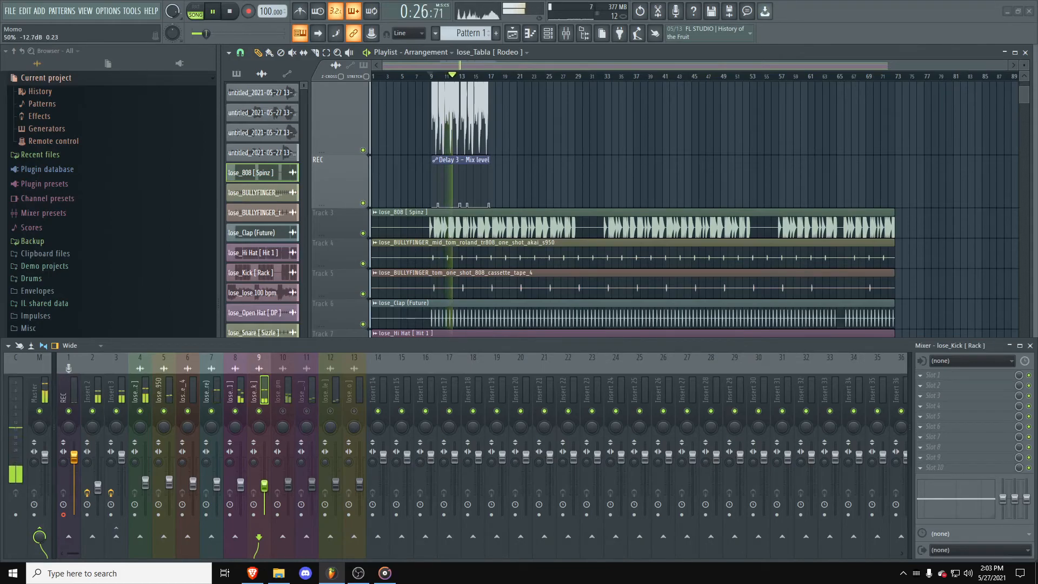
key(space)
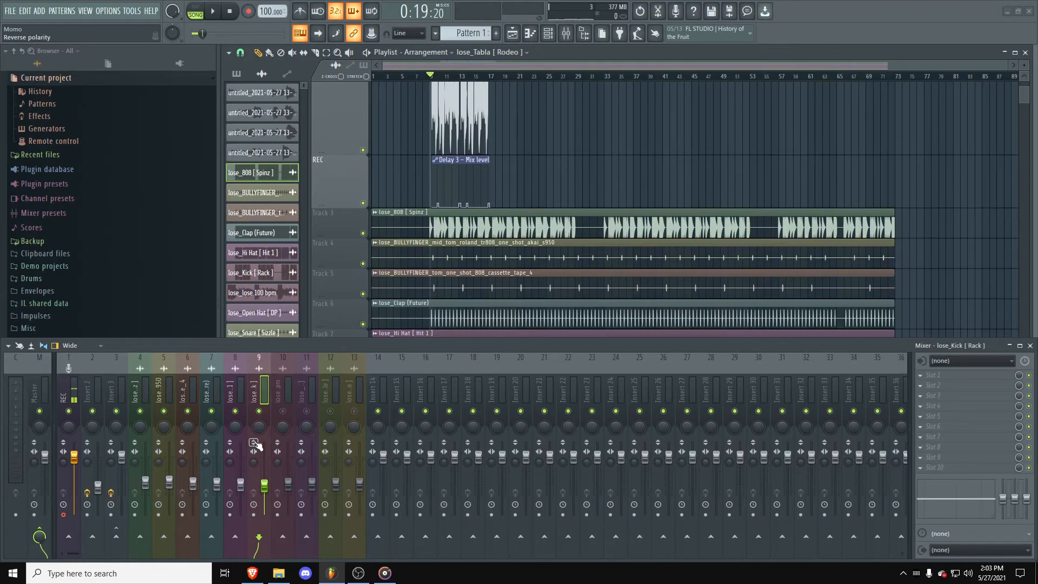
Step: Unmute the lose_lose 100 bpm stem on mixer track 10 and fine-tune its volume during playback
click(287, 416)
key(space)
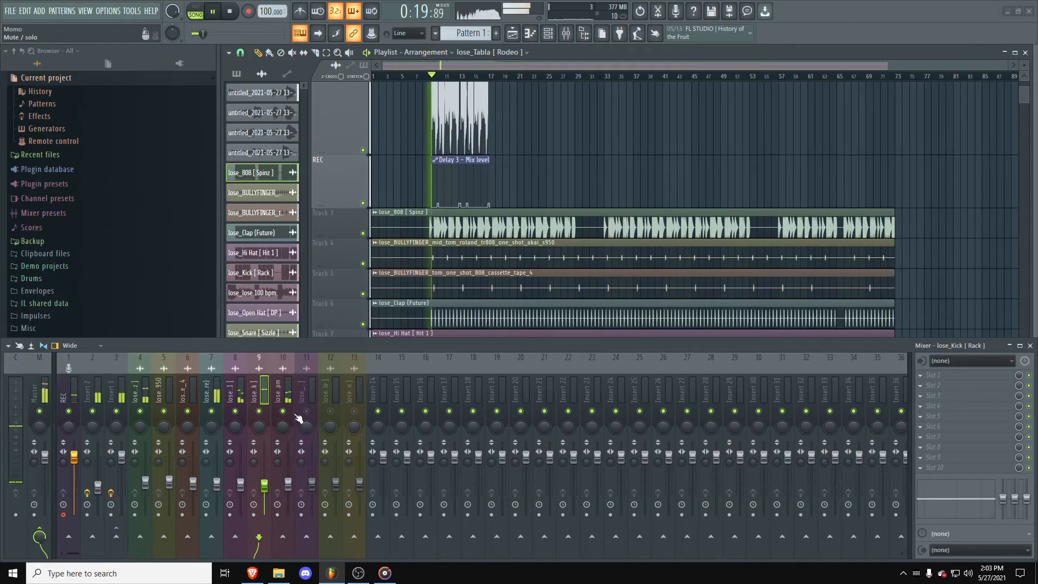
drag(287, 489, 287, 489)
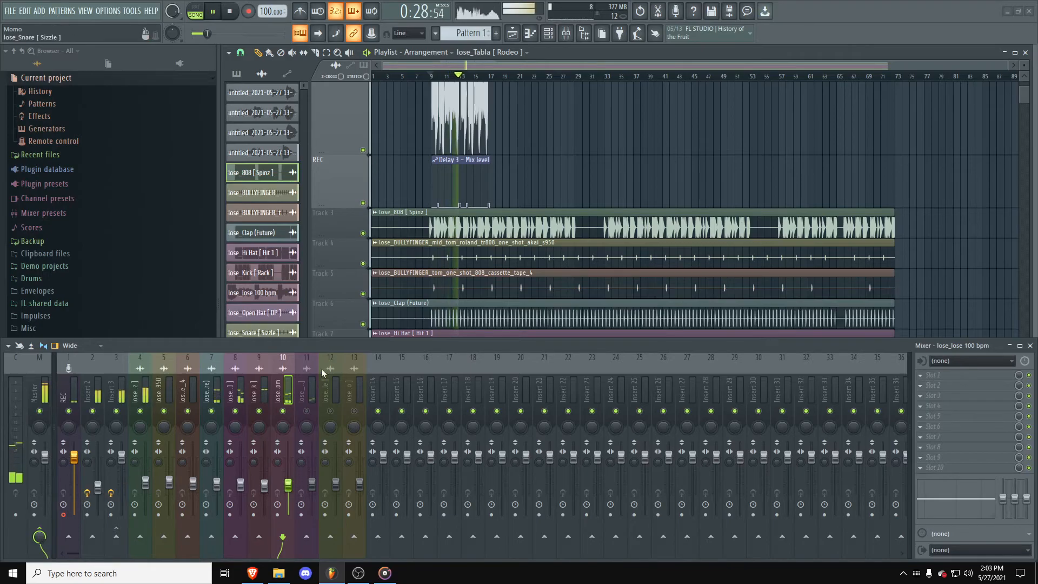
Step: Unmute the lose_Open Hat [ DP ] stem on mixer track 11 and set its volume to about -12 dB while replaying the section
scroll(600, 137, down, 5)
scroll(602, 135, down, 2)
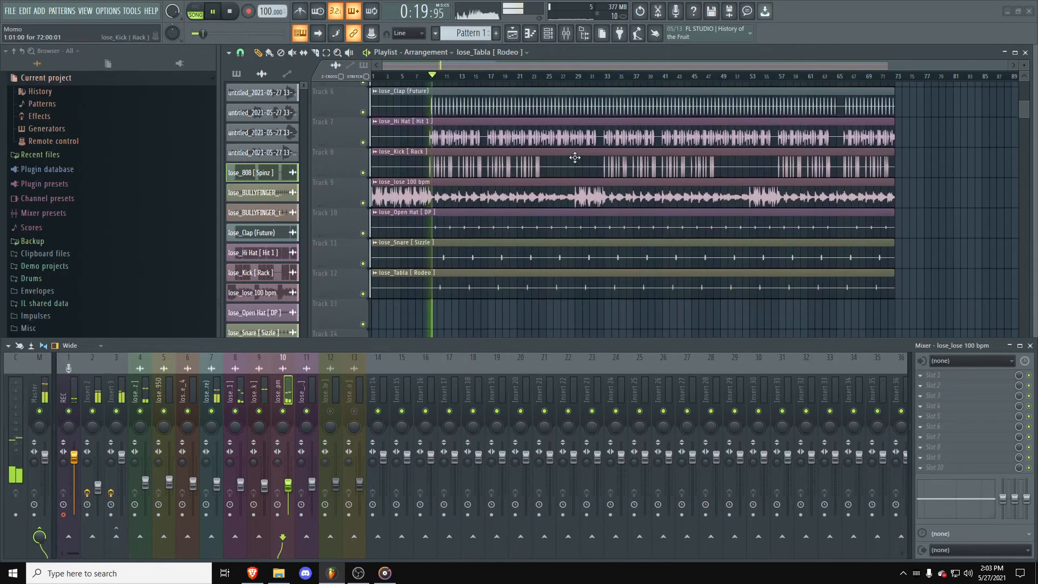
click(311, 397)
key(space)
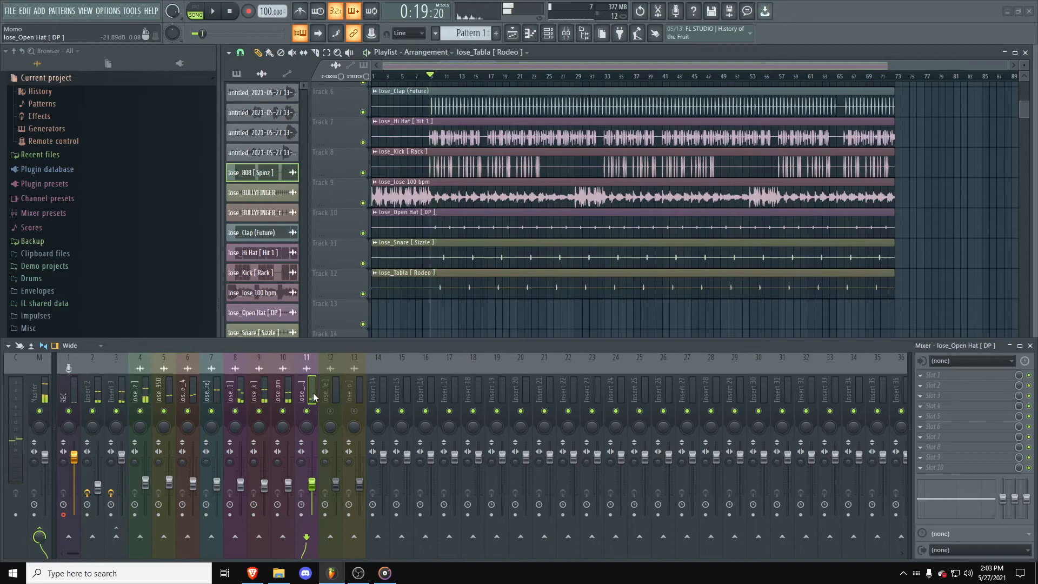
key(space)
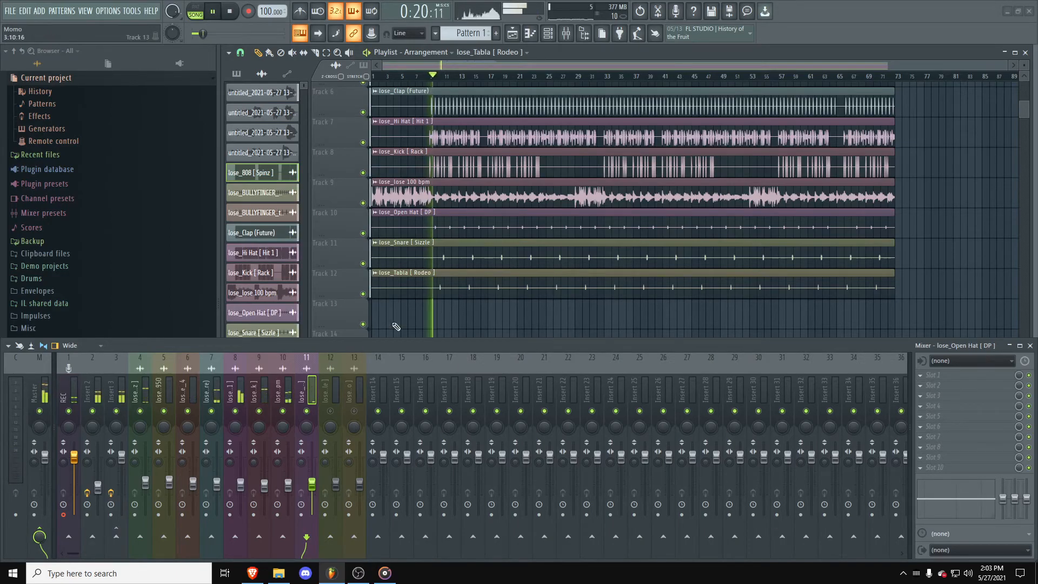
key(space)
key(space)
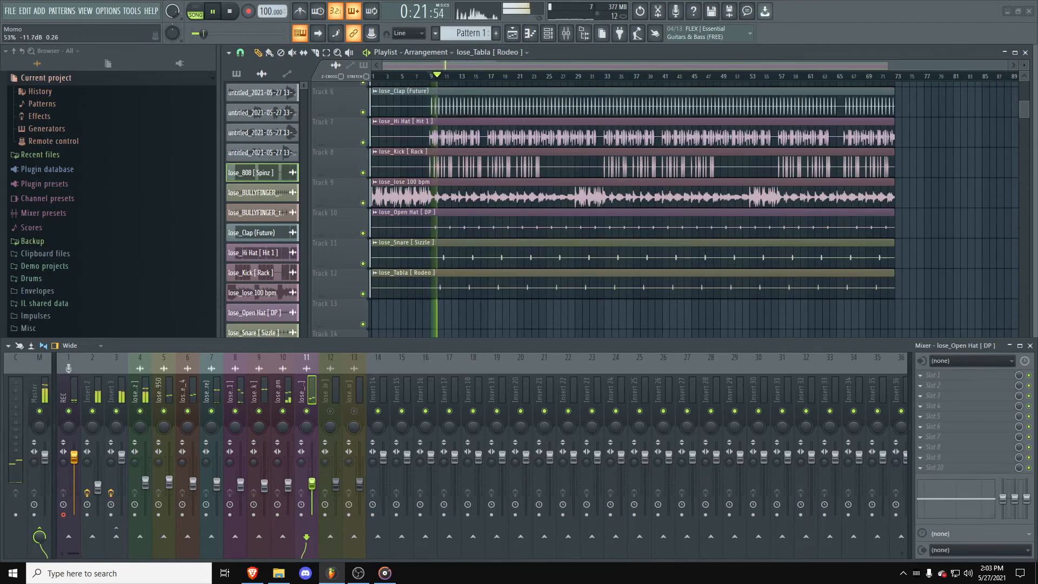
key(space)
key(space)
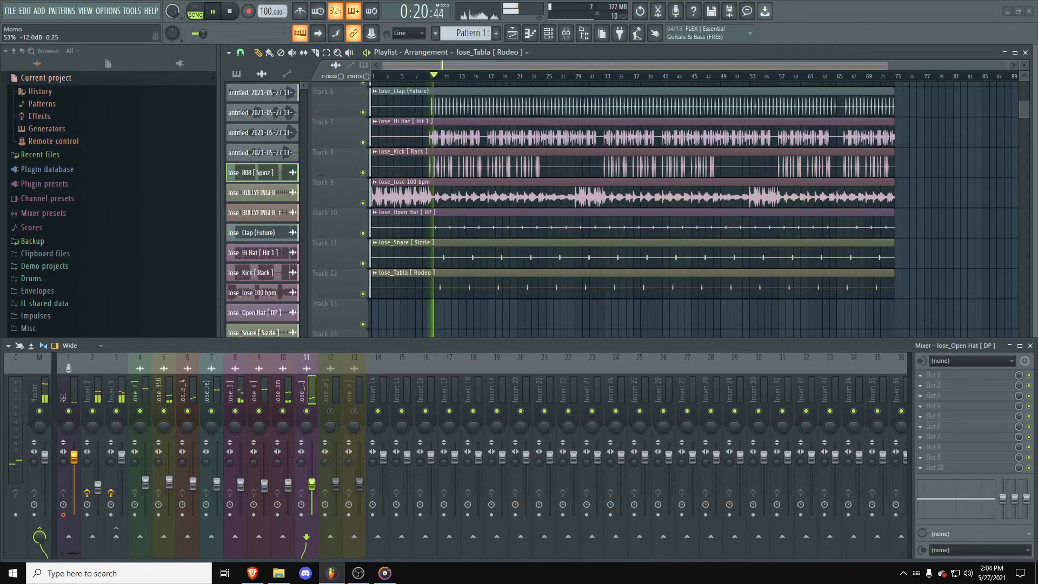
key(space)
key(space)
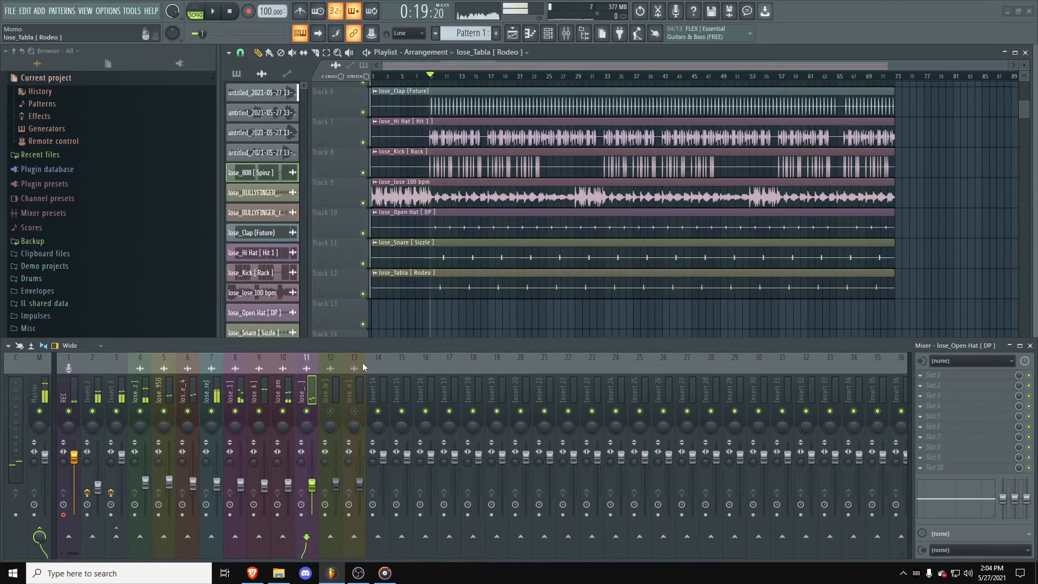
key(space)
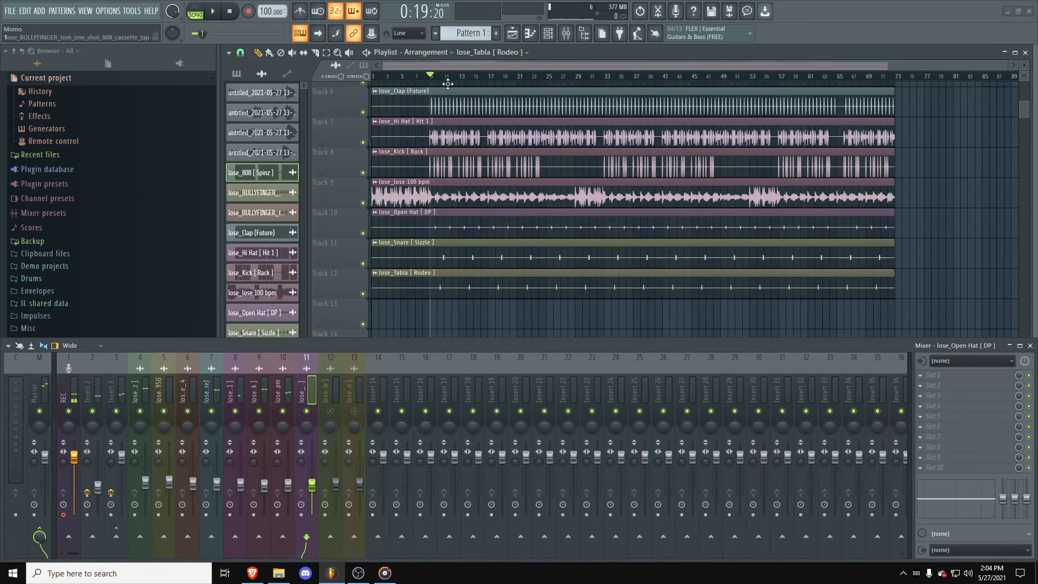
Step: Replay the beat from between bars 9 and 10 repeatedly and fine-tune the open hat stem's volume
scroll(447, 83, up, 5)
click(413, 79)
key(space)
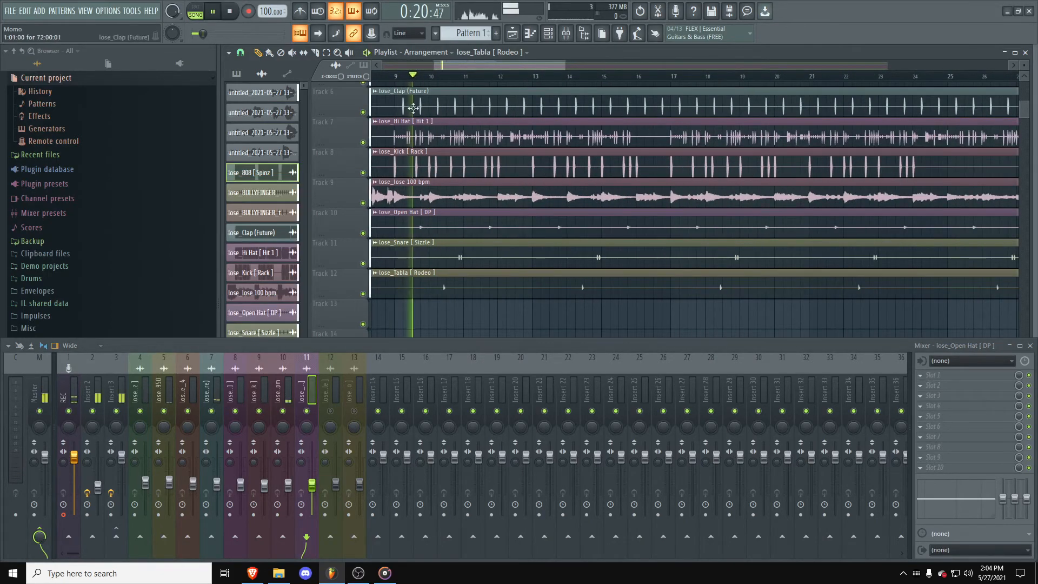
key(space)
key(space)
drag(312, 485, 311, 483)
key(space)
key(space)
key(space)
key(space)
key(space)
key(space)
key(space)
Step: Play from around bar 11 and set the lose_Snare [ Sizzle ] stem on mixer track 12 to about -12.8 dB
click(463, 76)
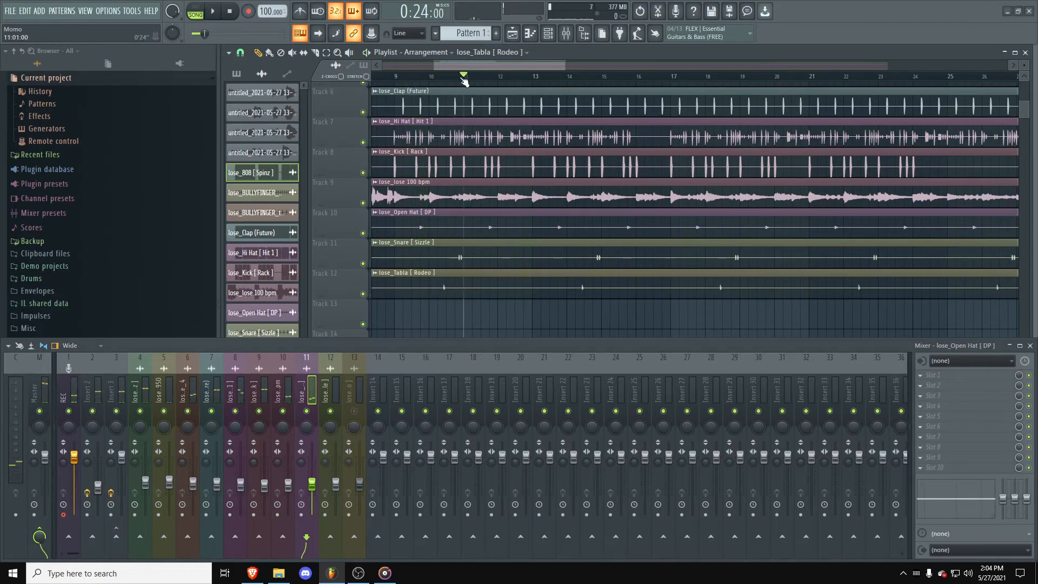
key(space)
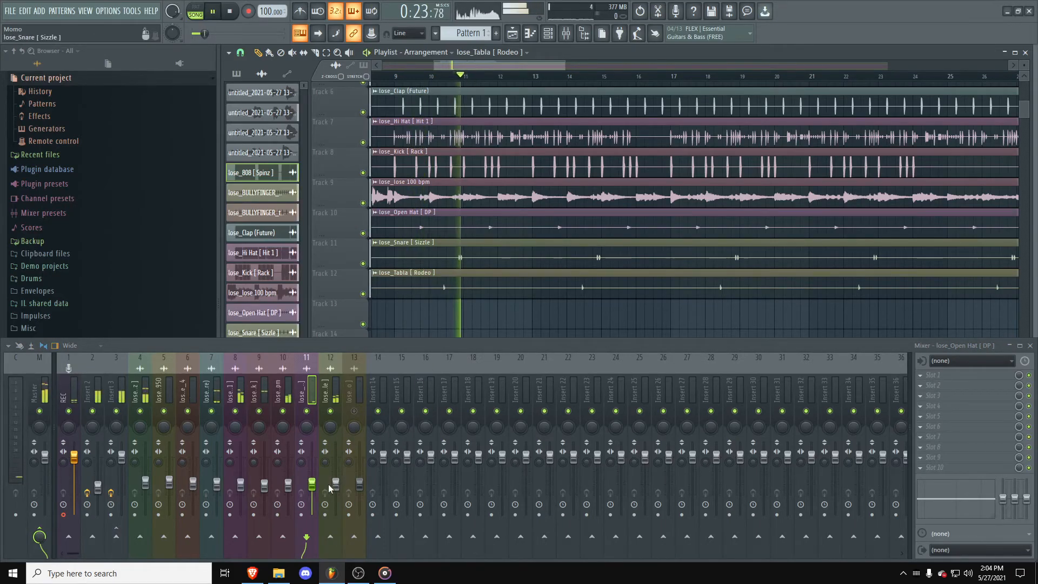
key(space)
key(space)
drag(336, 484, 336, 485)
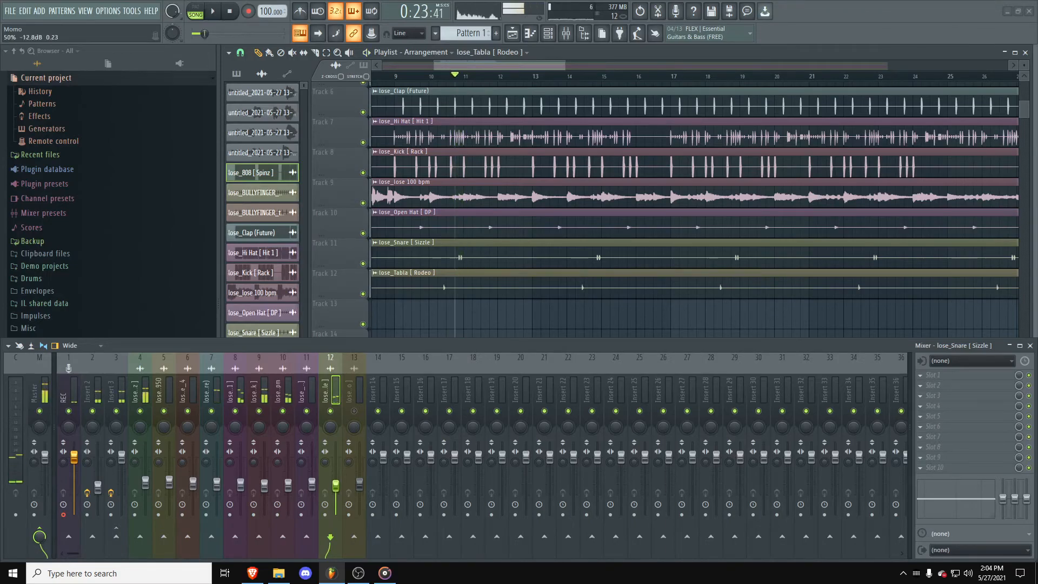
key(space)
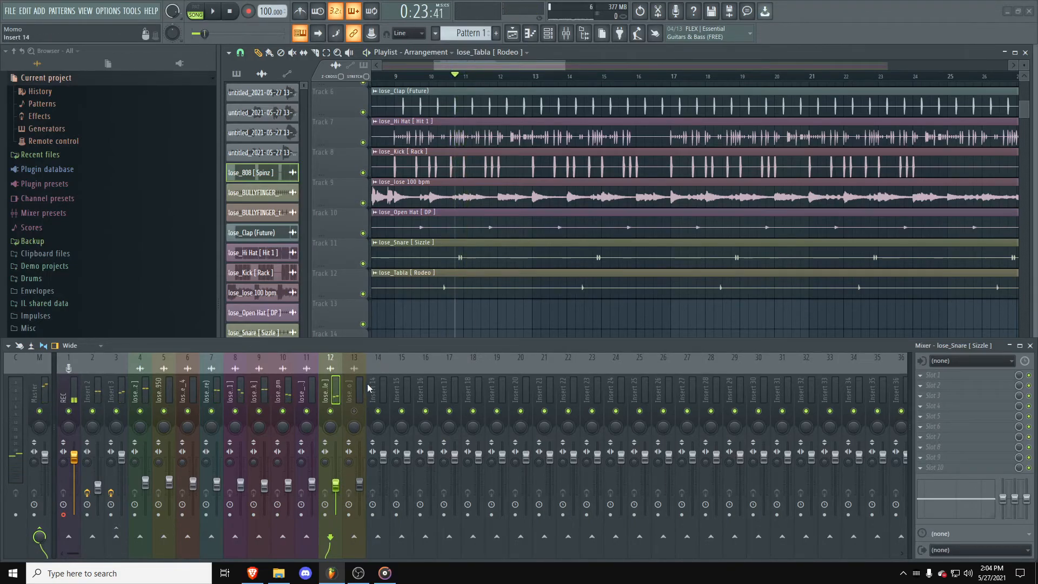
Step: Unmute the lose_Tabla [ Rodeo ] stem on mixer track 13 and set its volume to about -9.8 dB, replaying from bar 10
click(355, 411)
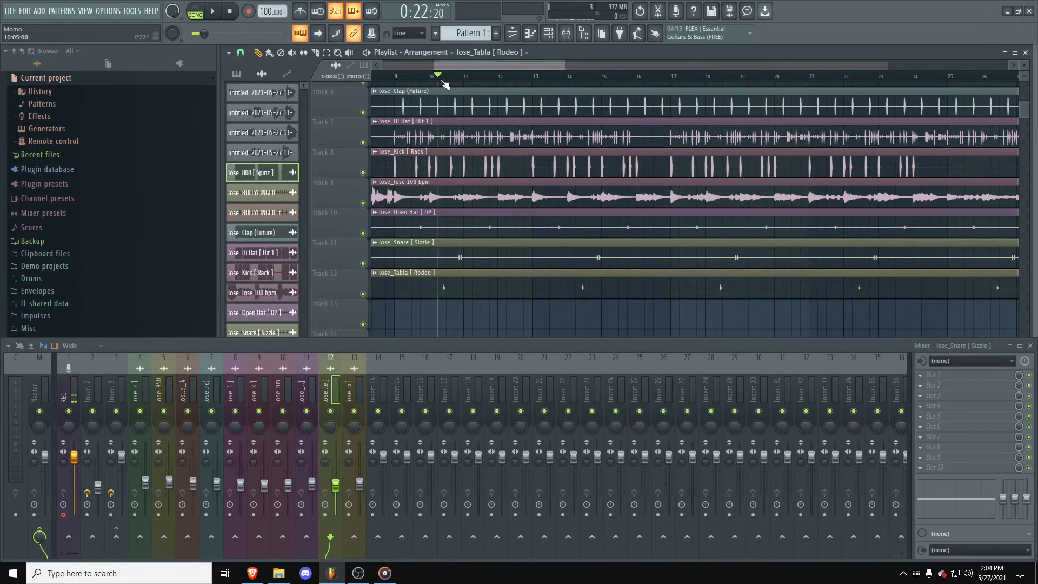
key(space)
key(space)
key(space)
drag(361, 485, 359, 480)
key(space)
key(space)
key(space)
key(space)
key(space)
key(space)
key(space)
key(space)
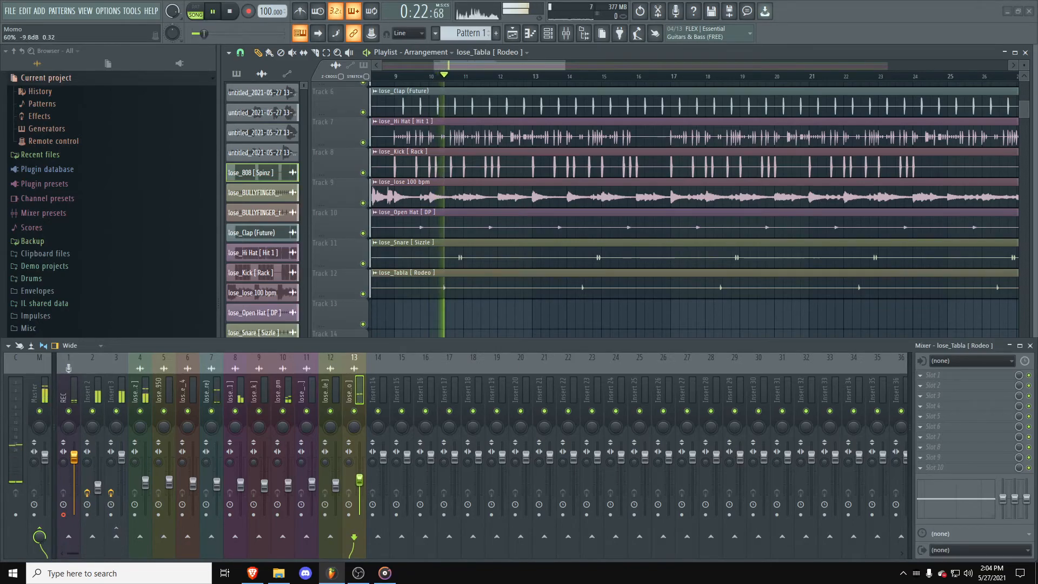
key(space)
key(space)
key(space)
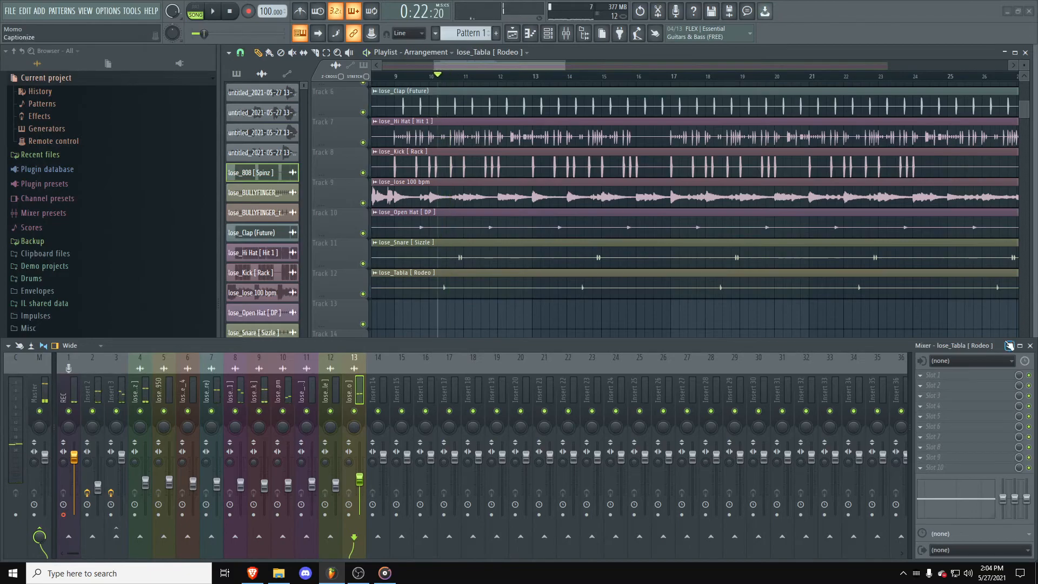
Step: Close the mixer and play the full mix from the song's start through the end of the vocal
click(1030, 345)
scroll(609, 333, down, 4)
click(414, 77)
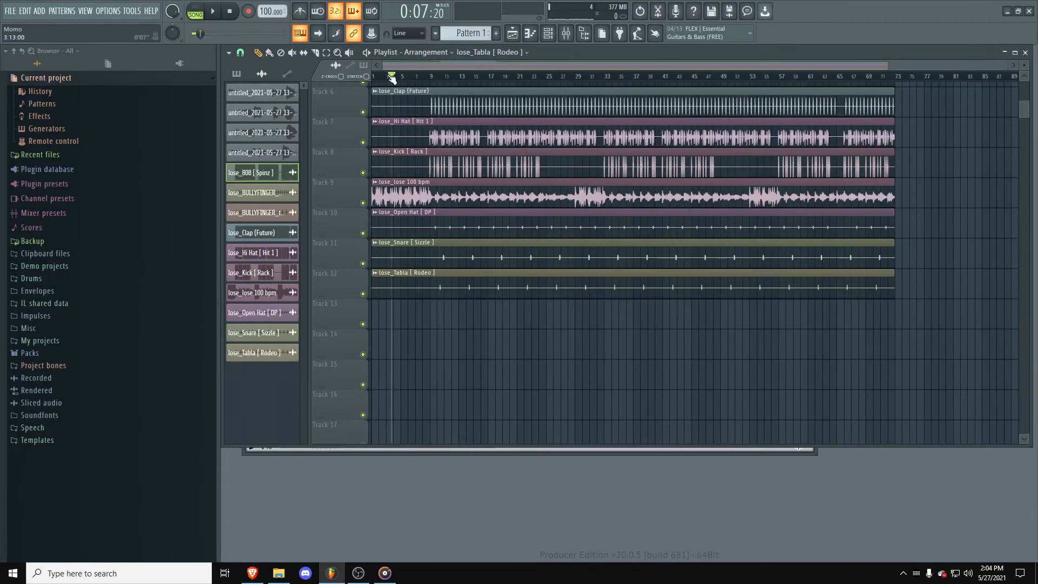
key(Home)
scroll(591, 375, up, 5)
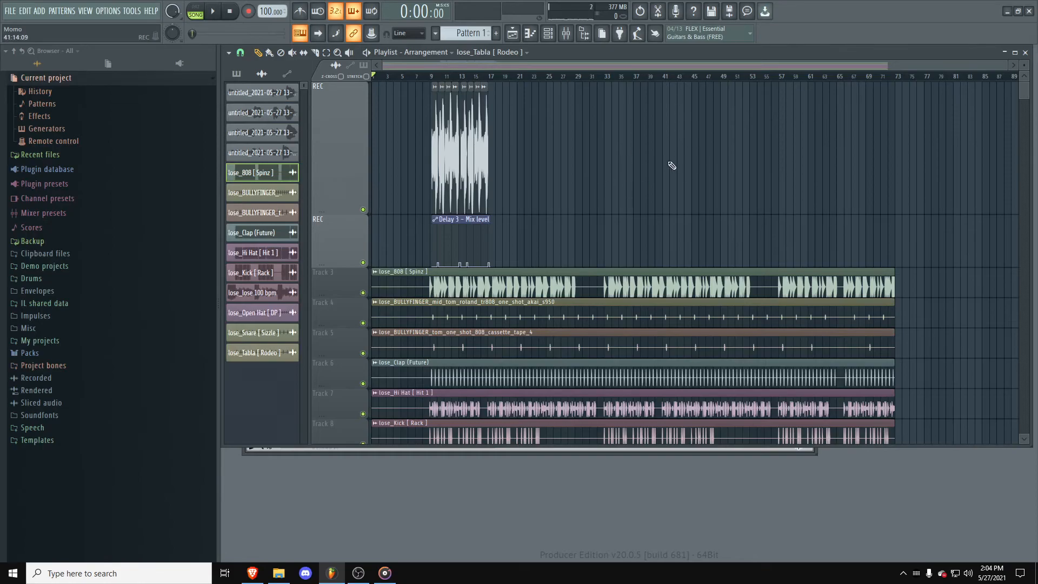
scroll(720, 179, down, 2)
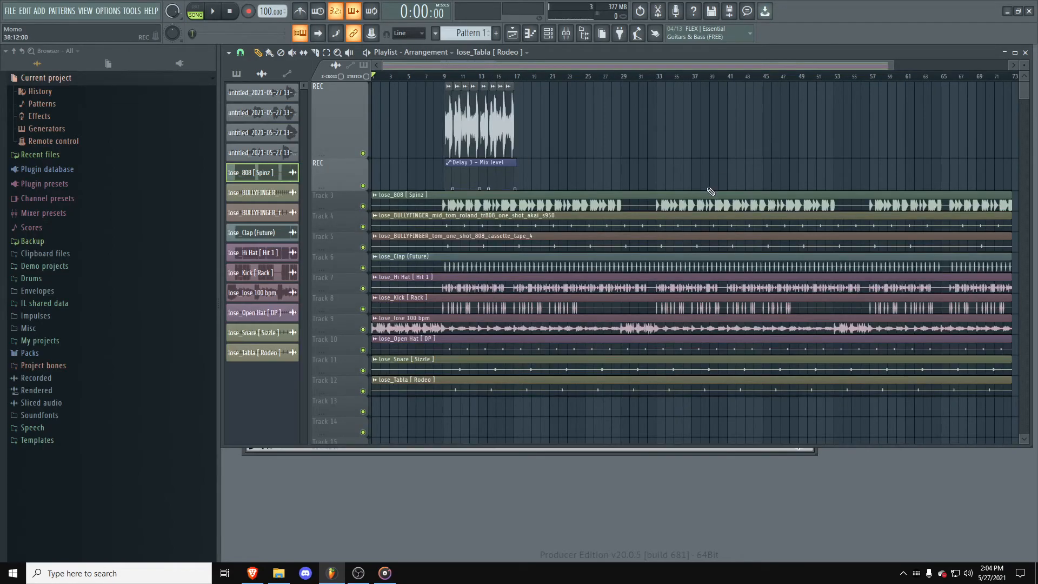
key(space)
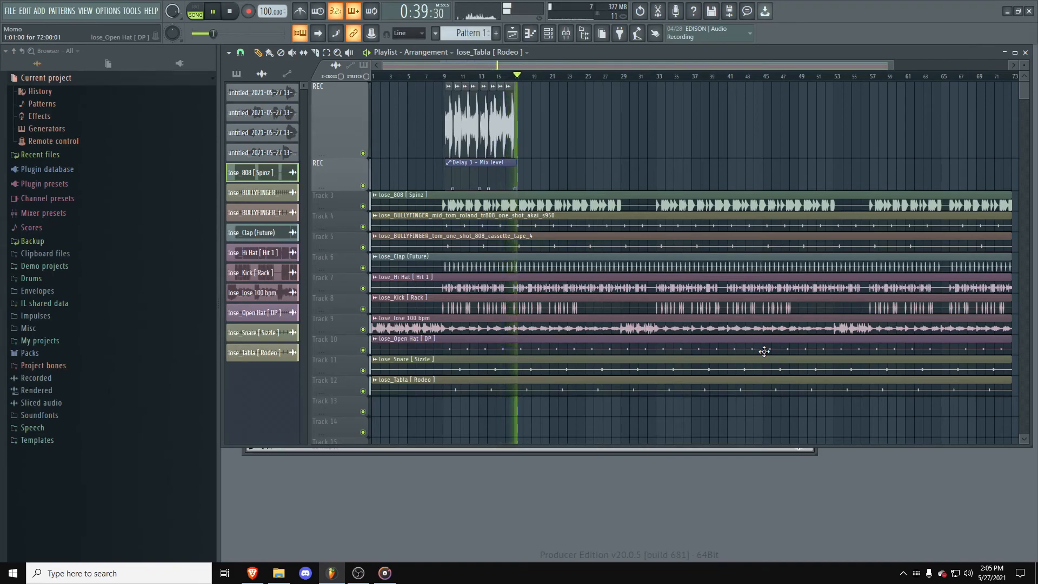
key(space)
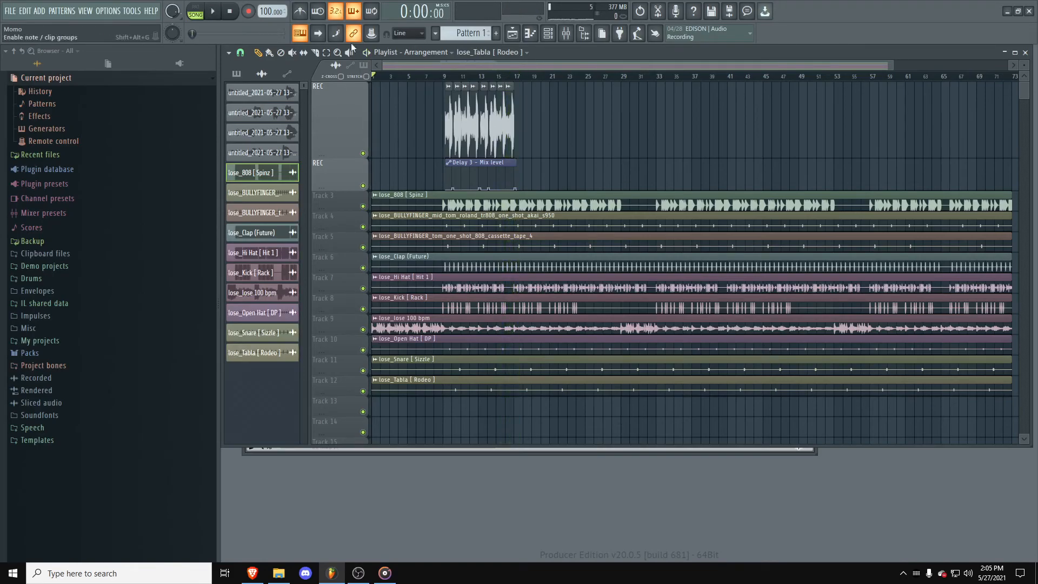
Step: Try slicing all the beat stem clips at about bar 19 and deleting everything after the cut
scroll(555, 147, up, 3)
scroll(576, 143, up, 2)
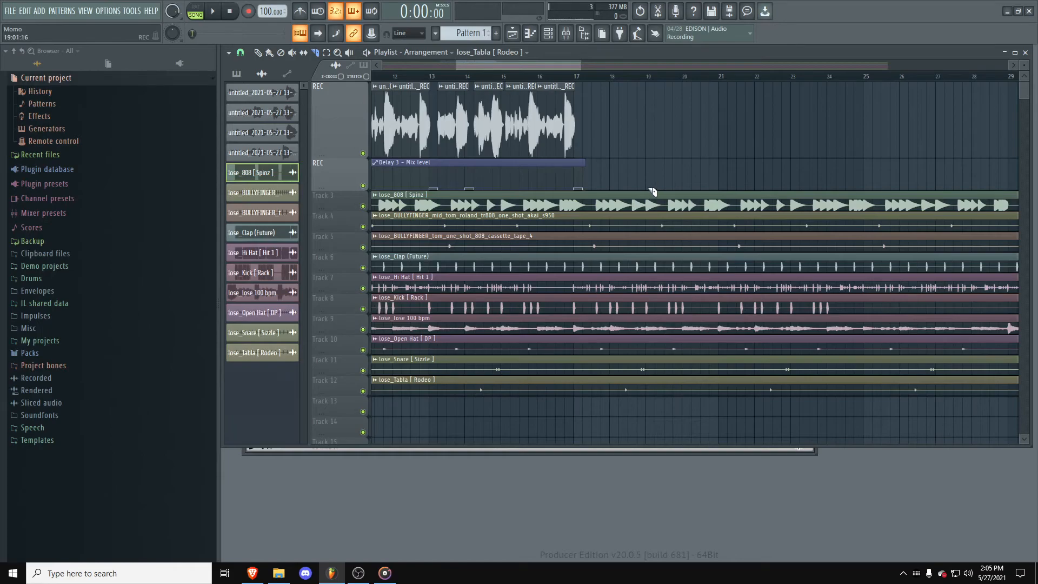
drag(648, 190, 648, 432)
key(p)
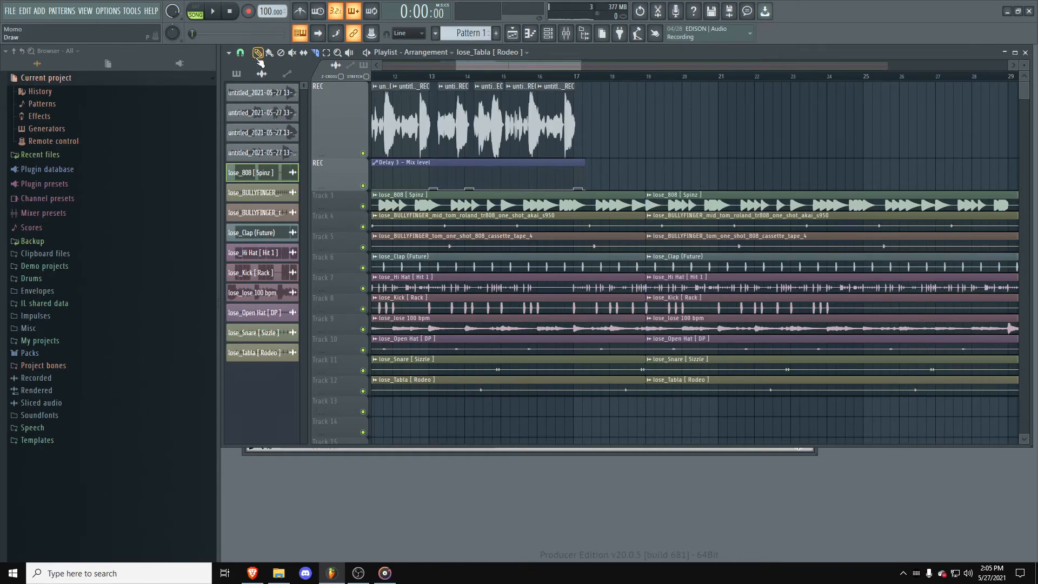
drag(666, 194, 695, 408)
scroll(693, 411, down, 2)
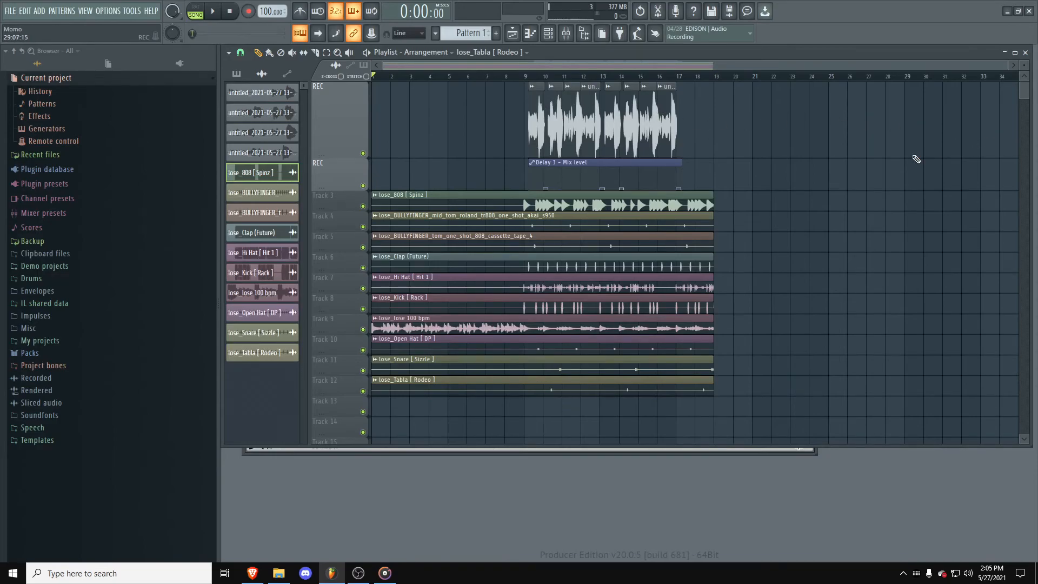
key(ctrl+z)
Step: Extend the Delay 3 - Mix level automation clip to about bar 59
scroll(763, 159, down, 4)
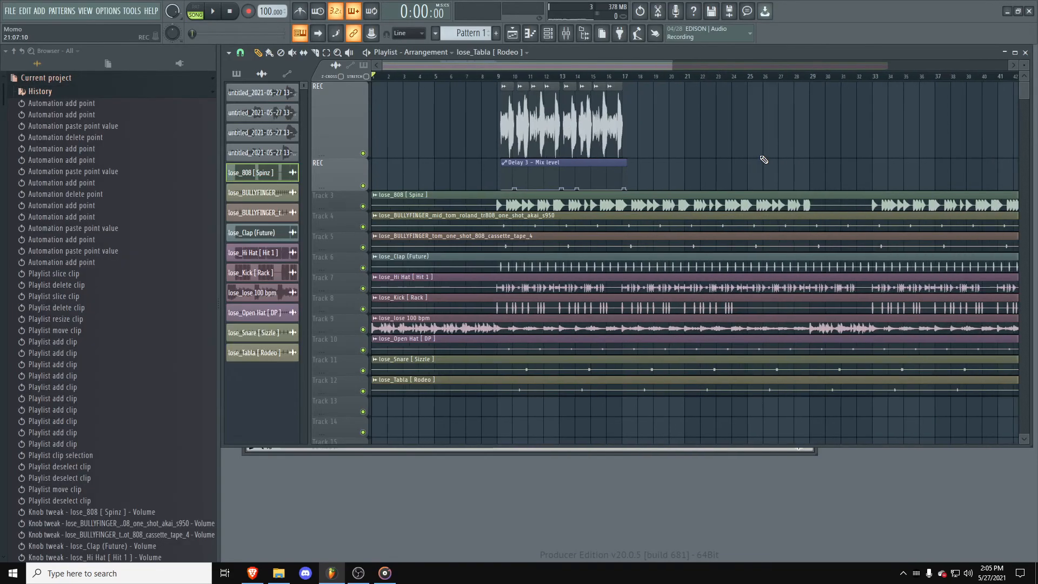
drag(536, 162, 962, 162)
Step: Place the playback position just after the vocal's end and open the Melodyne plugin on mixer track Insert 2
click(541, 77)
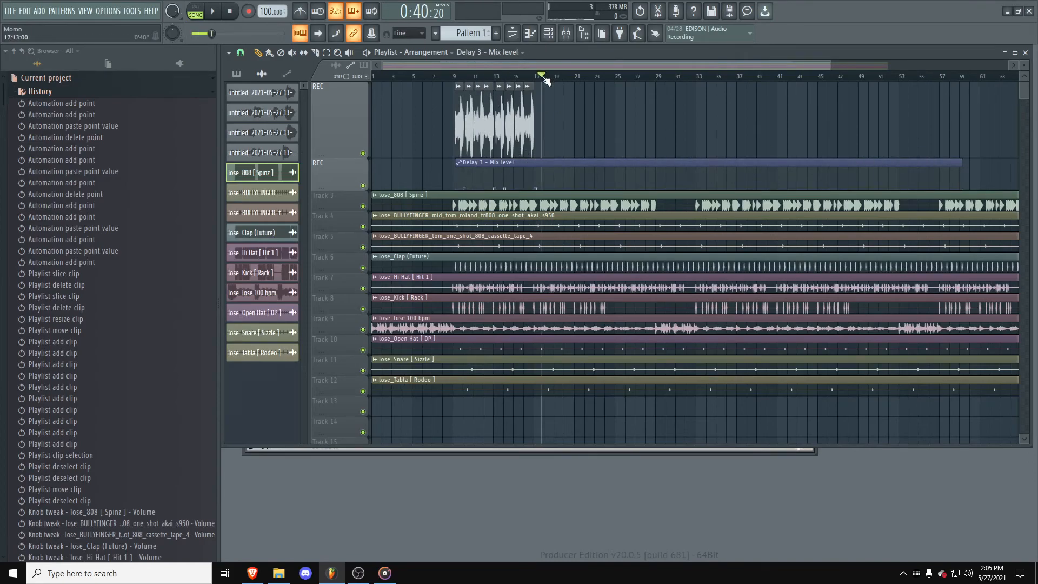
click(566, 33)
click(92, 390)
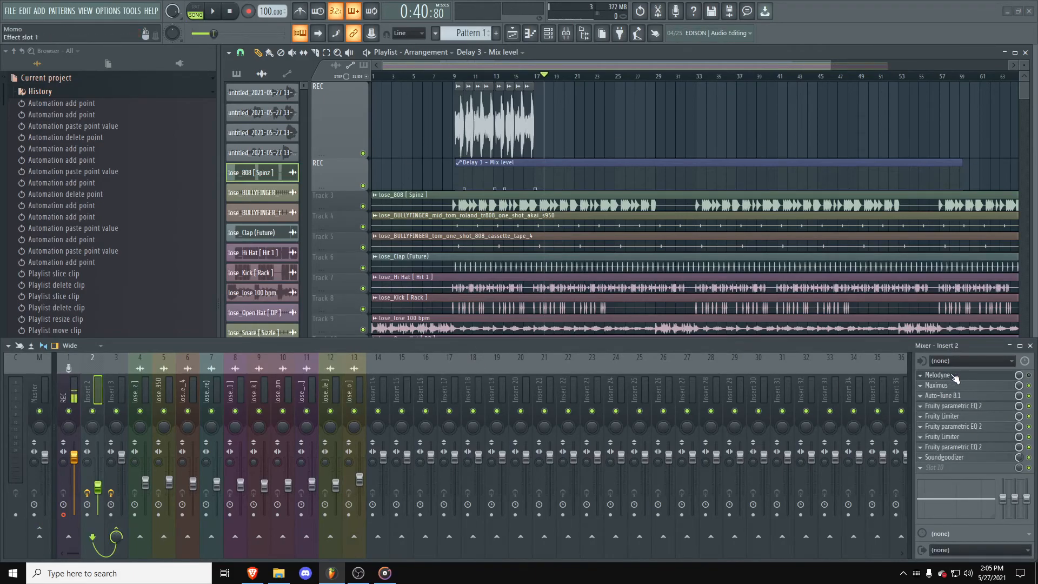
click(962, 375)
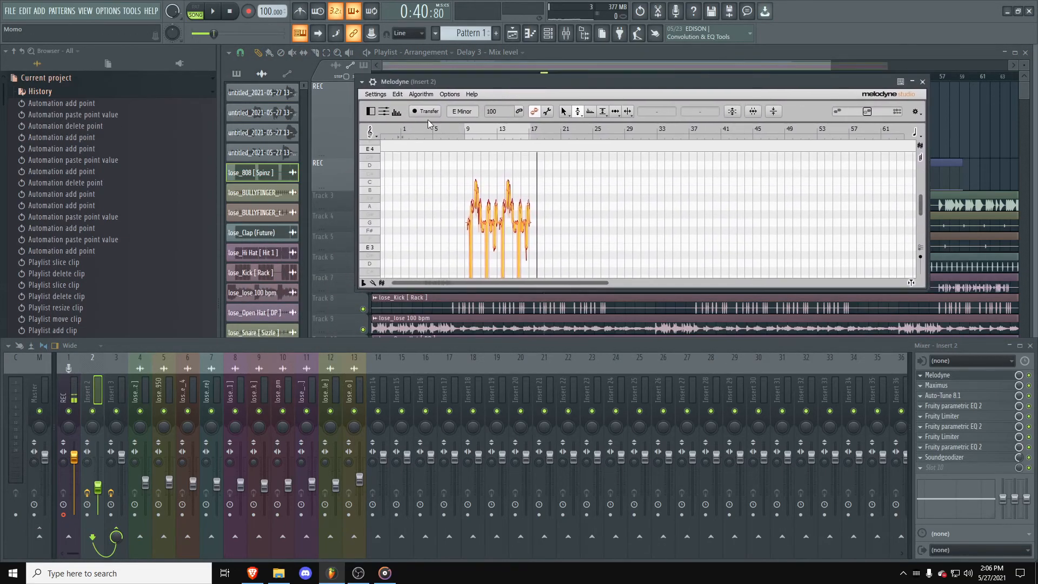
Step: Close Melodyne, place the playback position before the vocal at about bar 7, and reopen Melodyne on Insert 2
click(396, 96)
click(413, 192)
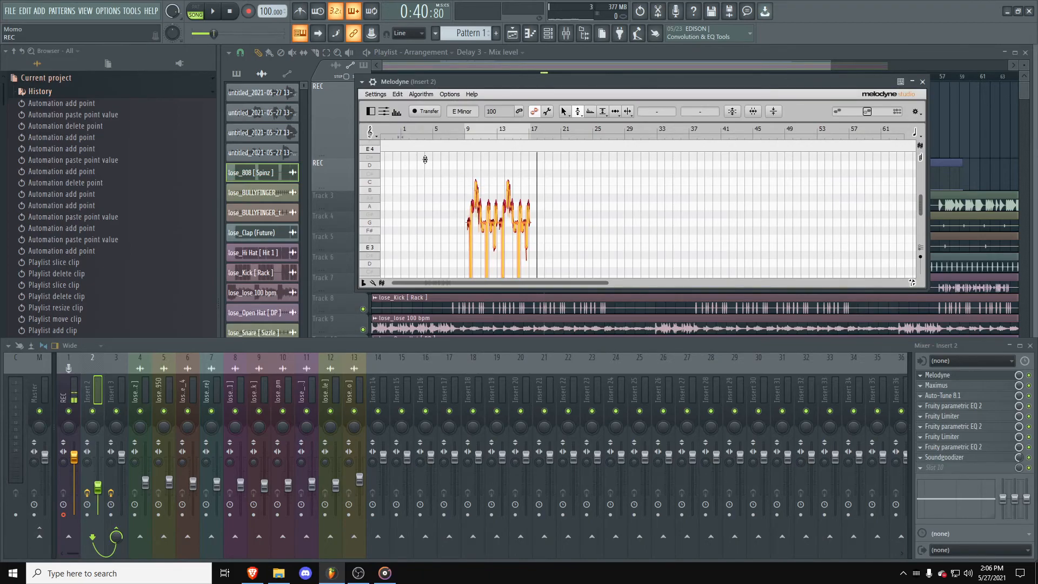
click(923, 82)
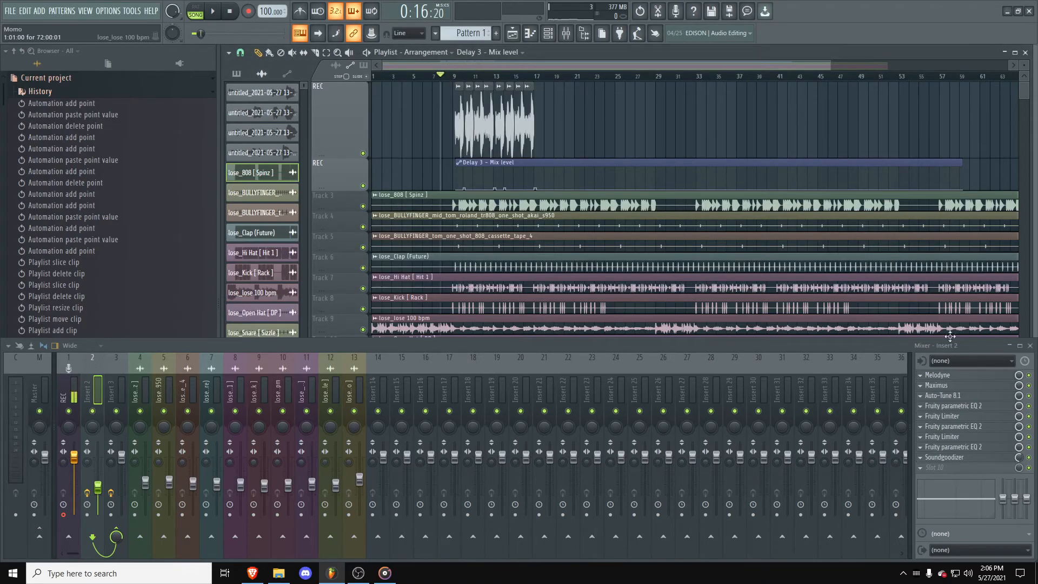
click(940, 374)
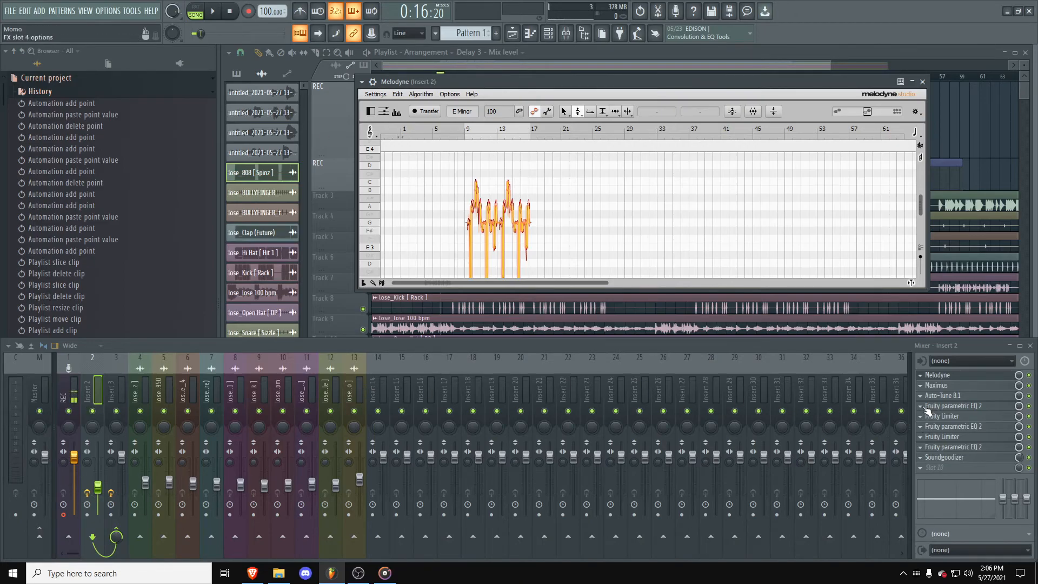
Step: Move the empty Insert 14 mixer track between the vocal track and its effects send so it sits in position 3
click(382, 386)
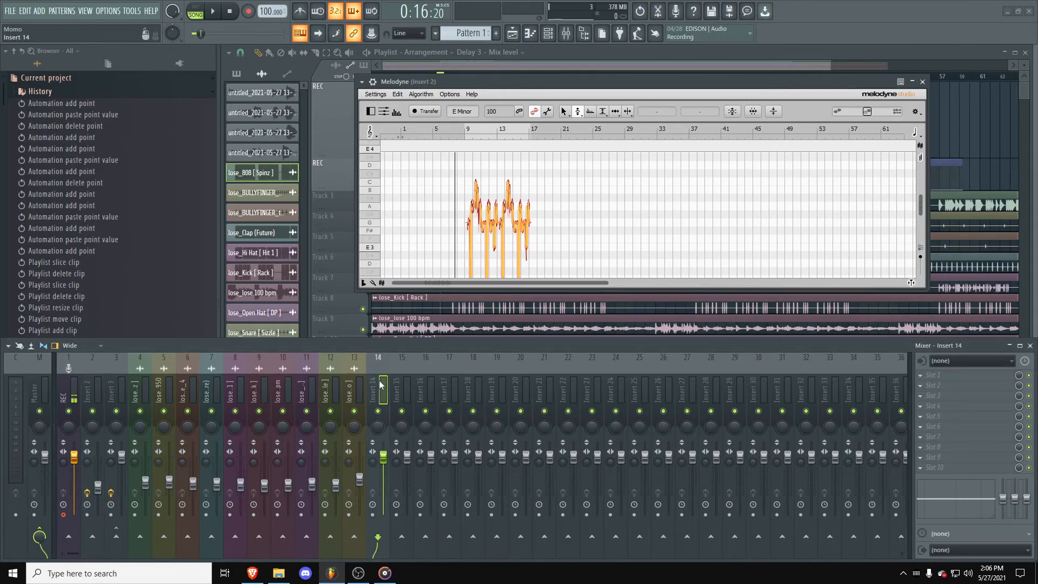
drag(381, 385, 119, 384)
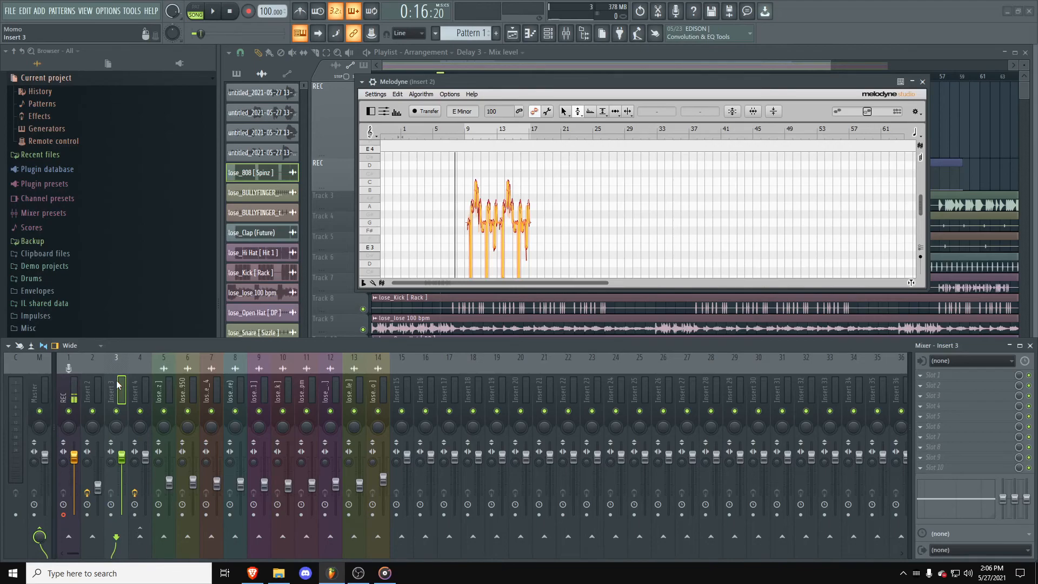
drag(117, 385, 141, 385)
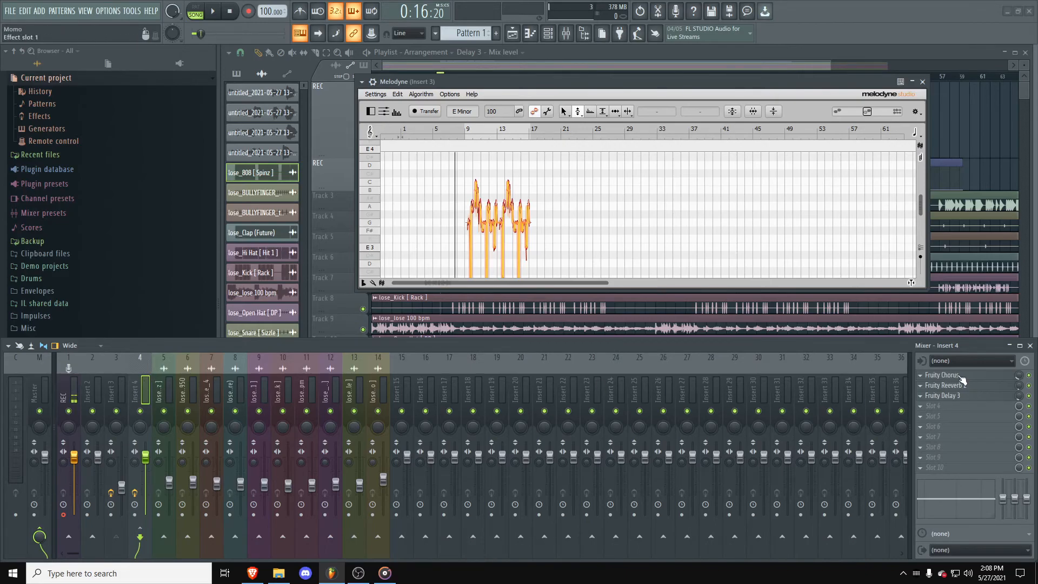
click(108, 388)
click(96, 384)
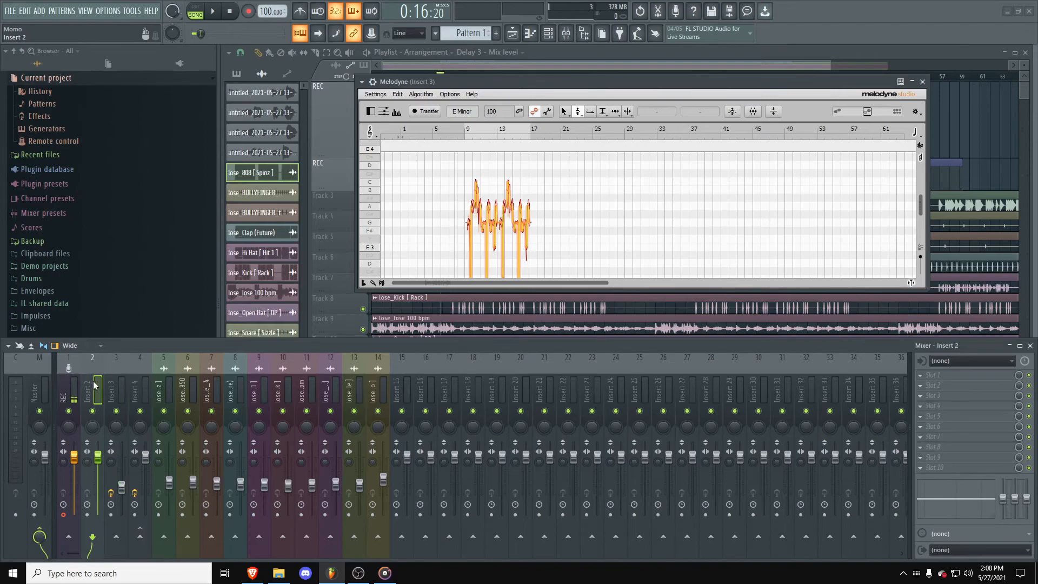
click(120, 398)
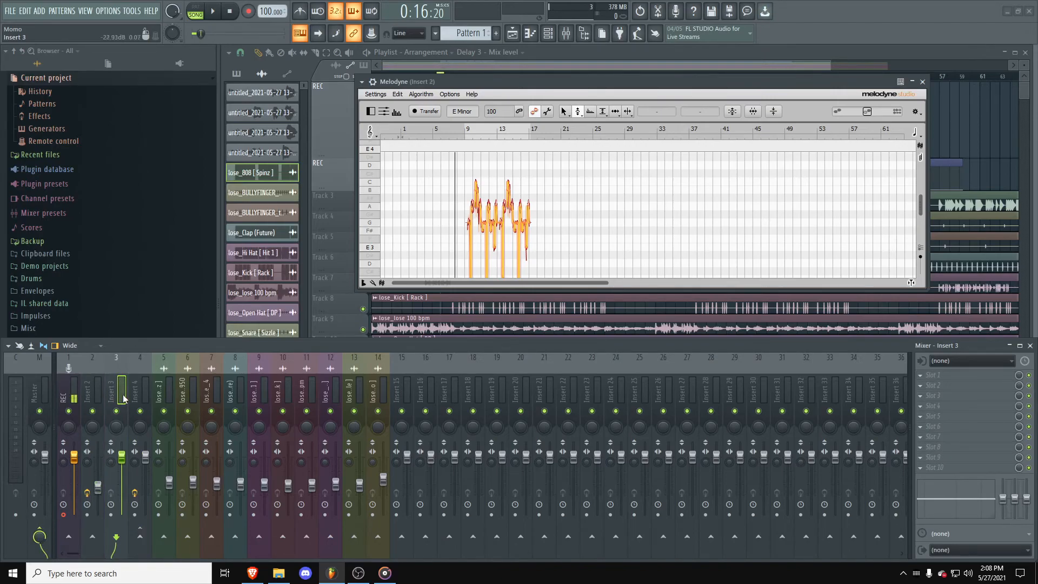
right_click(120, 397)
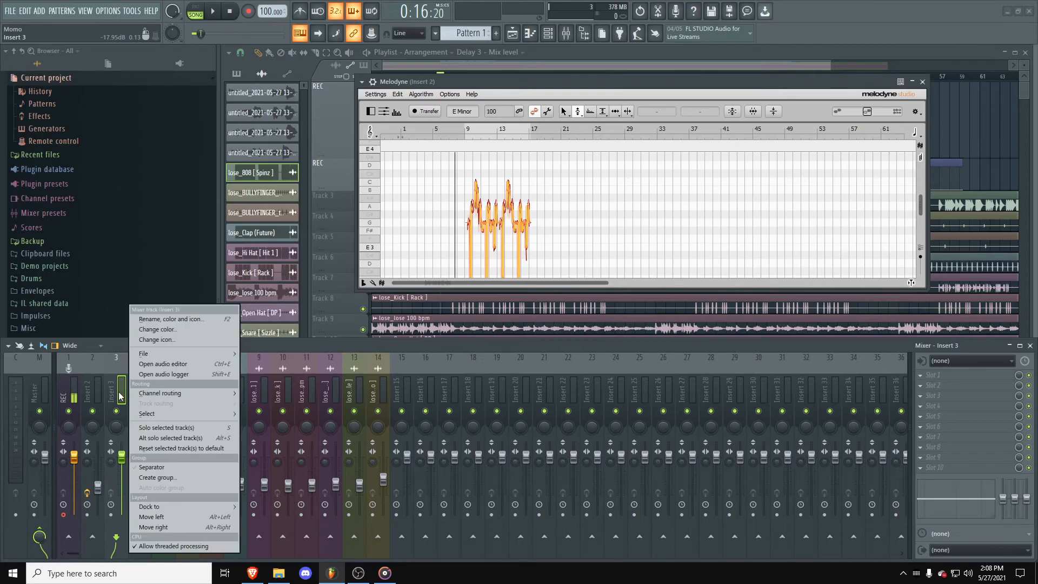
click(112, 395)
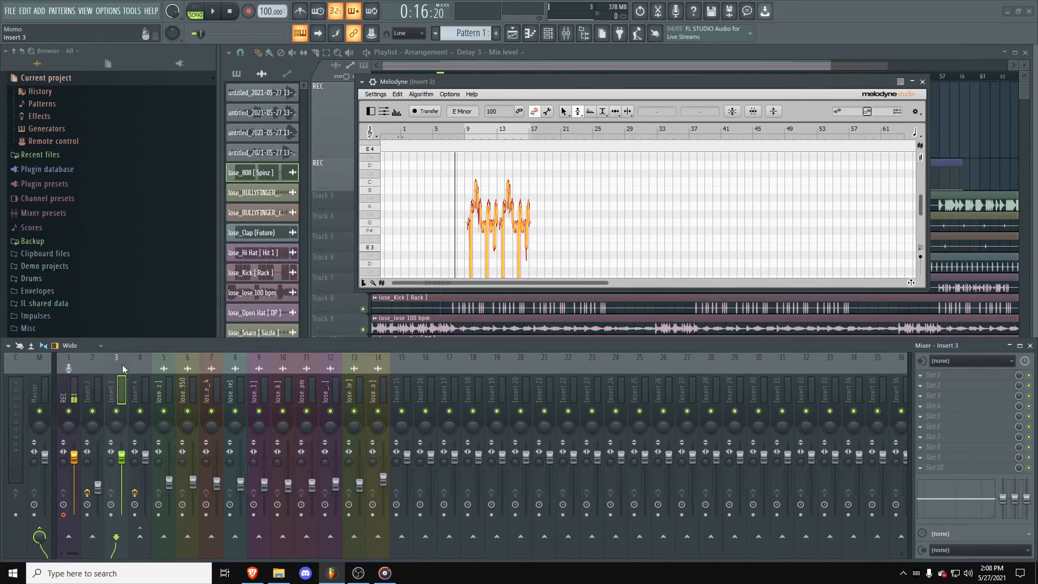
Step: Copy the mixer track state of Insert 2, with its full vocal effect chain, onto Insert 3
click(97, 382)
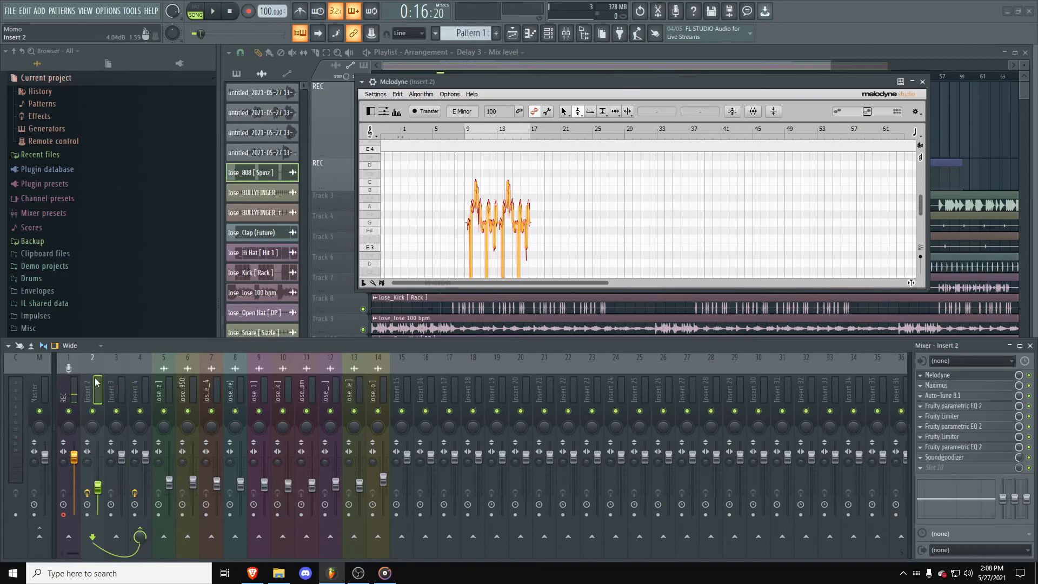
right_click(97, 382)
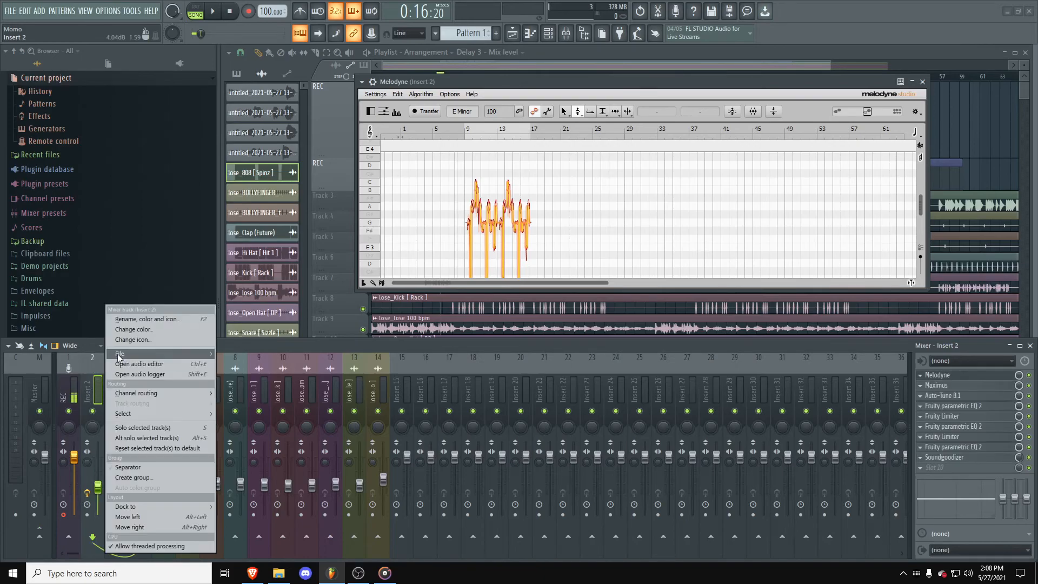
mouse_move(120, 353)
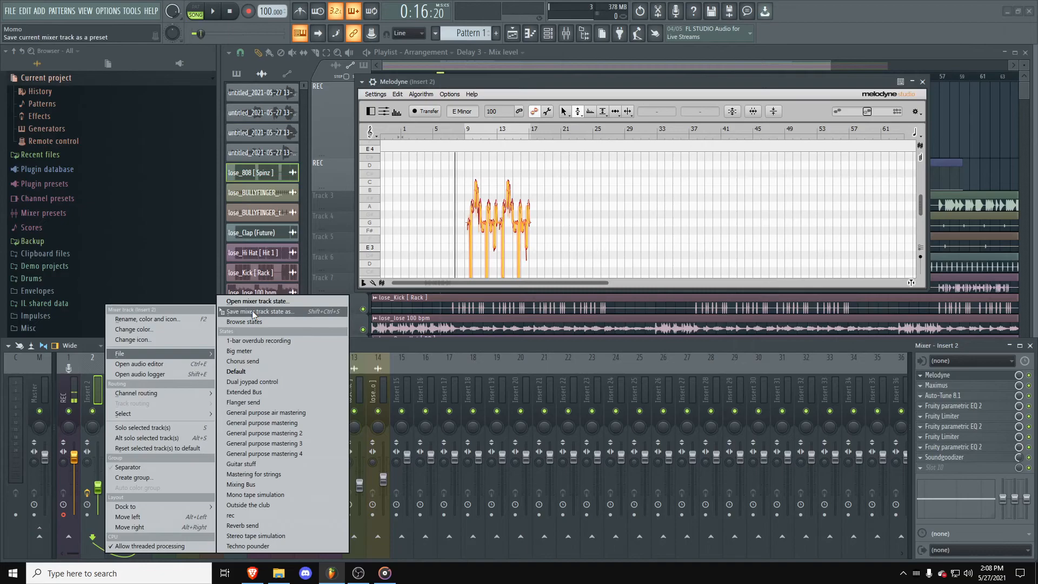
drag(252, 311, 114, 365)
drag(122, 489, 122, 419)
drag(118, 375, 118, 381)
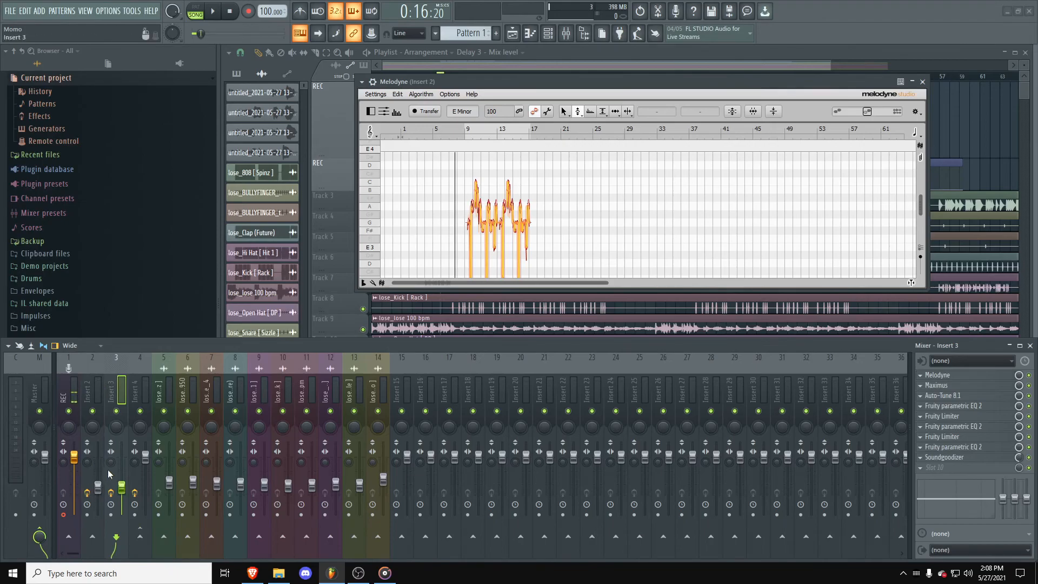
Step: Route Insert 3 only to the Insert 4 effects track, the same way Insert 2 is routed
click(95, 387)
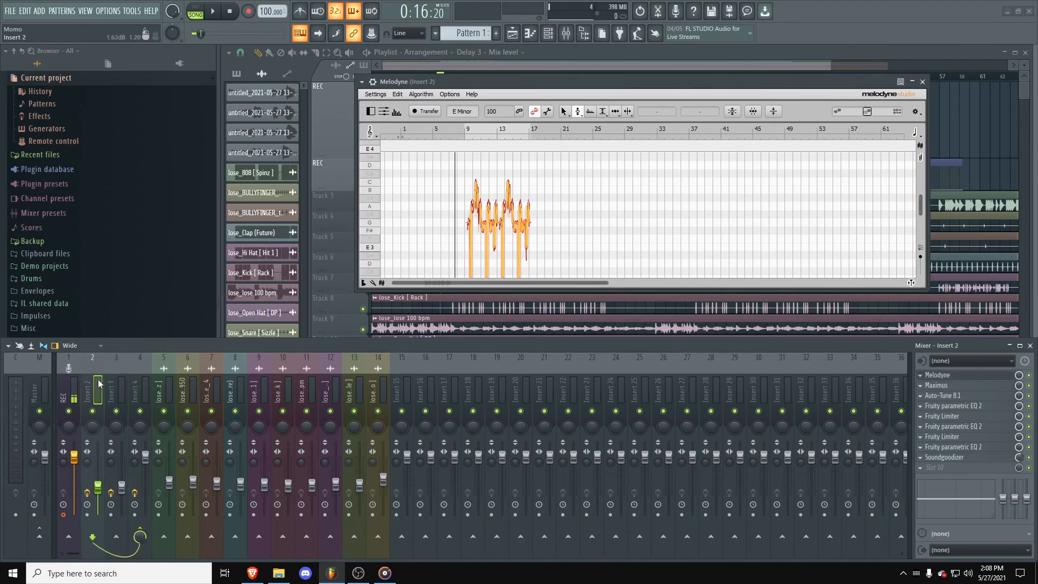
click(116, 475)
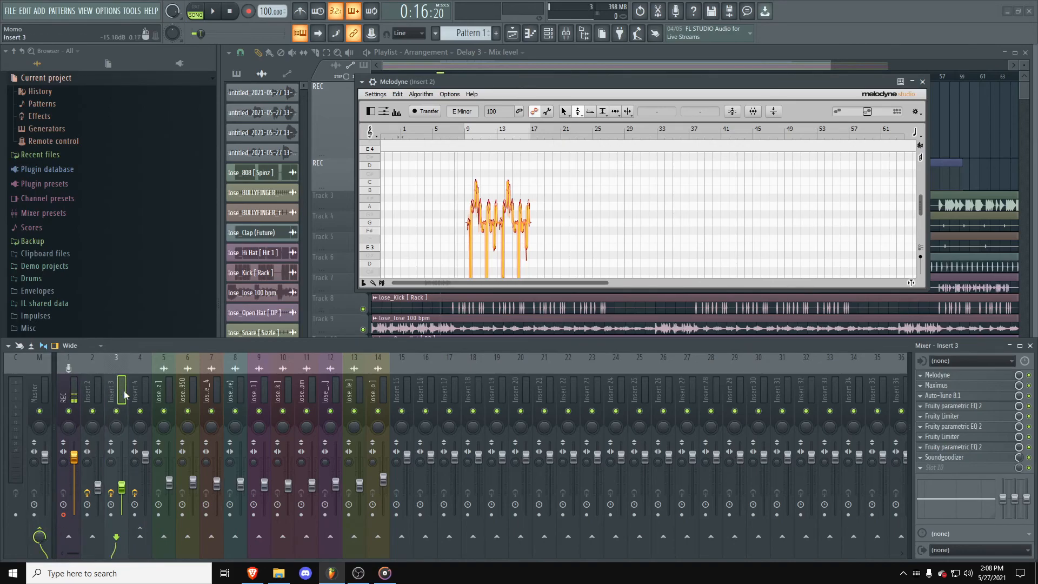
right_click(140, 537)
click(162, 512)
click(87, 383)
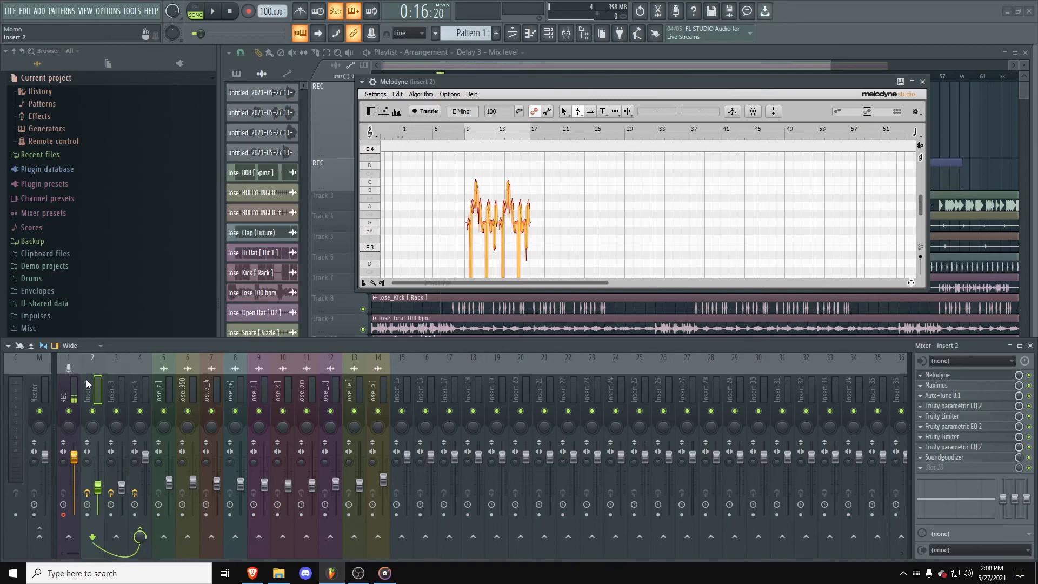
click(112, 390)
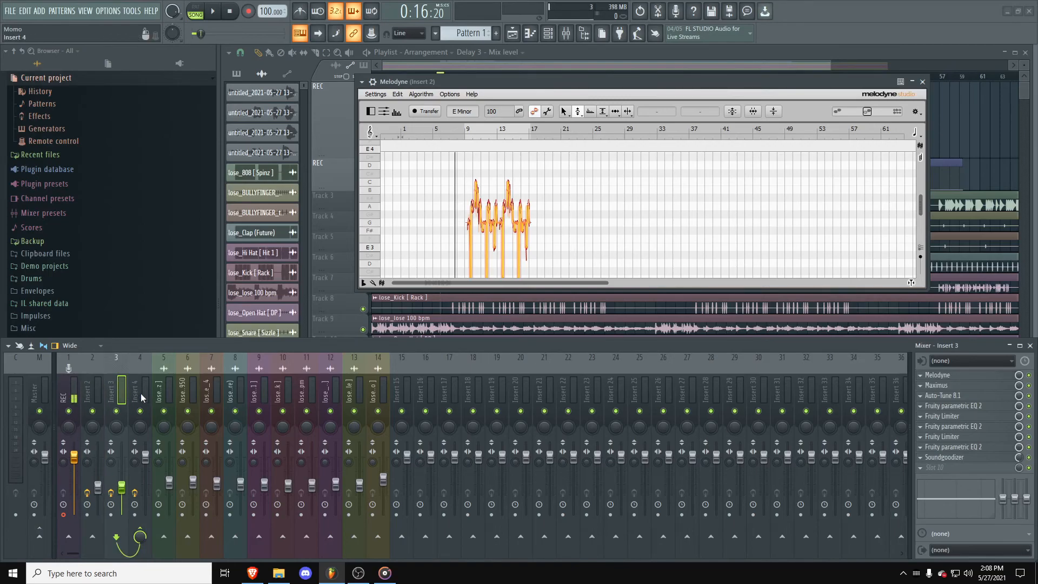
click(142, 389)
click(115, 390)
Step: Check the REC mixer track and inspect the mixer track assignment in the last vocal clip's channel settings
click(69, 379)
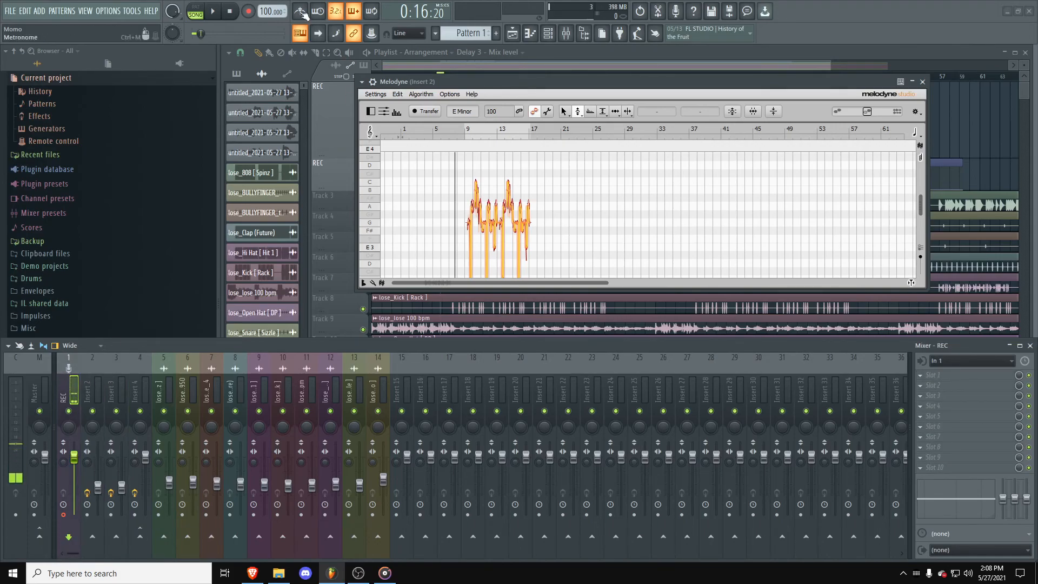
click(248, 11)
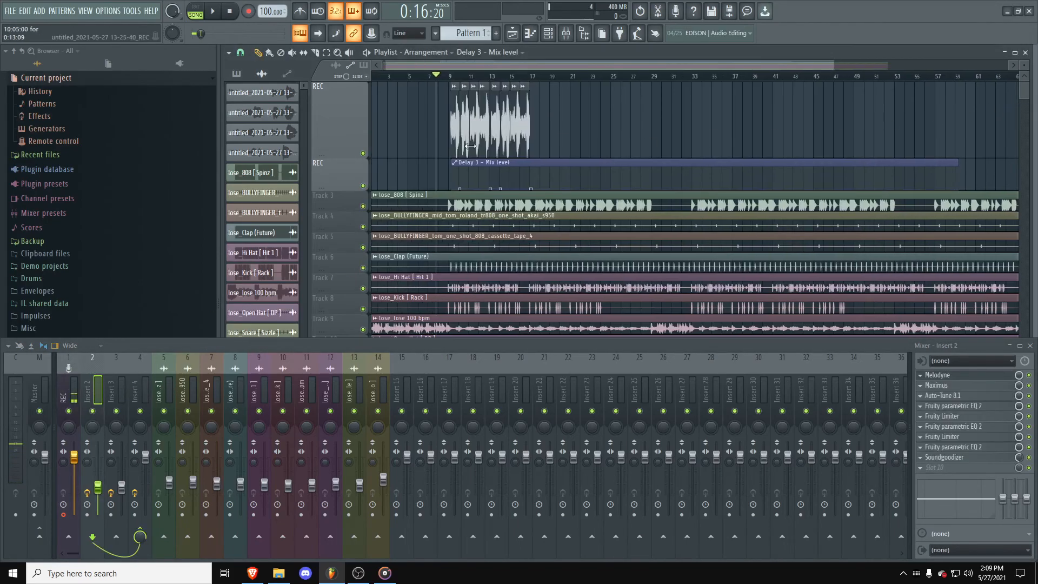
double_click(524, 116)
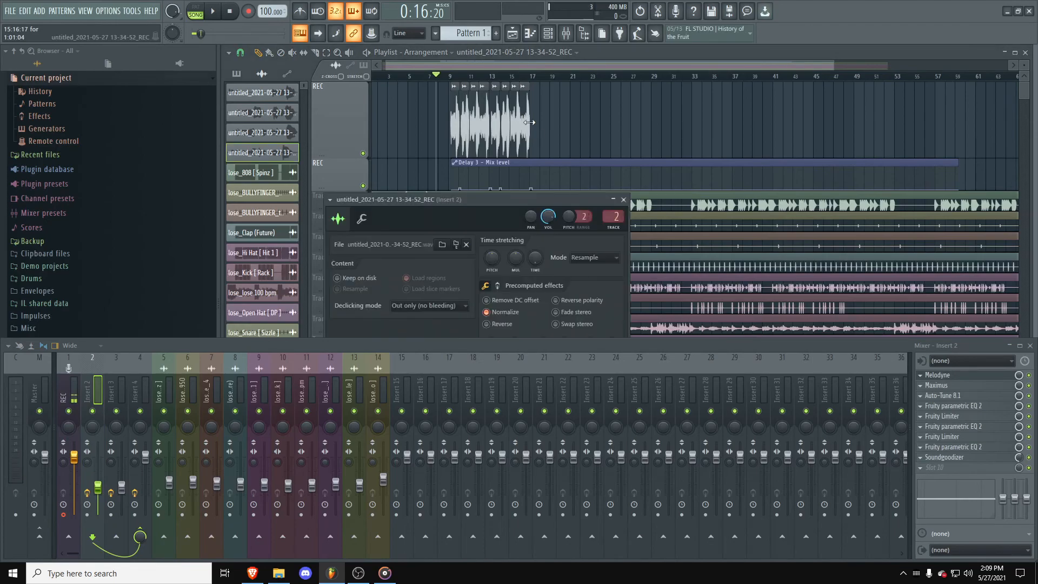
drag(614, 216, 613, 217)
click(623, 199)
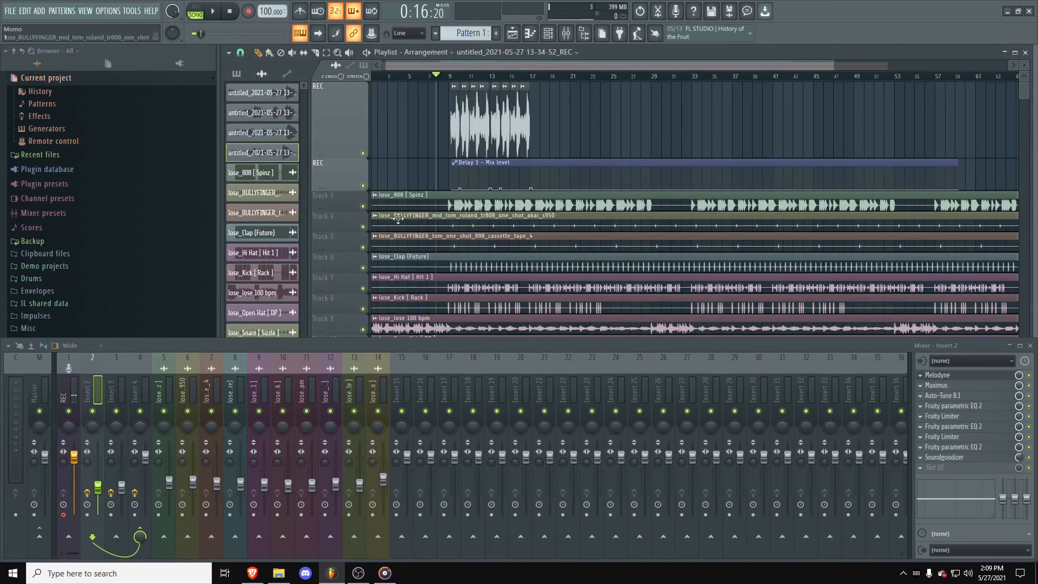
Step: Lower the volume fader of Insert 3 below that of Insert 2
click(112, 390)
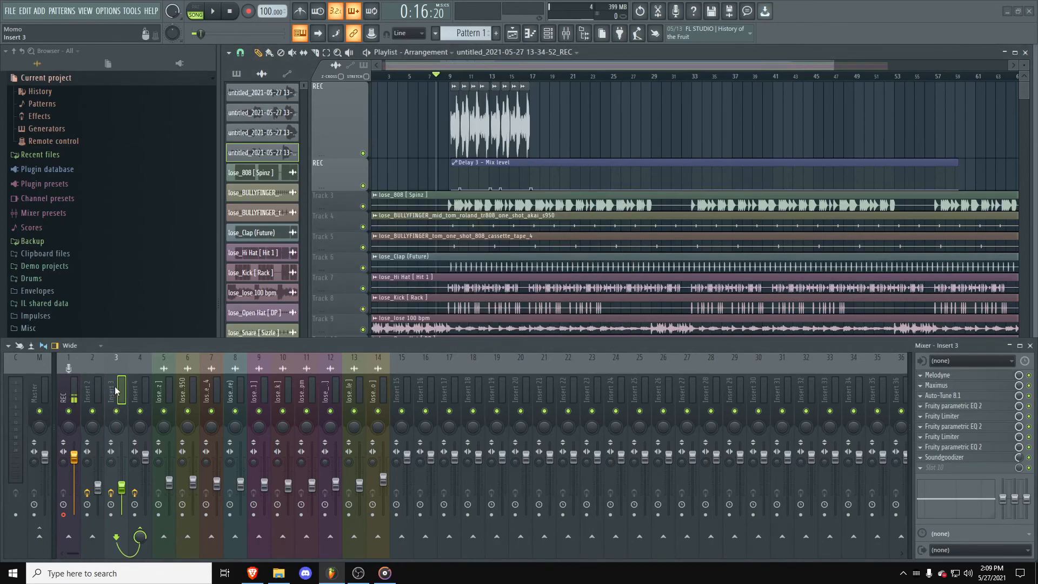
drag(122, 487, 121, 502)
click(145, 380)
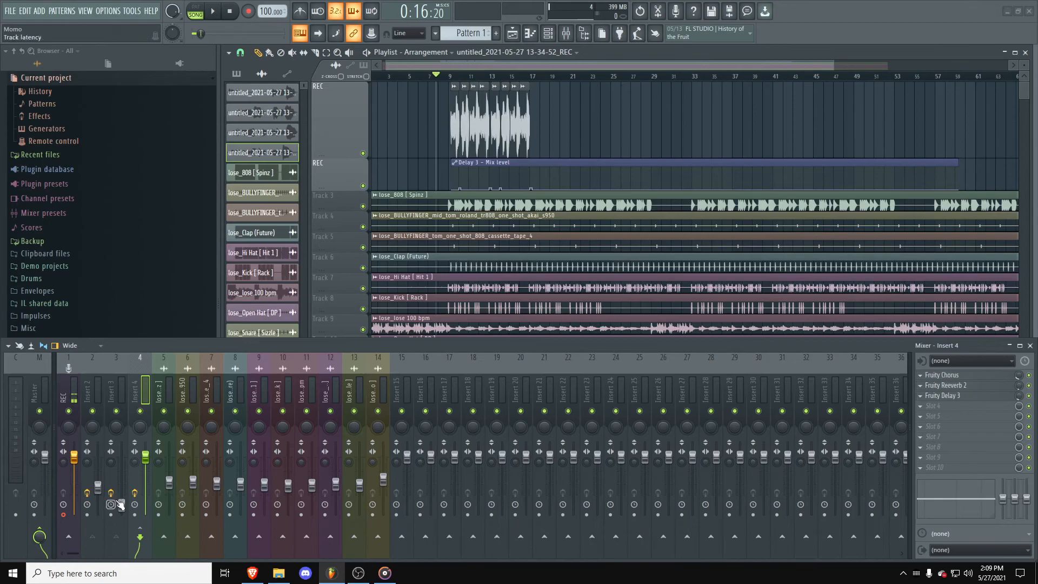
click(121, 393)
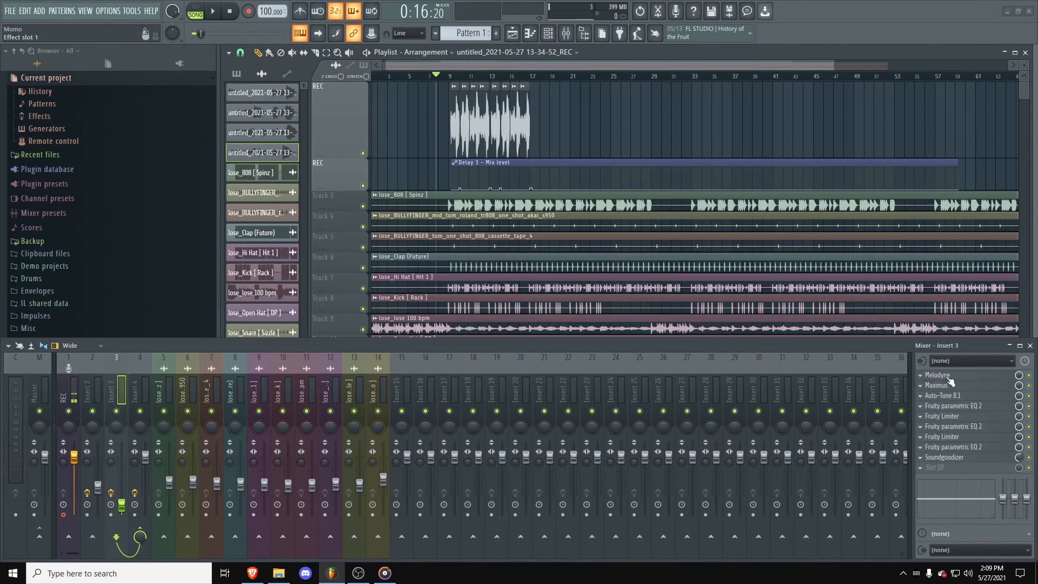
Step: Open and close Melodyne on Insert 3, and disable that plugin in the track's effect chain
click(1029, 375)
click(1029, 375)
click(985, 375)
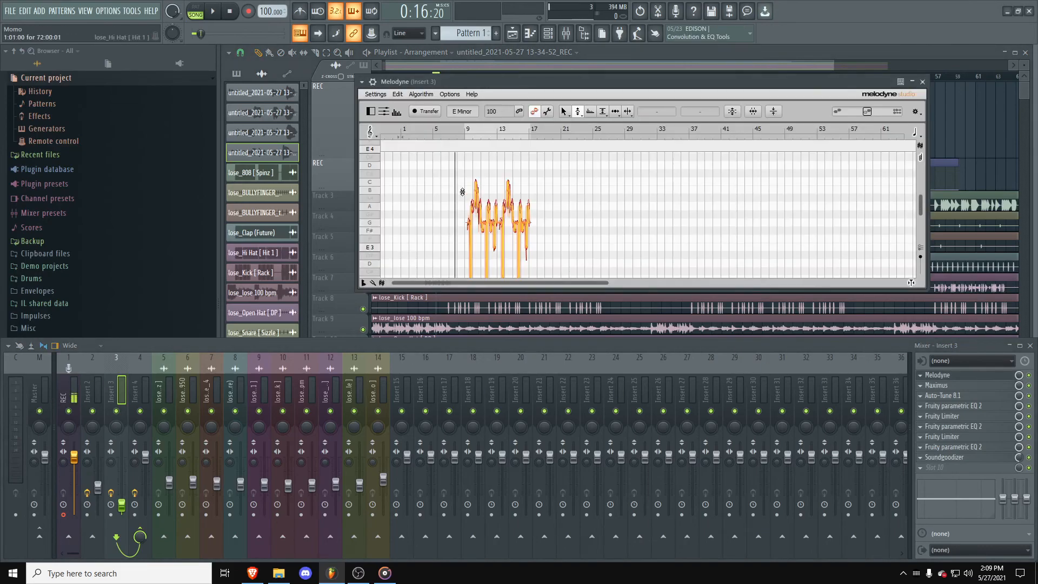
click(93, 384)
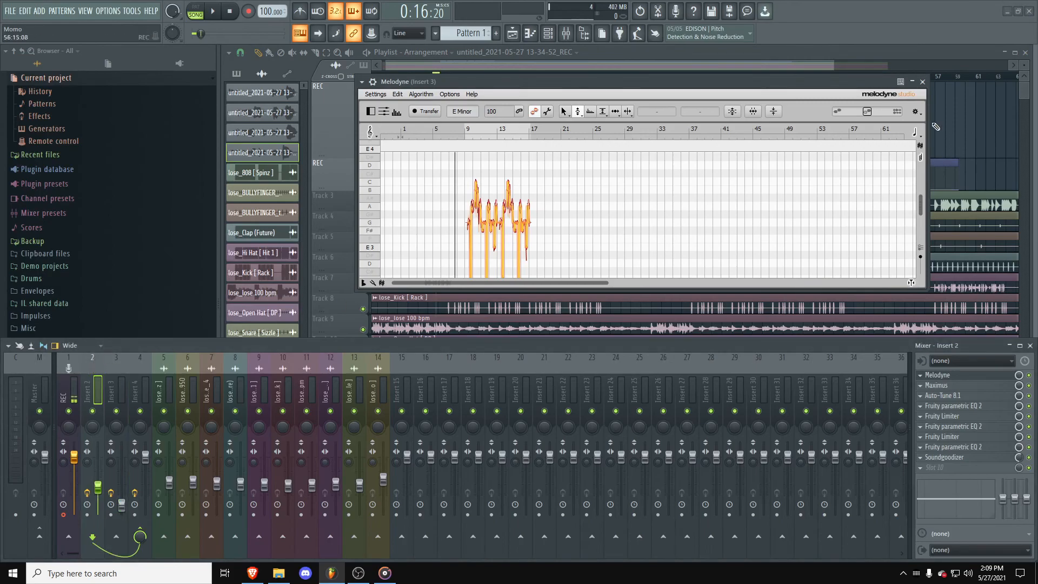
click(922, 82)
click(116, 383)
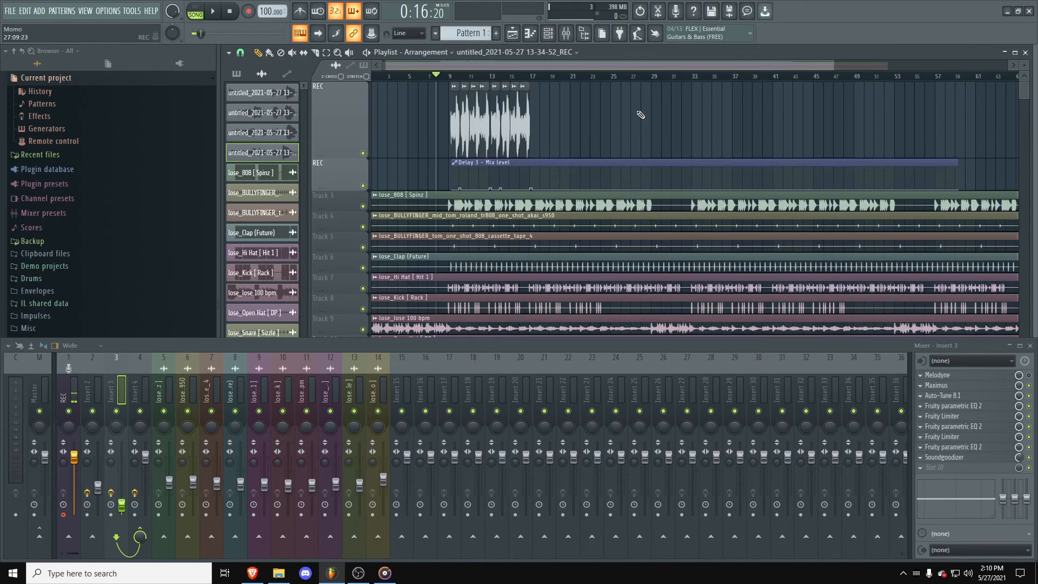
click(358, 572)
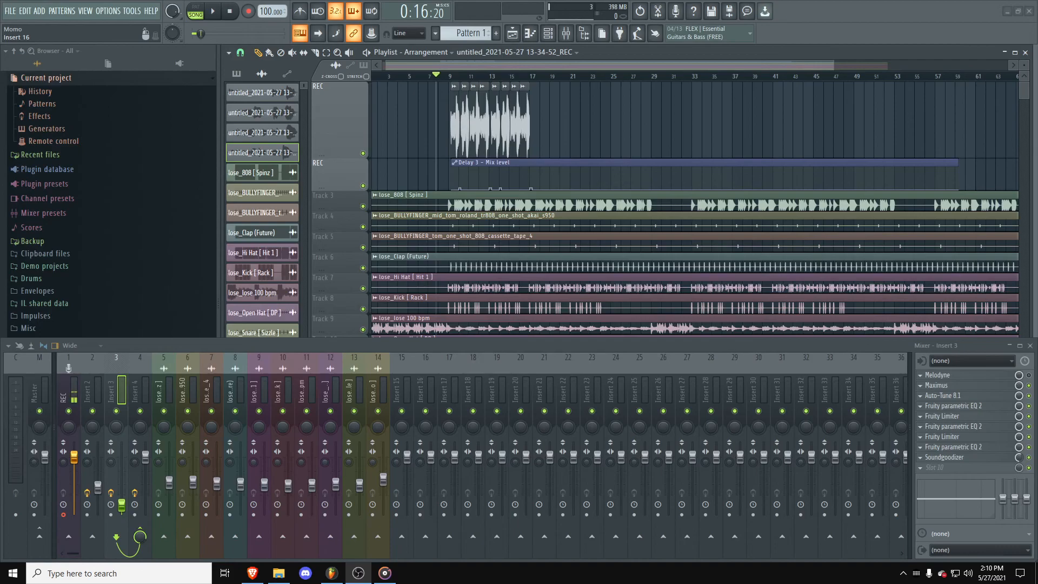
click(674, 139)
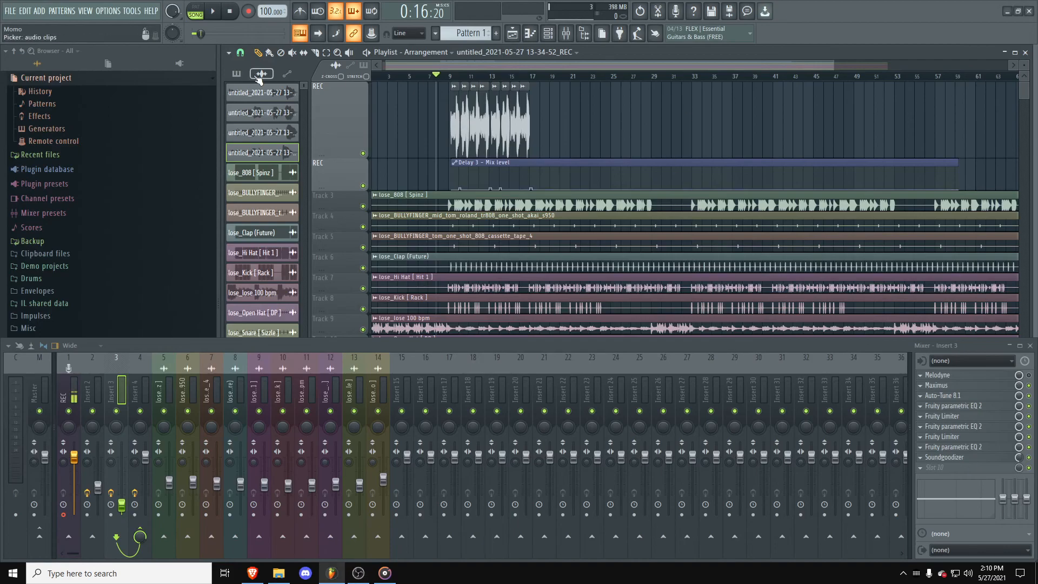
Step: Start an export to a WAV file and one to a FLAC file, cancelling both save dialogs
click(9, 11)
mouse_move(32, 106)
click(159, 116)
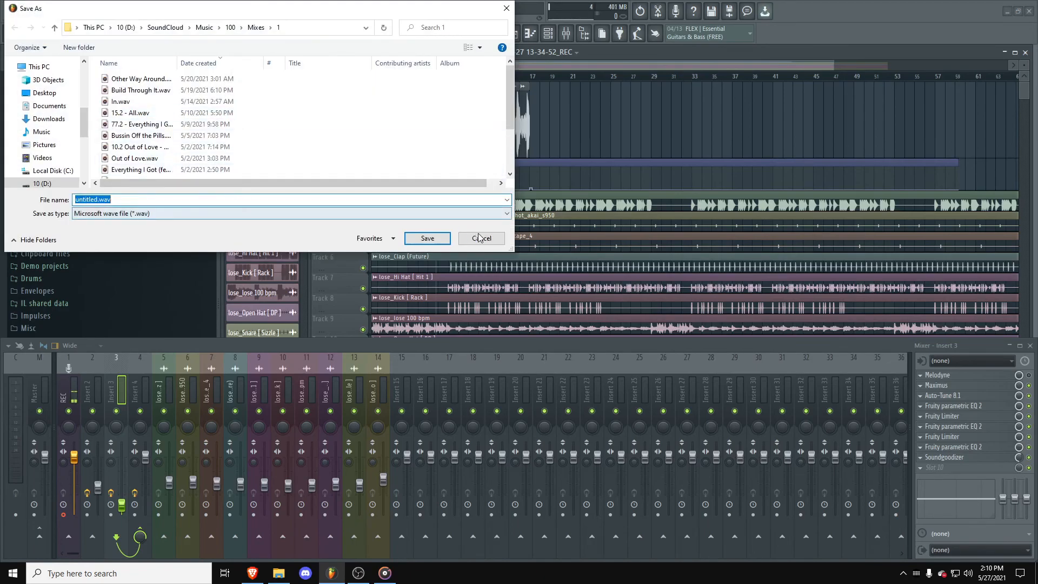
click(478, 237)
click(10, 10)
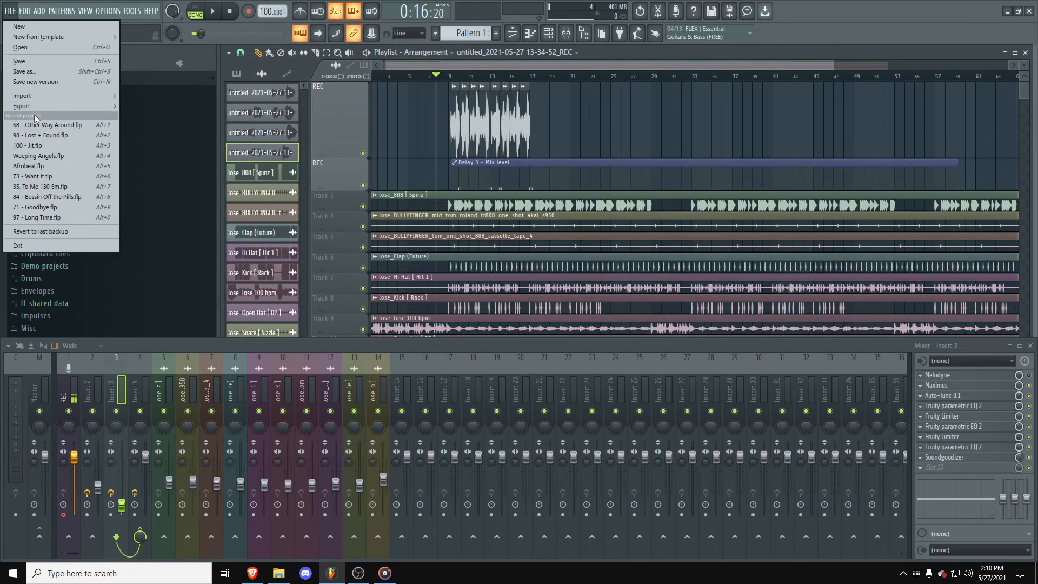
mouse_move(33, 105)
click(173, 147)
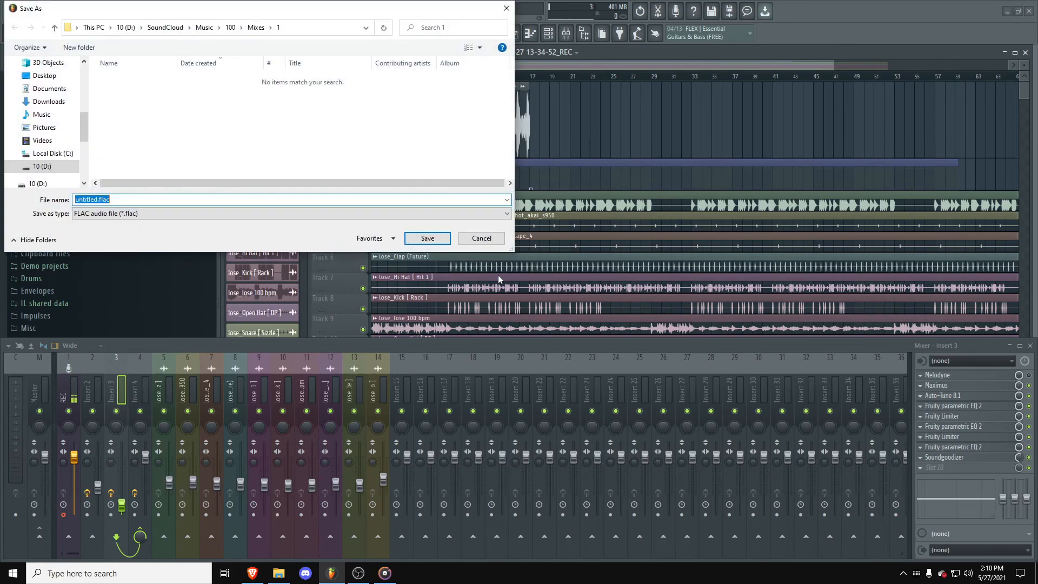
click(480, 238)
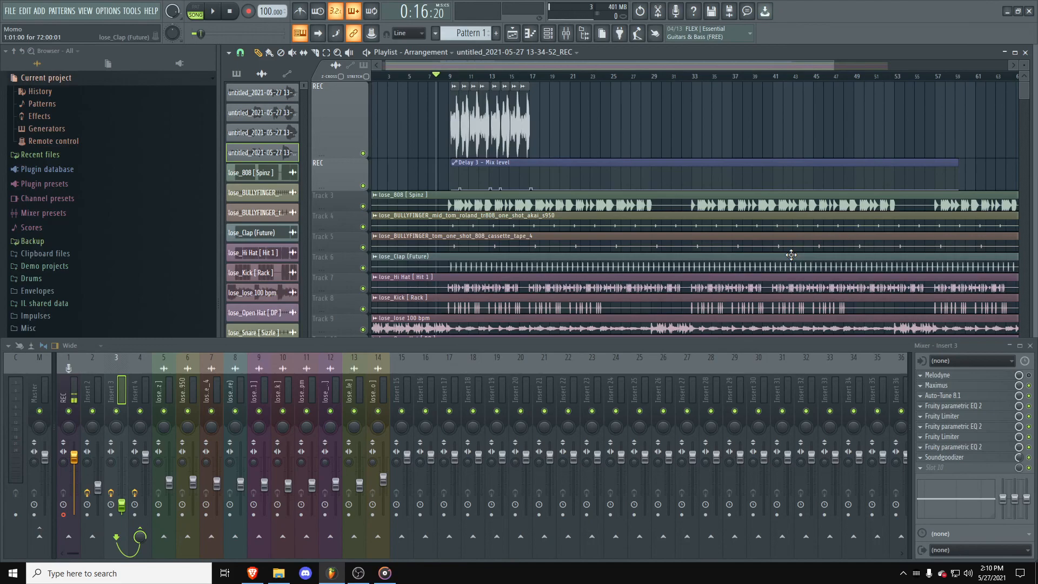
Step: Minimize the mixer so the playlist's tracks can be seen
click(1009, 346)
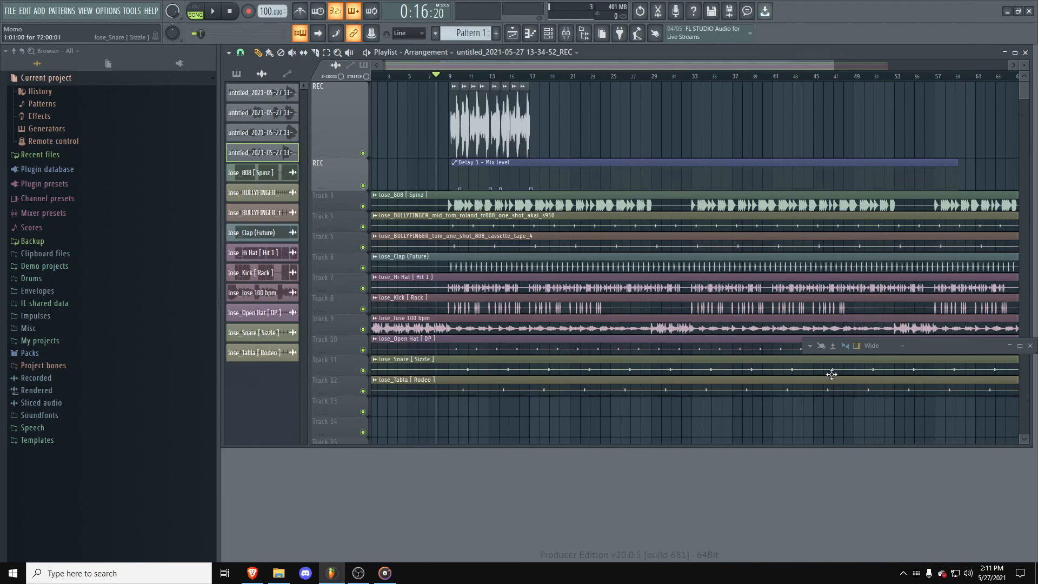
click(1009, 346)
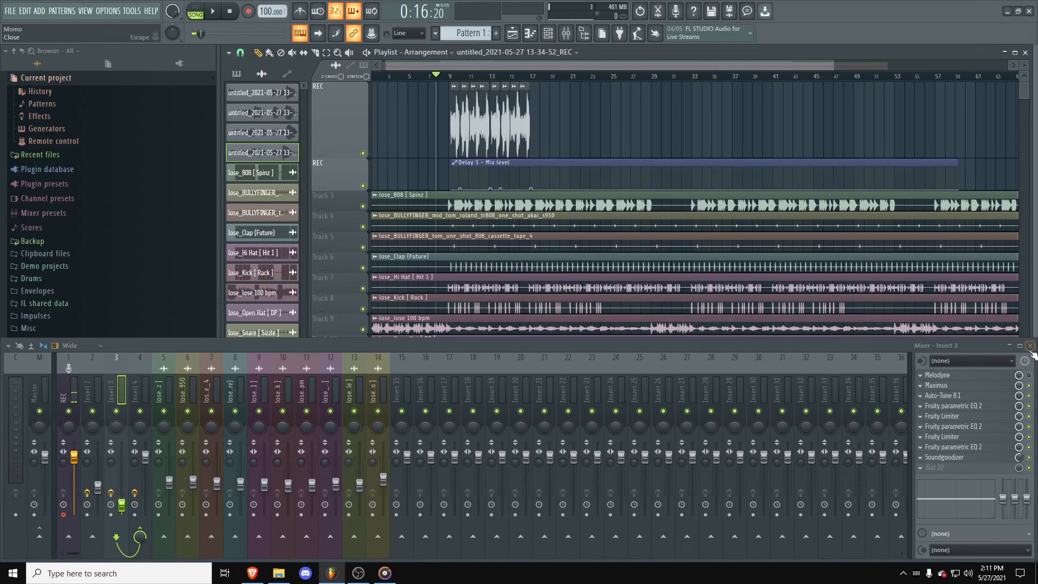
click(1015, 347)
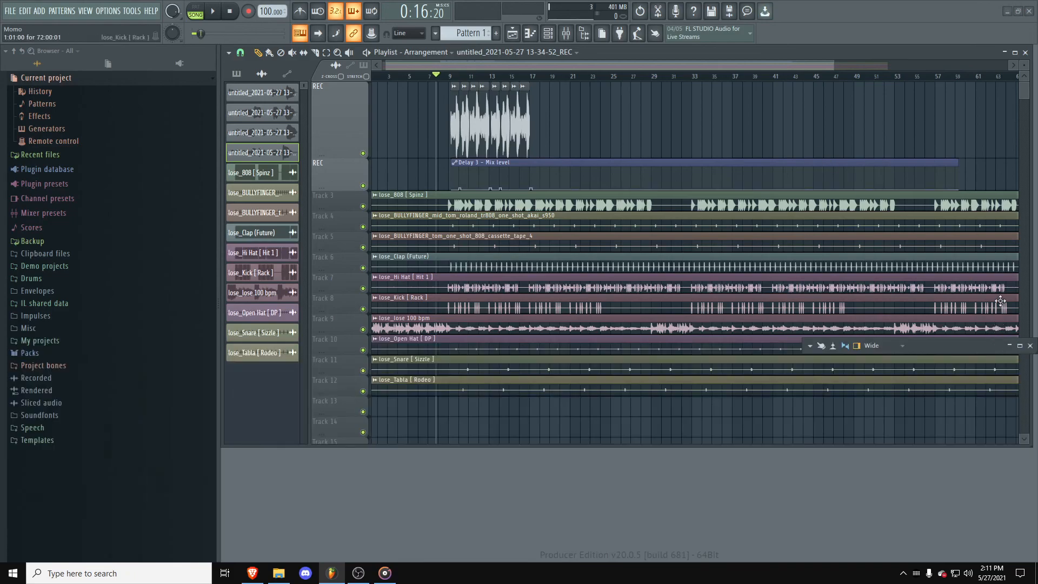